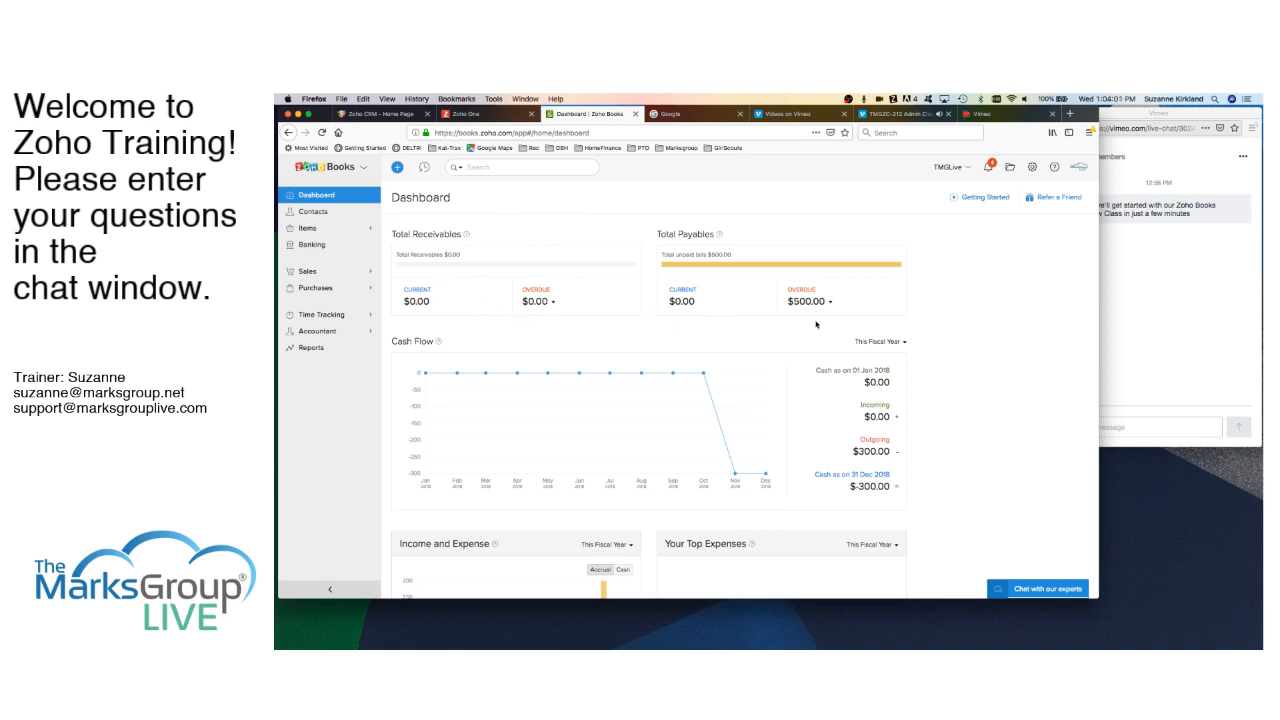
- Switch the Contacts view from Vendors to All Contacts
scroll(629, 356, down, 3)
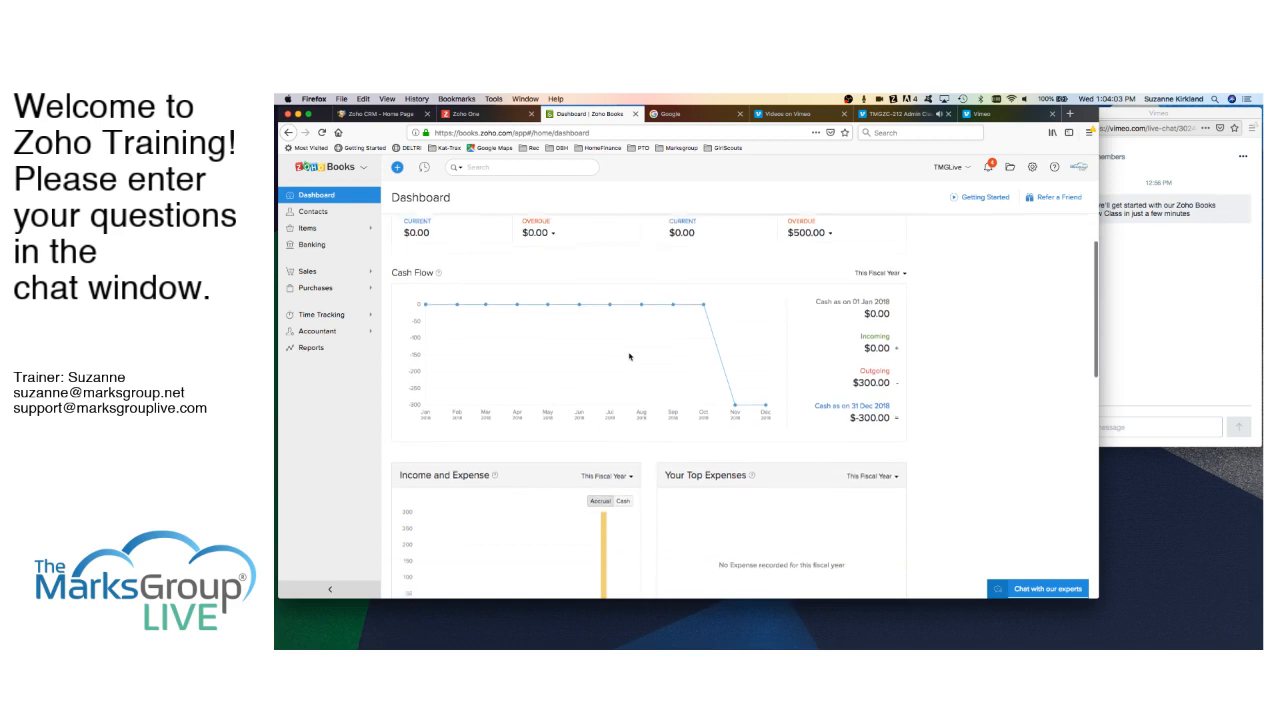
scroll(629, 356, down, 5)
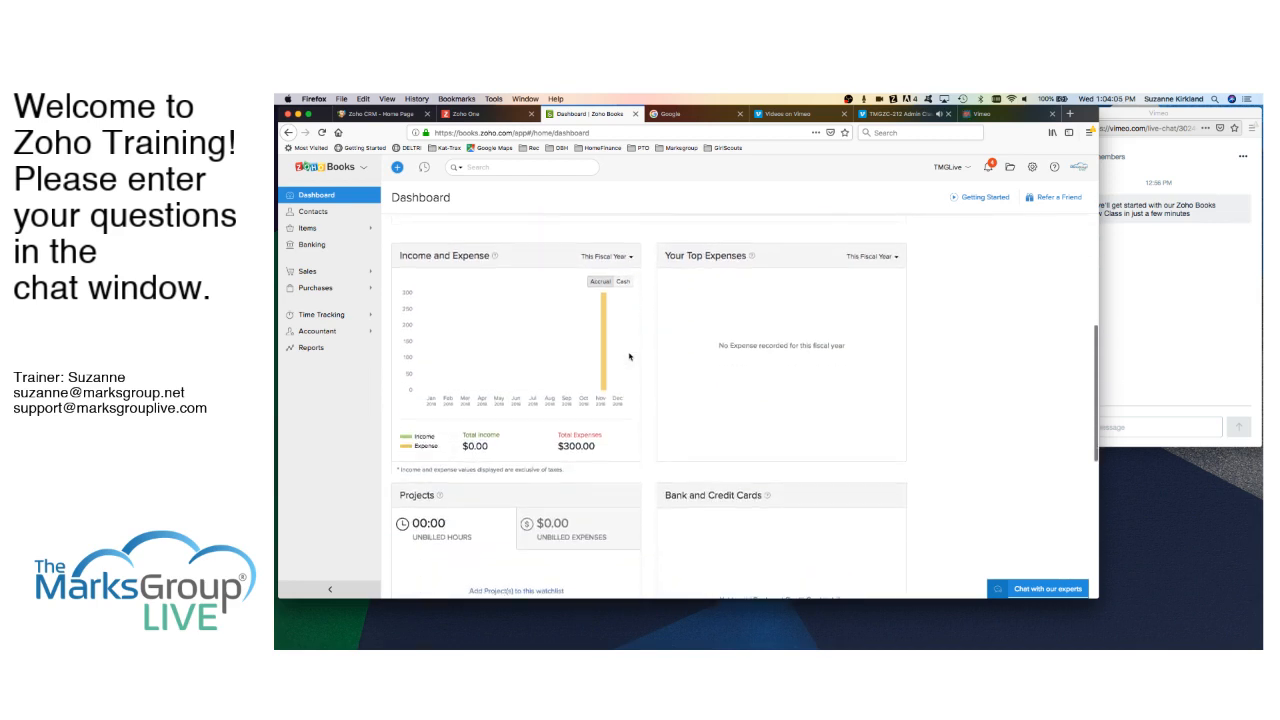
scroll(629, 356, down, 6)
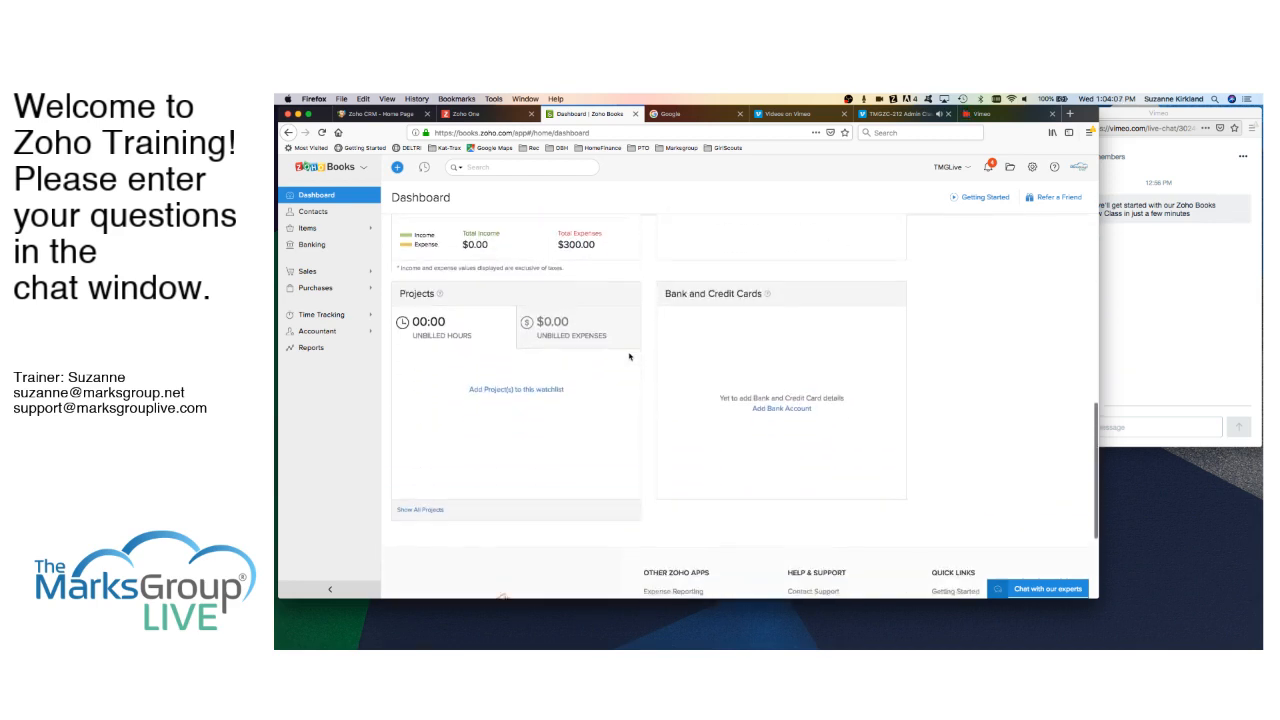
scroll(629, 356, down, 3)
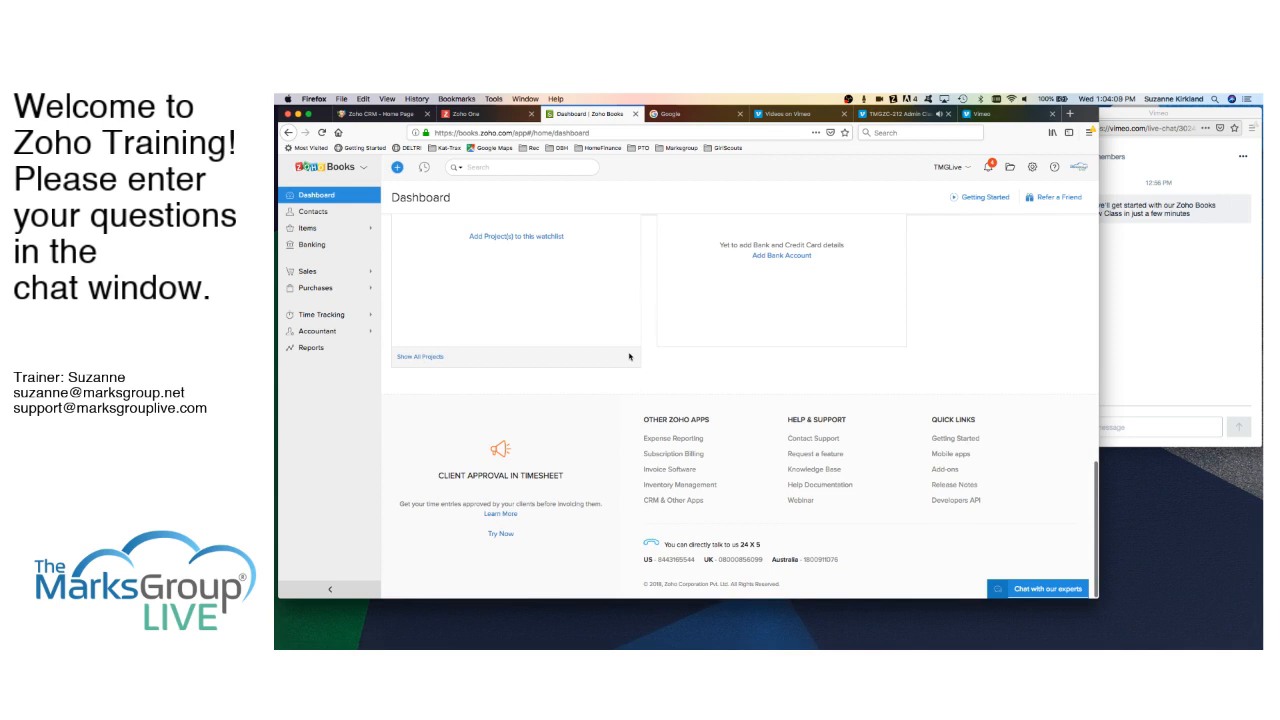
scroll(629, 356, up, 3)
scroll(629, 356, up, 4)
scroll(629, 356, up, 10)
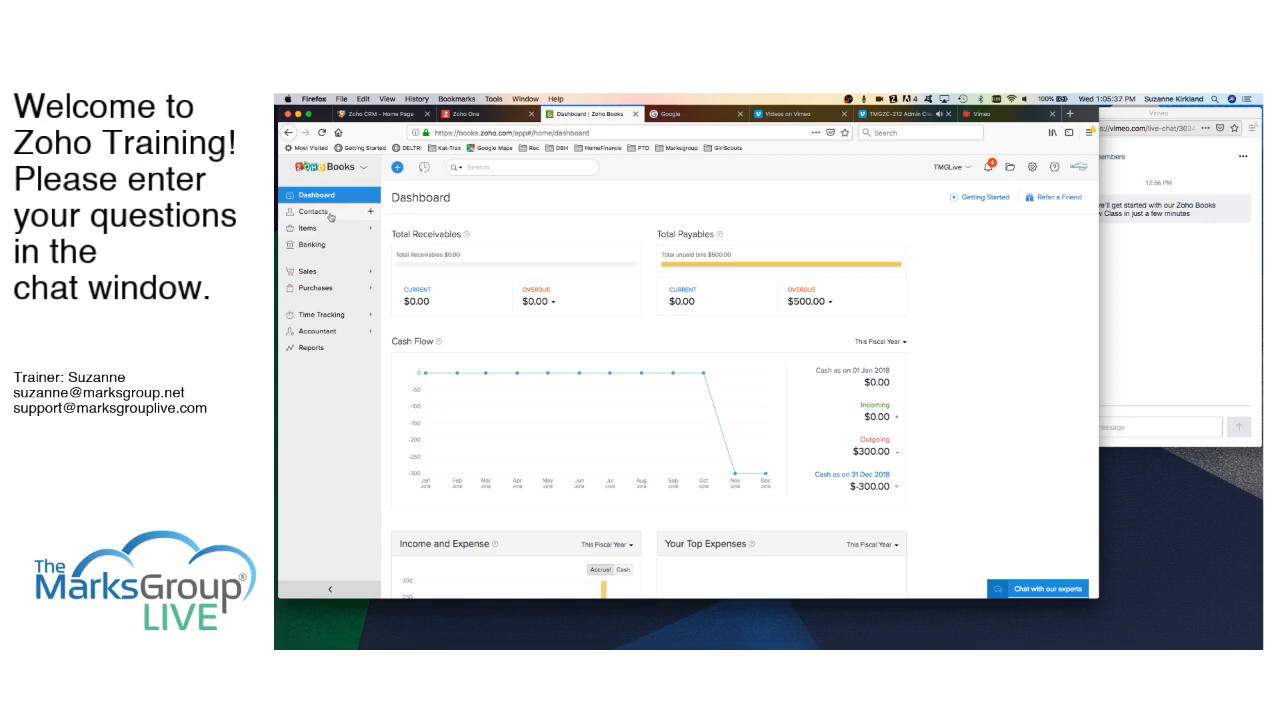
click(330, 214)
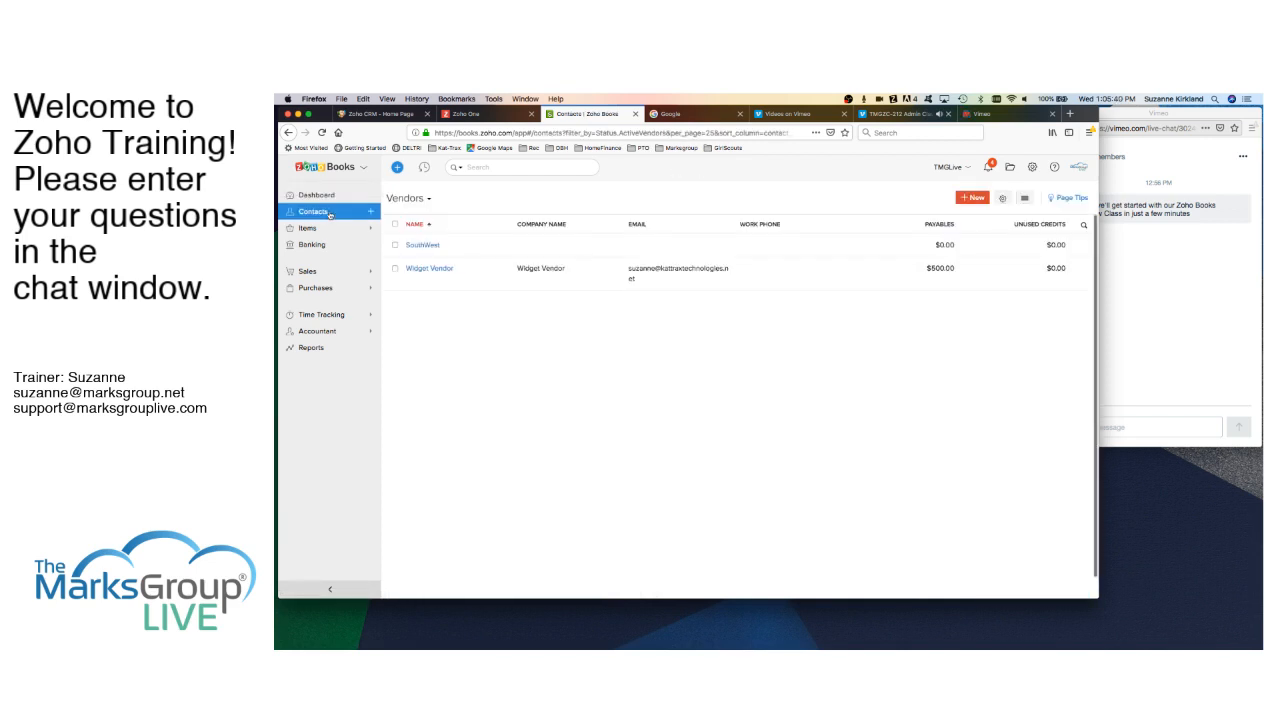
click(422, 203)
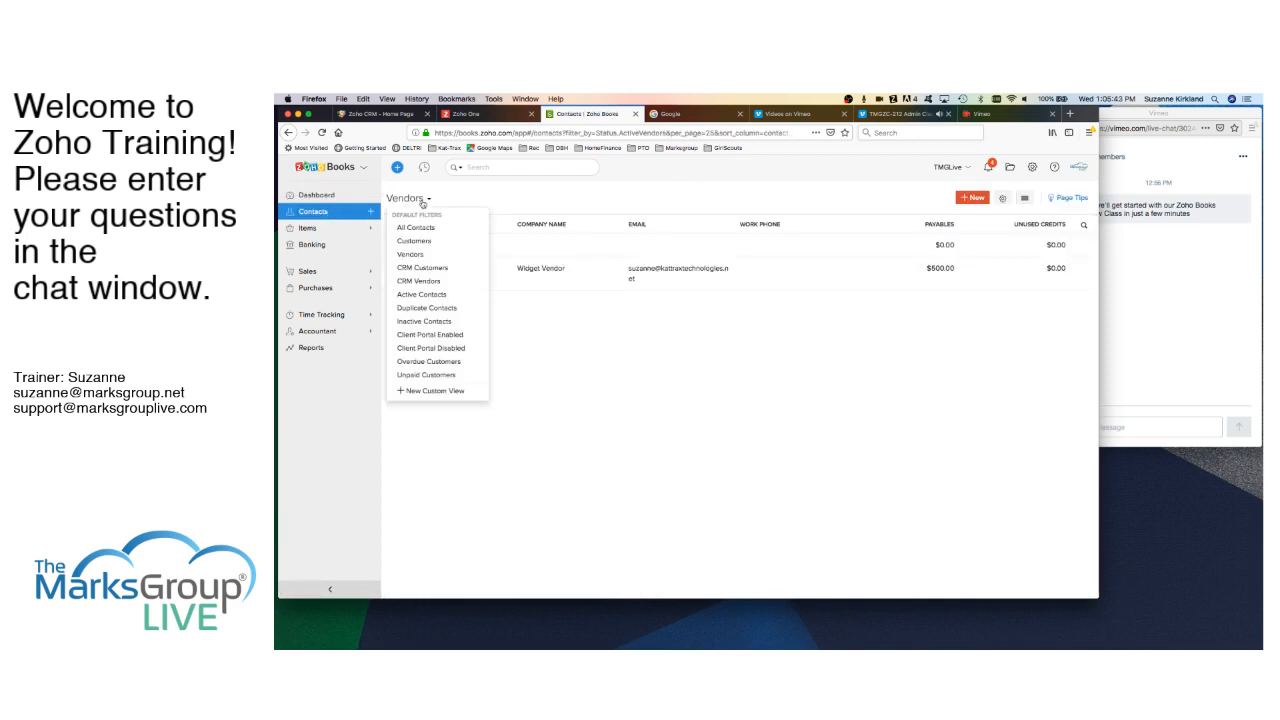
click(418, 228)
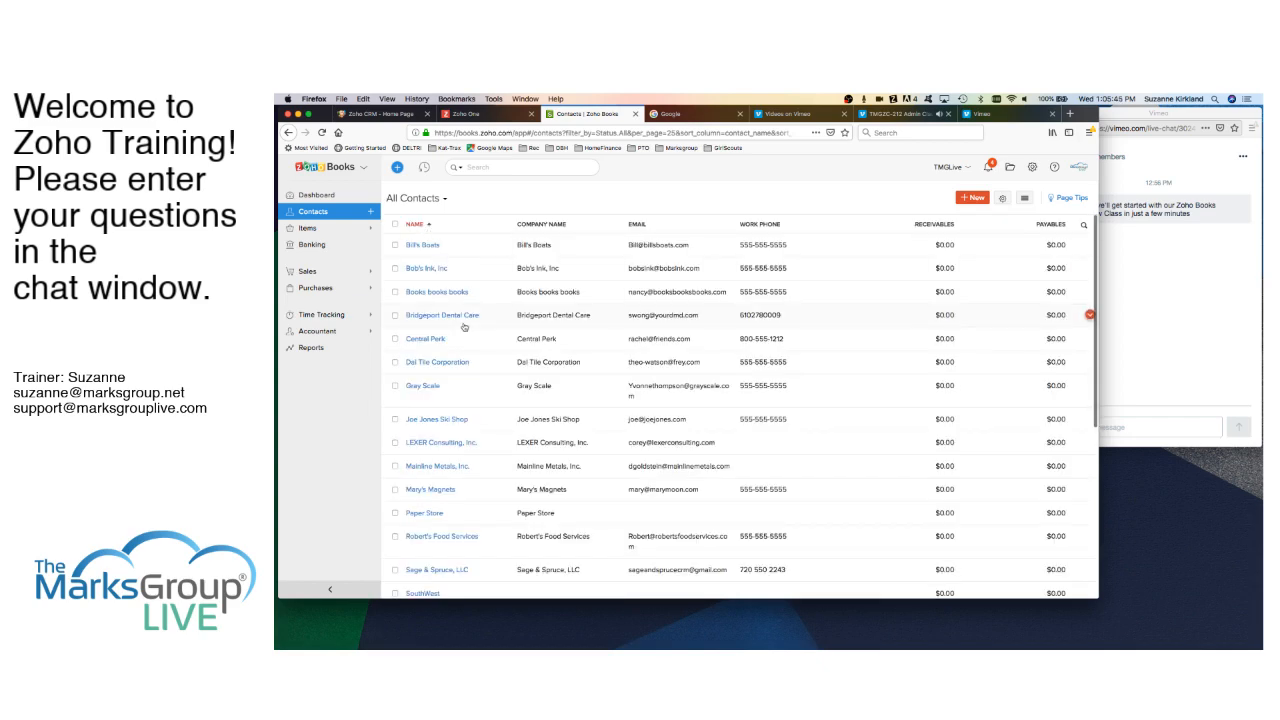
- Scroll through the All Contacts list from Bill's Boats down
scroll(463, 327, down, 6)
scroll(489, 431, up, 4)
scroll(489, 431, up, 2)
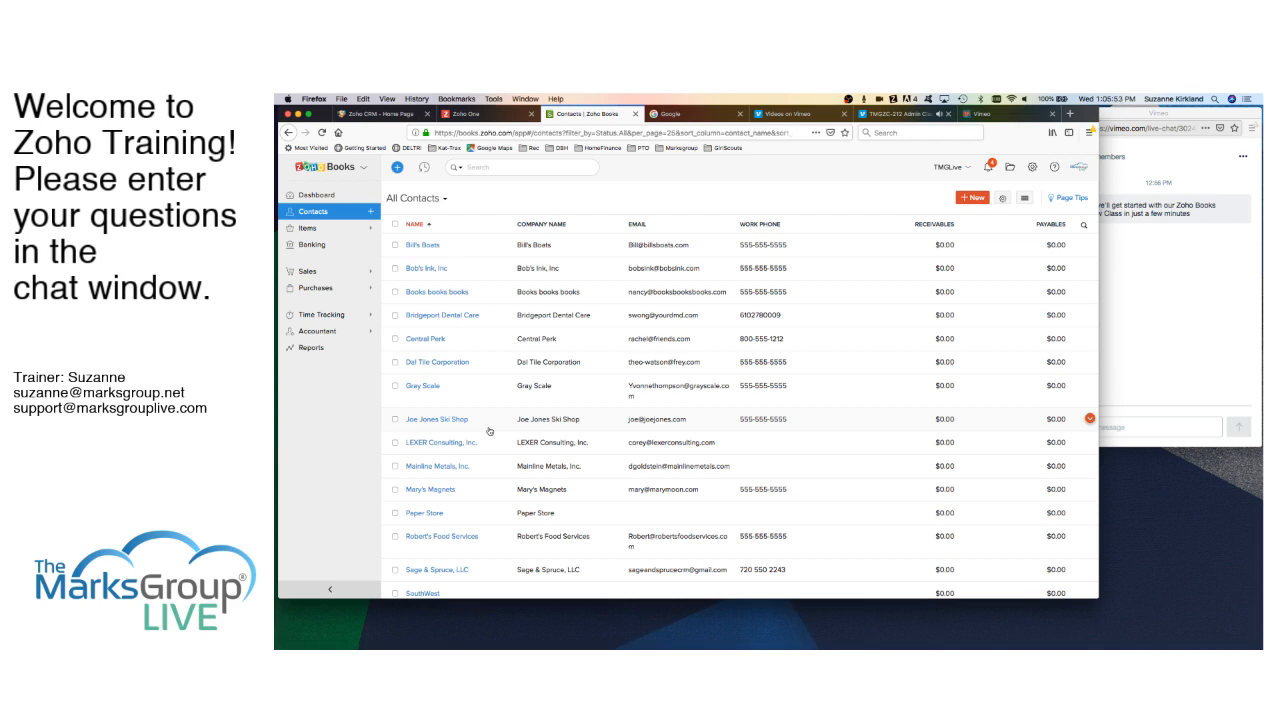
scroll(481, 459, down, 6)
scroll(481, 459, up, 4)
scroll(481, 459, up, 3)
- Switch the contacts view from All Contacts to Customers, leaving it unchanged afterward
click(444, 200)
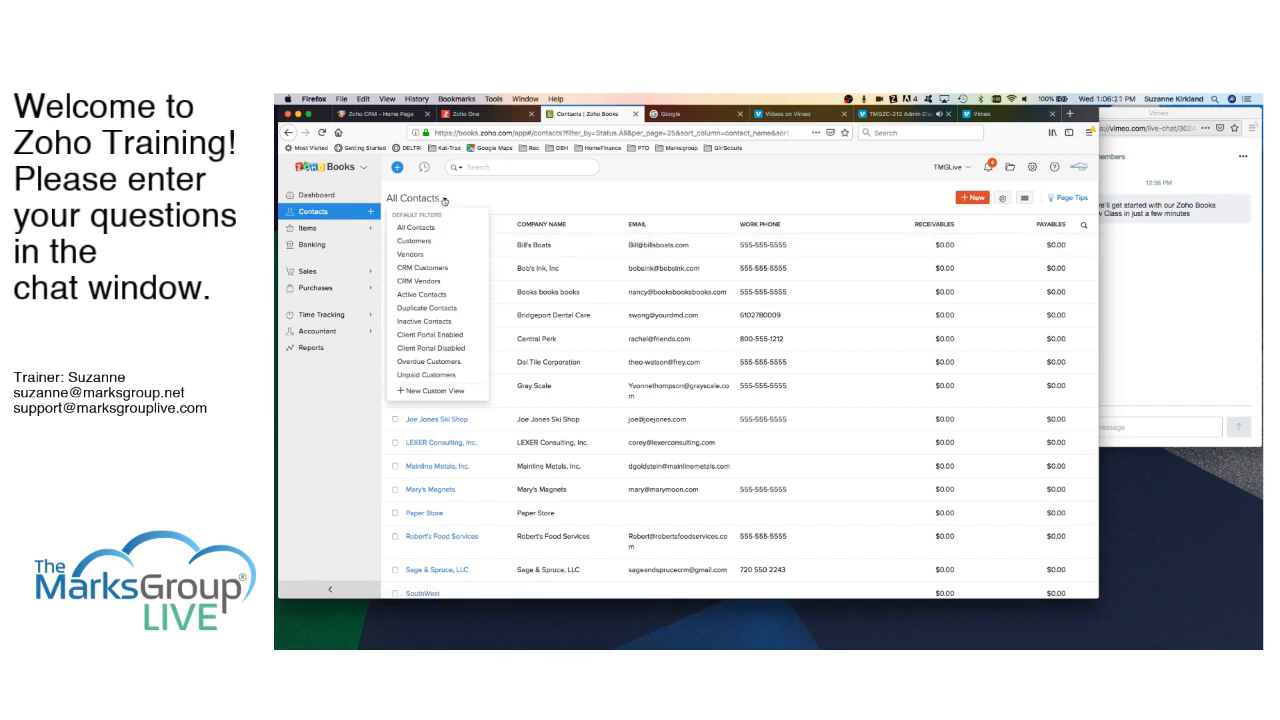
click(428, 241)
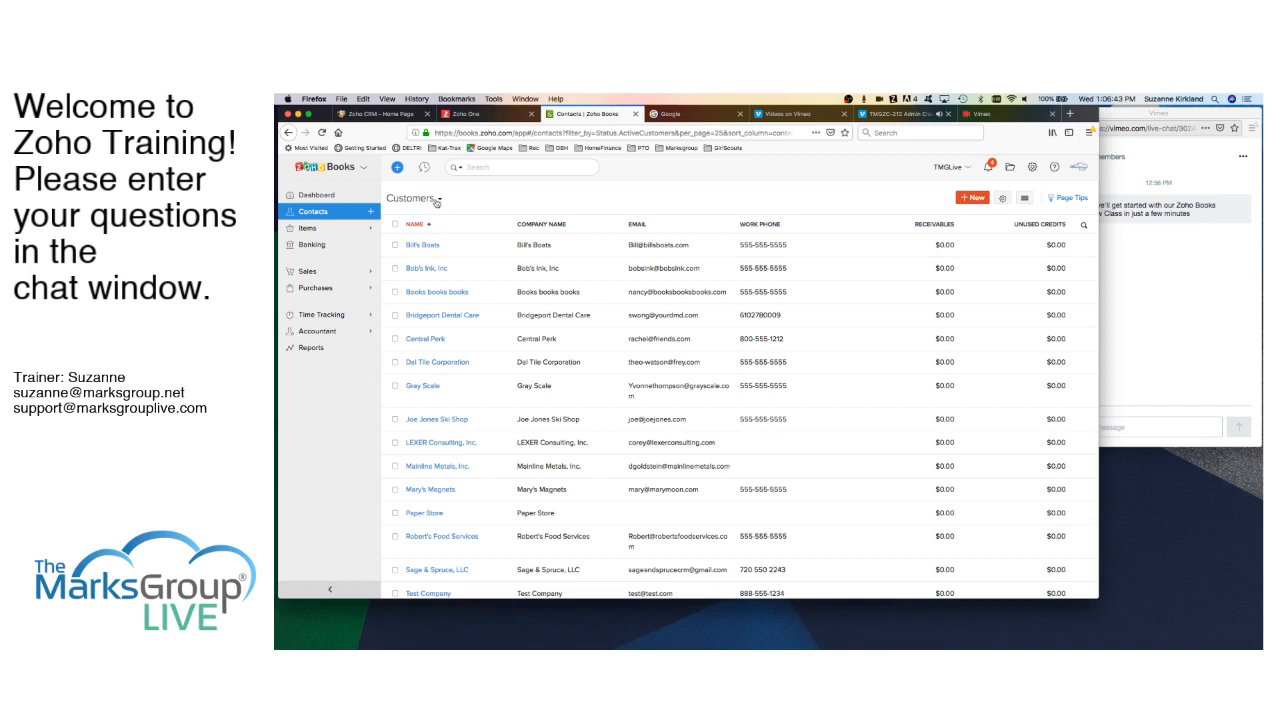
click(437, 202)
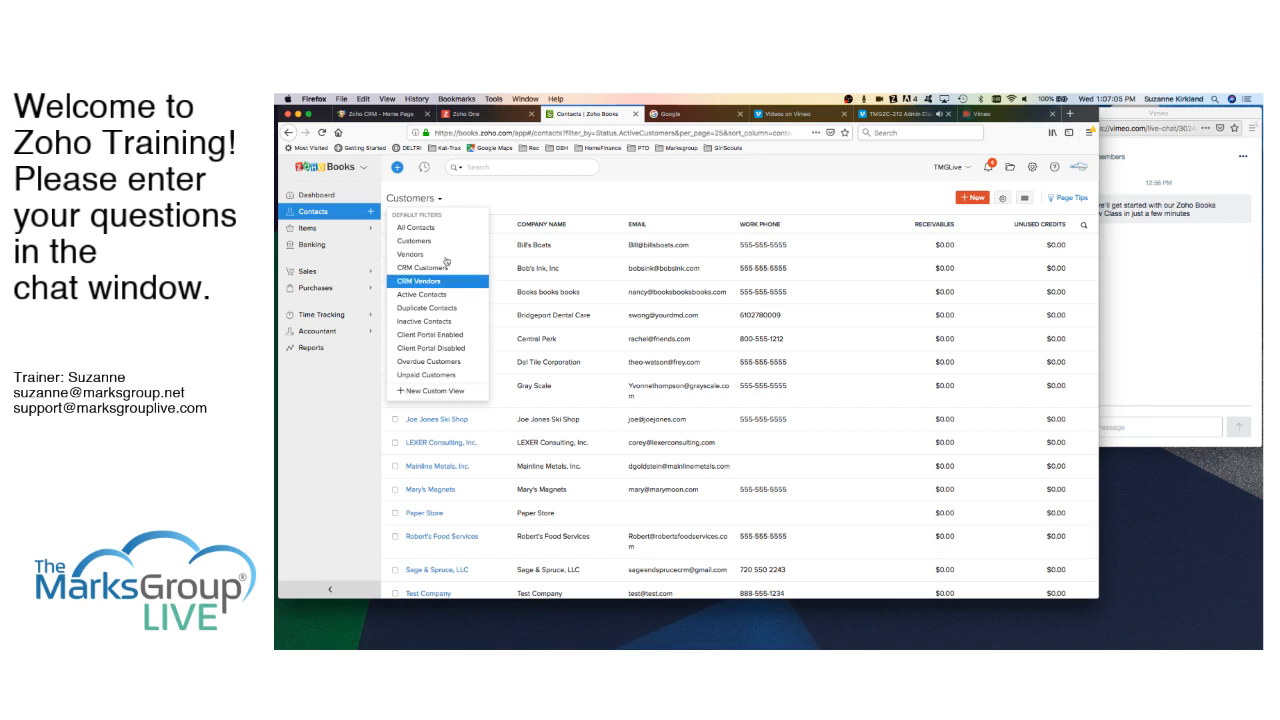
click(465, 203)
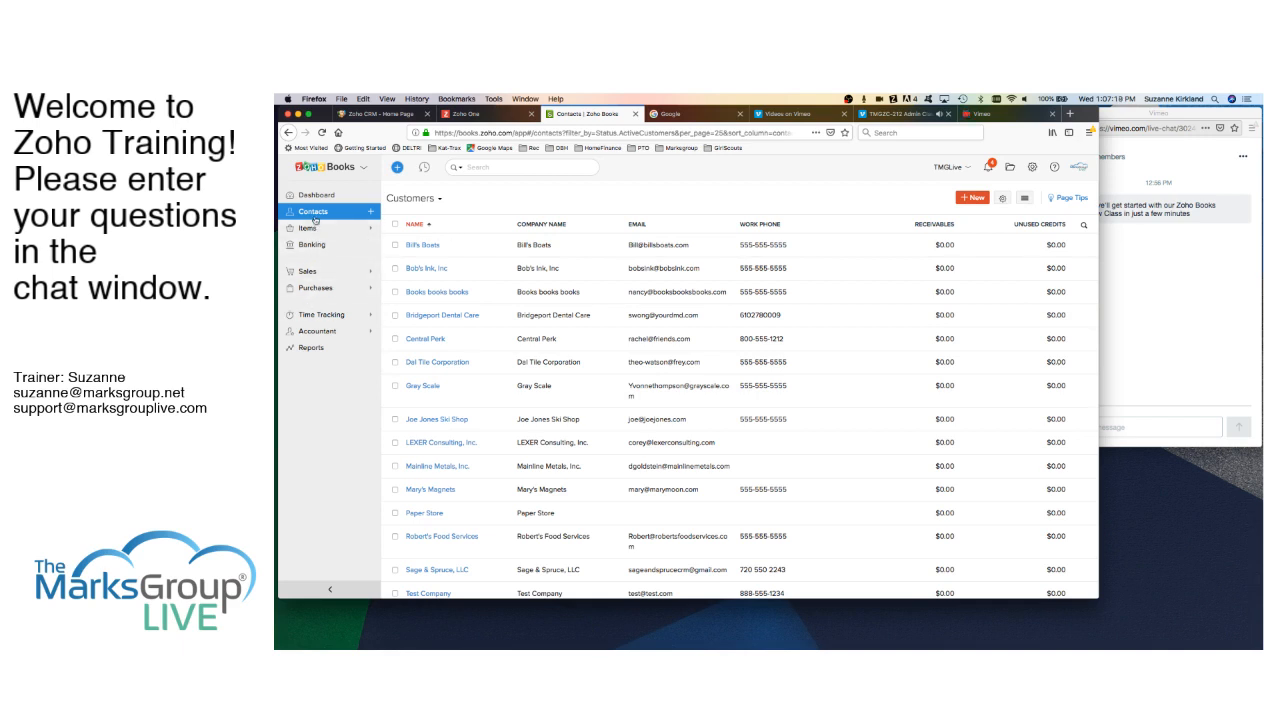
- Go to All Items and start a new Goods item
click(314, 229)
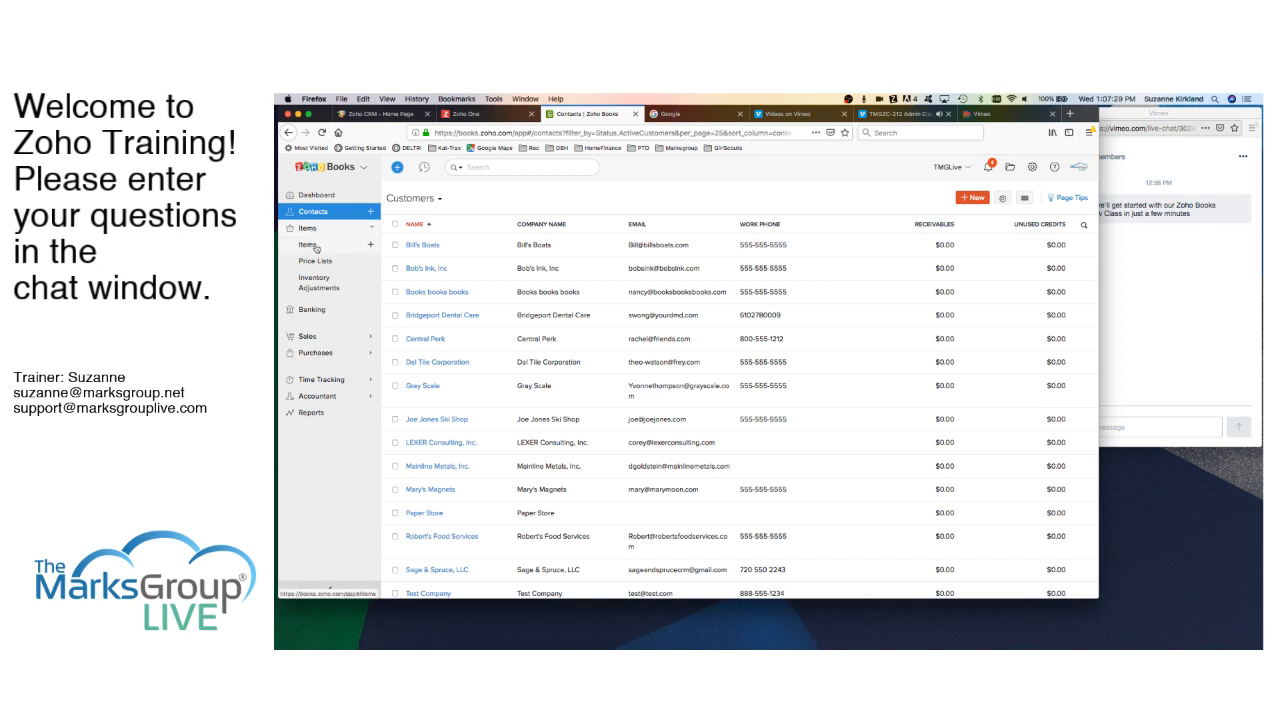
click(315, 246)
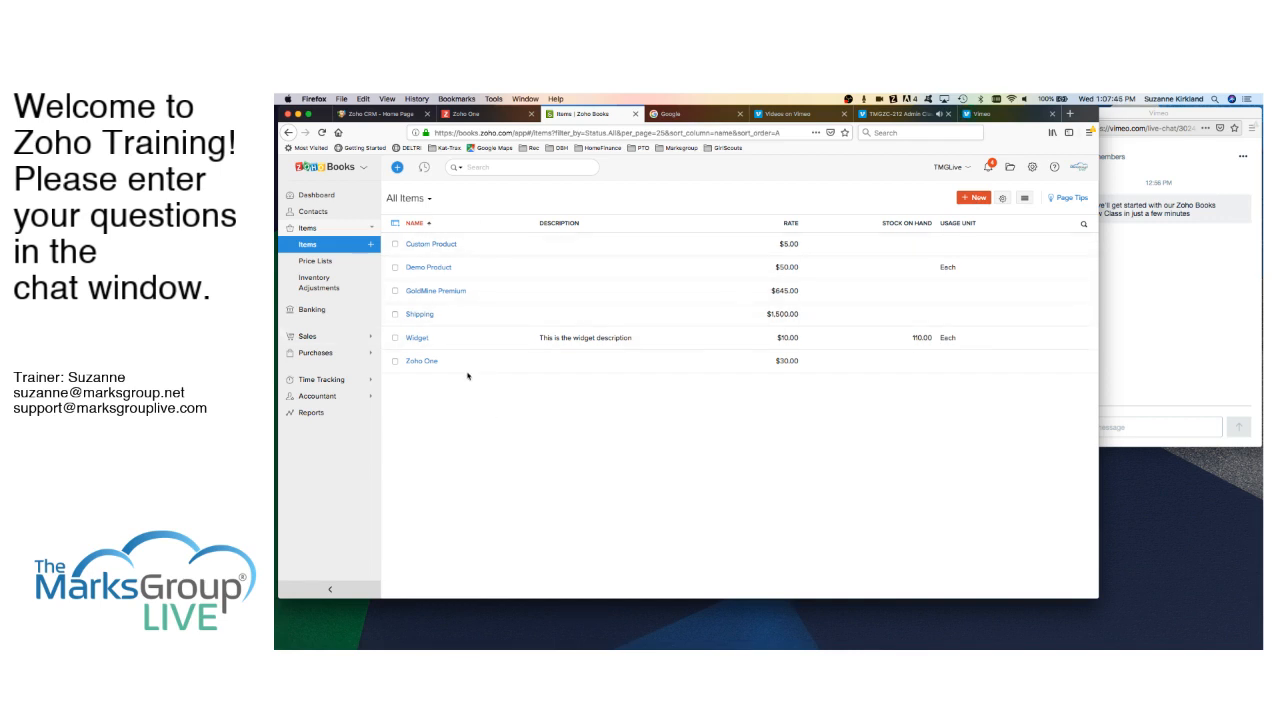
click(984, 198)
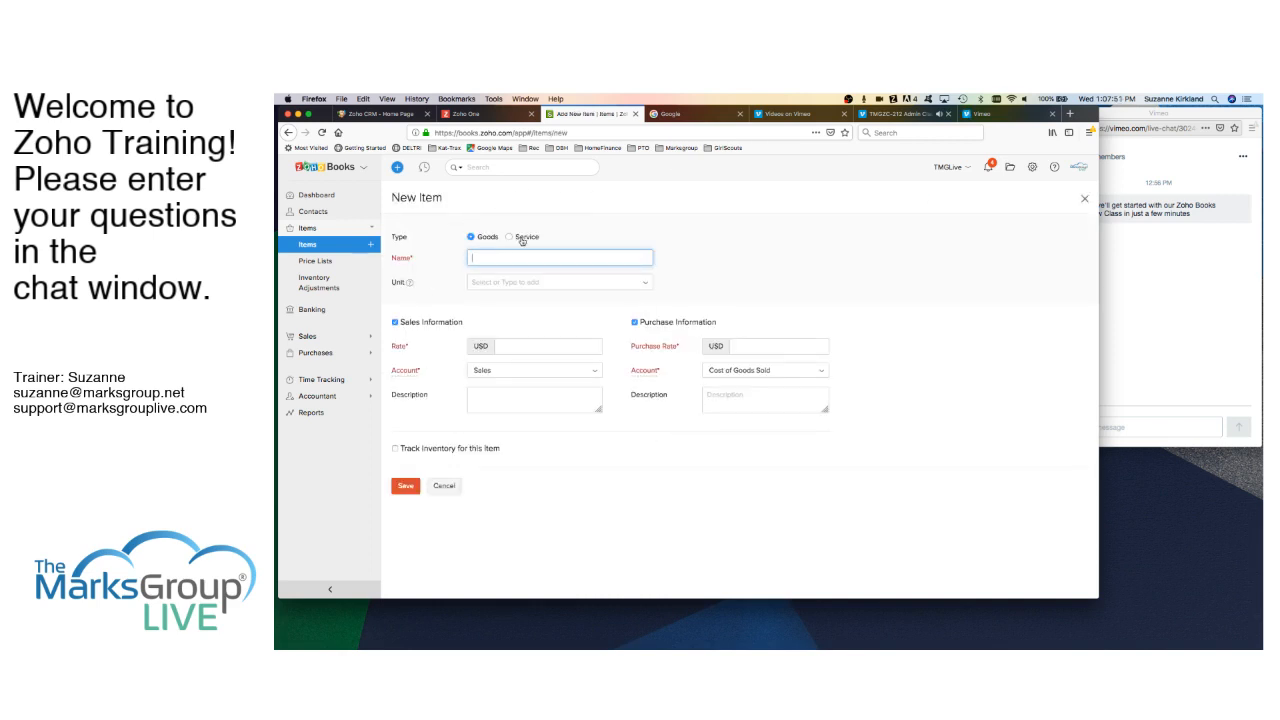
- Check the Unit choices, then cancel the blank New Item form
click(524, 283)
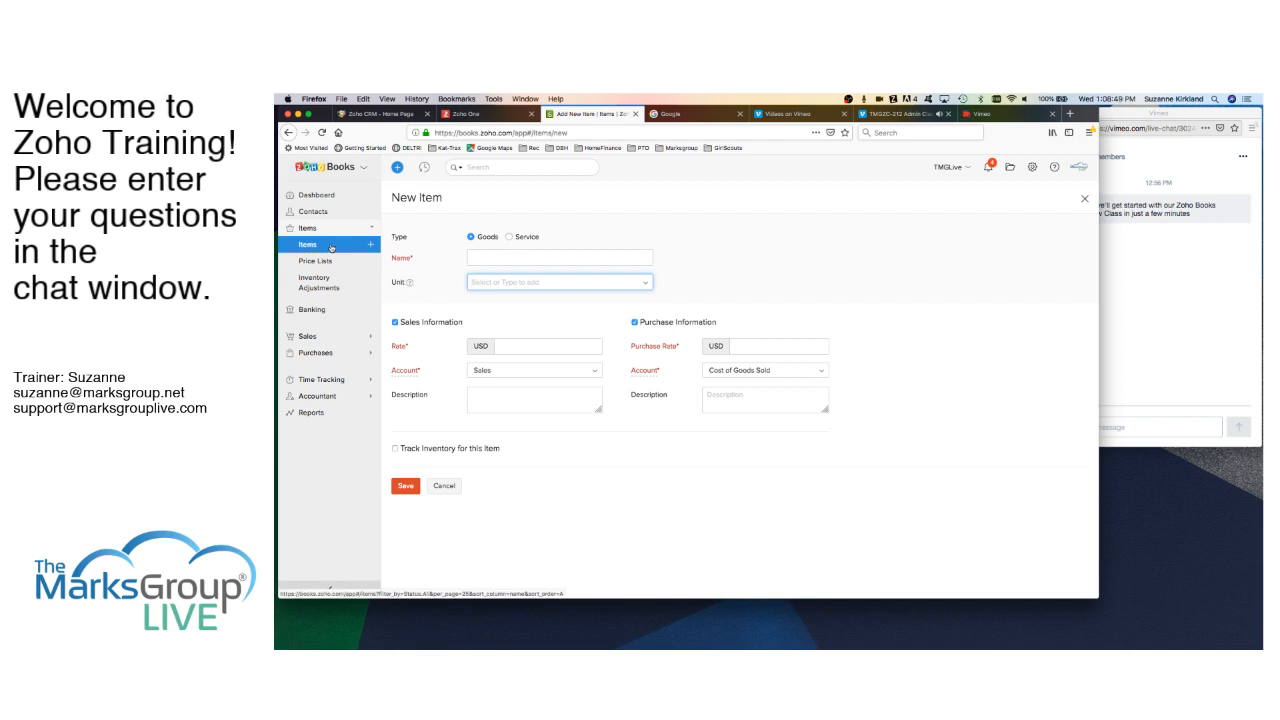
click(445, 486)
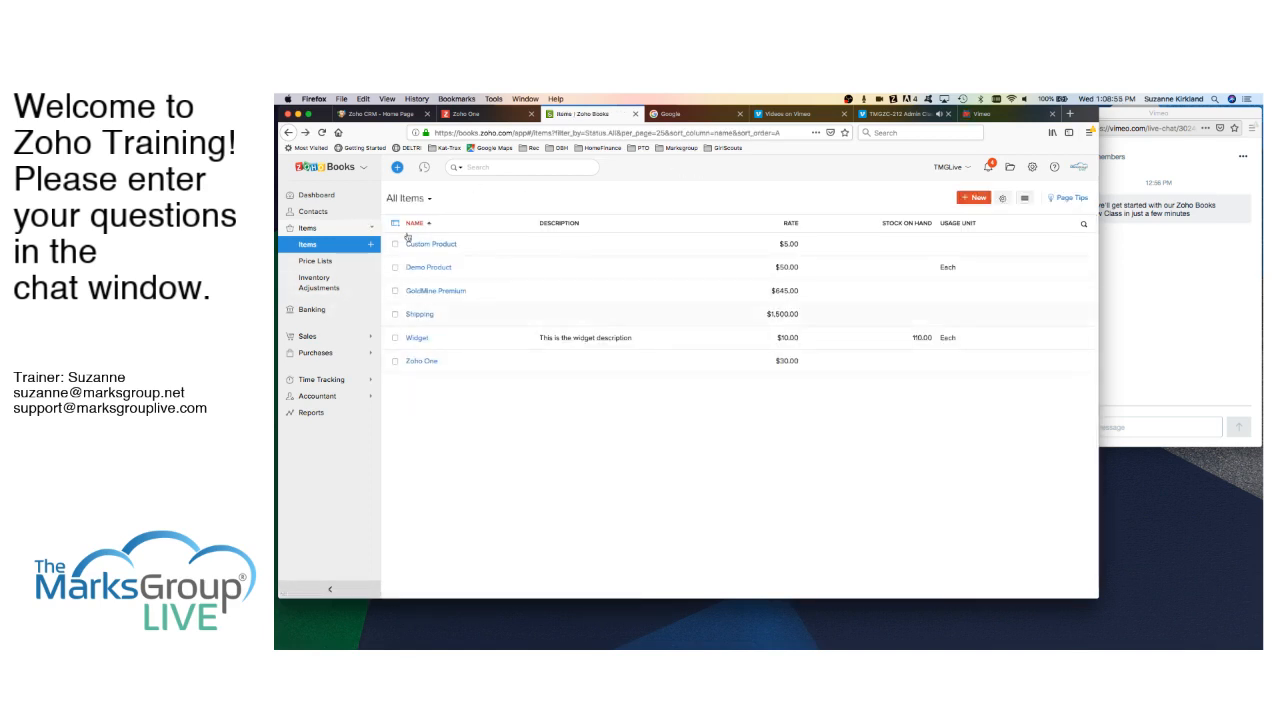
- Review the Widget item's Transactions, Adjustments and History tabs, then open it for editing
click(418, 338)
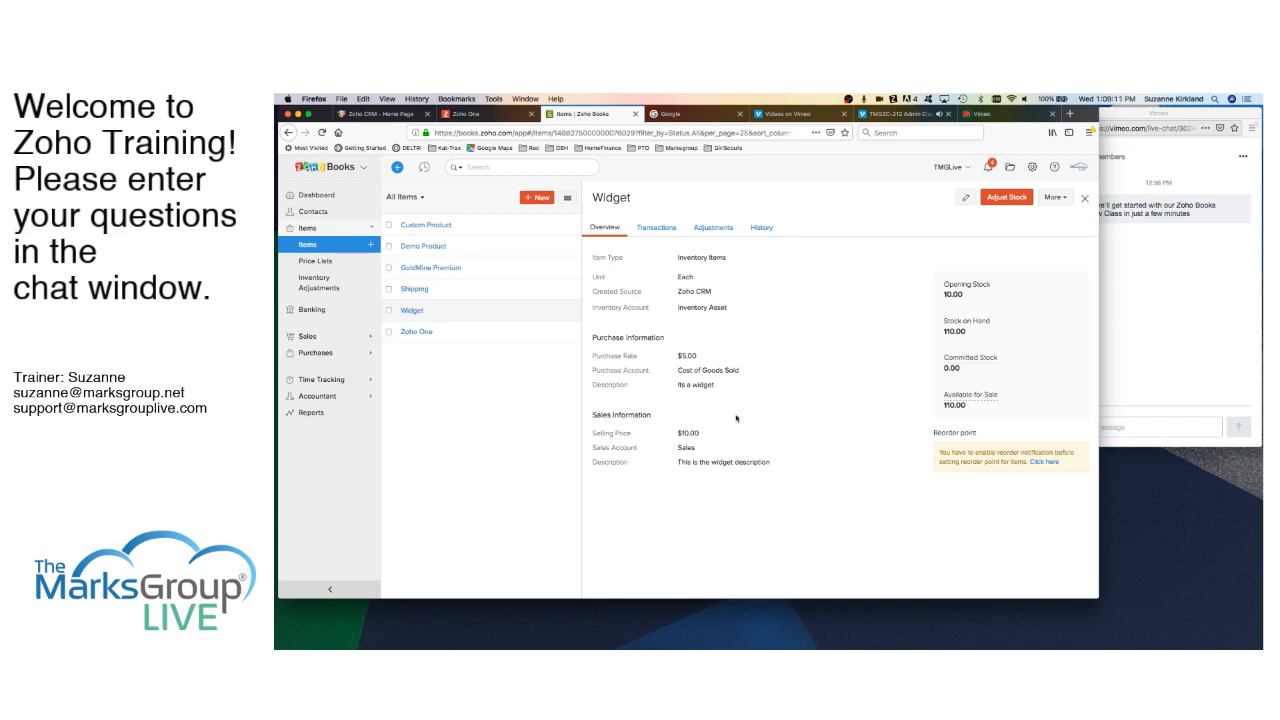
click(658, 228)
click(715, 229)
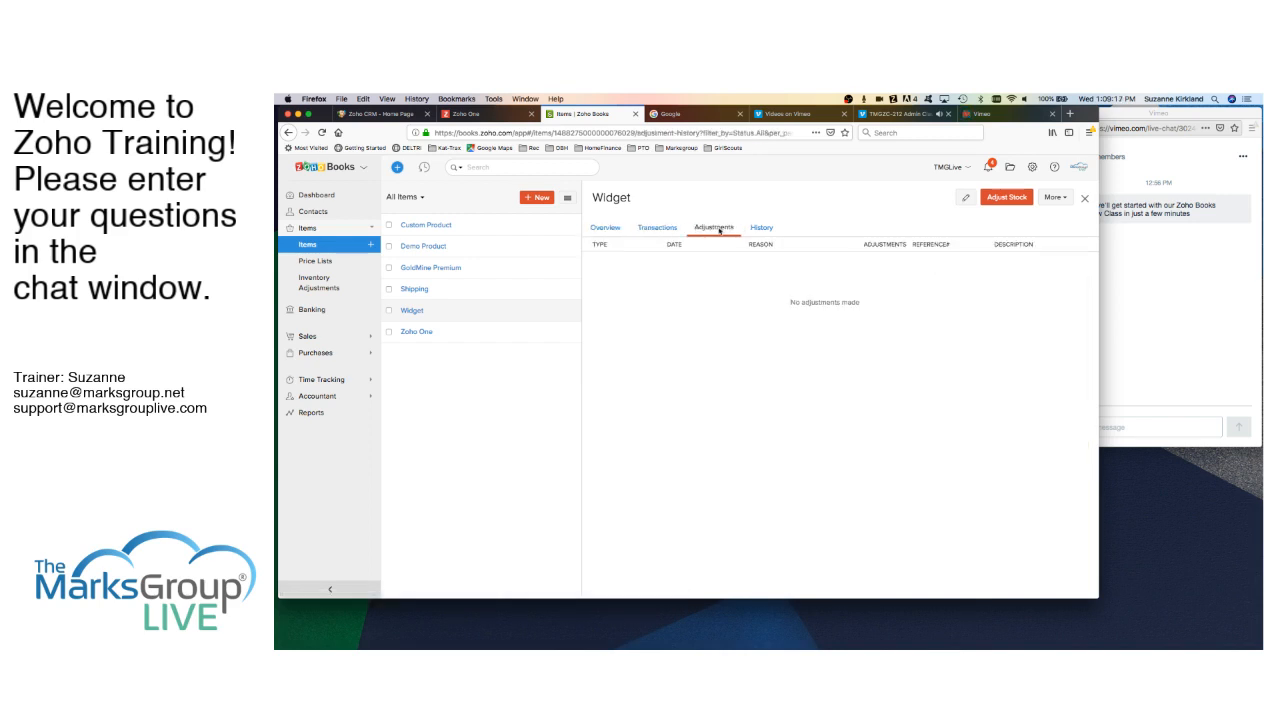
click(762, 228)
click(603, 229)
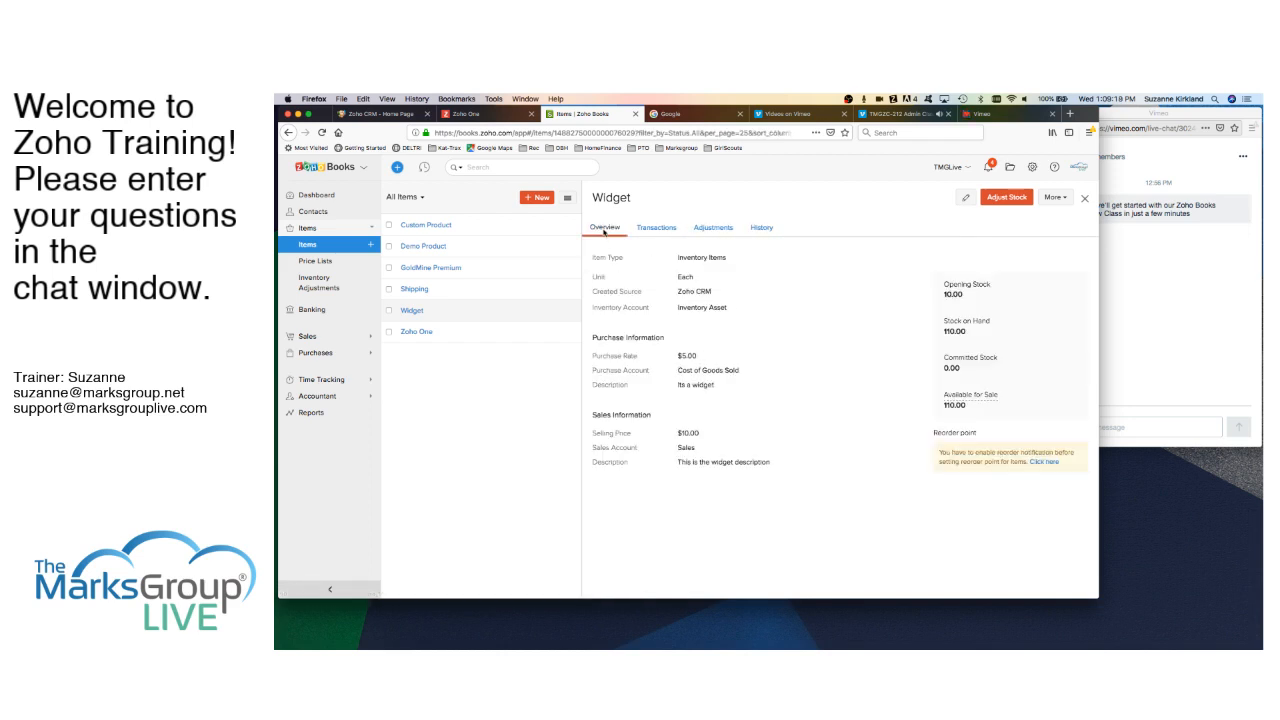
click(965, 198)
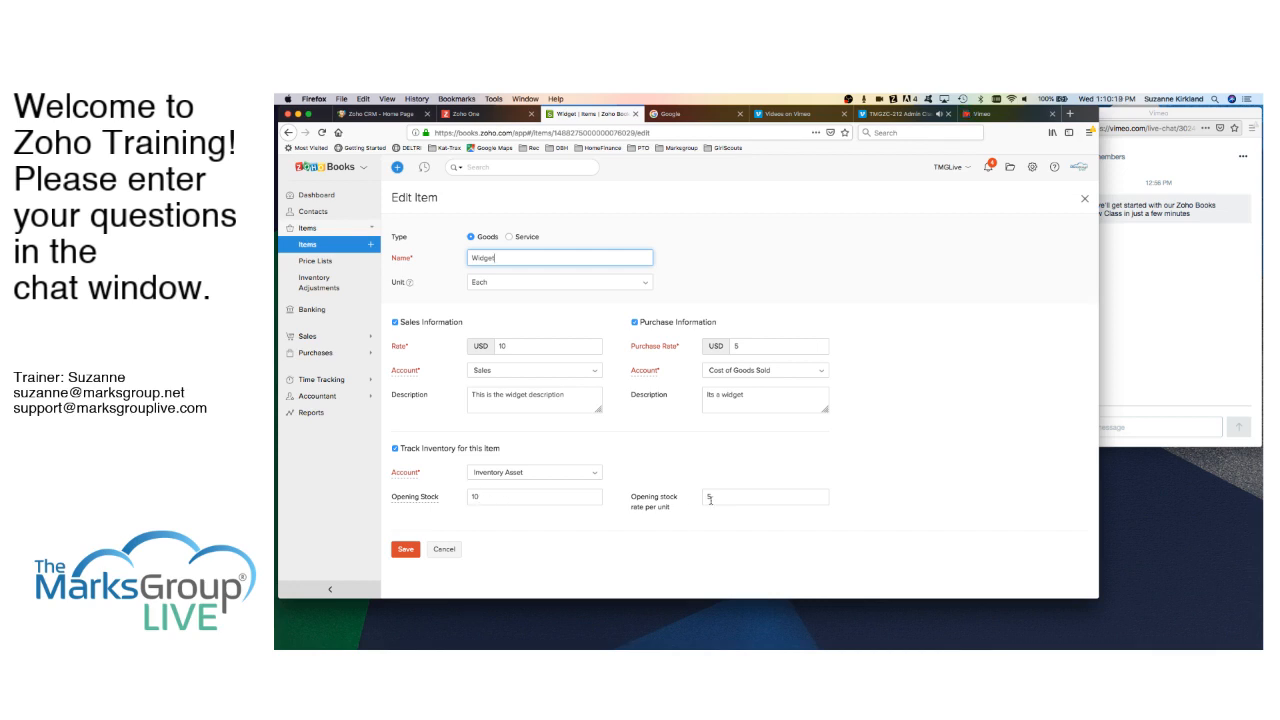
- Save the Widget item with Track Inventory on and opening stock 10 at 5 per unit
click(407, 550)
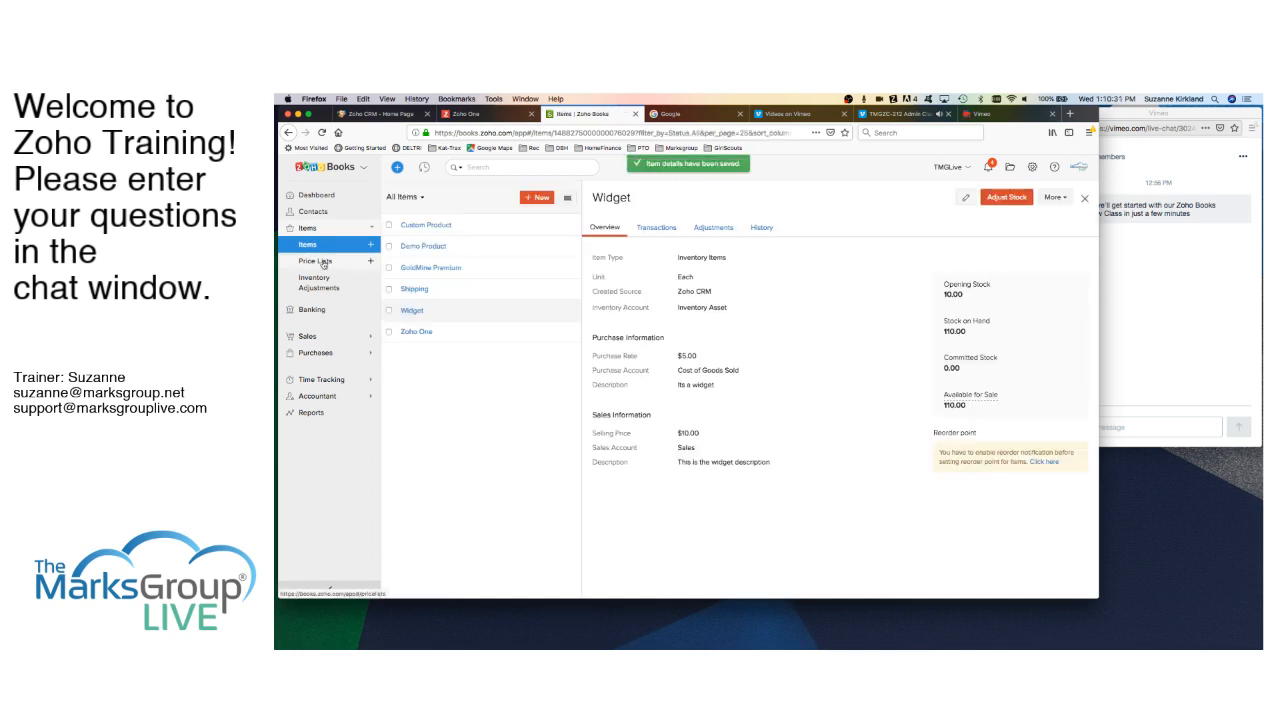
click(318, 261)
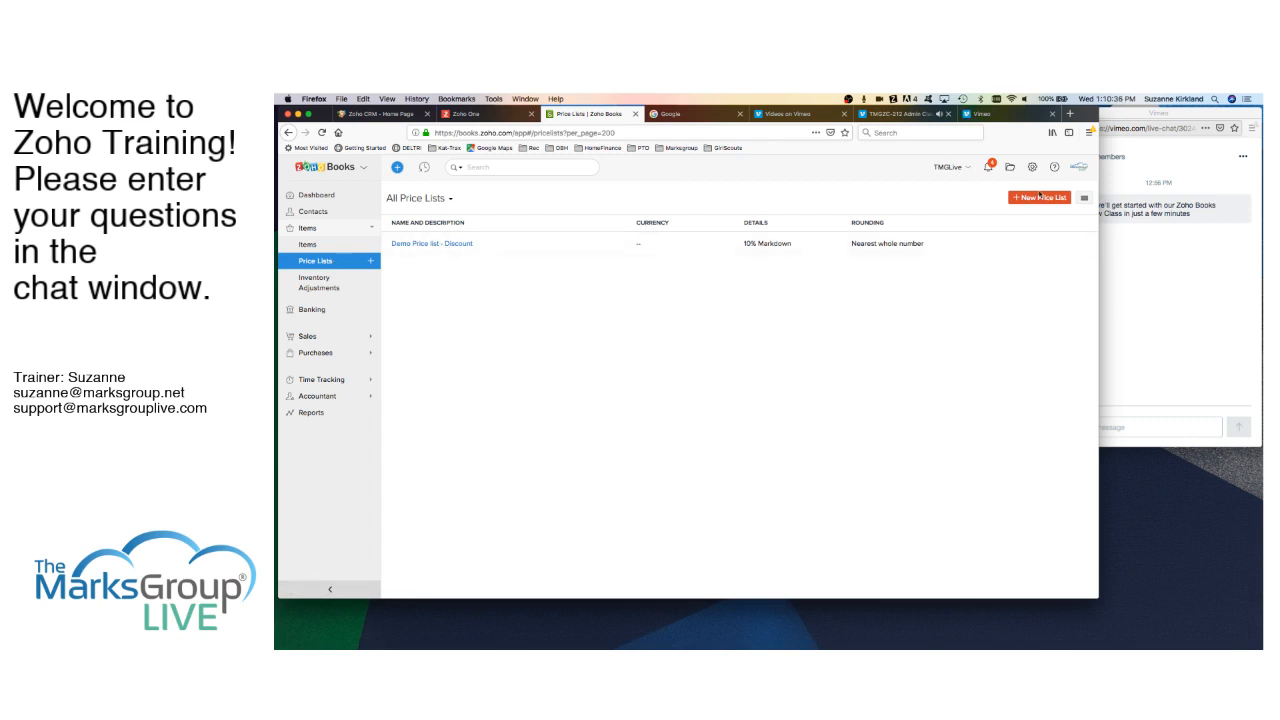
- Start a new price list, then discard it to return to All Price Lists
click(1039, 196)
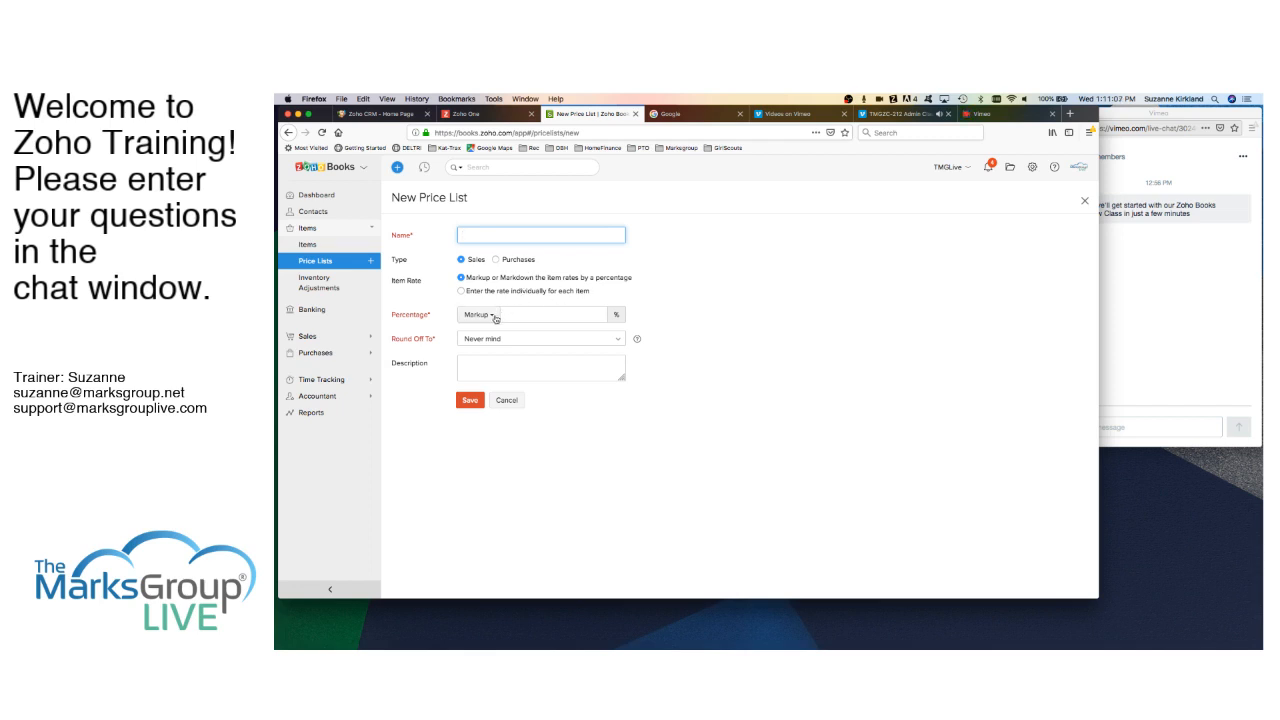
click(507, 401)
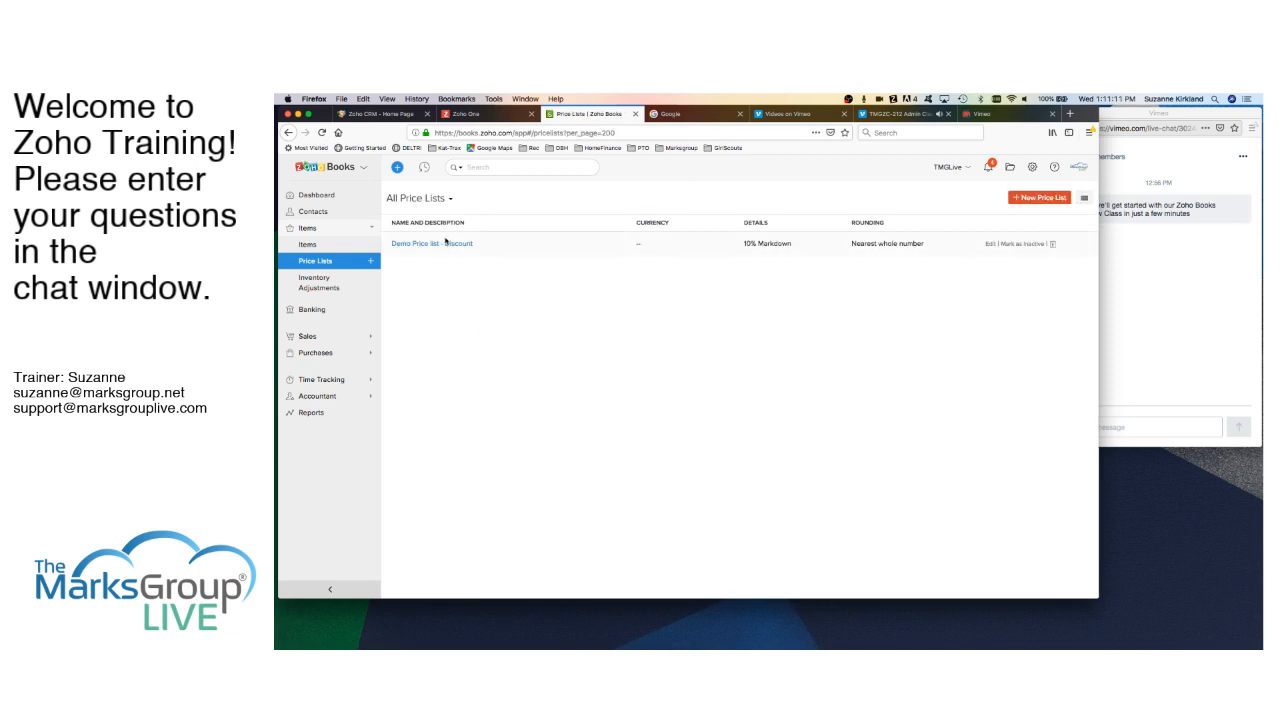
click(445, 242)
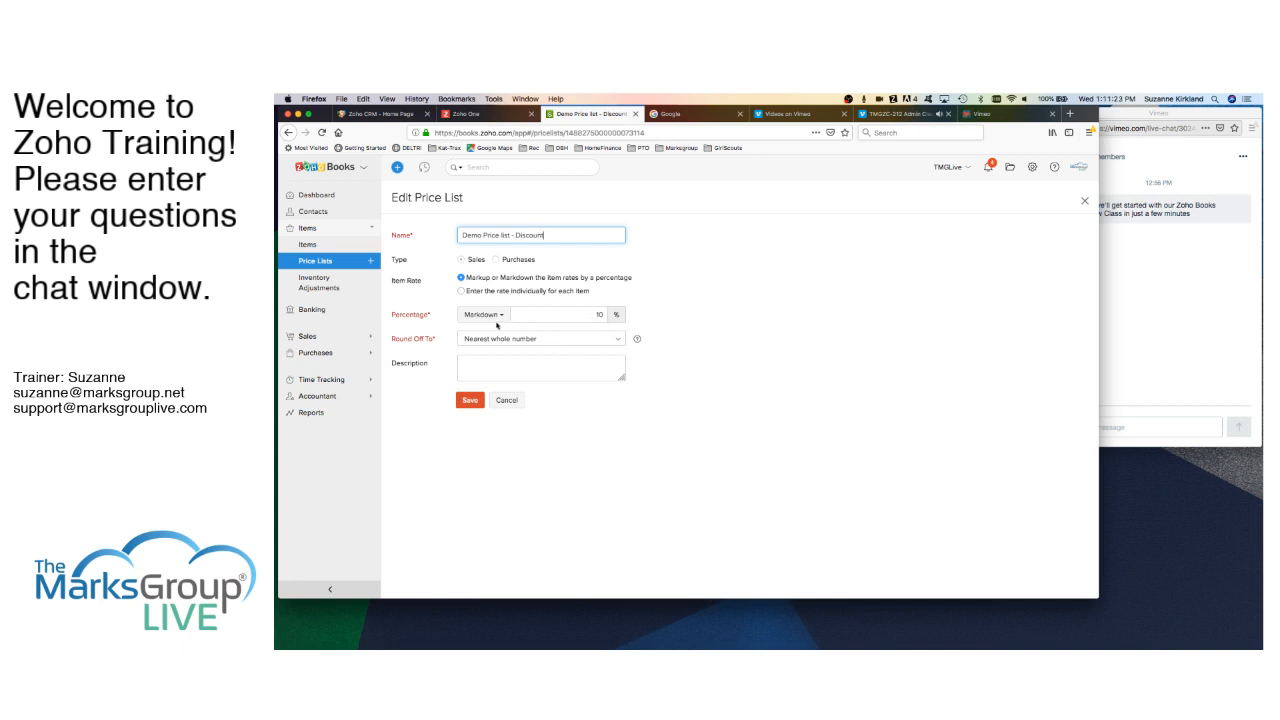
- Review the Demo Price list - Discount description, cancel without saving, and open Inventory Adjustments
click(470, 362)
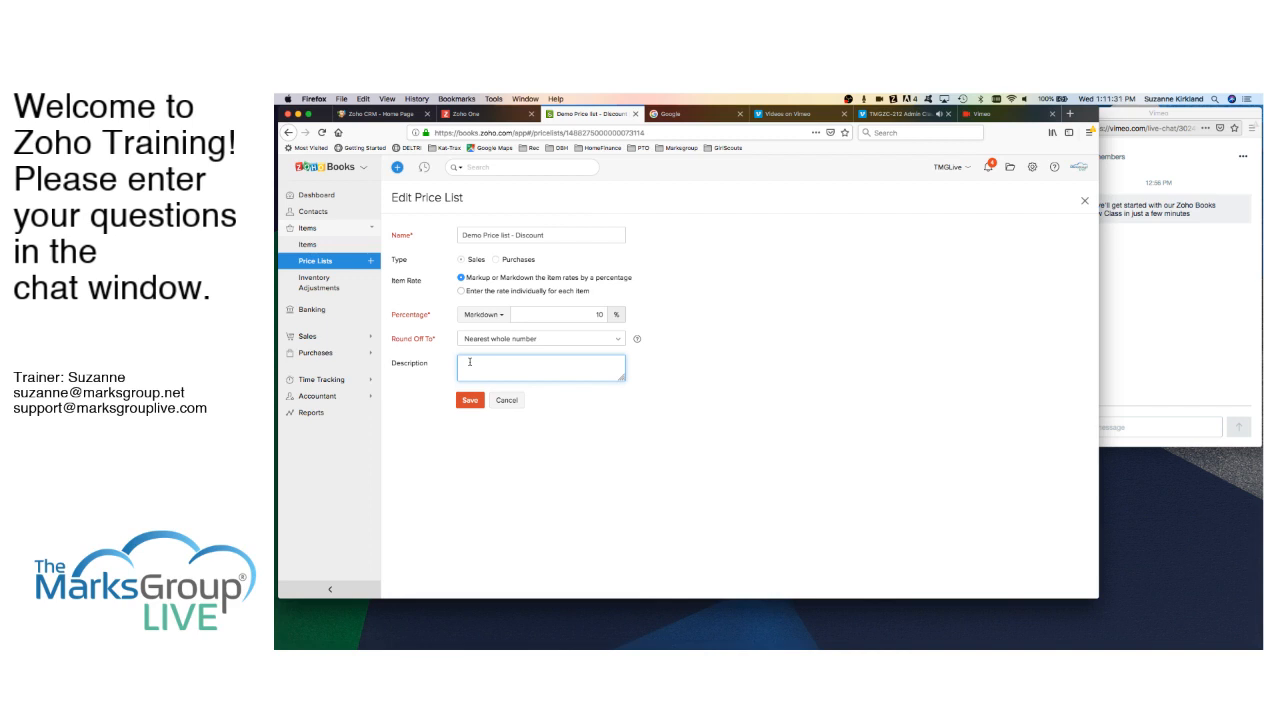
click(507, 401)
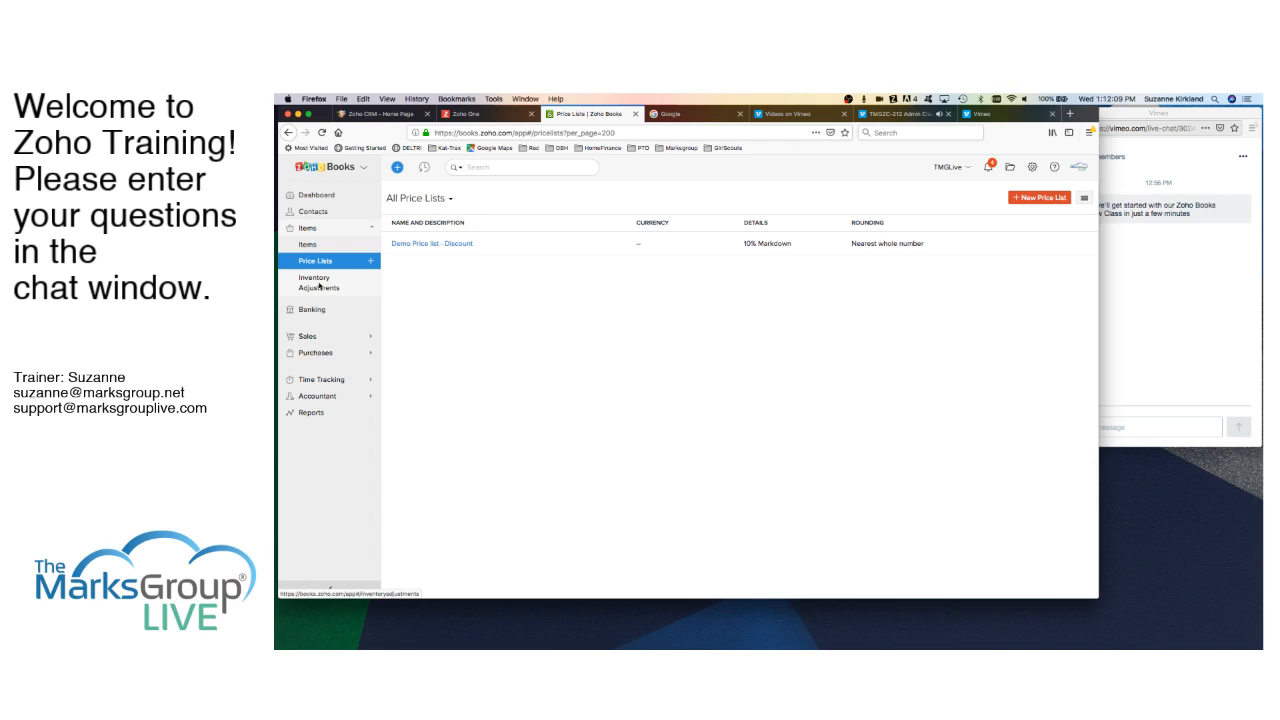
click(318, 286)
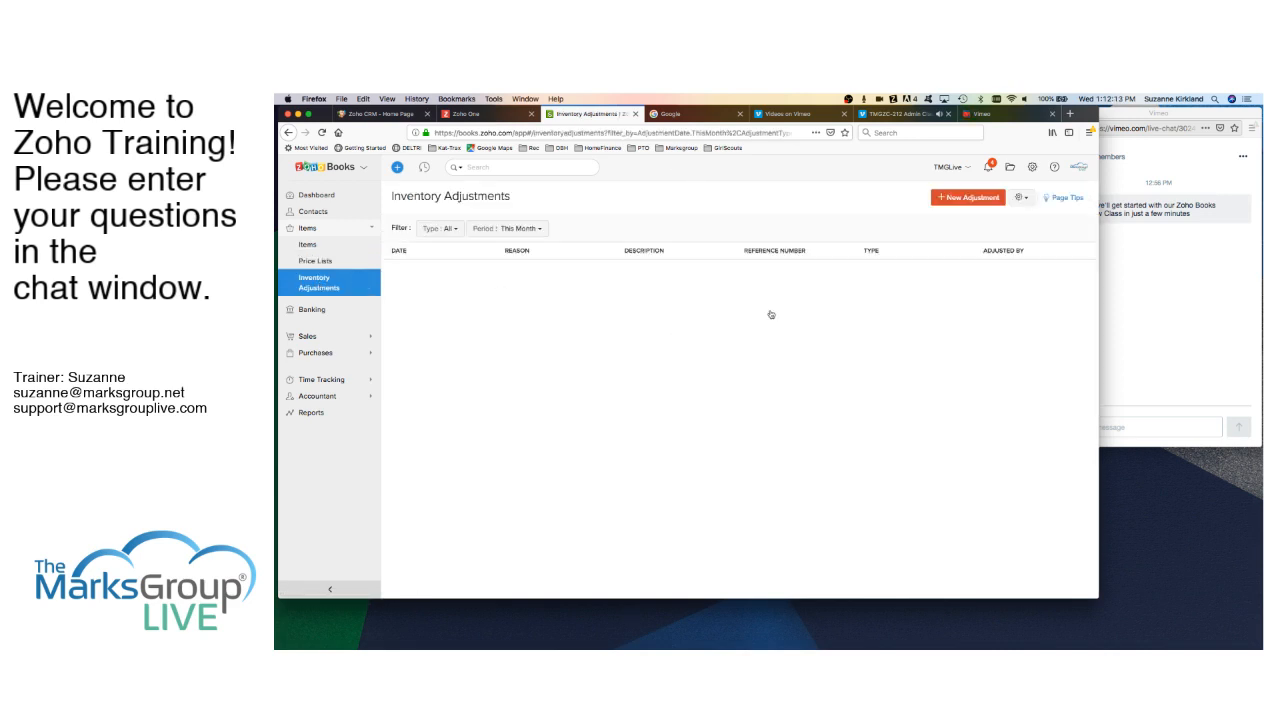
click(968, 197)
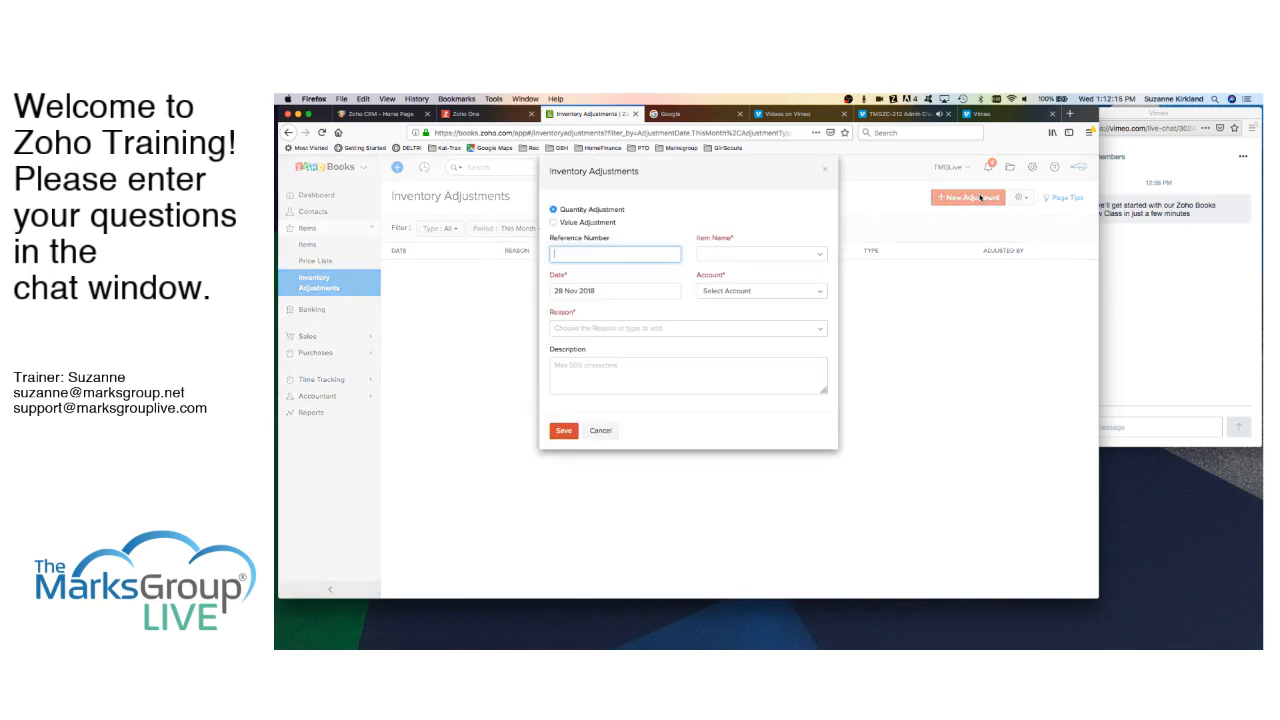
click(676, 329)
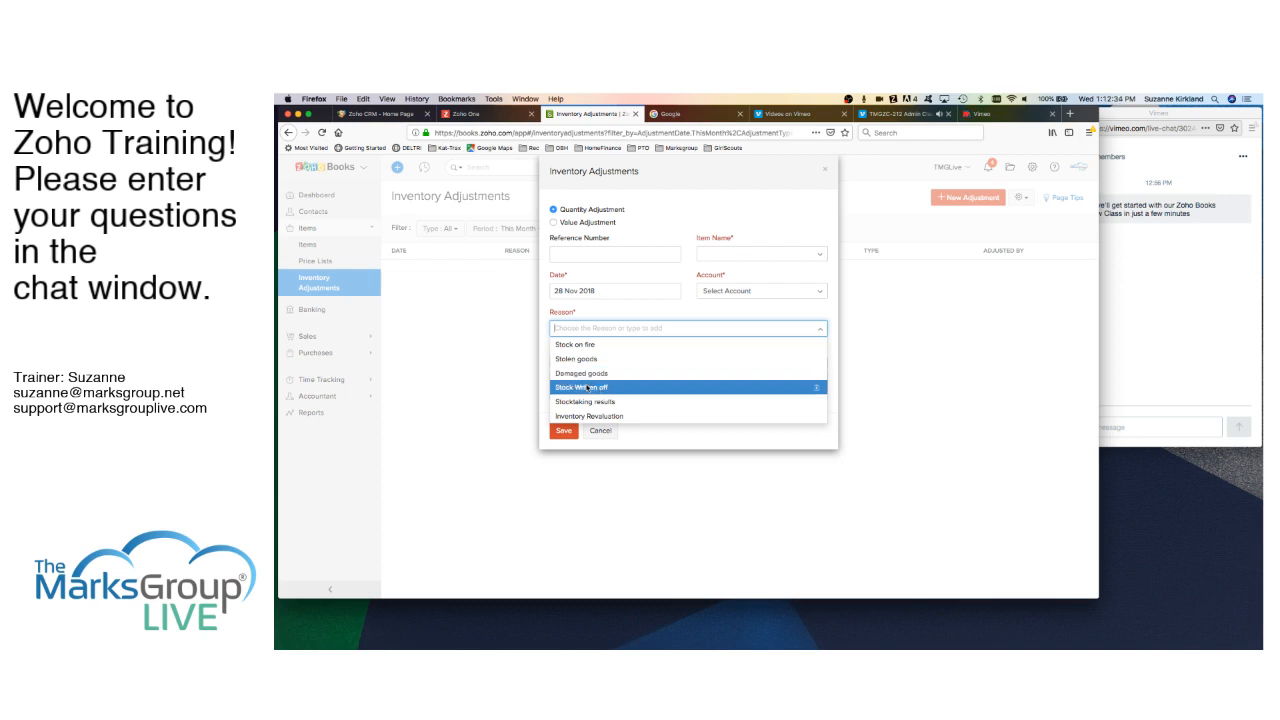
click(603, 435)
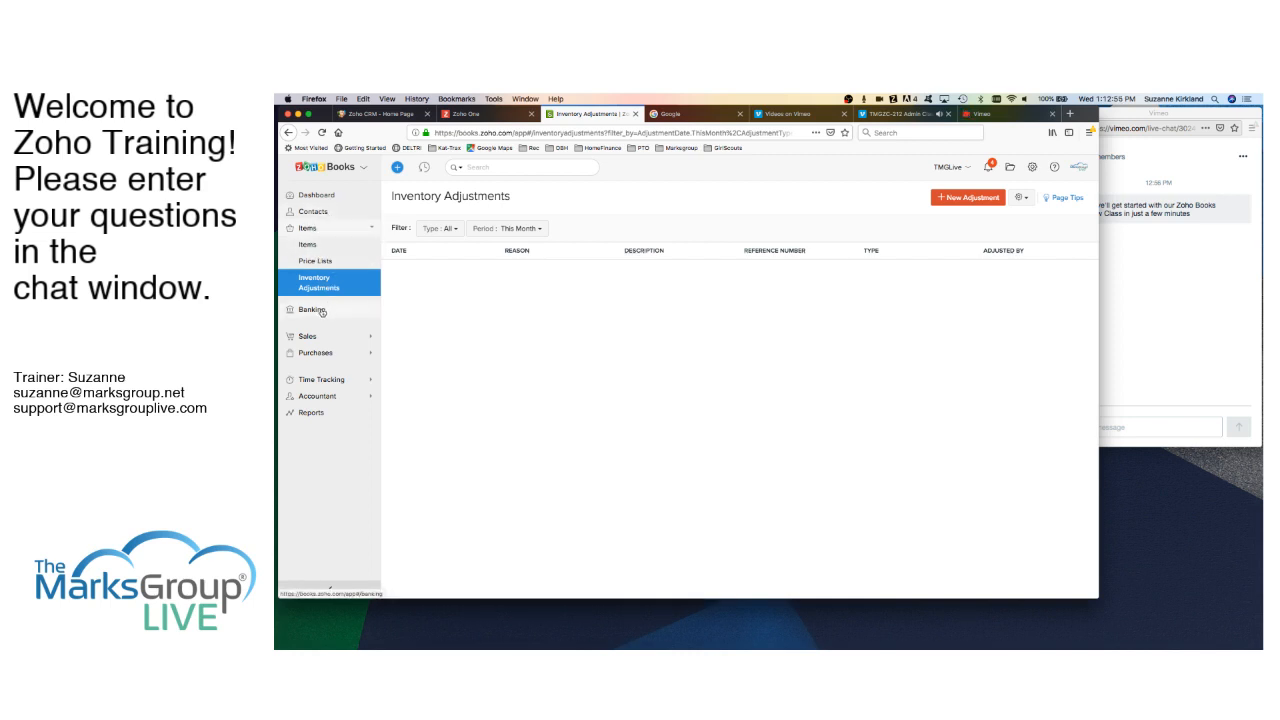
- View the Banking Overview, then bring the Zoho CRM Users window to the front
click(318, 312)
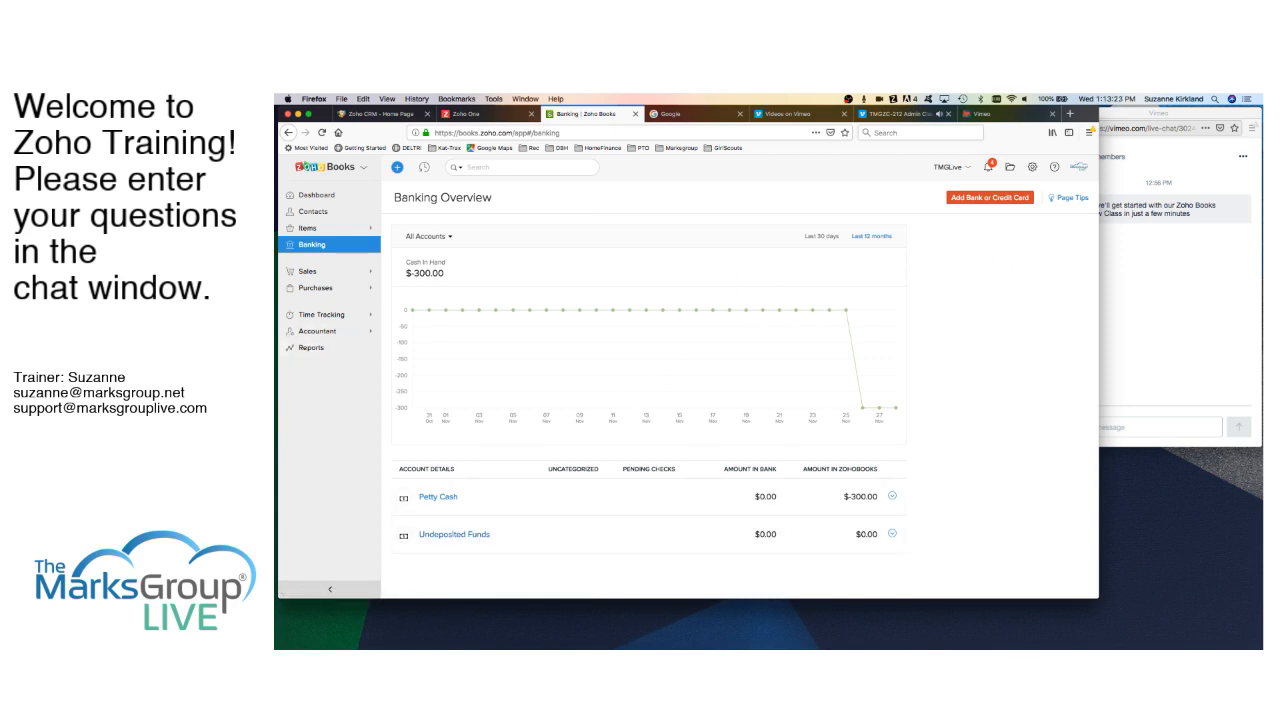
click(276, 505)
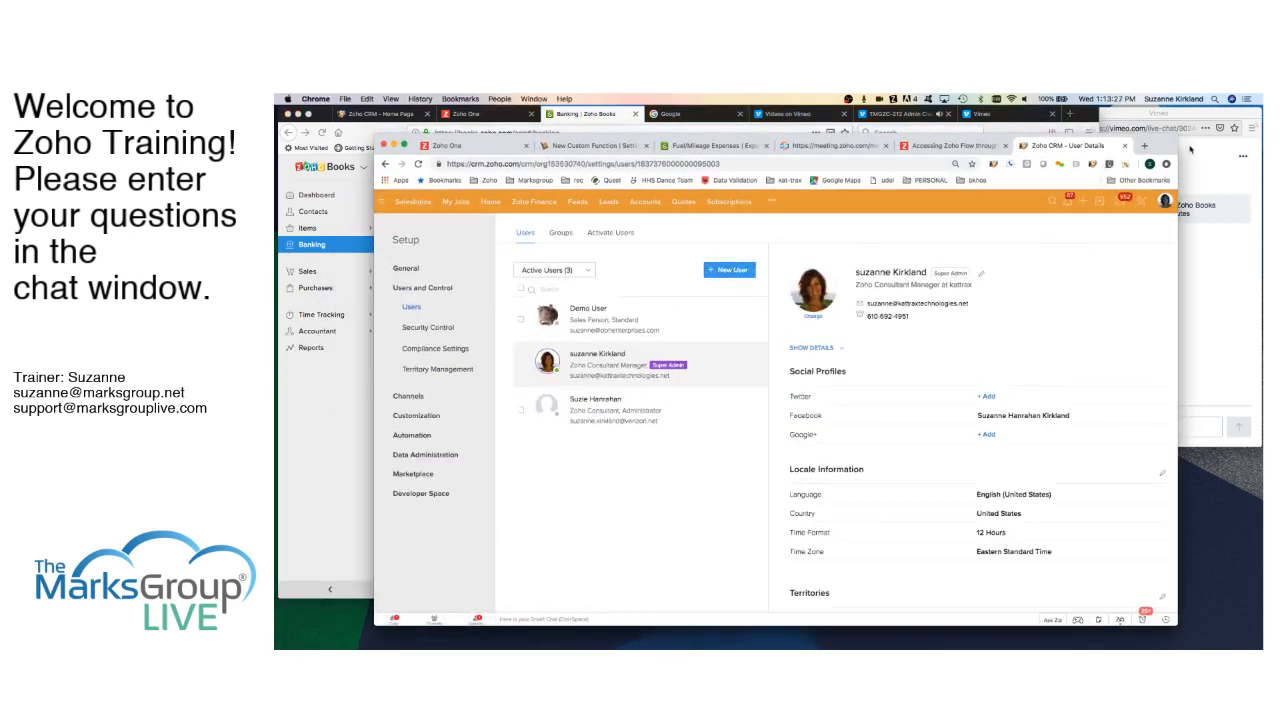
- Load Zoho Books in a new browser tab by entering 'books'
drag(1144, 150, 1076, 142)
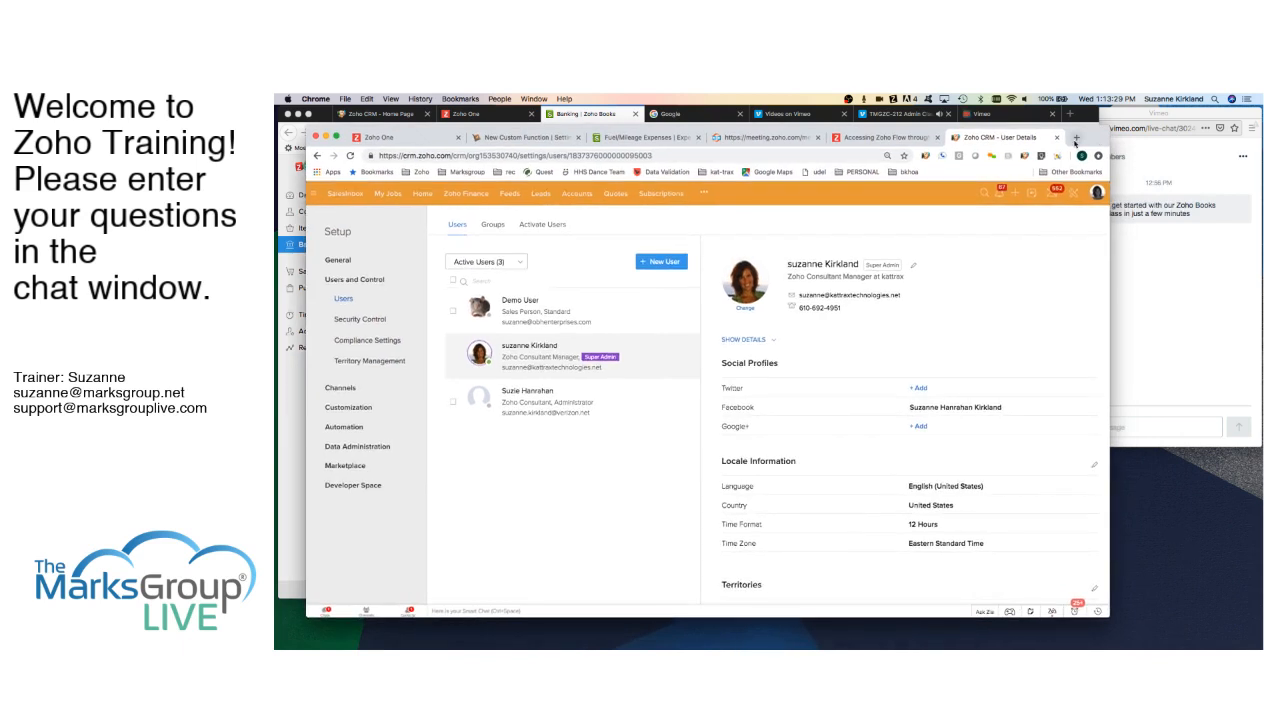
click(1076, 140)
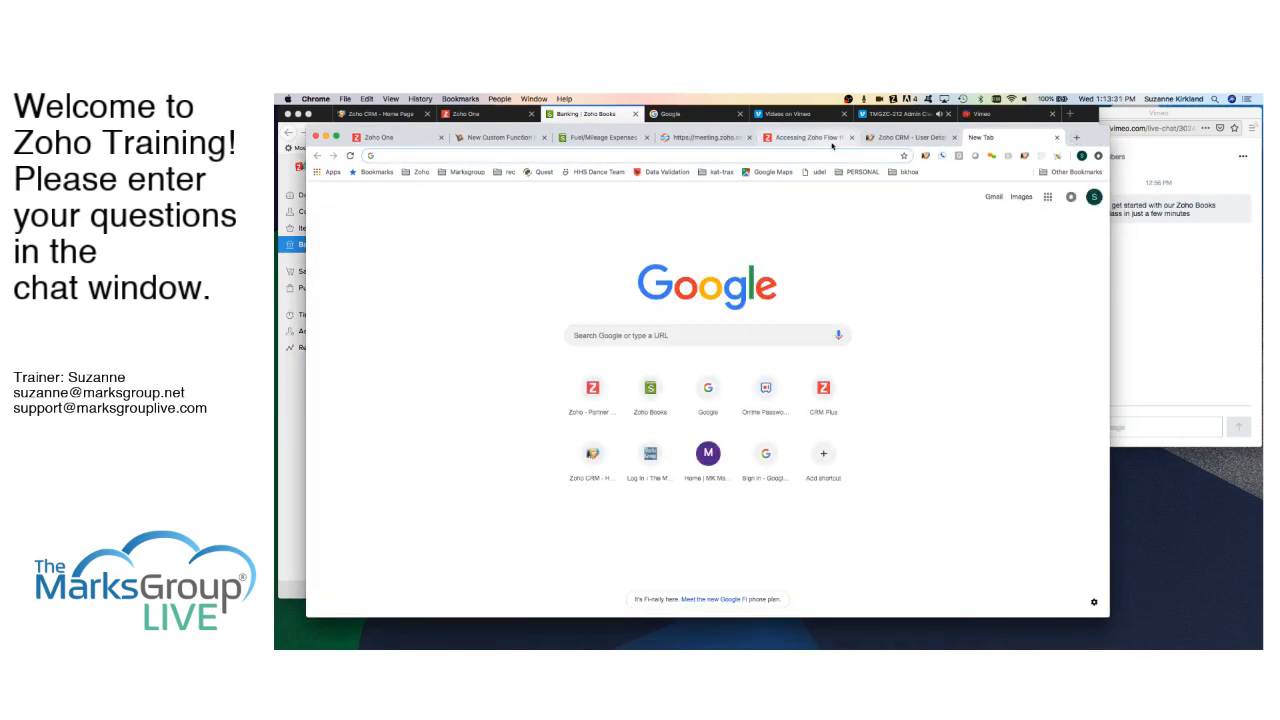
text(books)
key(Return)
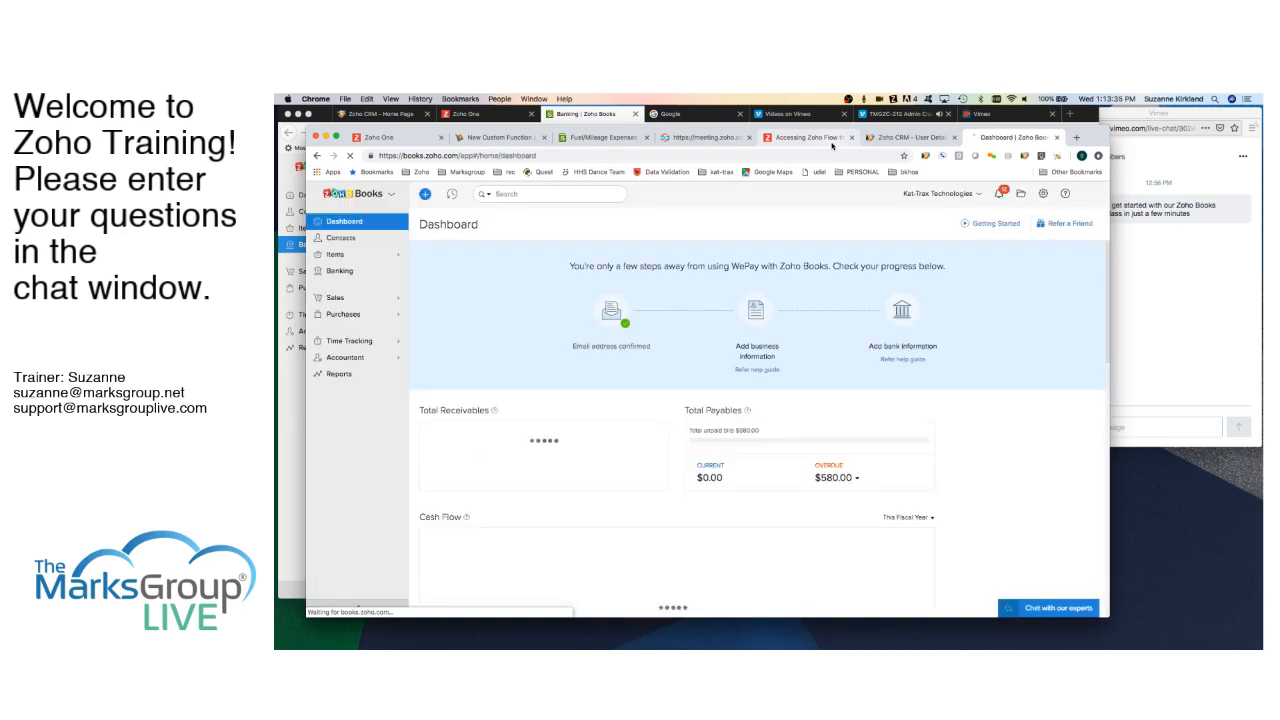
- Open the Kat-Trax Technologies Banking Overview and scroll through its bank accounts
click(340, 271)
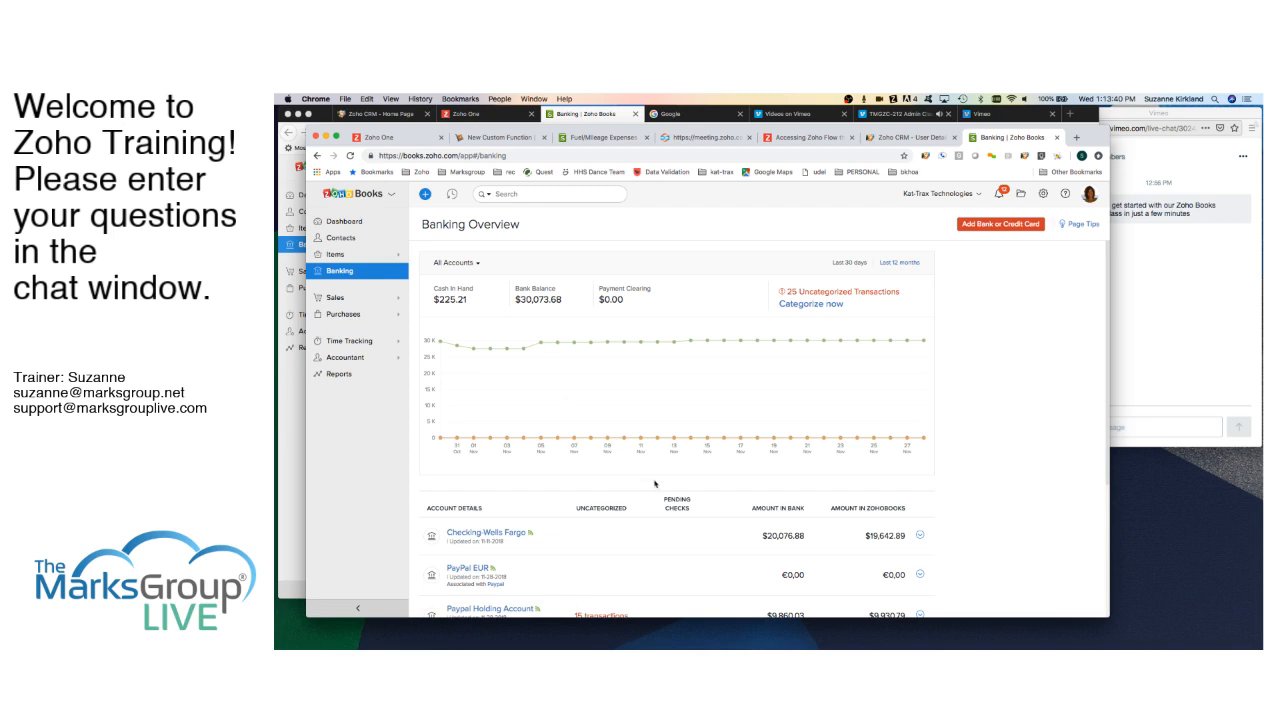
scroll(655, 484, down, 2)
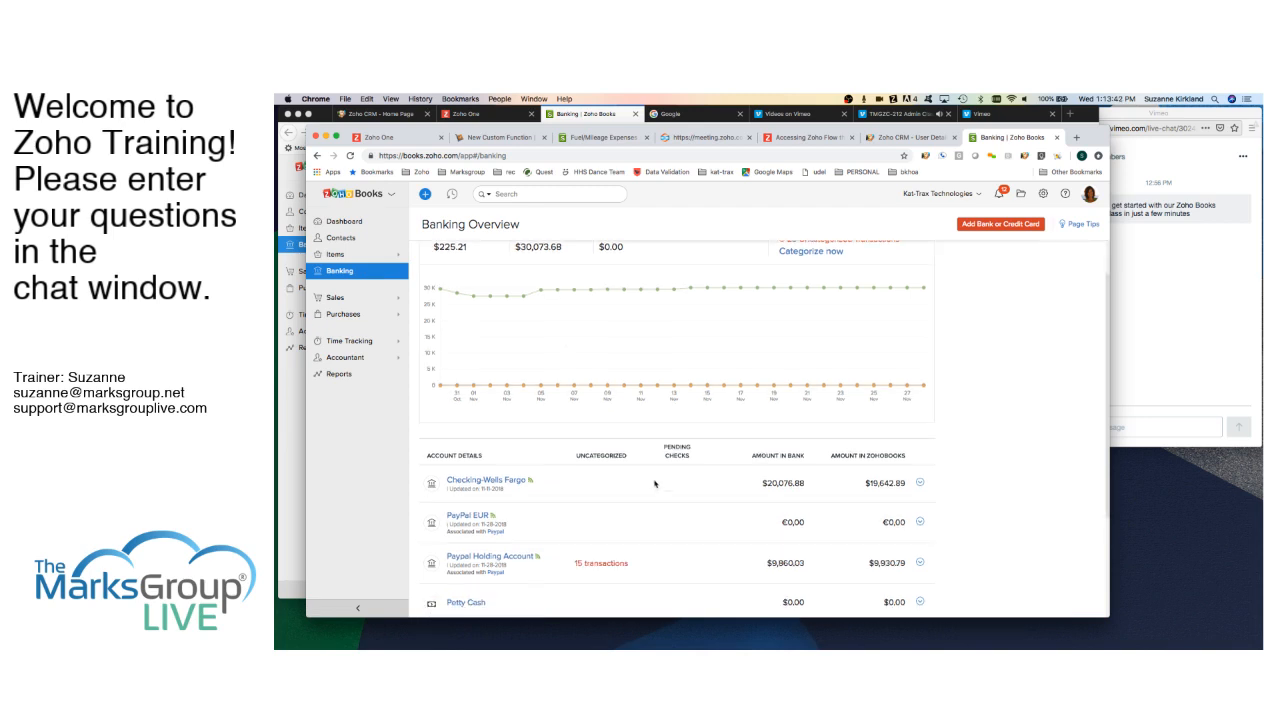
scroll(655, 484, down, 5)
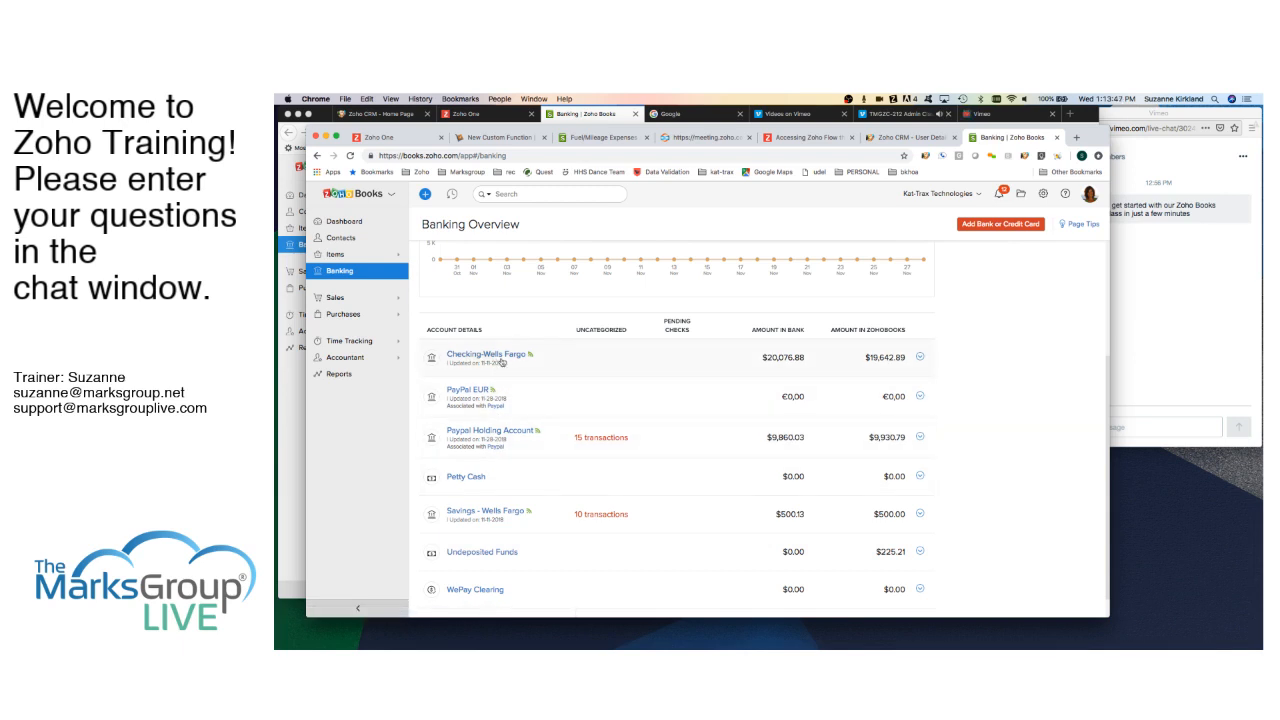
scroll(497, 385, up, 2)
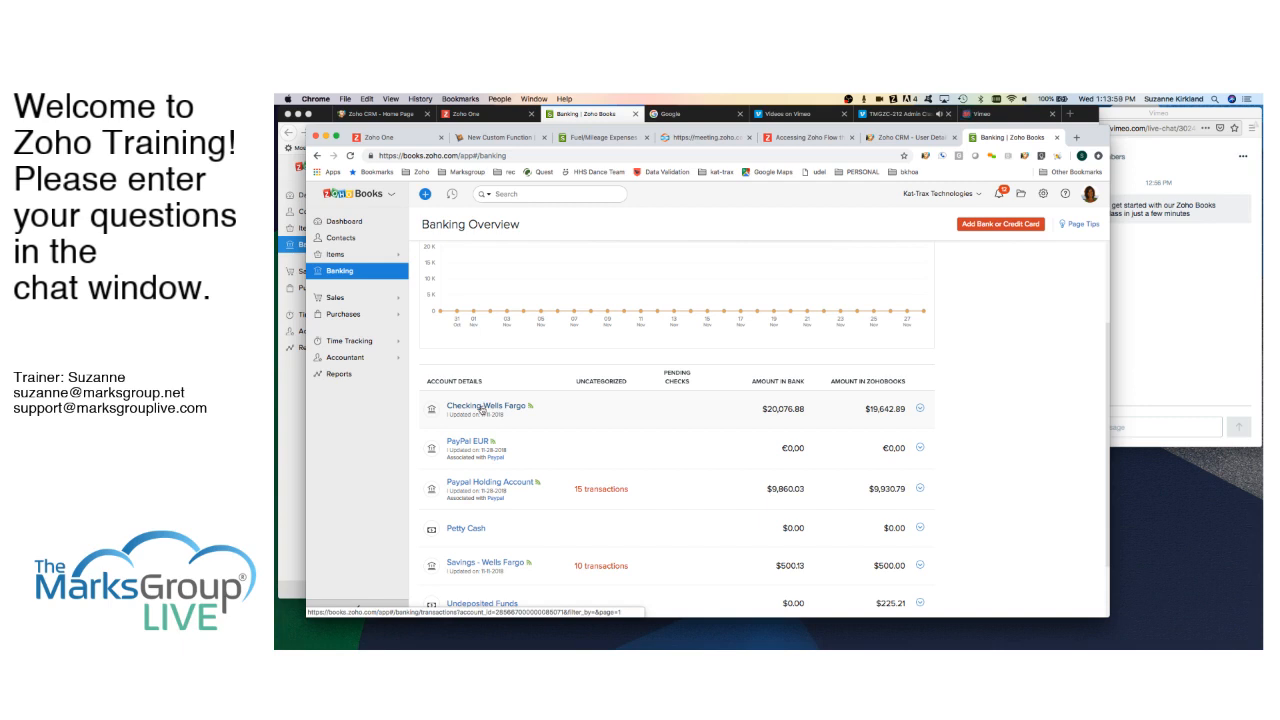
- Open the Checking-Wells Fargo account's transaction list and show its gear actions menu
click(481, 408)
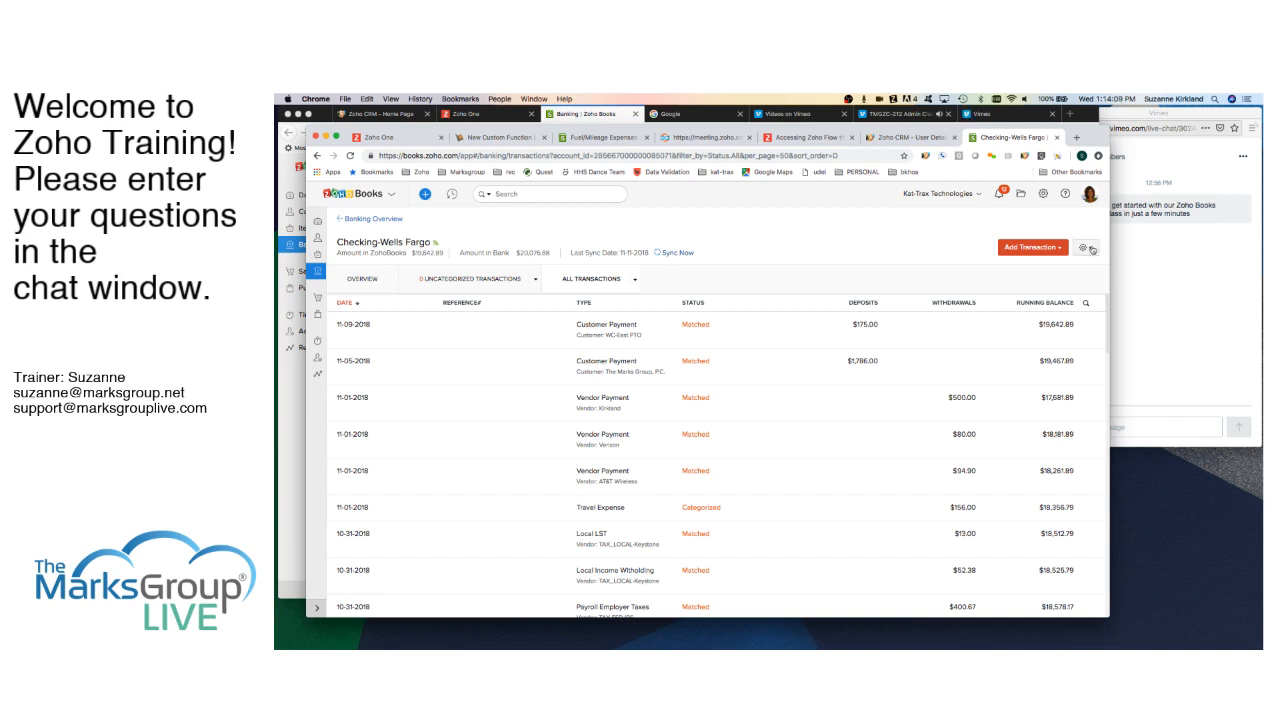
click(1090, 248)
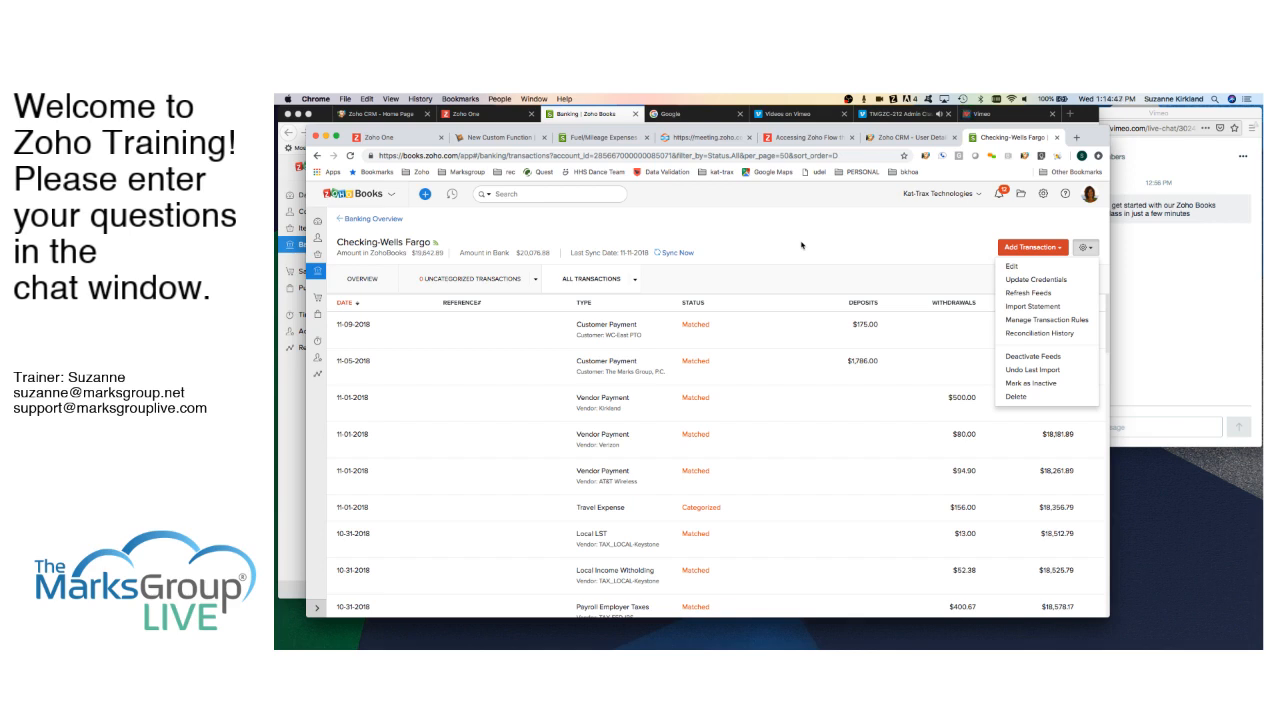
- Sync and refresh the Checking-Wells Fargo bank feeds, then switch back to the other Zoho Books window
click(683, 254)
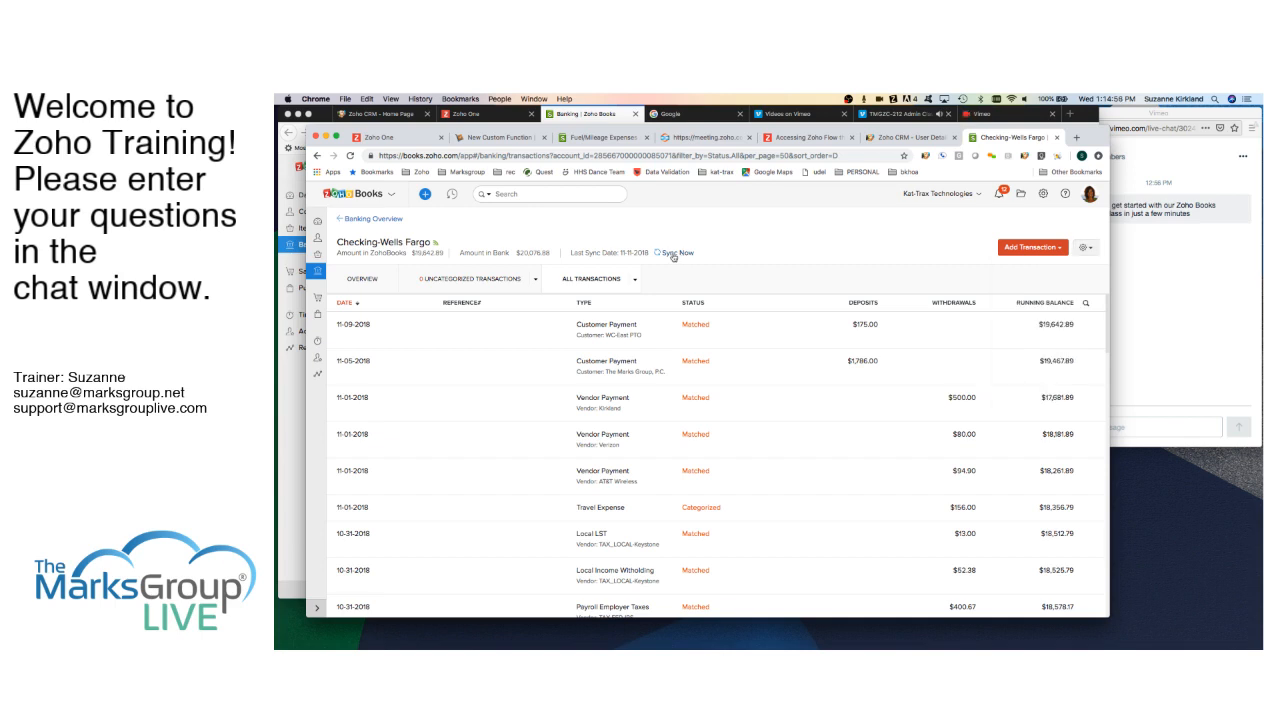
click(675, 254)
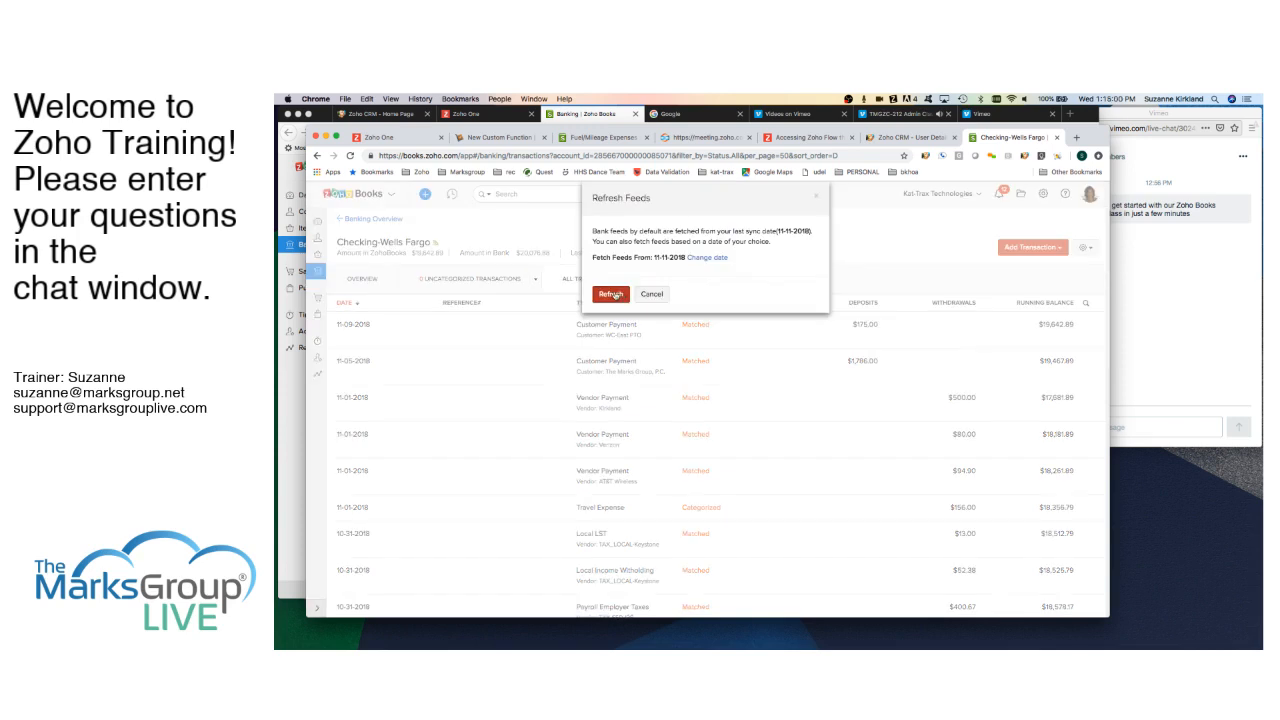
click(612, 295)
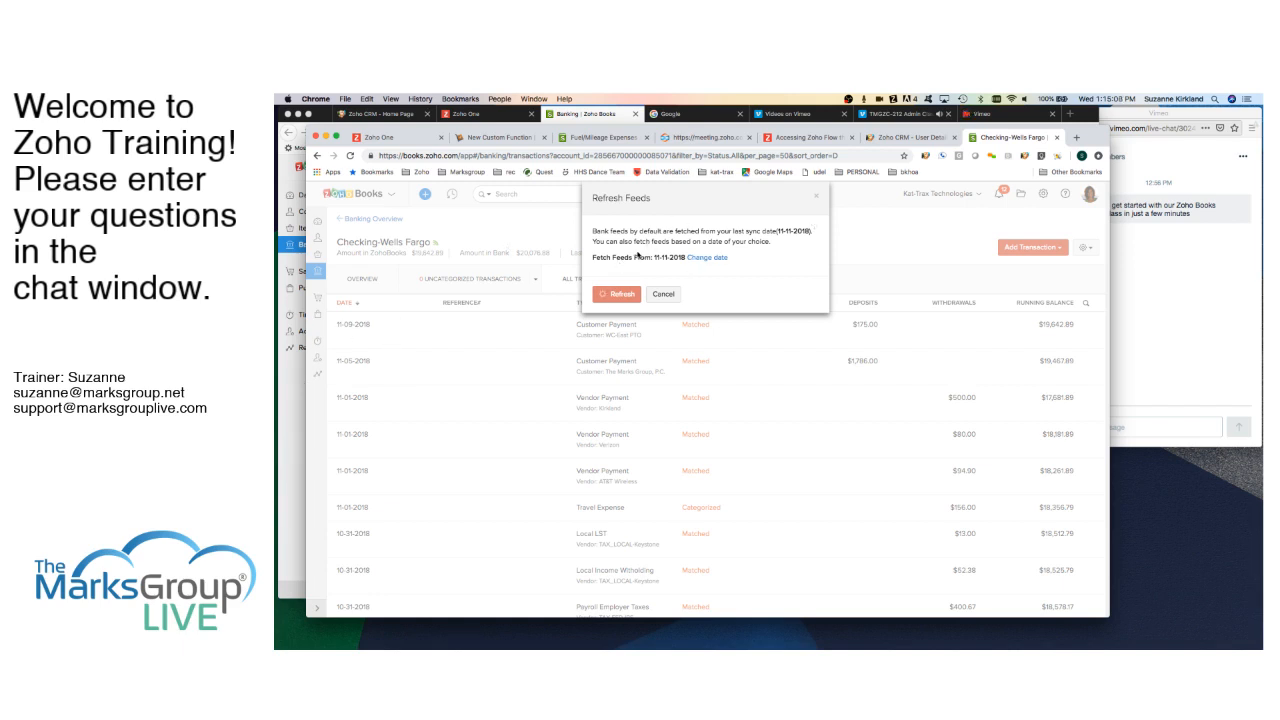
click(288, 396)
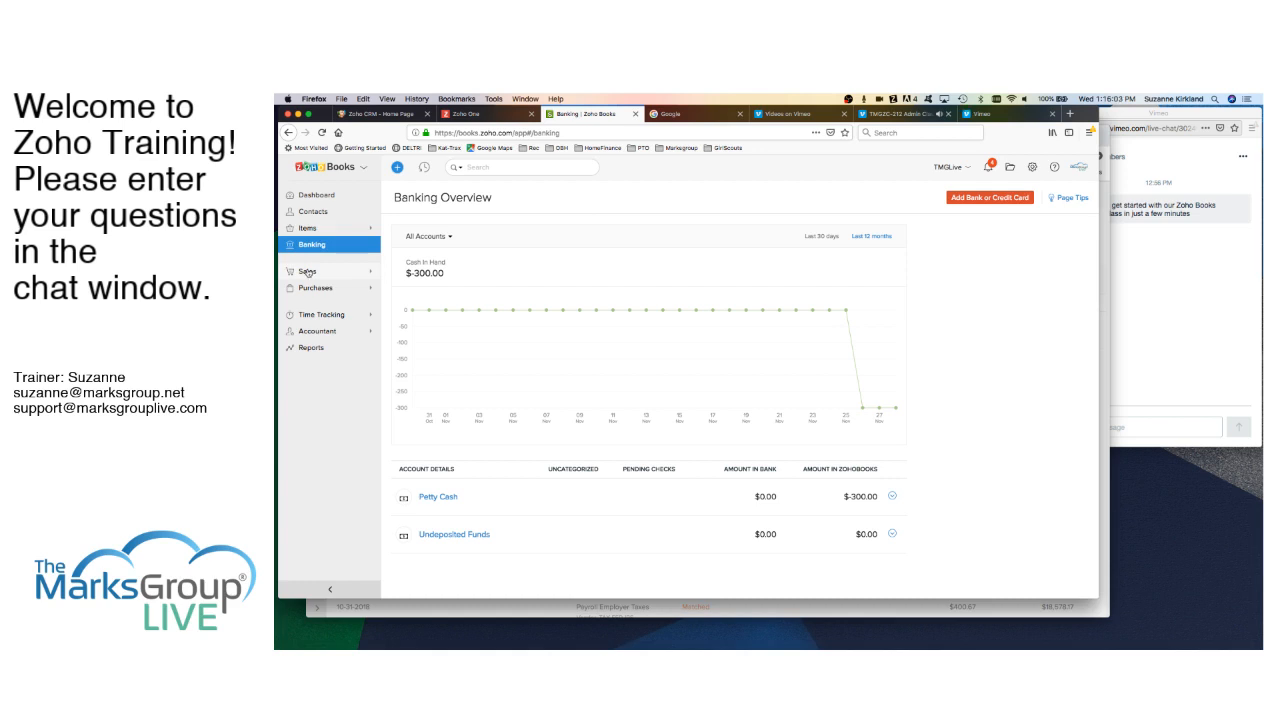
- Go to Sales > Retainer Invoices, start a new retainer invoice, and list the customers
click(308, 272)
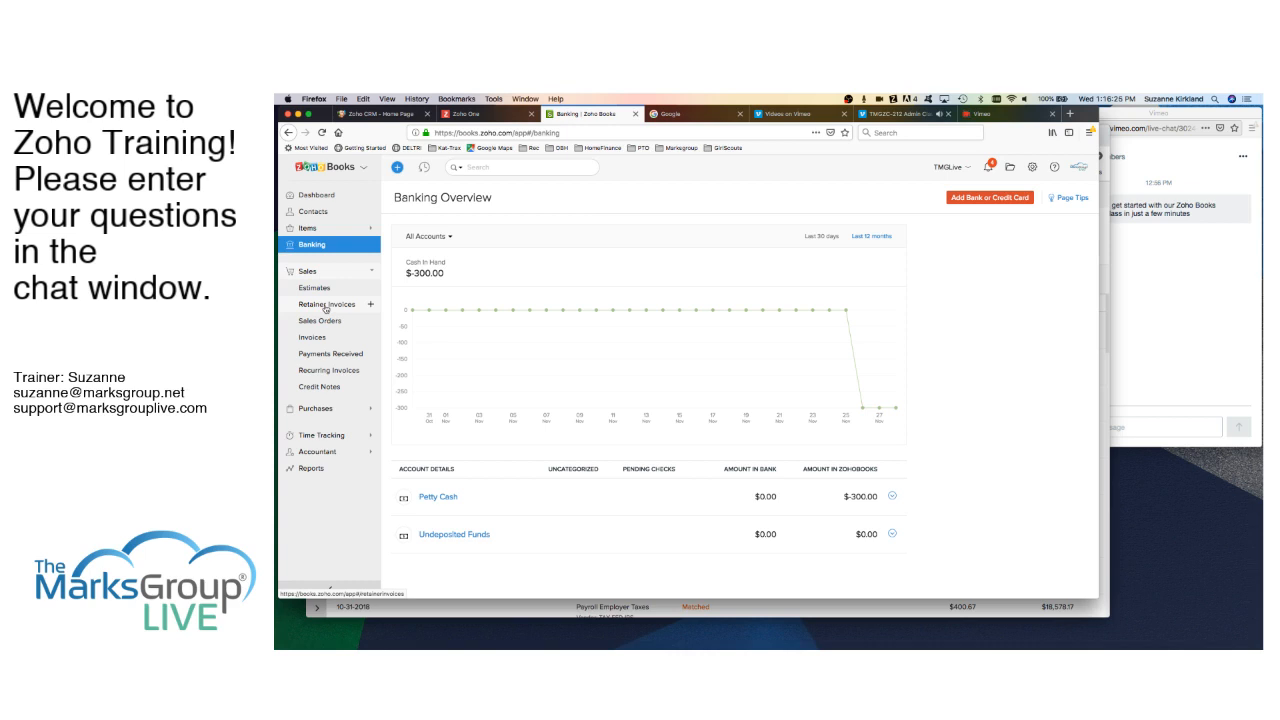
click(325, 306)
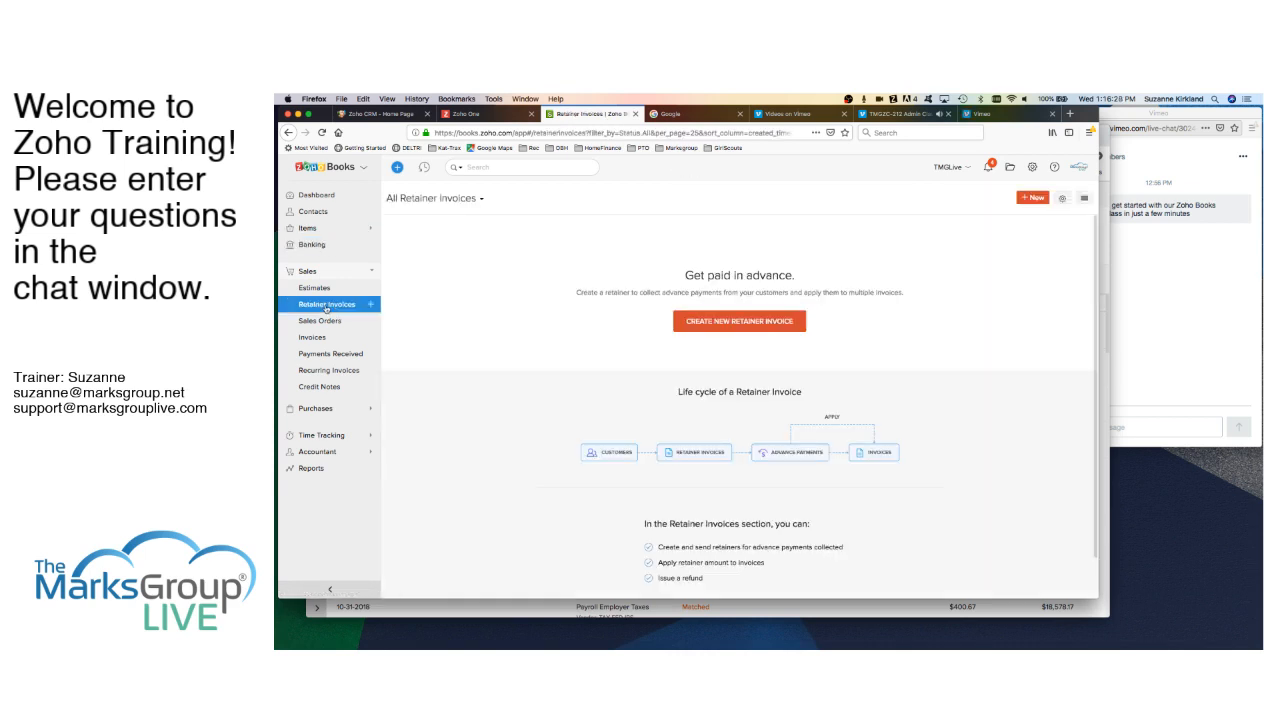
click(748, 321)
click(713, 239)
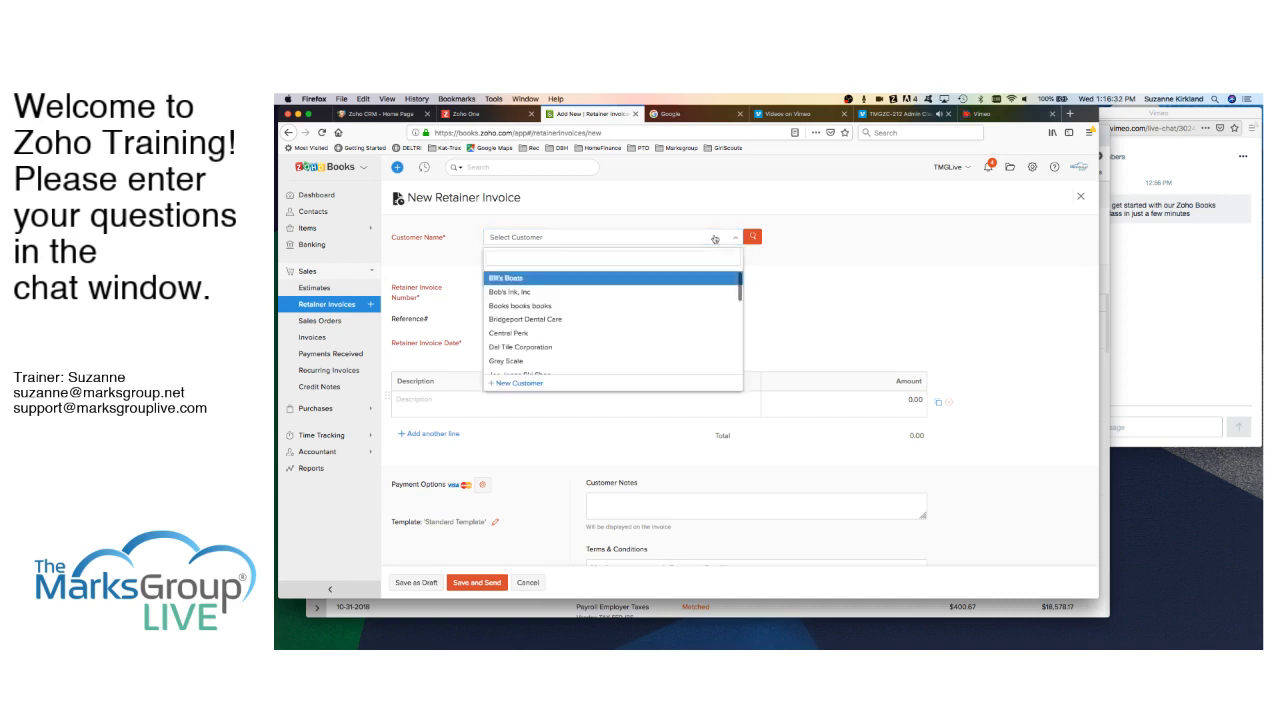
- Pick Bill's Boats and add a line 'Advanced Payment for Project X' with amount 1000
click(514, 277)
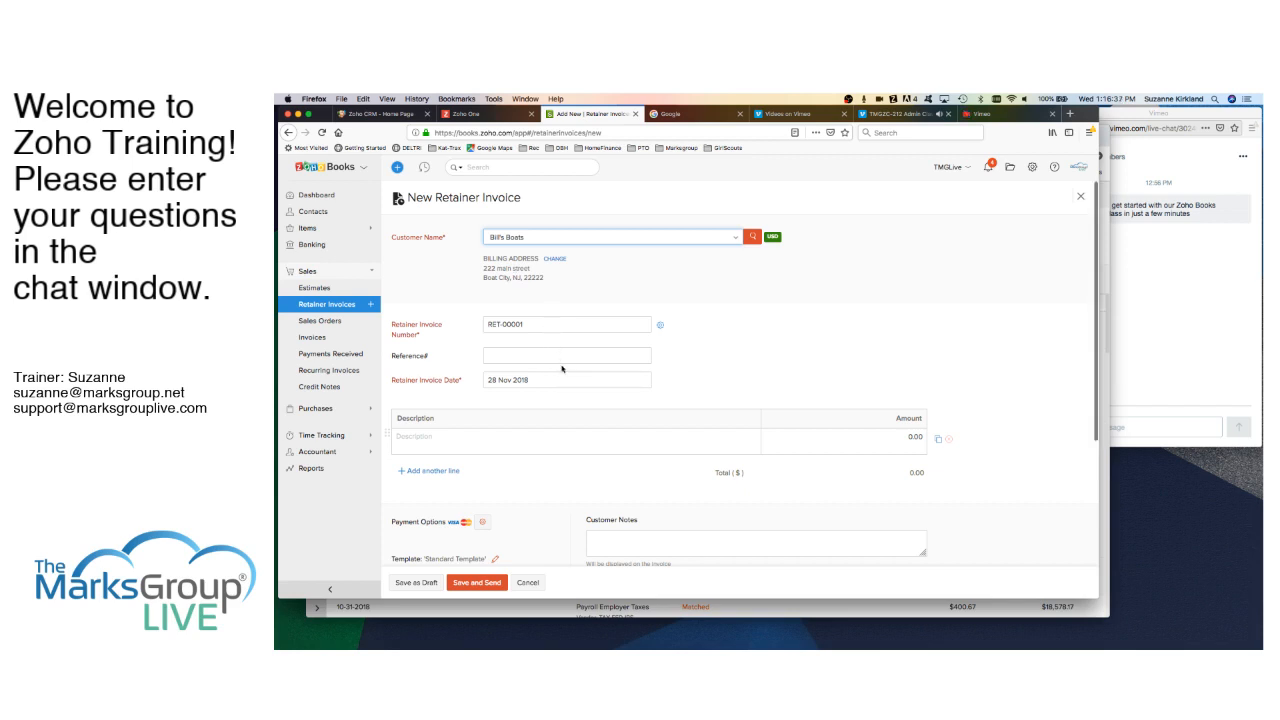
scroll(562, 369, down, 1)
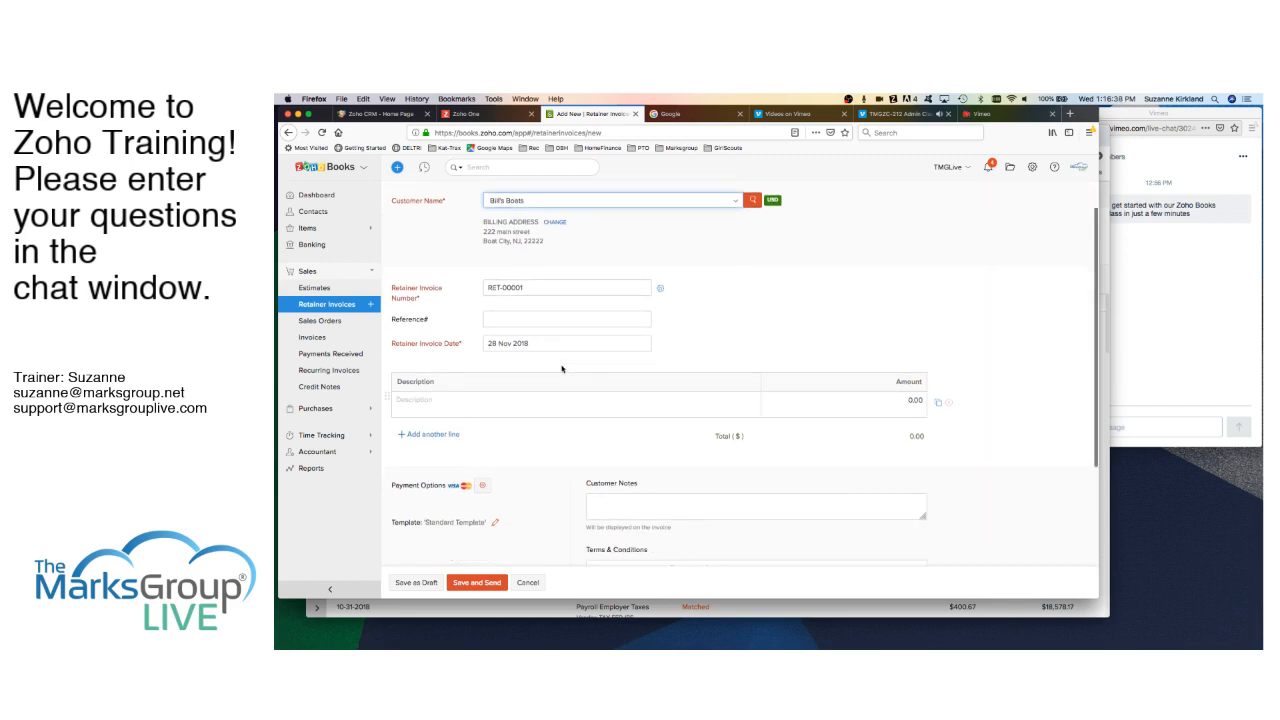
scroll(562, 369, down, 1)
click(433, 362)
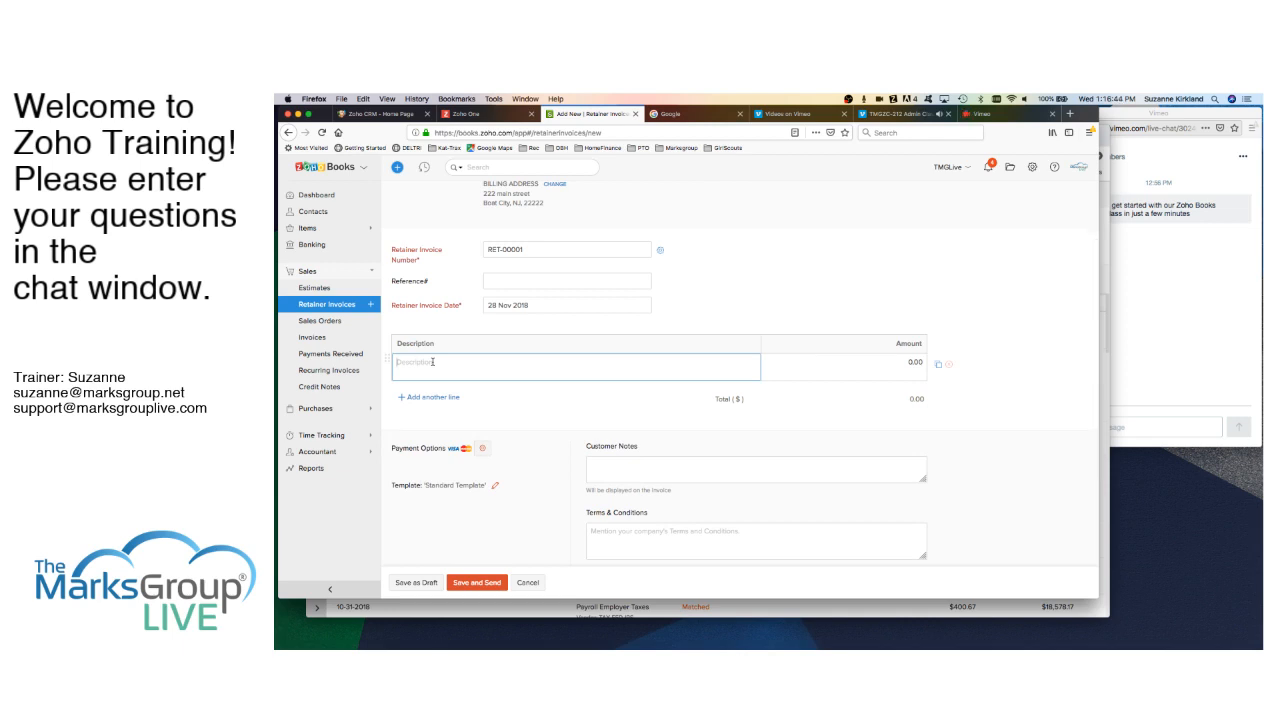
text(Advanced Pay)
text(ment for Project)
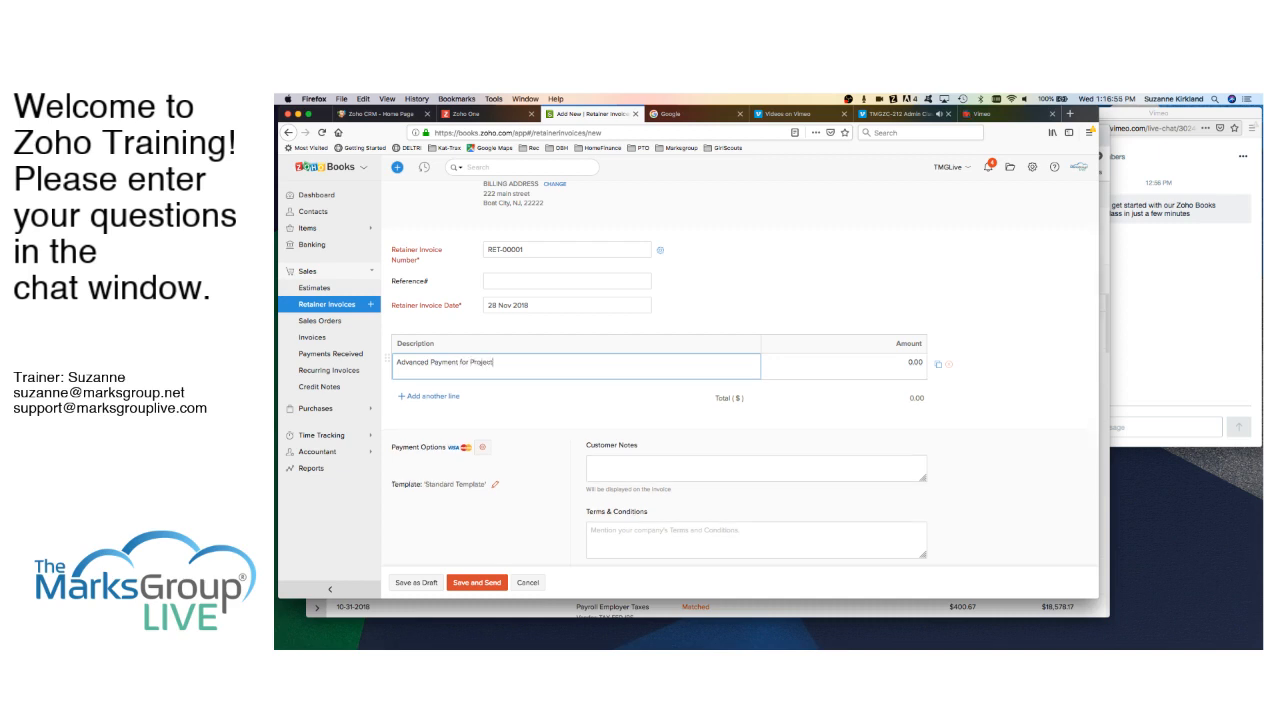
text( X)
click(909, 362)
text(100)
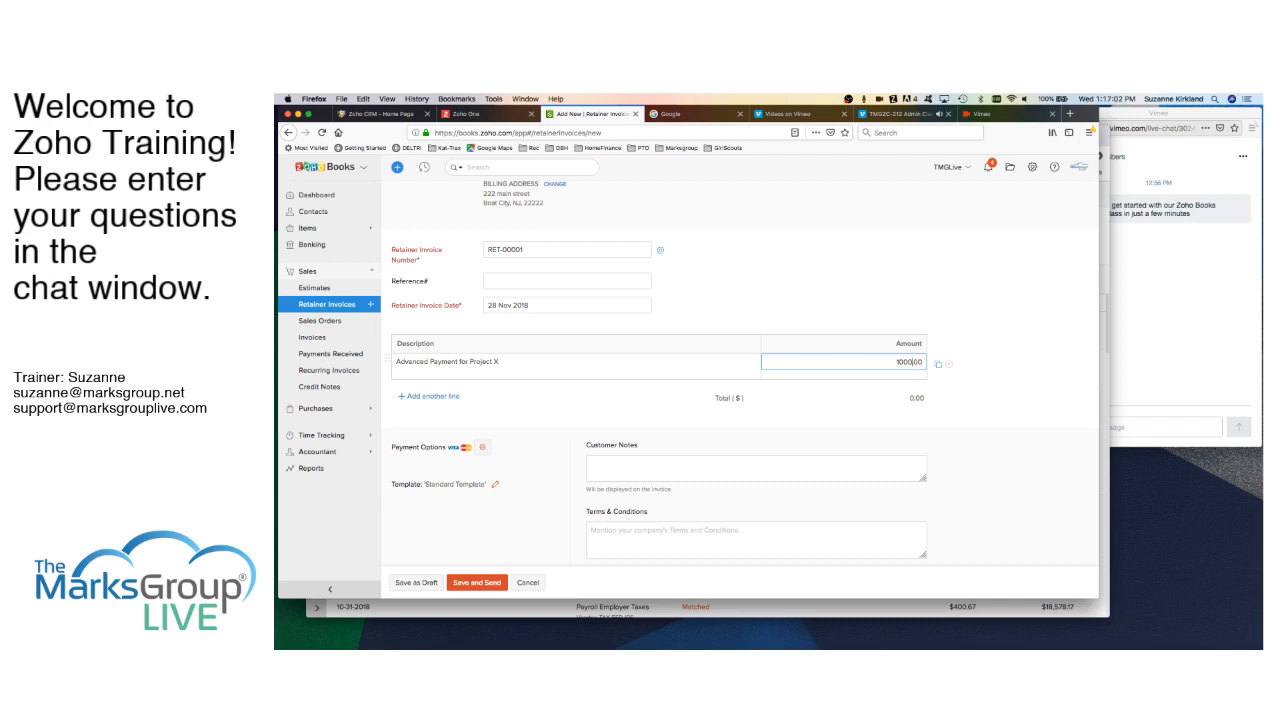
- Try switching the customer to Books books books, then cancel the unsaved retainer invoice
scroll(603, 397, down, 2)
scroll(603, 397, down, 3)
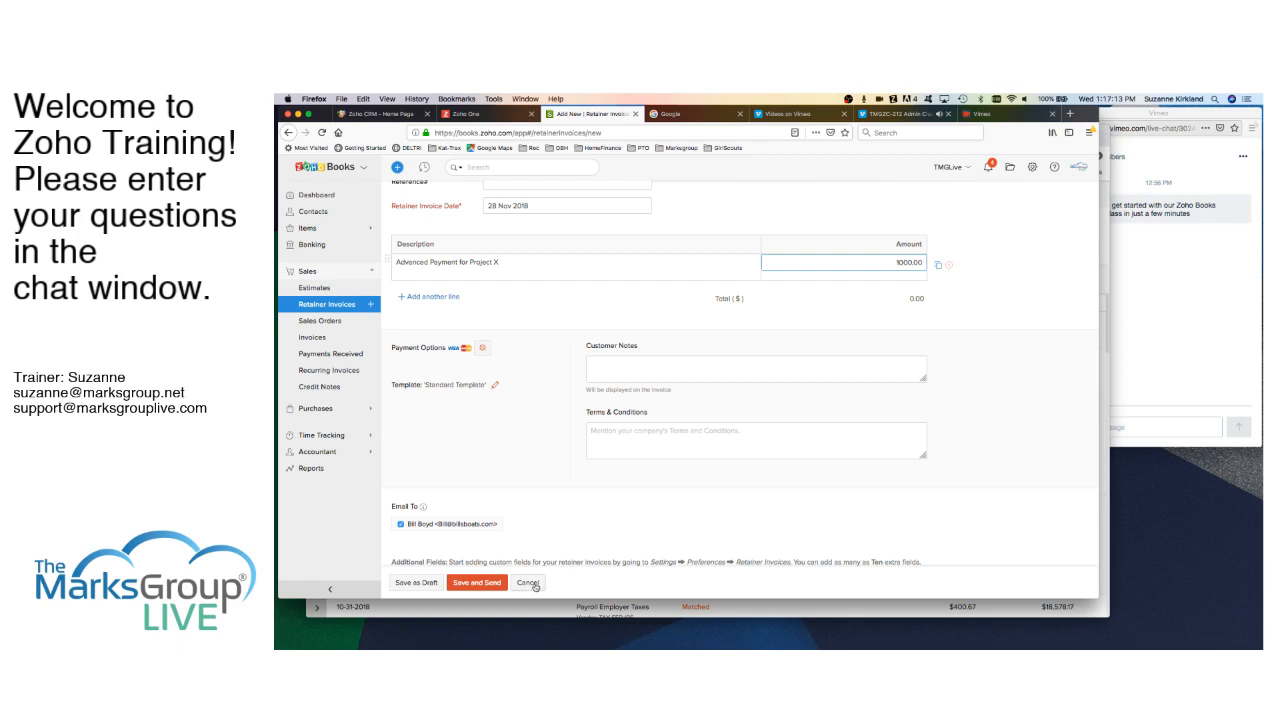
scroll(556, 355, up, 2)
scroll(556, 353, up, 2)
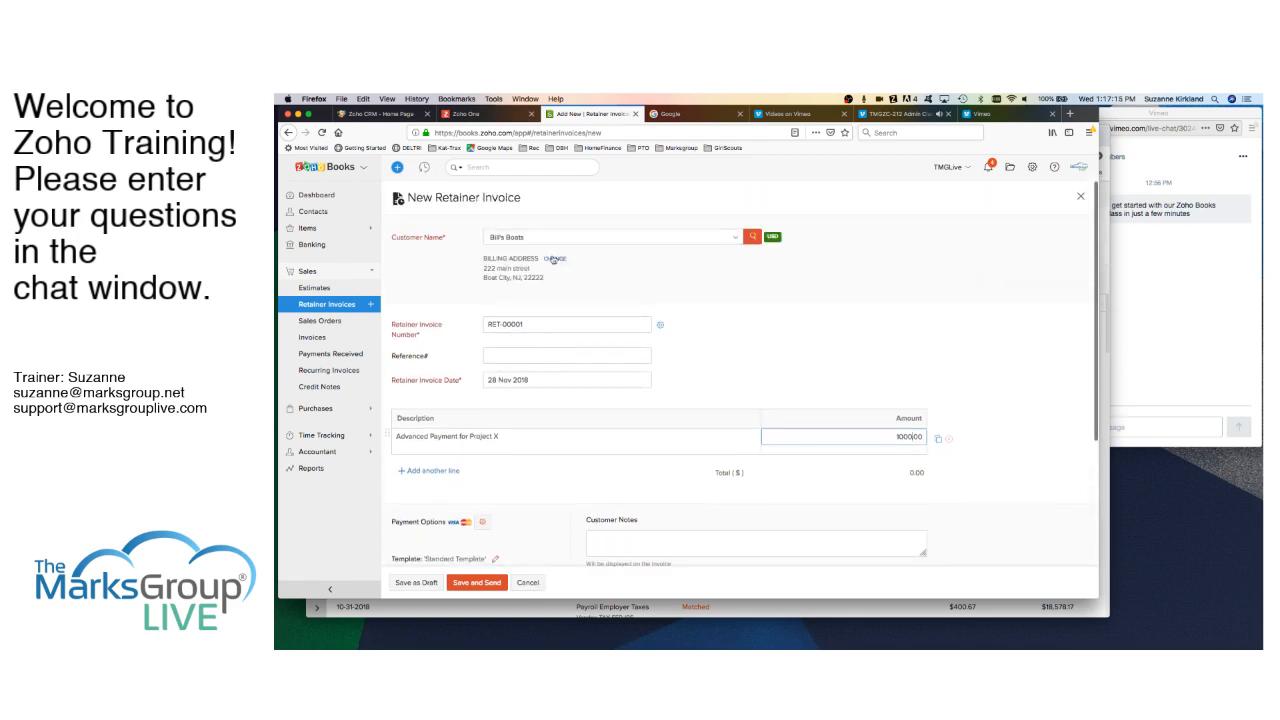
click(540, 238)
click(533, 306)
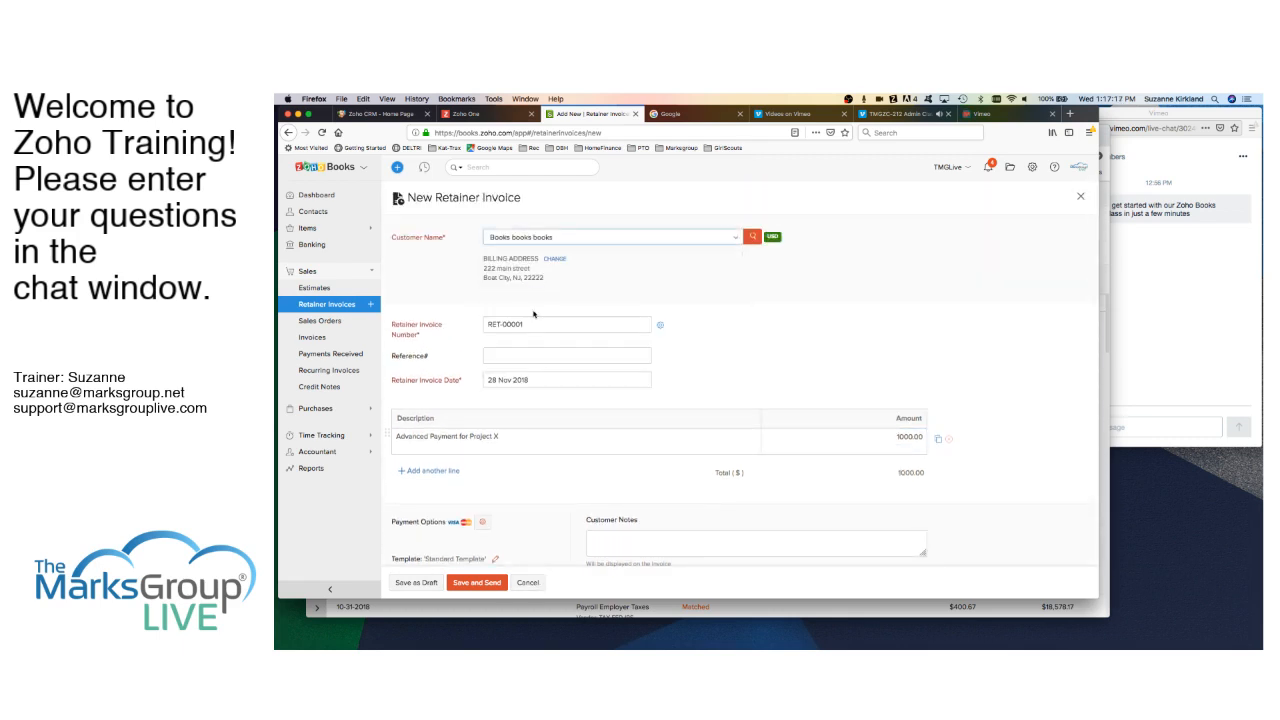
scroll(536, 404, down, 4)
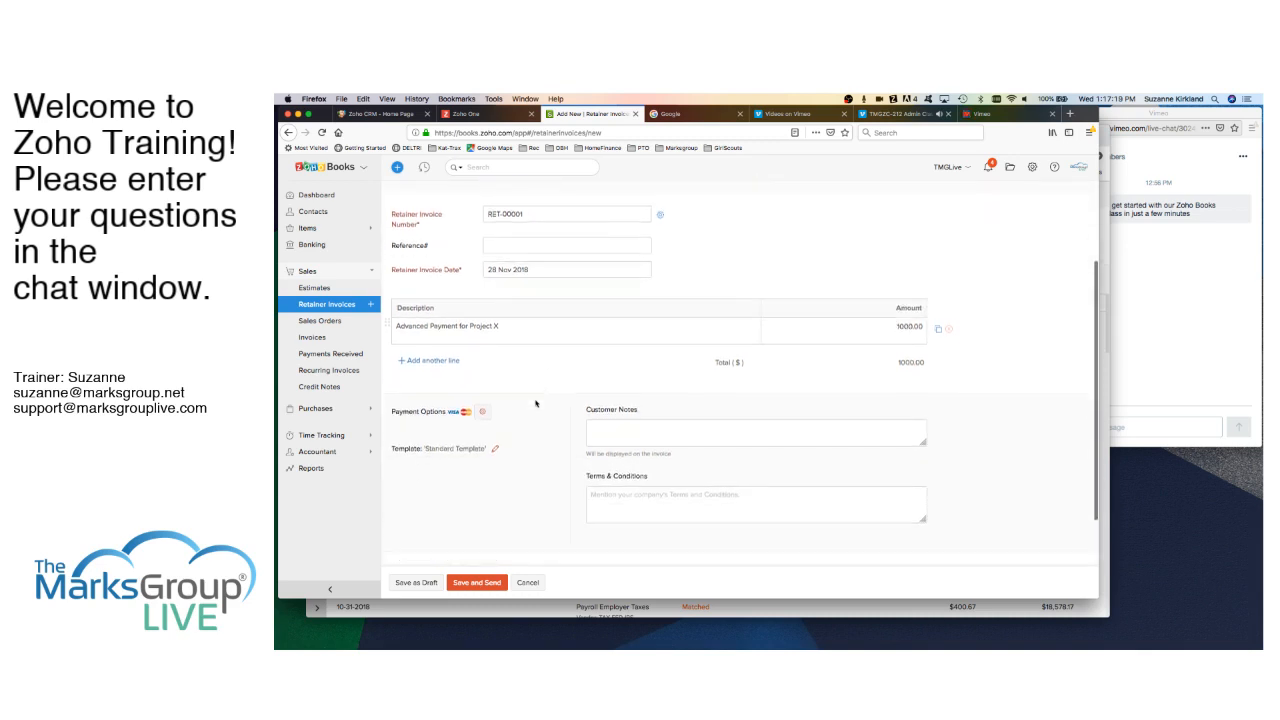
scroll(535, 404, up, 4)
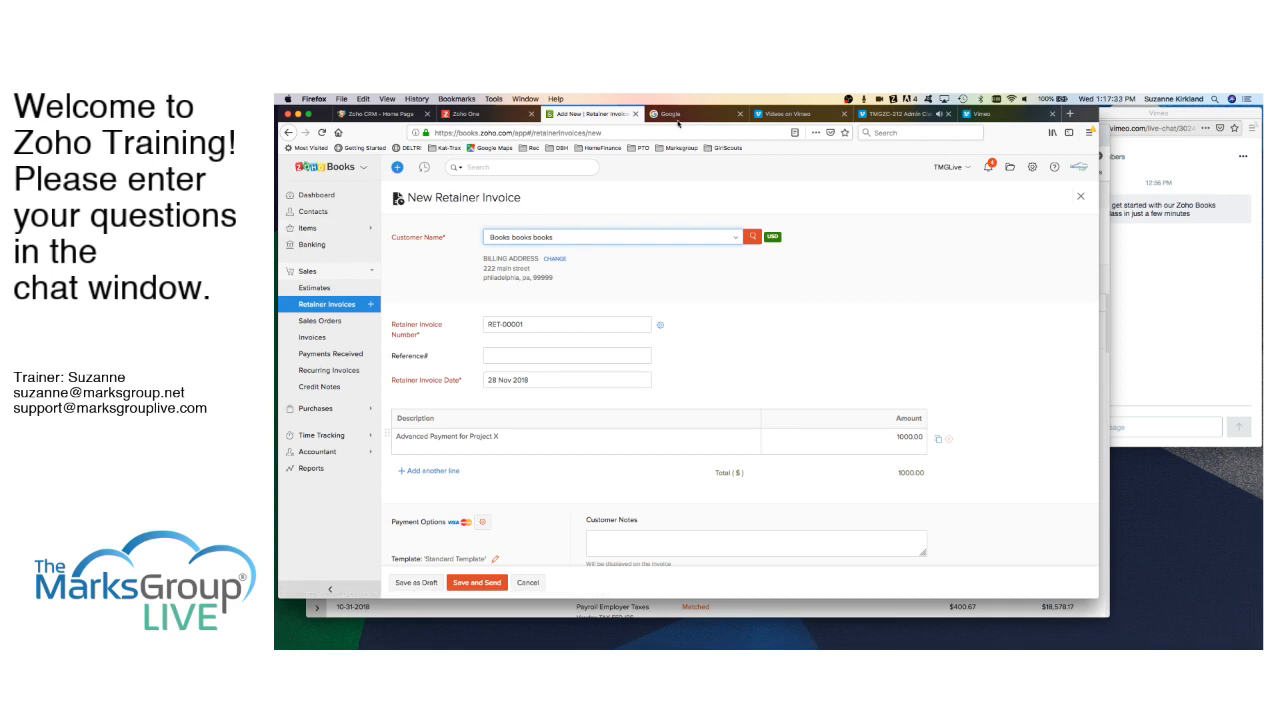
click(1070, 114)
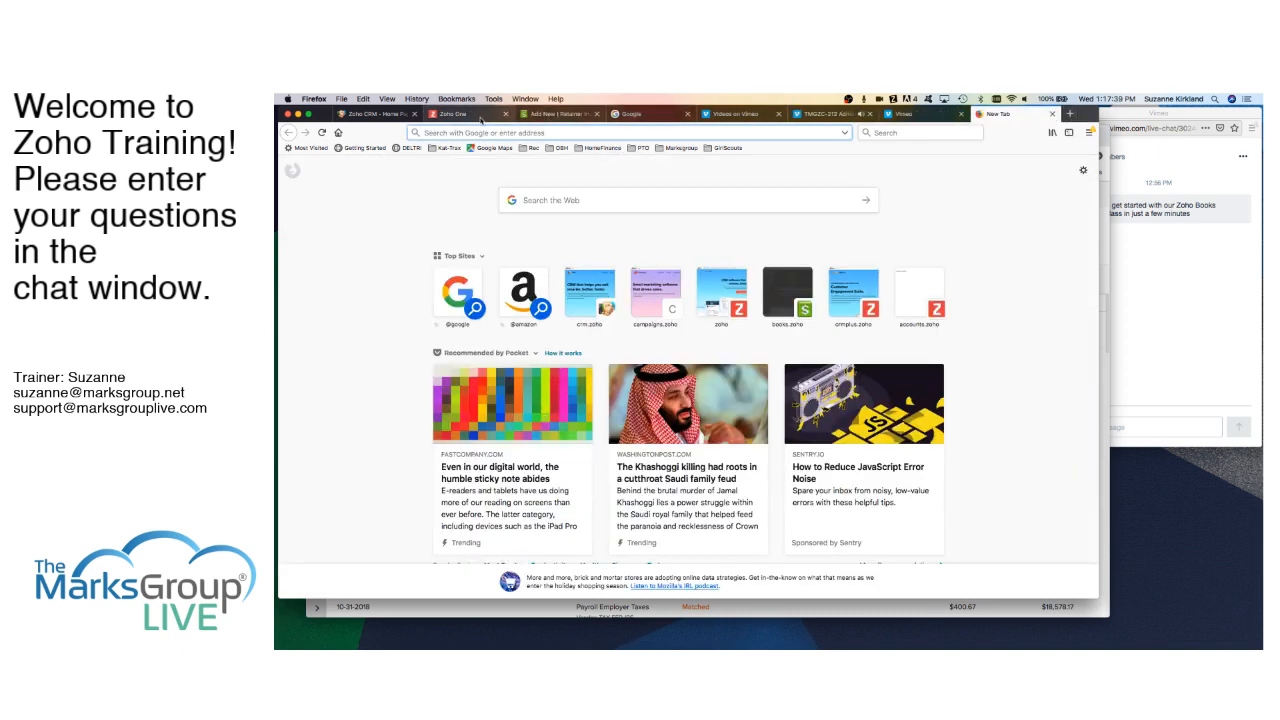
click(592, 118)
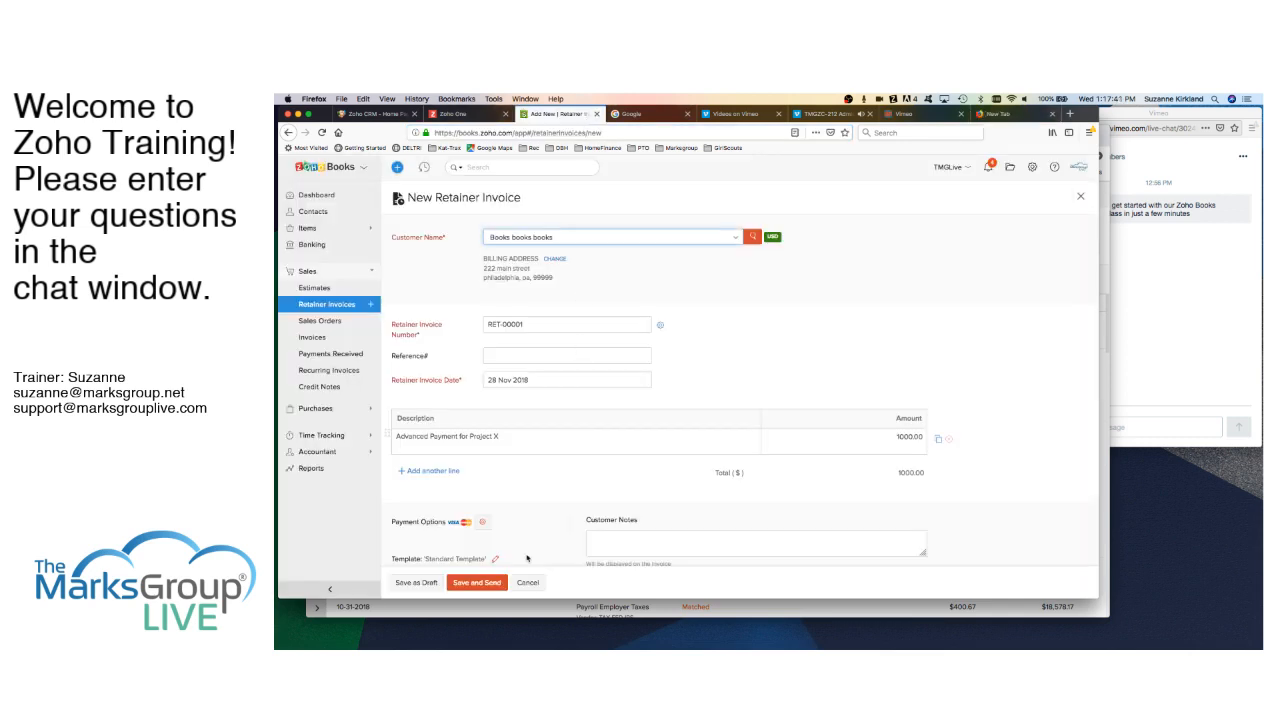
click(528, 583)
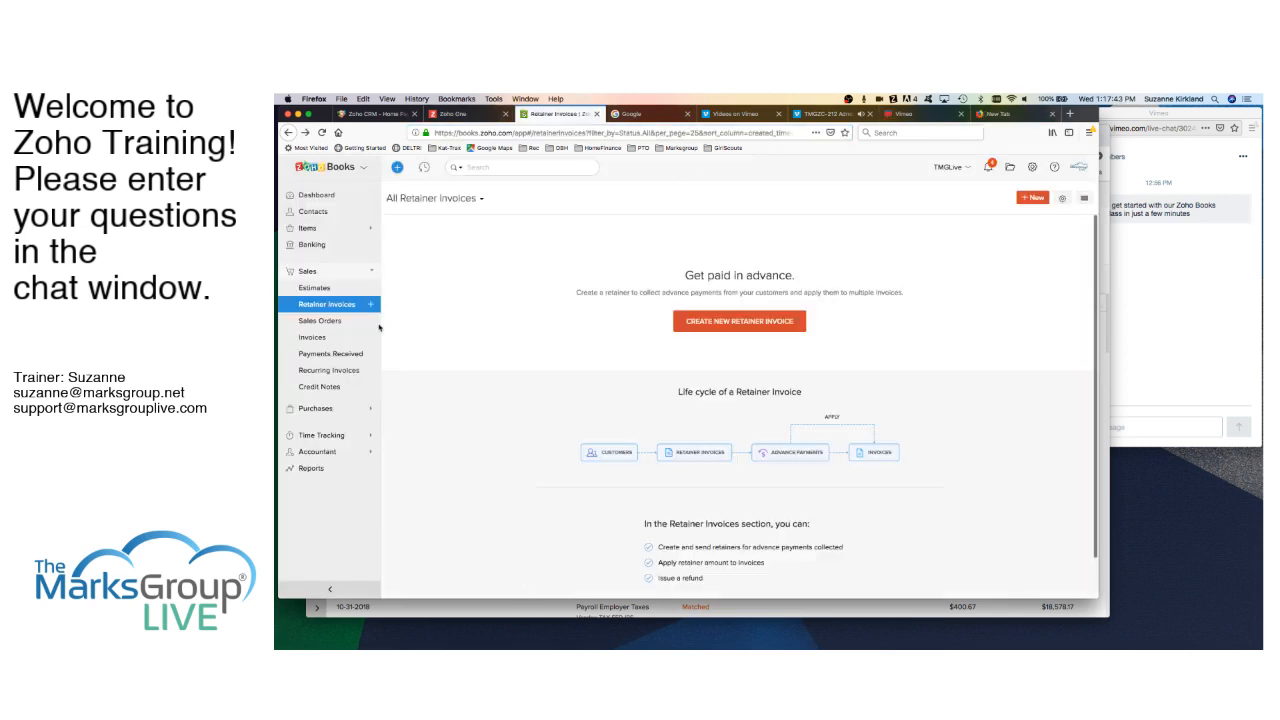
- Replace Bill's Boats contact e-mail with a new address, save it, and go to Retainer Invoices
click(313, 212)
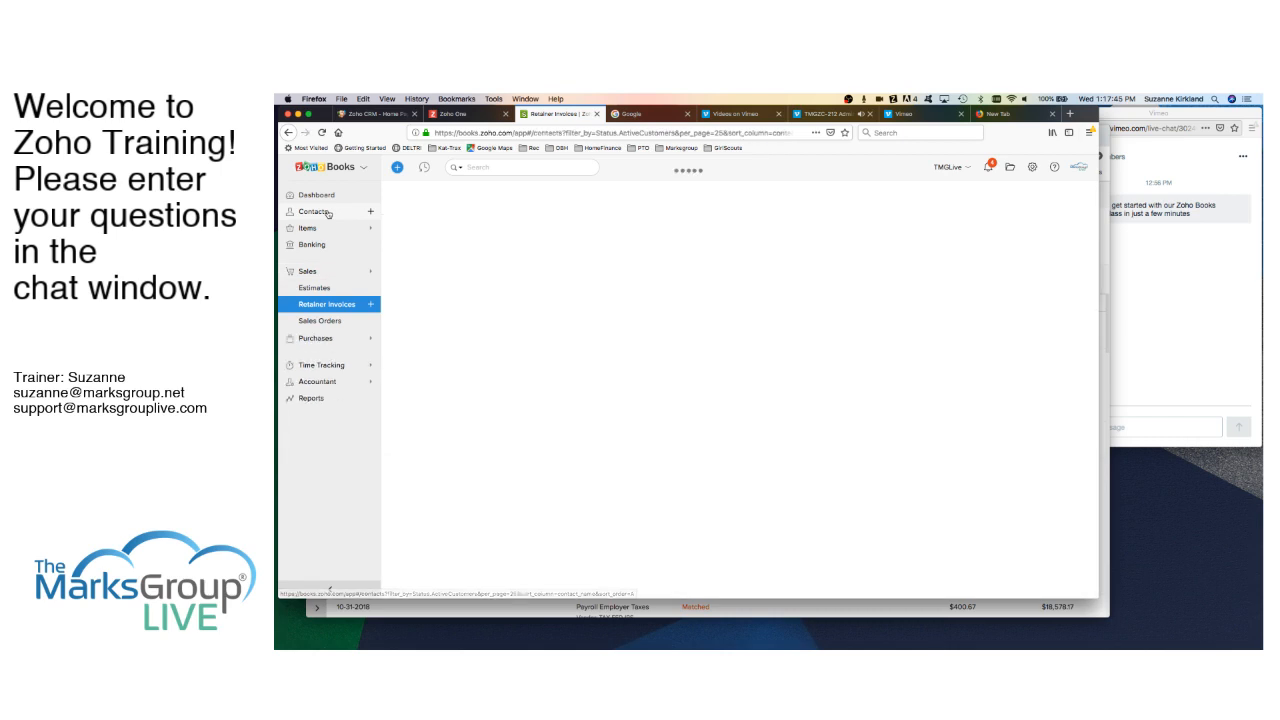
click(429, 249)
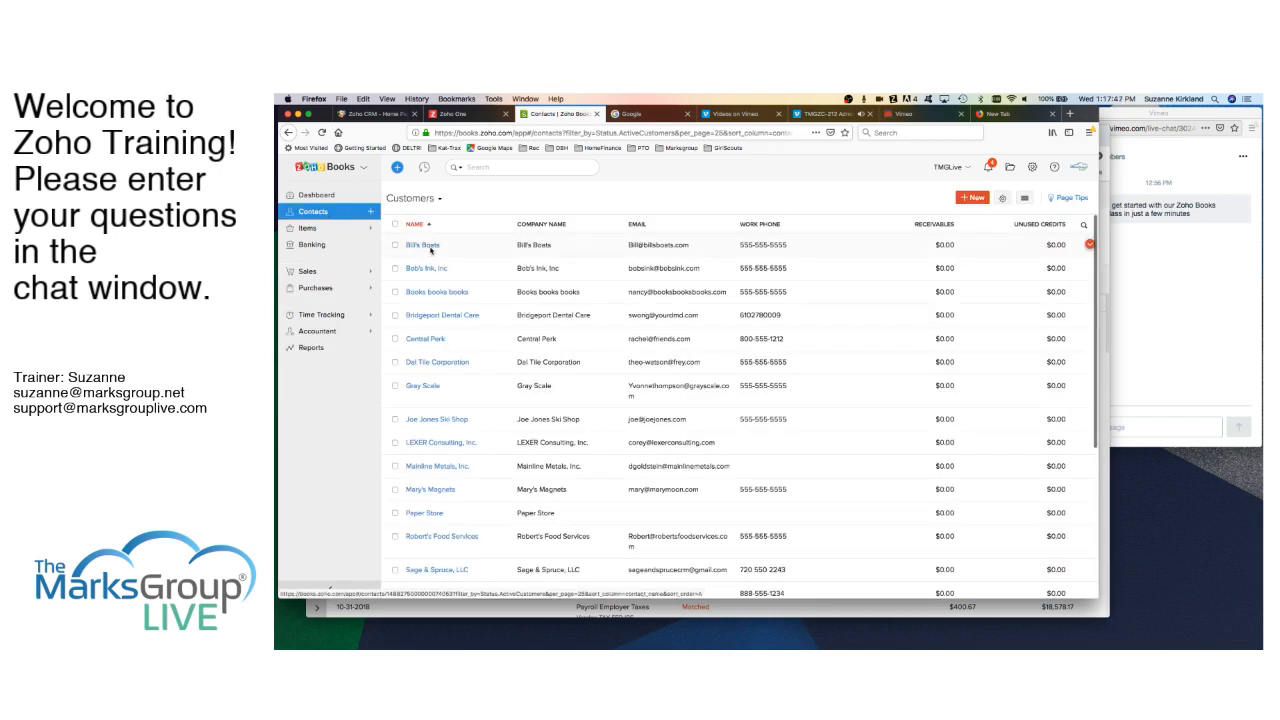
click(918, 197)
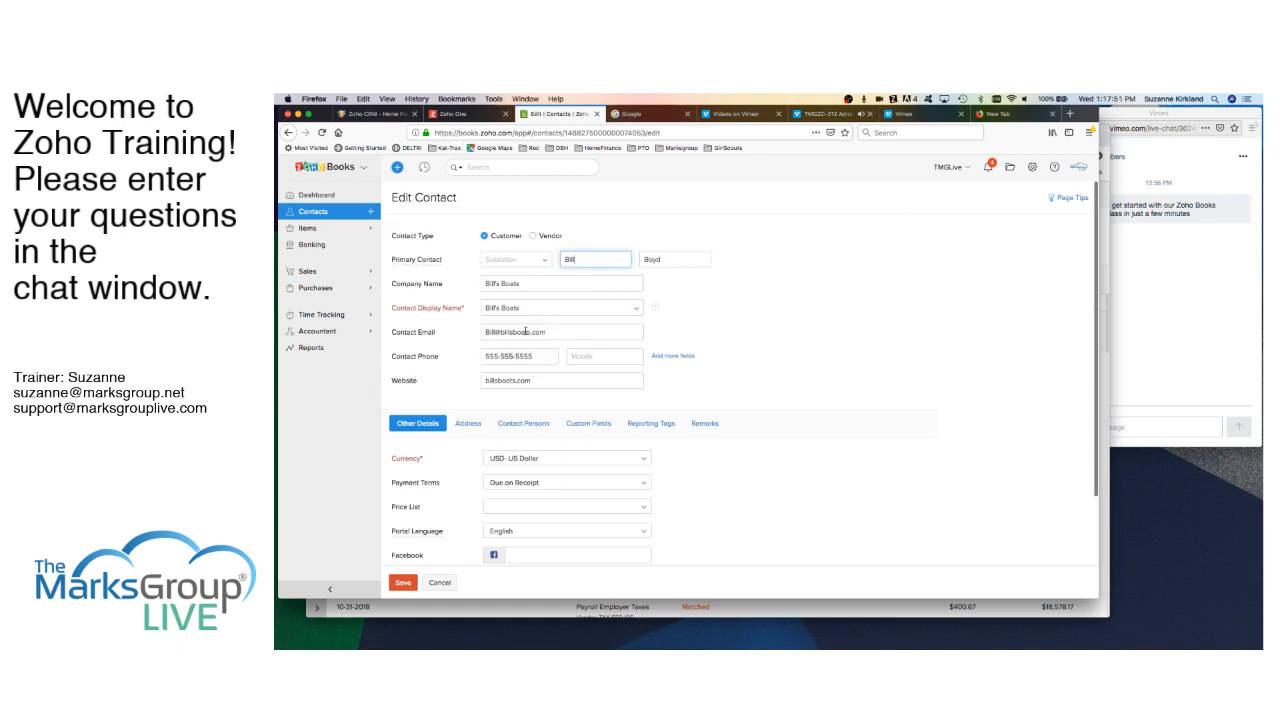
drag(486, 332, 564, 332)
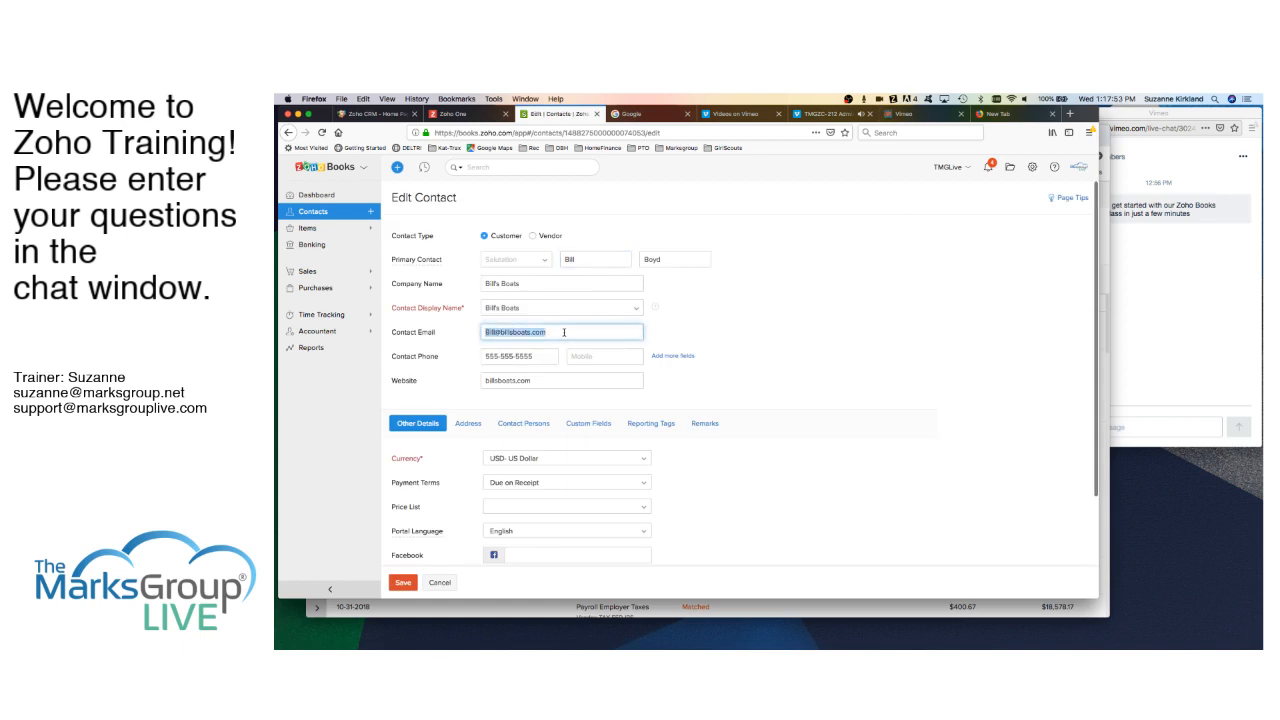
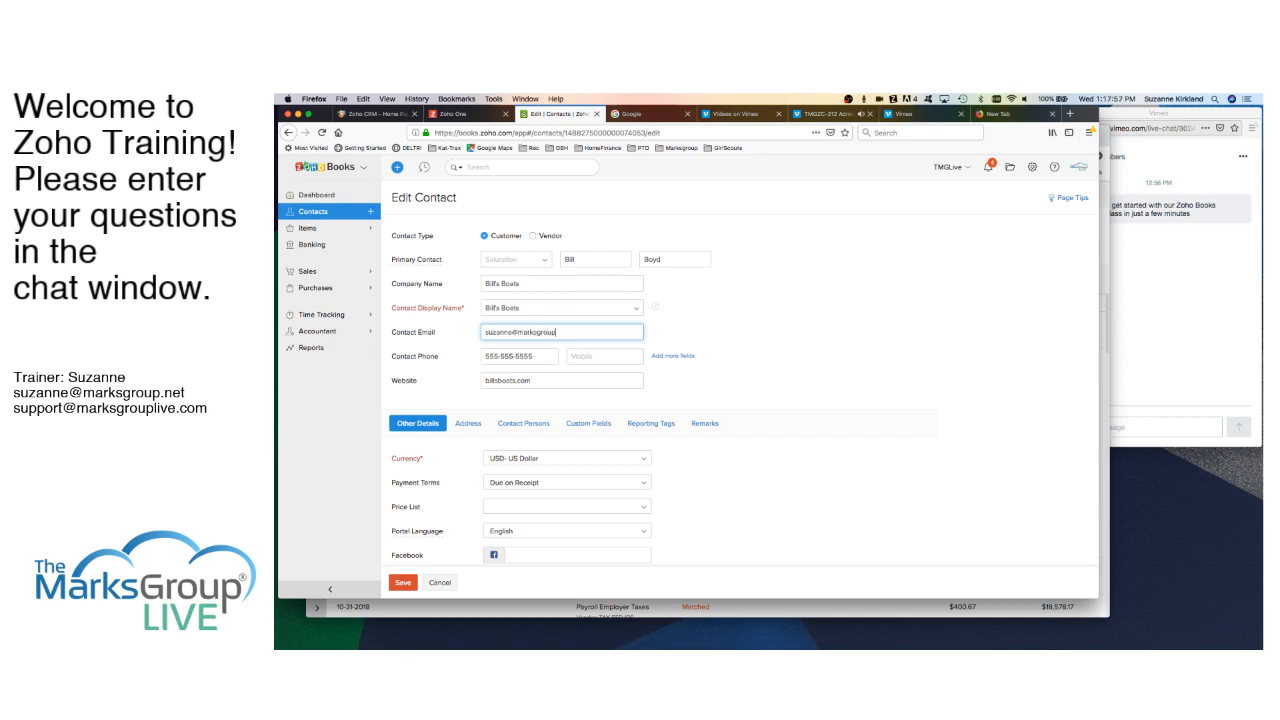
click(404, 586)
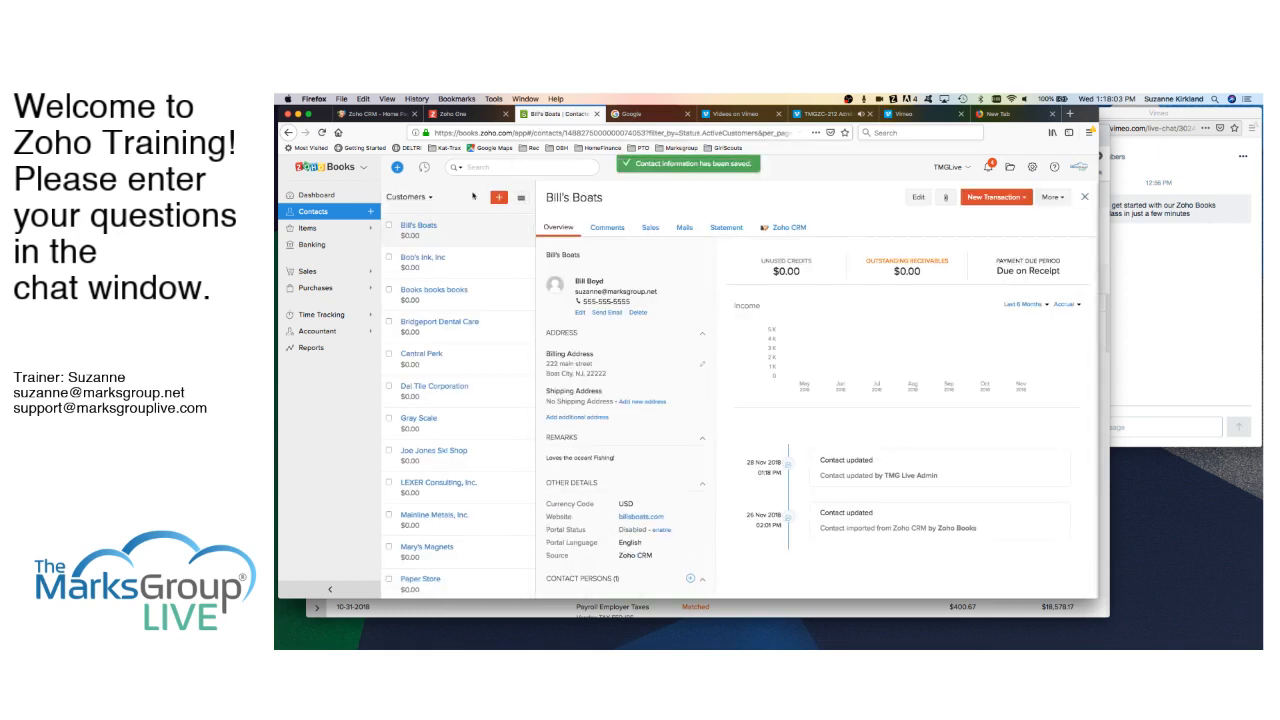
click(308, 271)
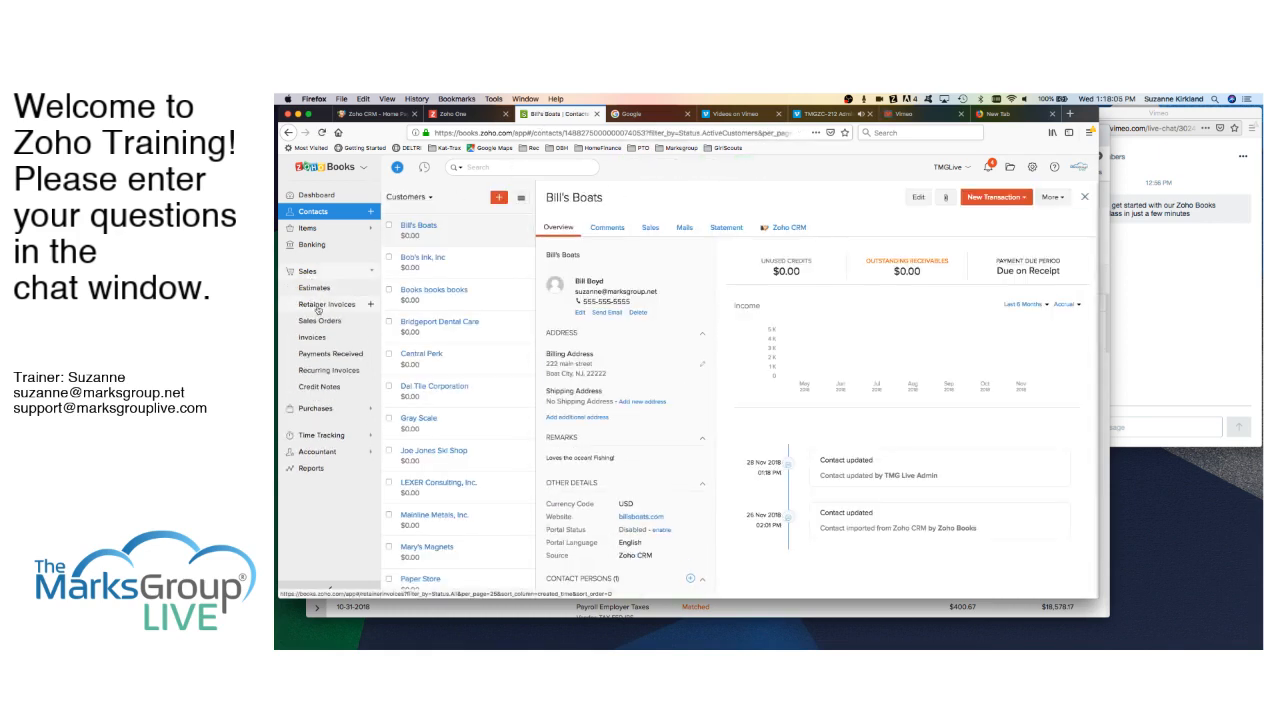
click(318, 309)
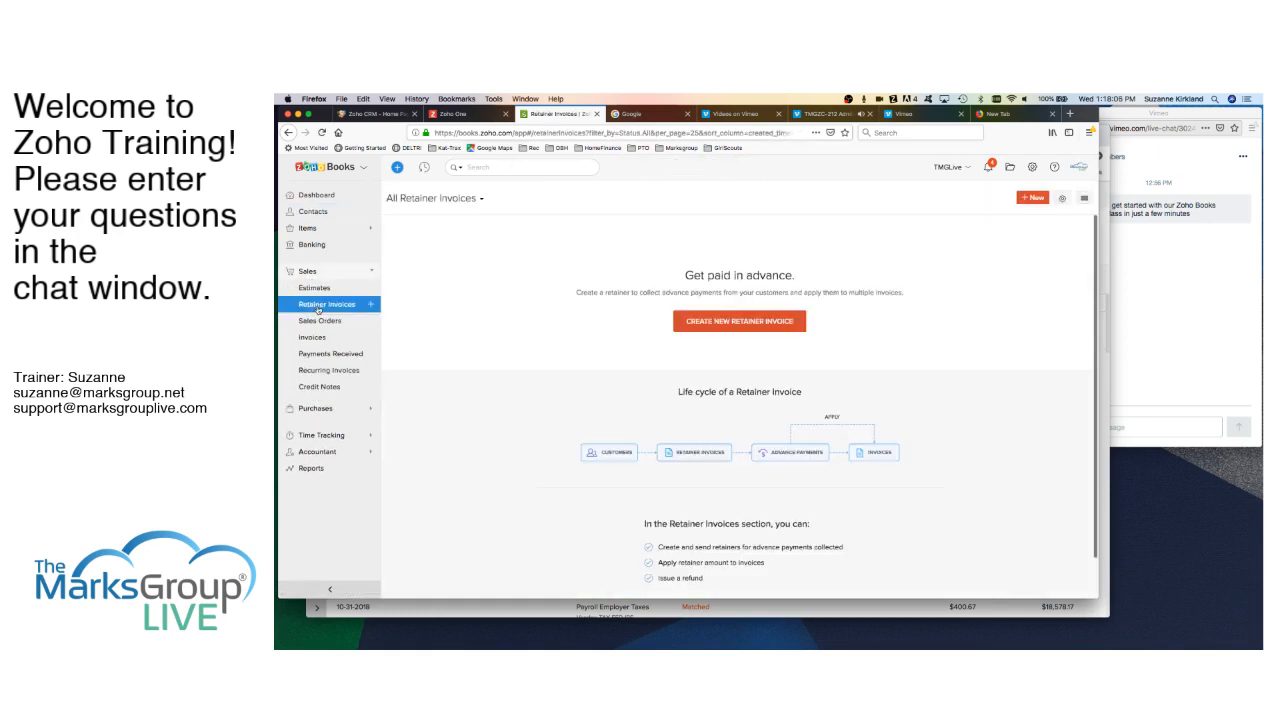
- Create a Bill's Boats retainer invoice with line 'Advanced Payment on Project X' for 1000.00
click(739, 322)
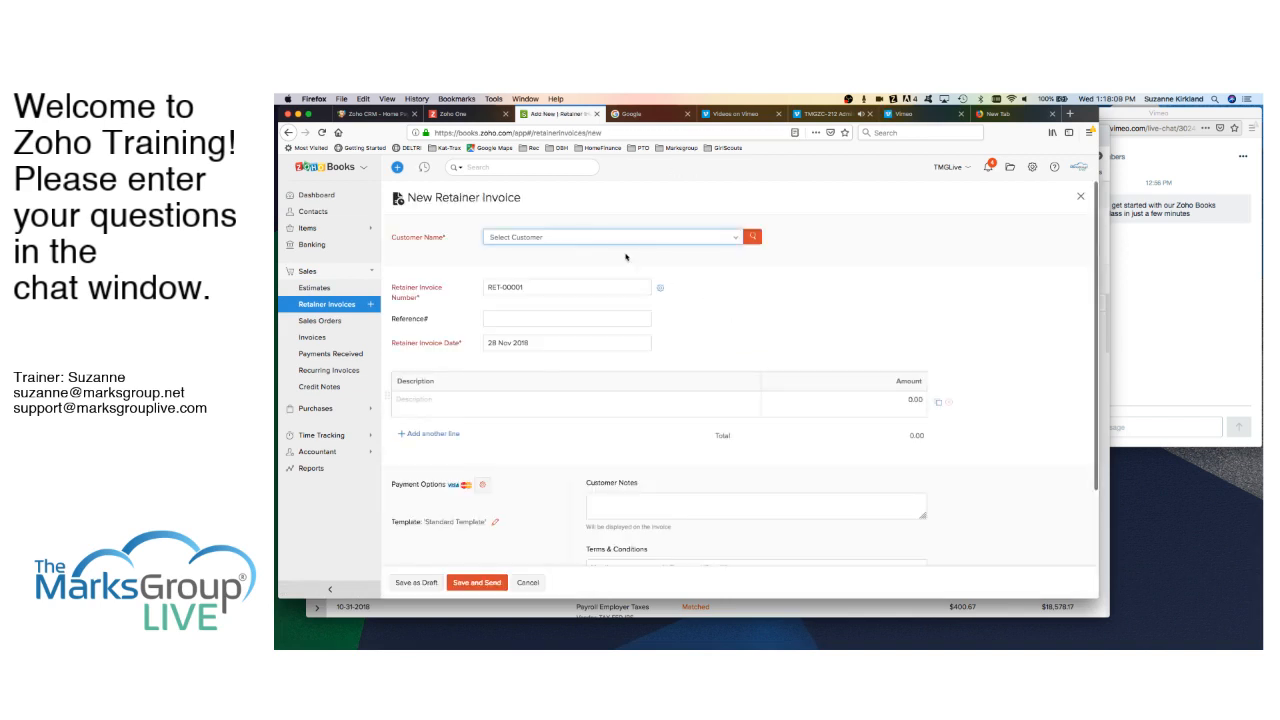
click(569, 237)
click(520, 276)
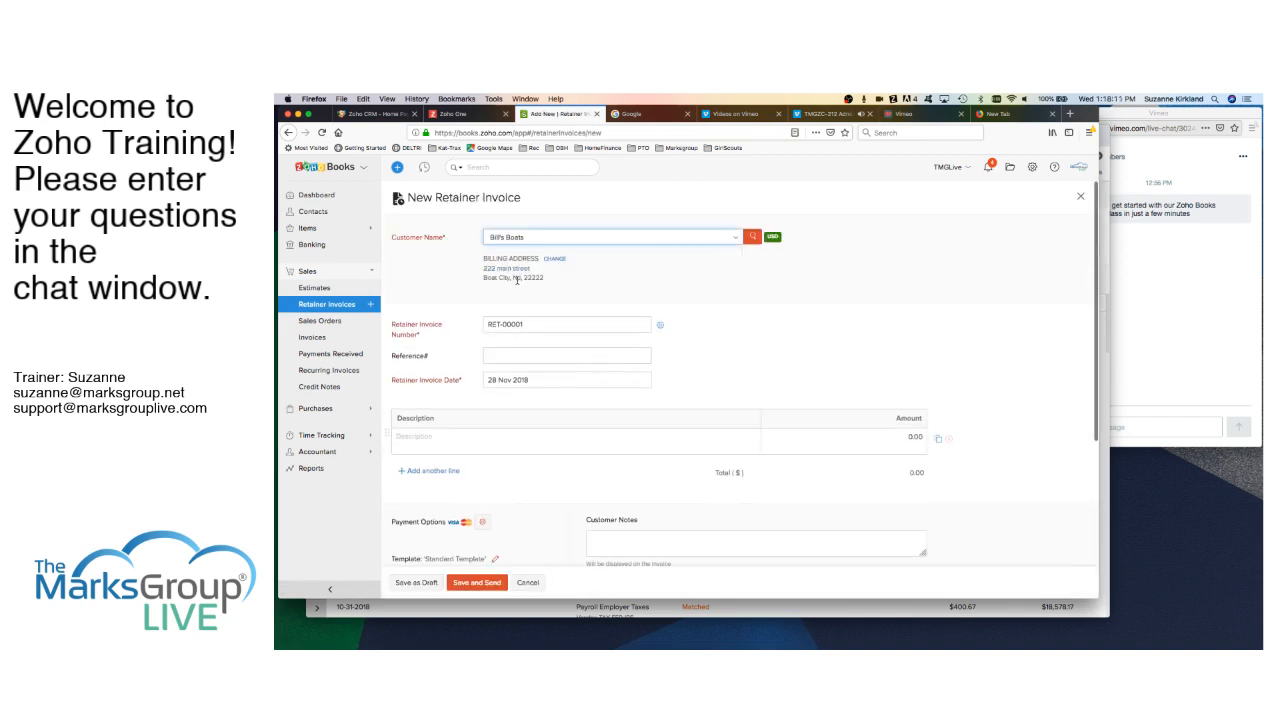
scroll(538, 371, down, 2)
click(537, 370)
text(A)
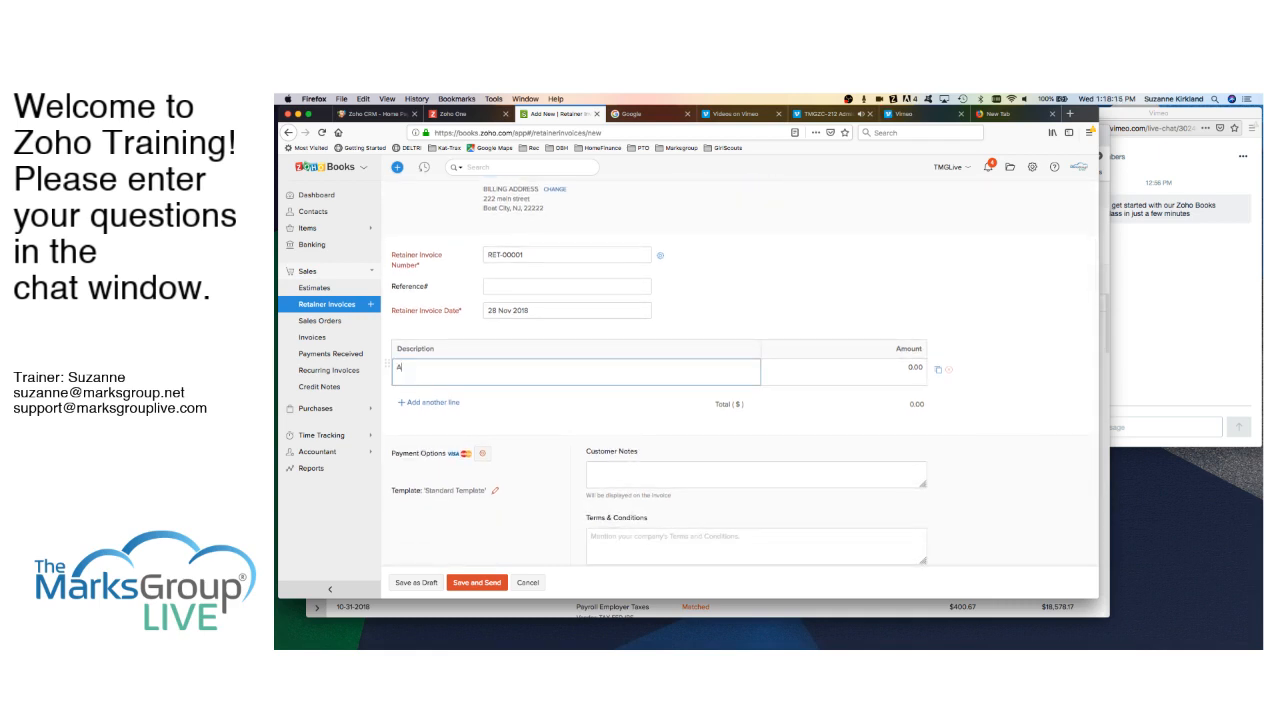
text(dvanced Payment on Project X)
click(888, 367)
text(100)
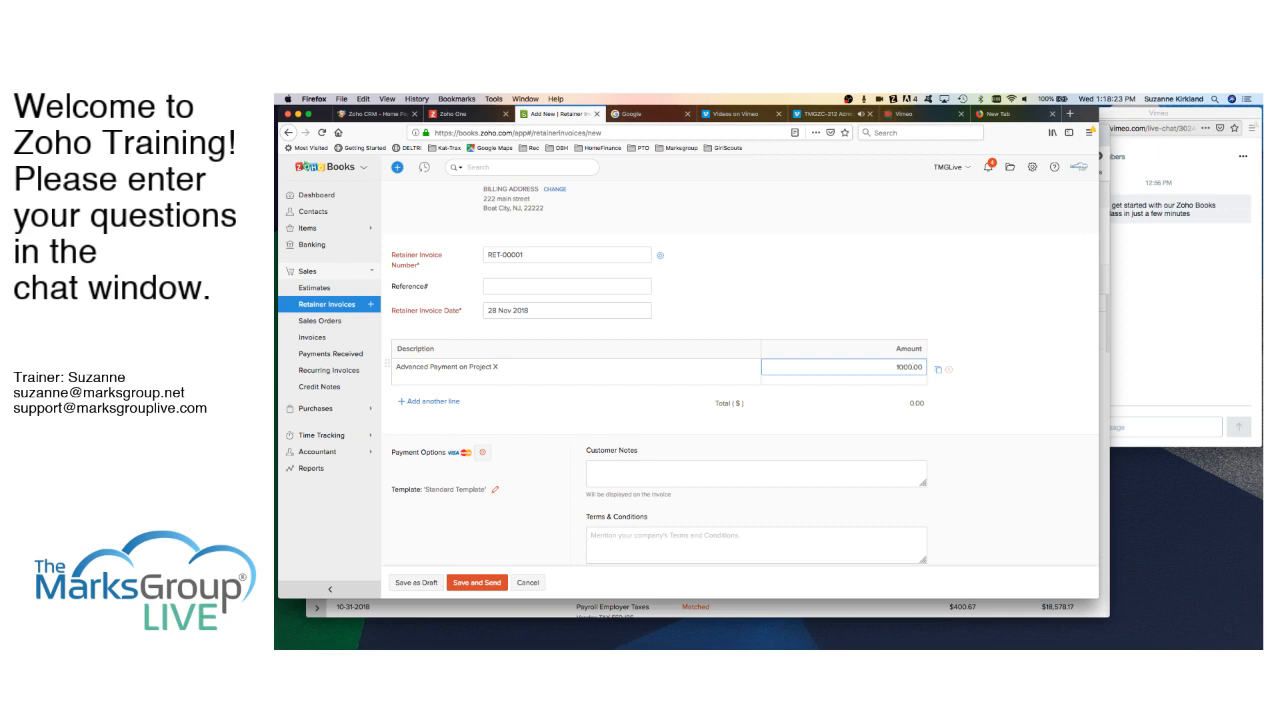
scroll(687, 451, down, 3)
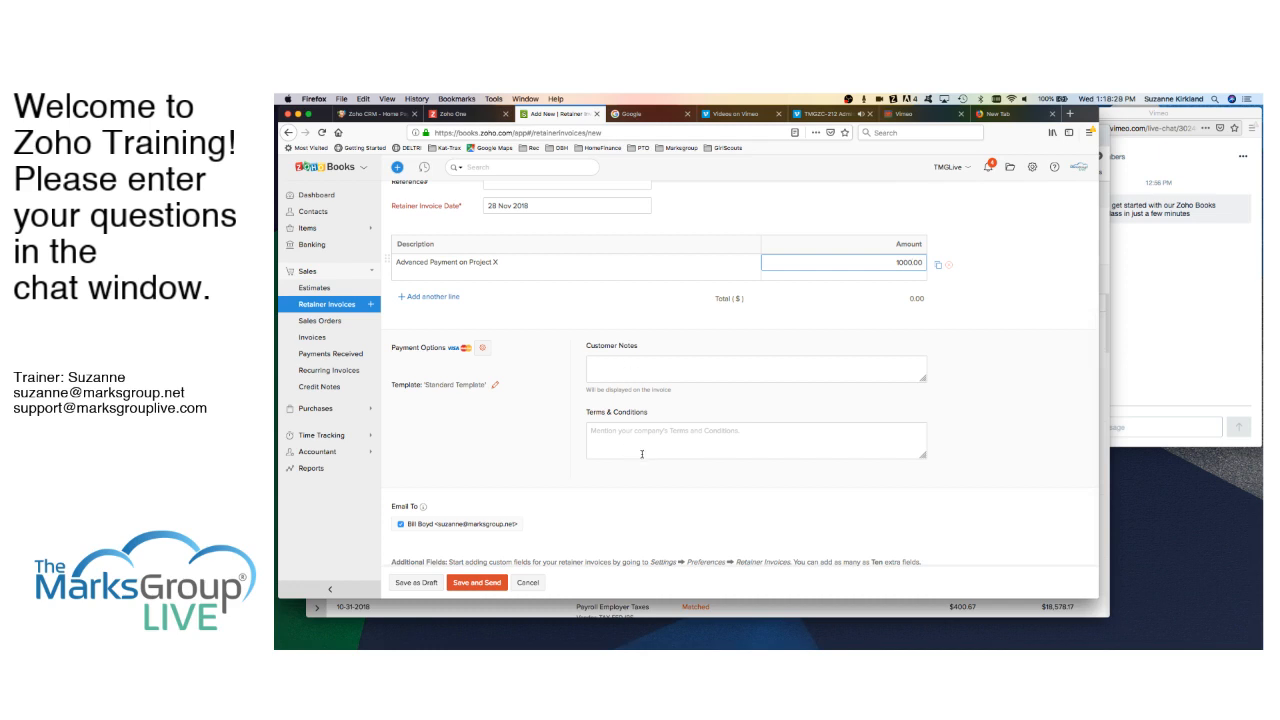
- Save retainer invoice RET-00001 for $1,000.00 and send its e-mail to Bill's Boats
click(478, 584)
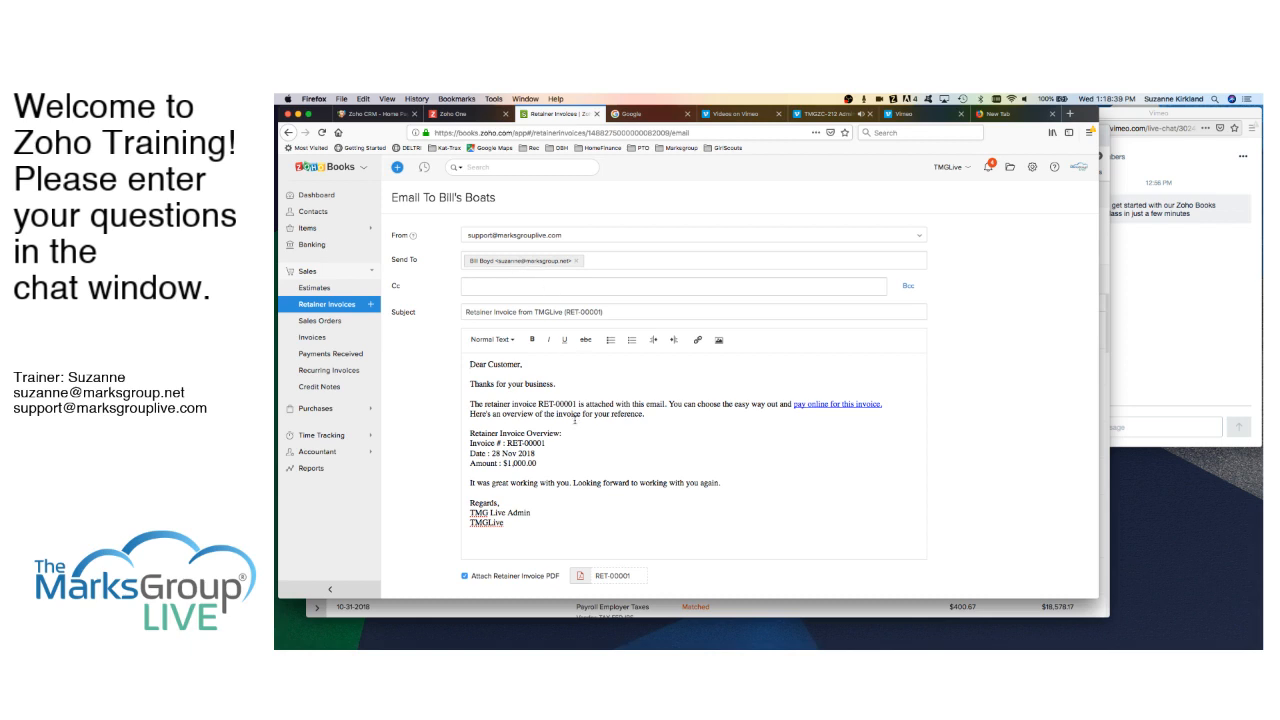
scroll(587, 465, down, 2)
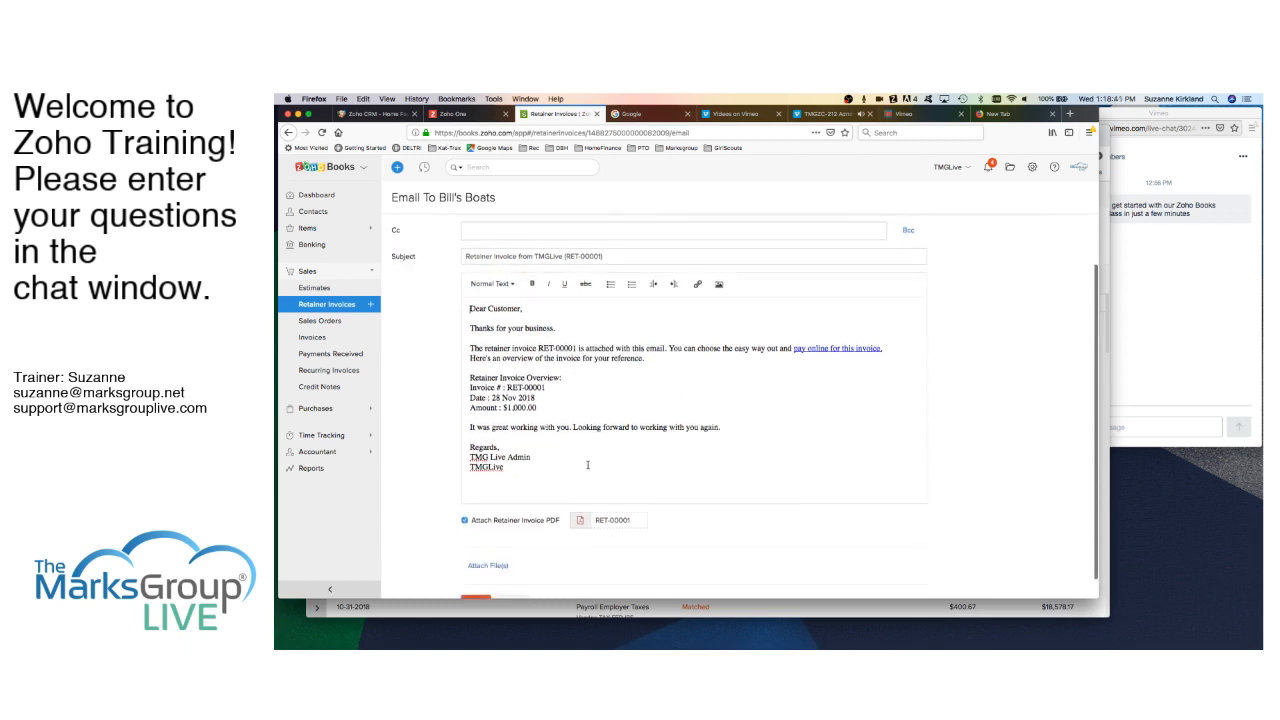
scroll(587, 465, up, 2)
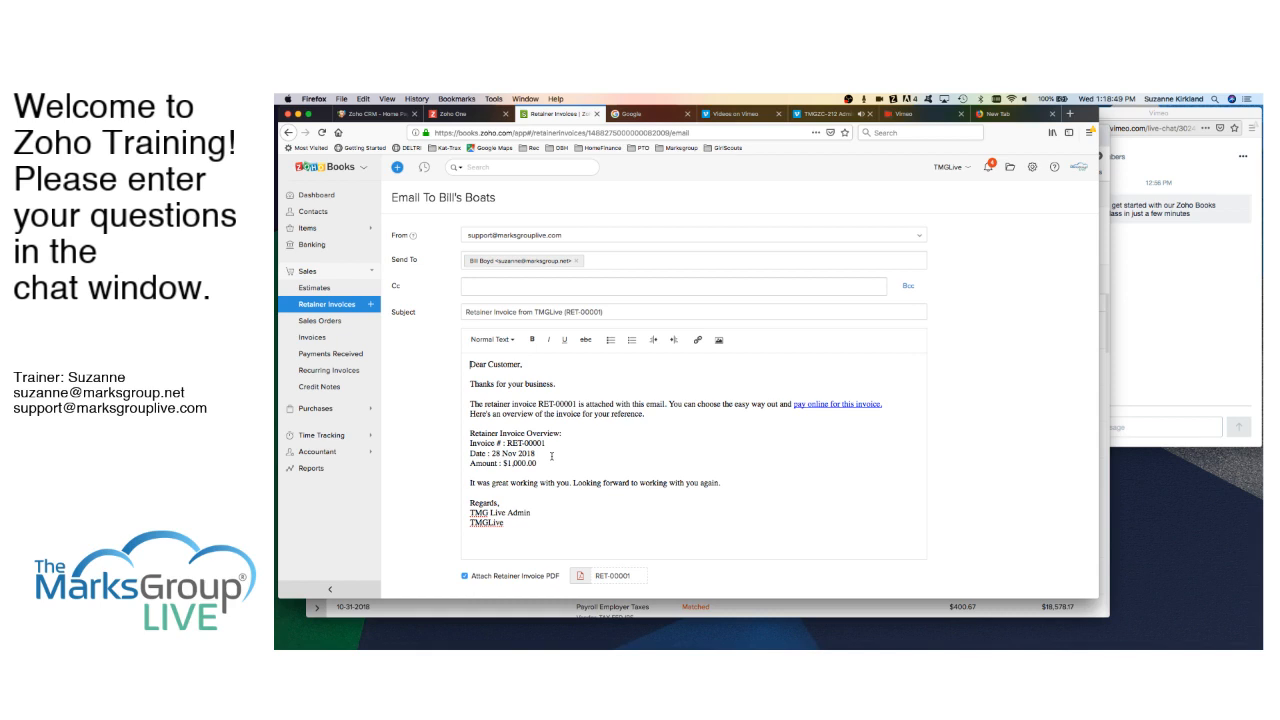
scroll(612, 453, down, 3)
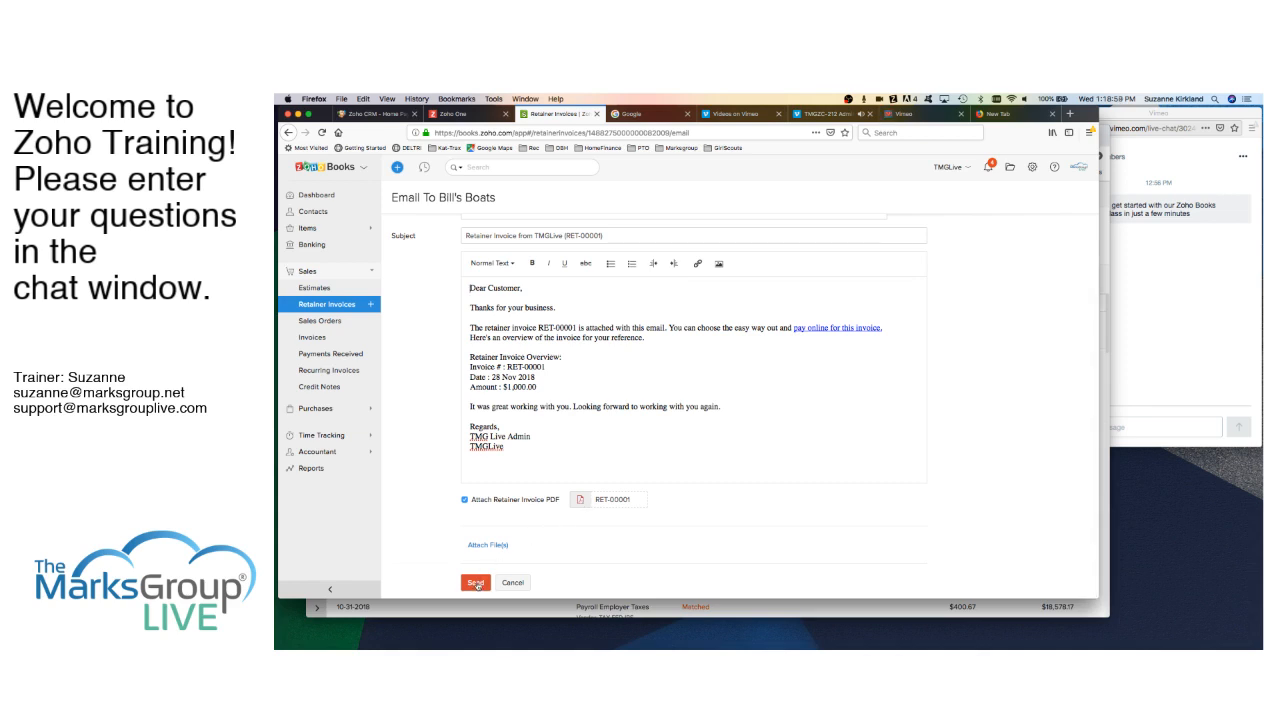
click(476, 583)
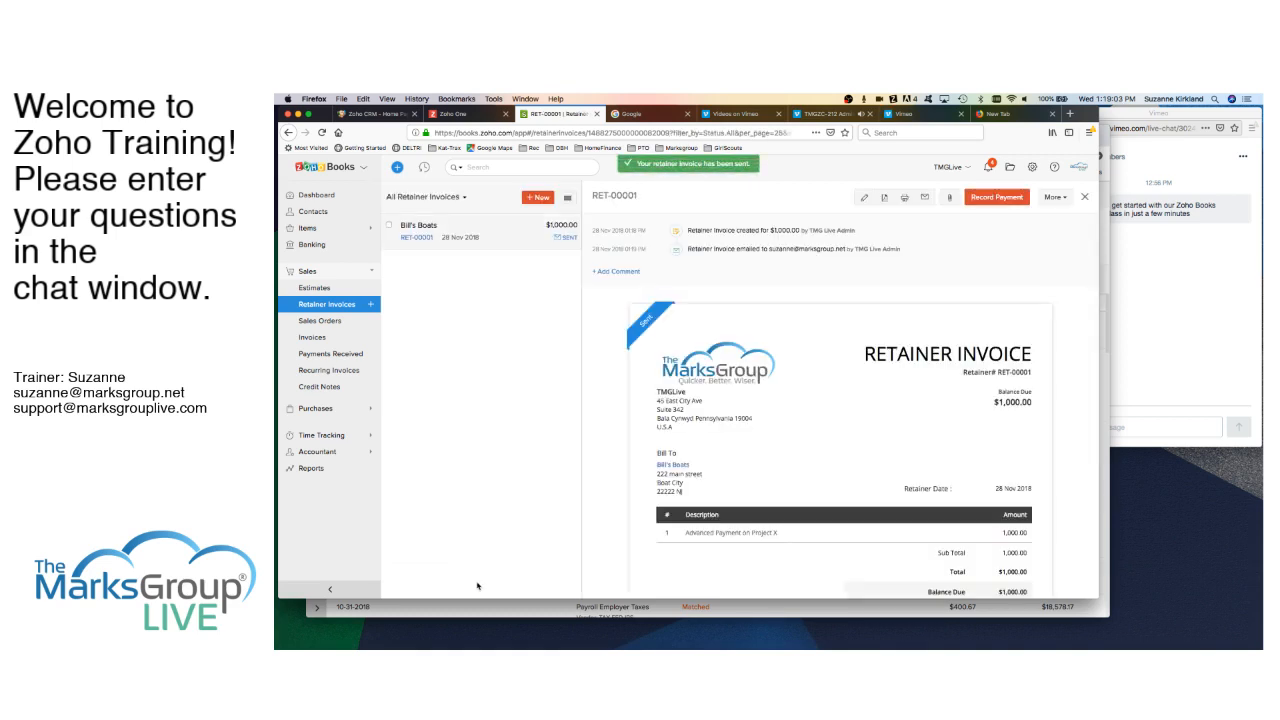
- Review the sent RET-00001 preview and begin recording its $1,000 payment
scroll(860, 430, down, 2)
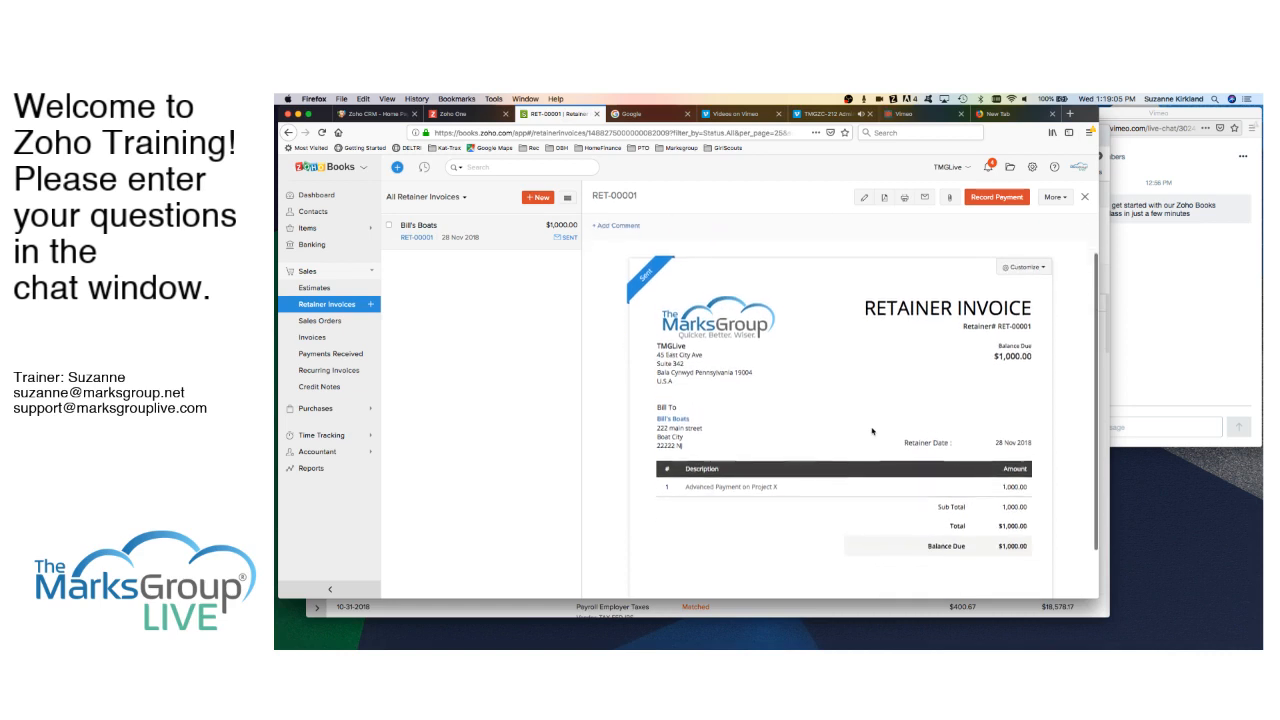
scroll(872, 431, down, 1)
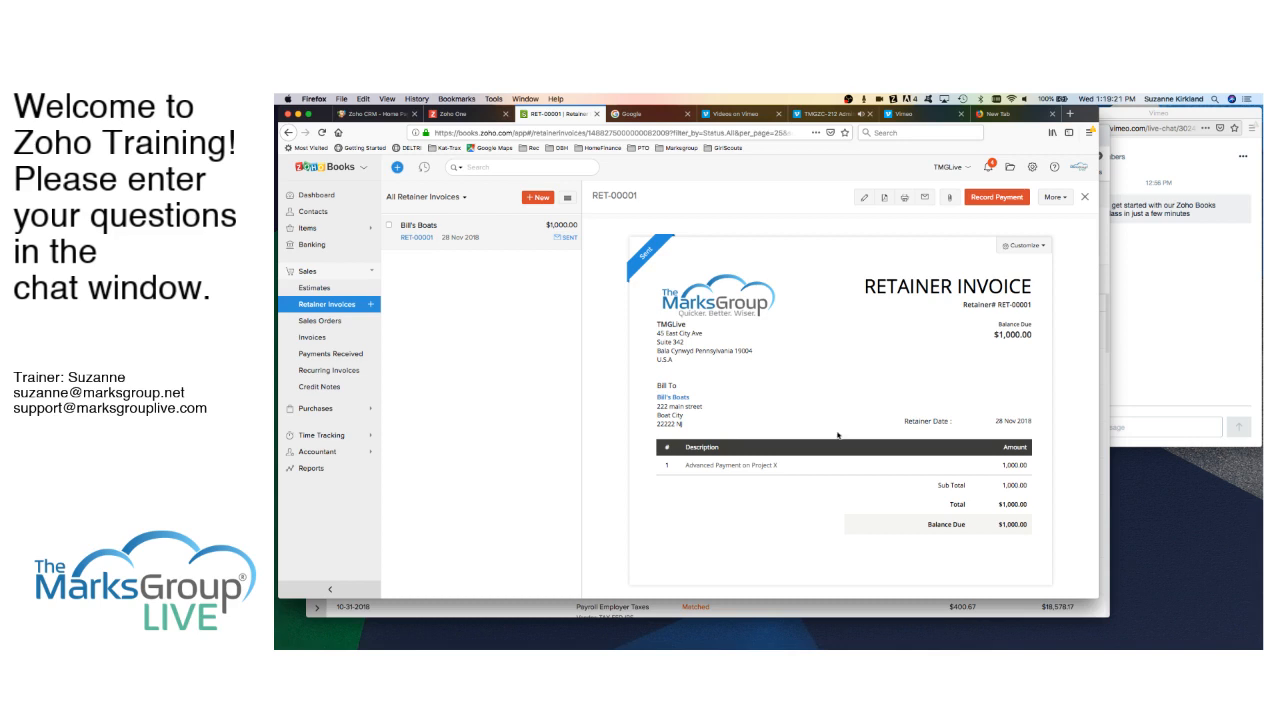
scroll(845, 425, down, 2)
scroll(830, 450, up, 3)
scroll(829, 454, up, 1)
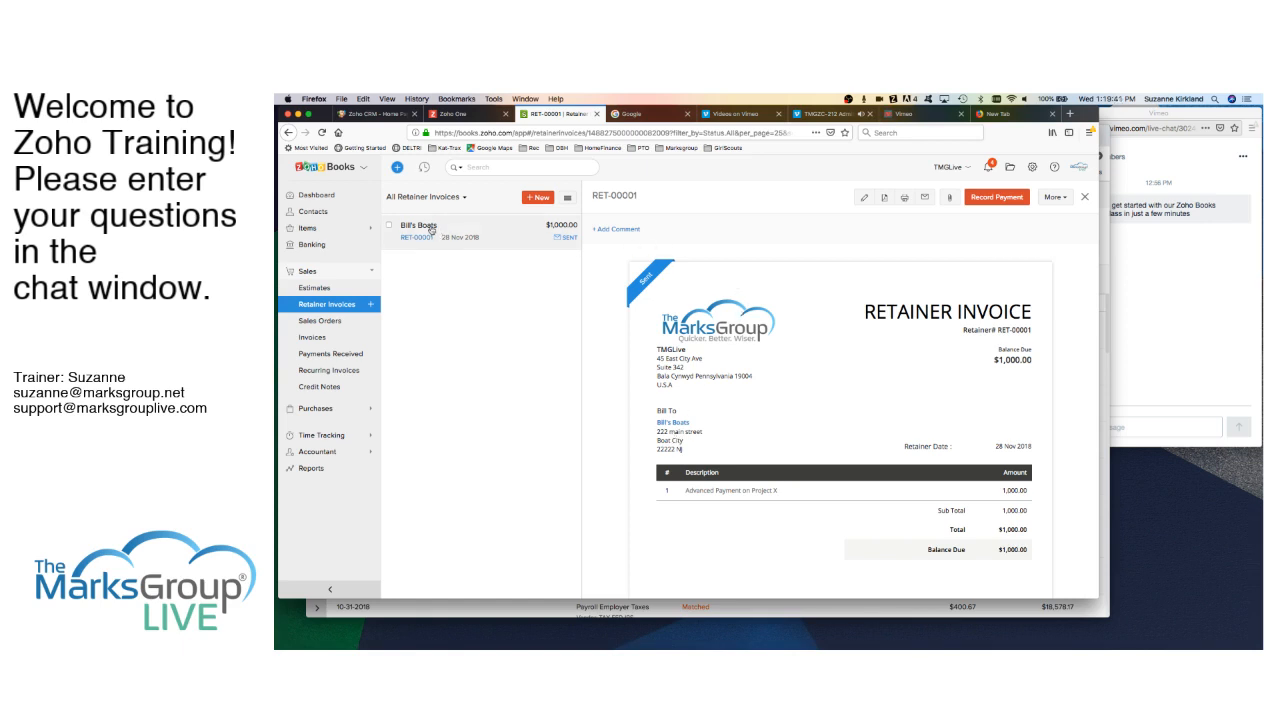
click(996, 197)
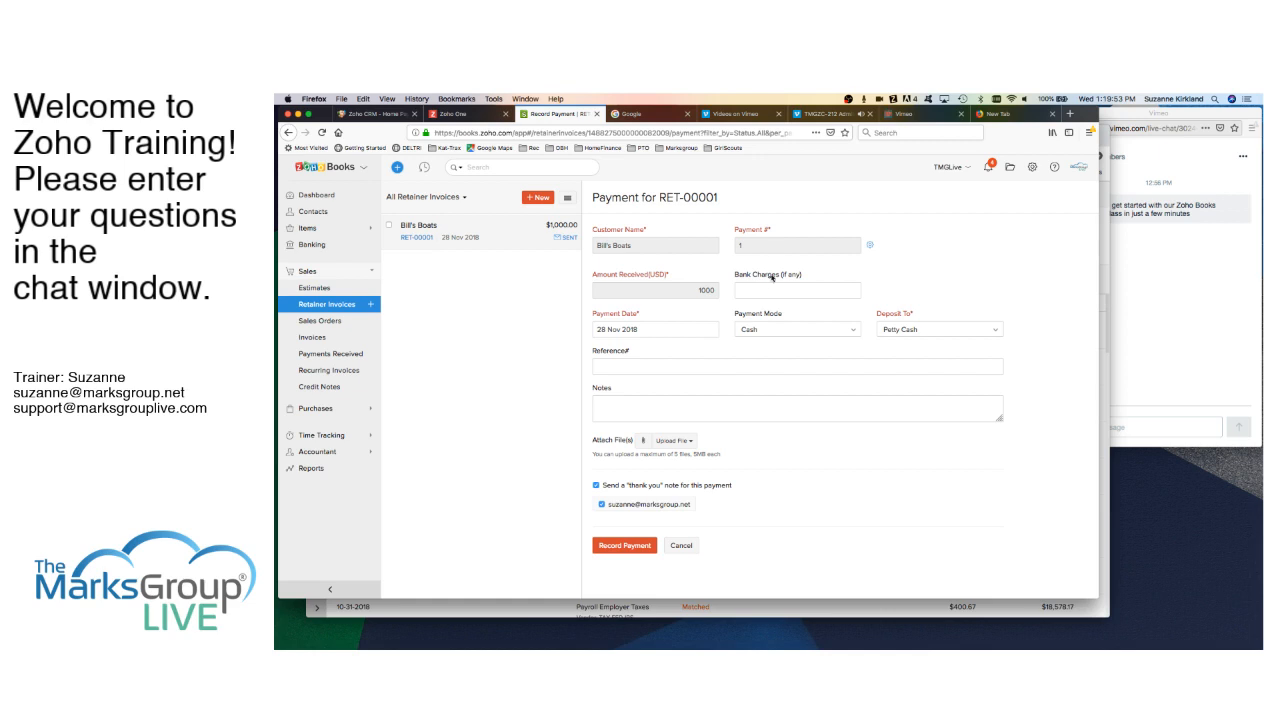
- Record the $1,000 RET-00001 payment into Undeposited Funds, then view the Banking overview
click(987, 332)
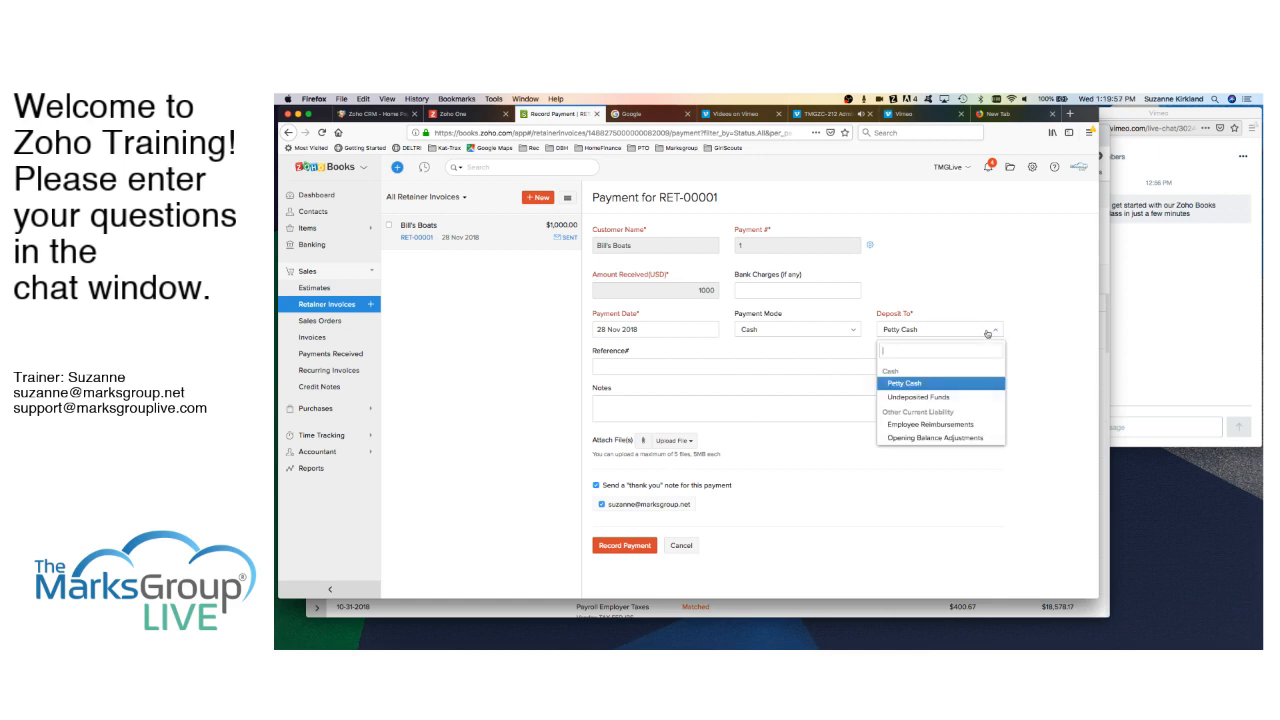
click(918, 386)
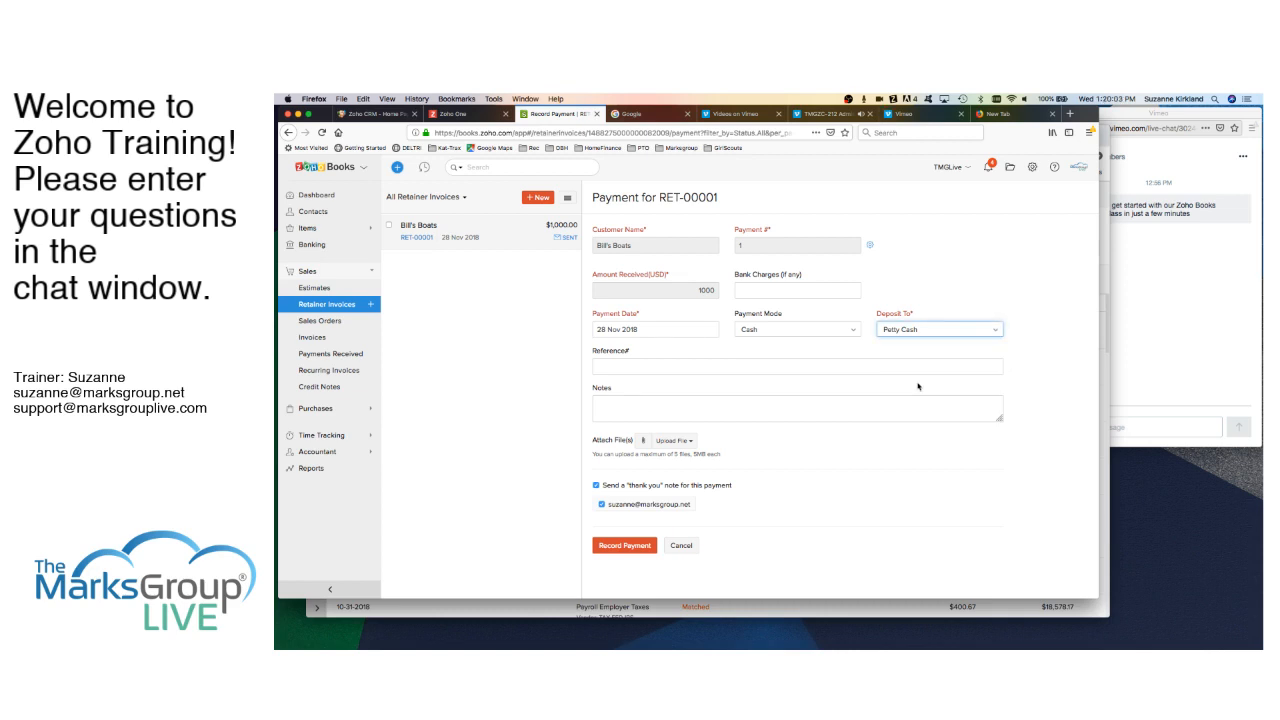
click(918, 329)
click(930, 396)
click(624, 547)
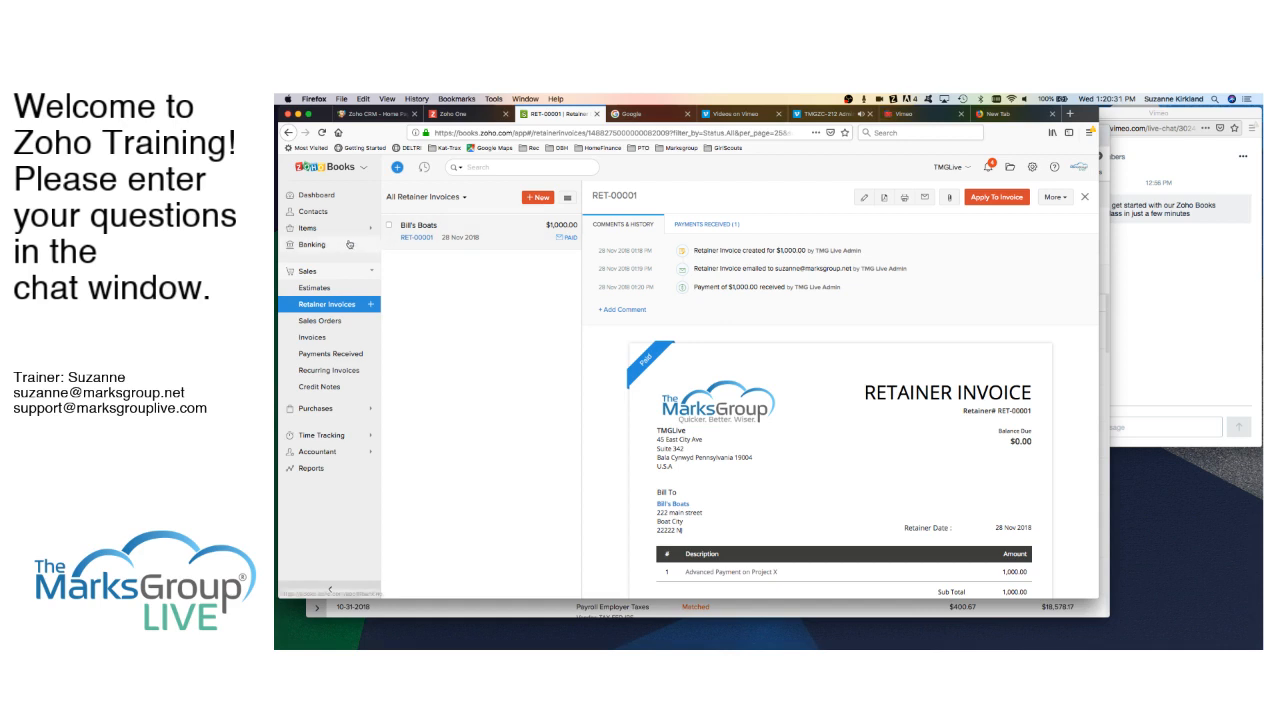
click(321, 246)
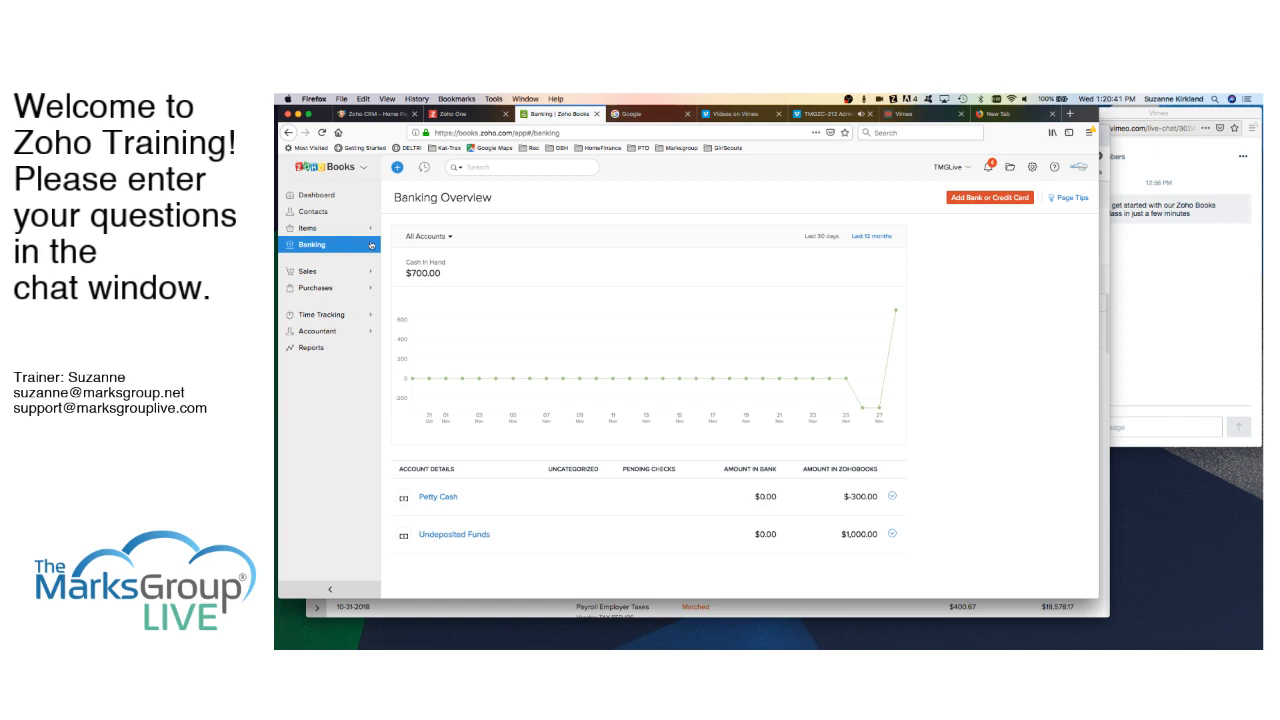
- Go to Sales > Invoices and start a new invoice
click(314, 273)
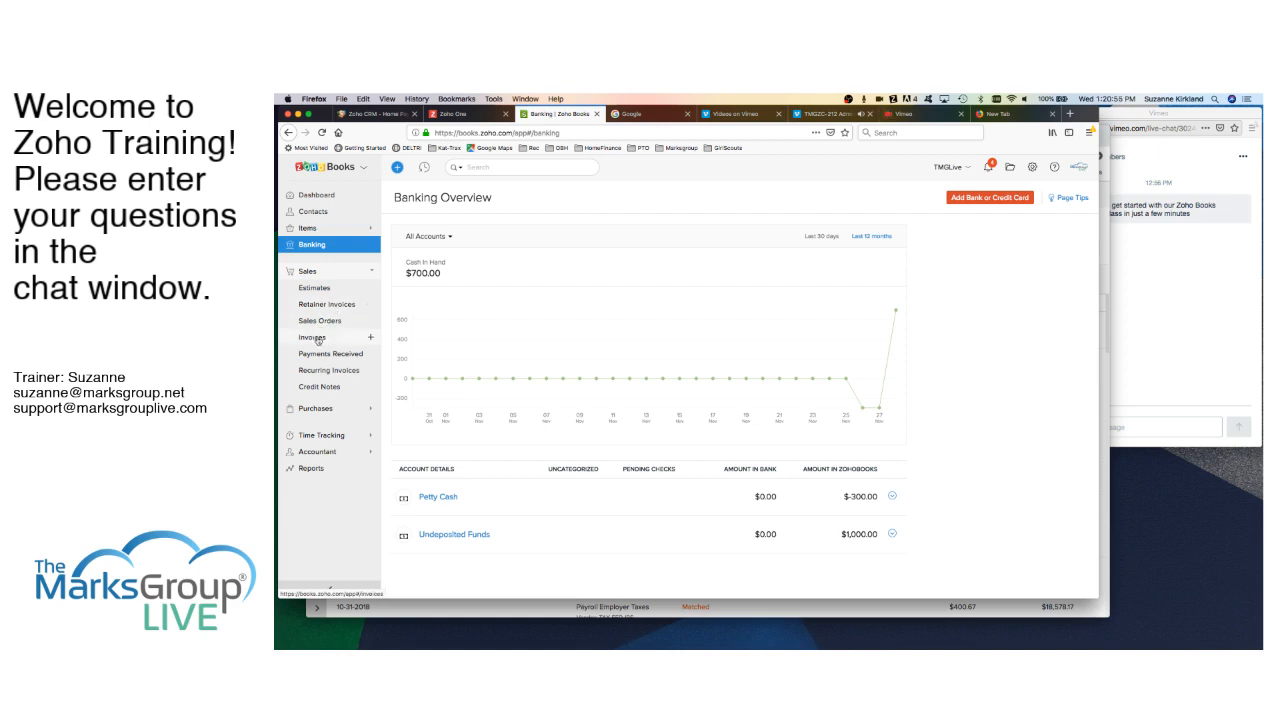
click(313, 338)
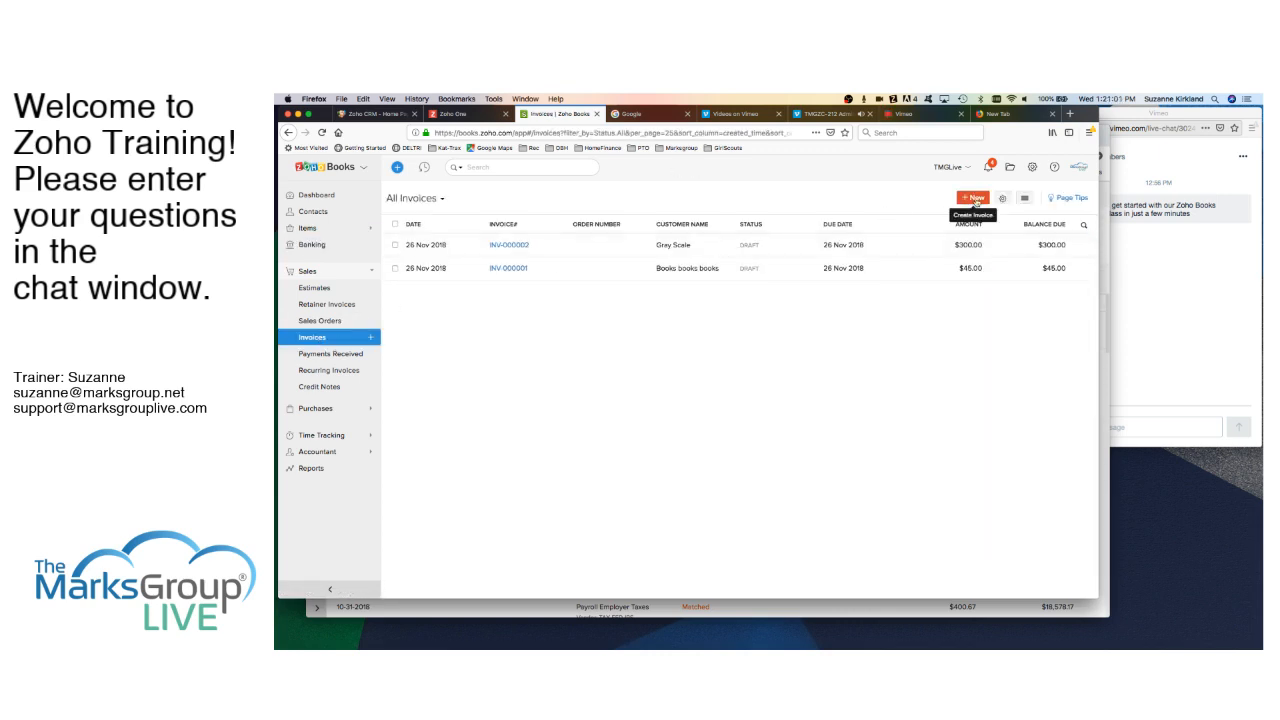
click(974, 198)
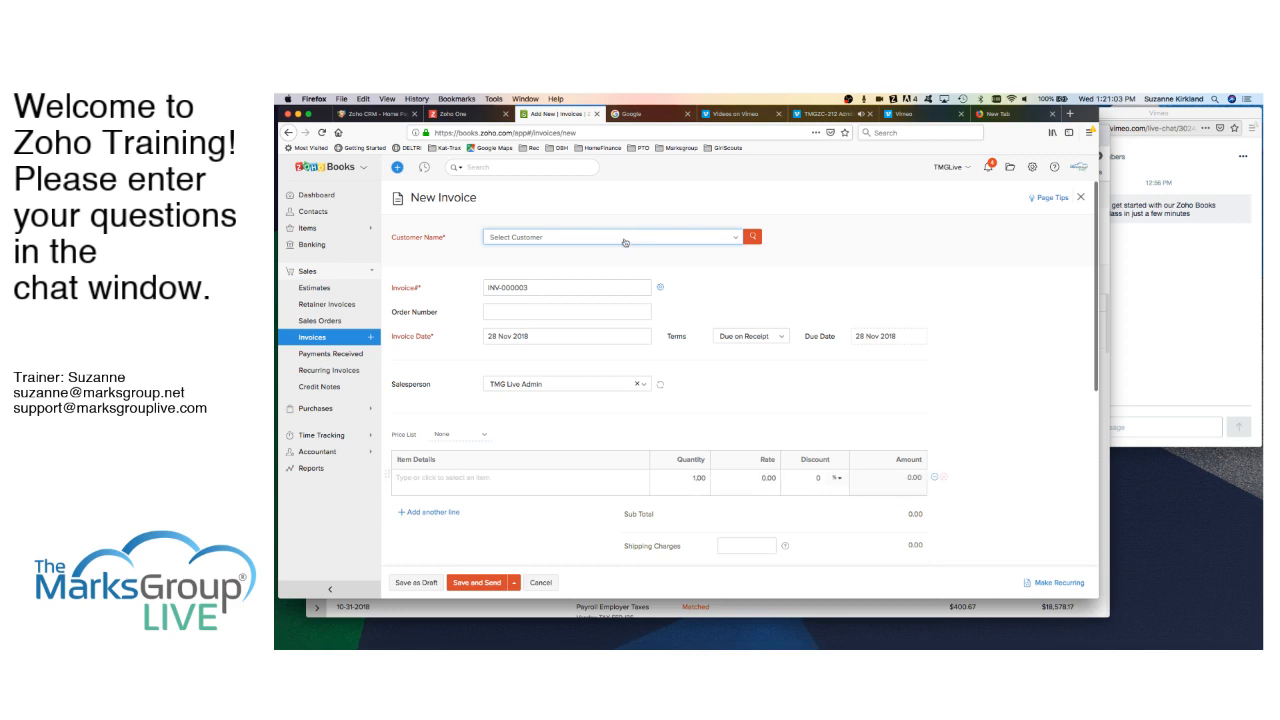
click(630, 243)
click(526, 283)
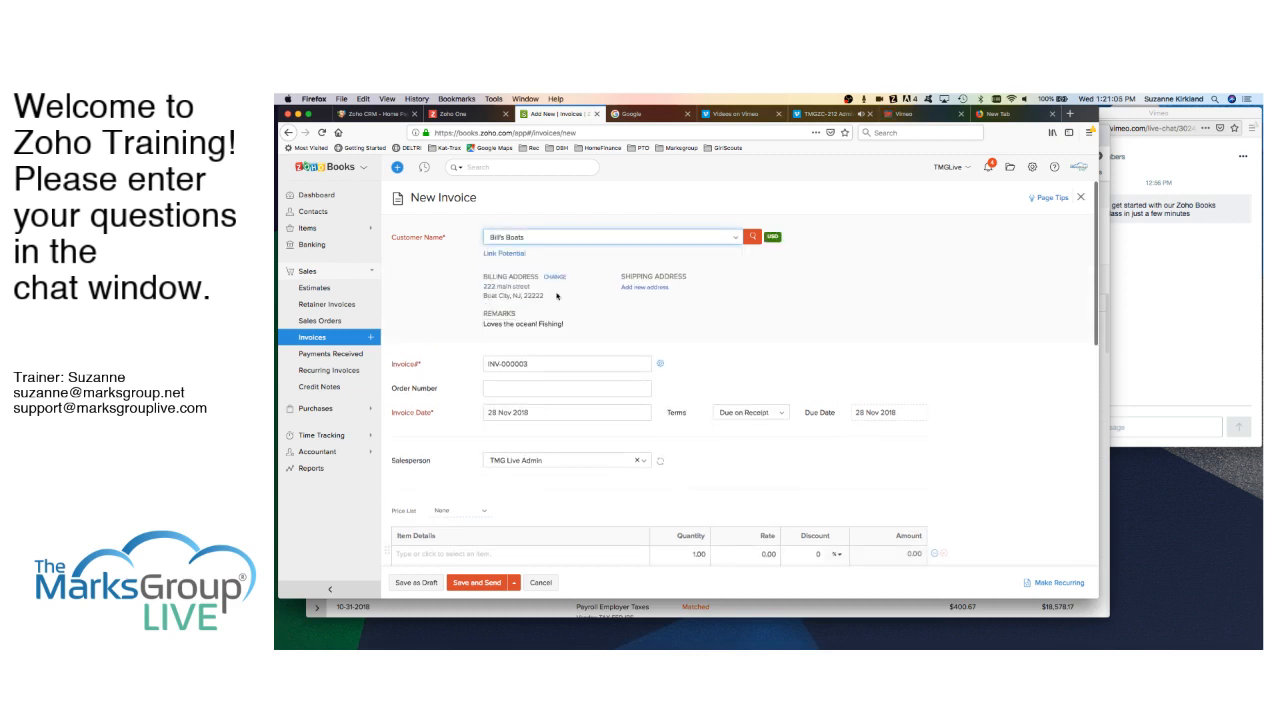
scroll(471, 457, down, 3)
click(471, 457)
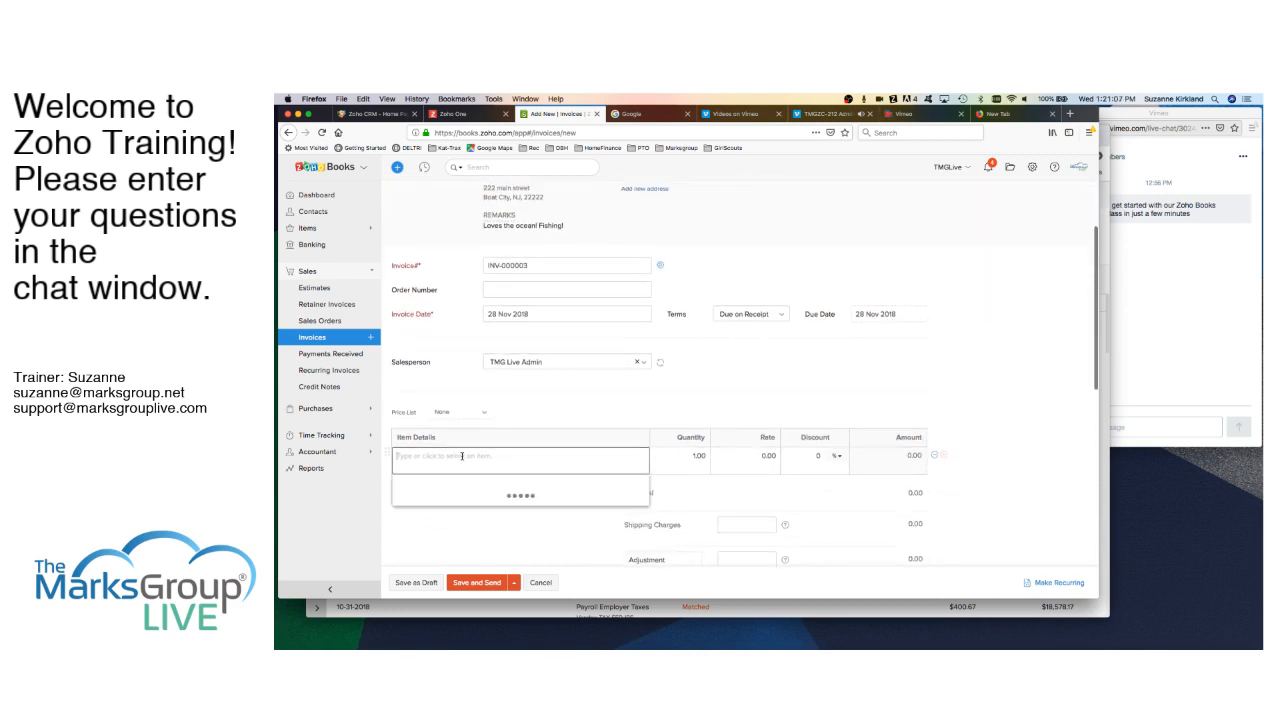
scroll(447, 511, down, 1)
click(430, 521)
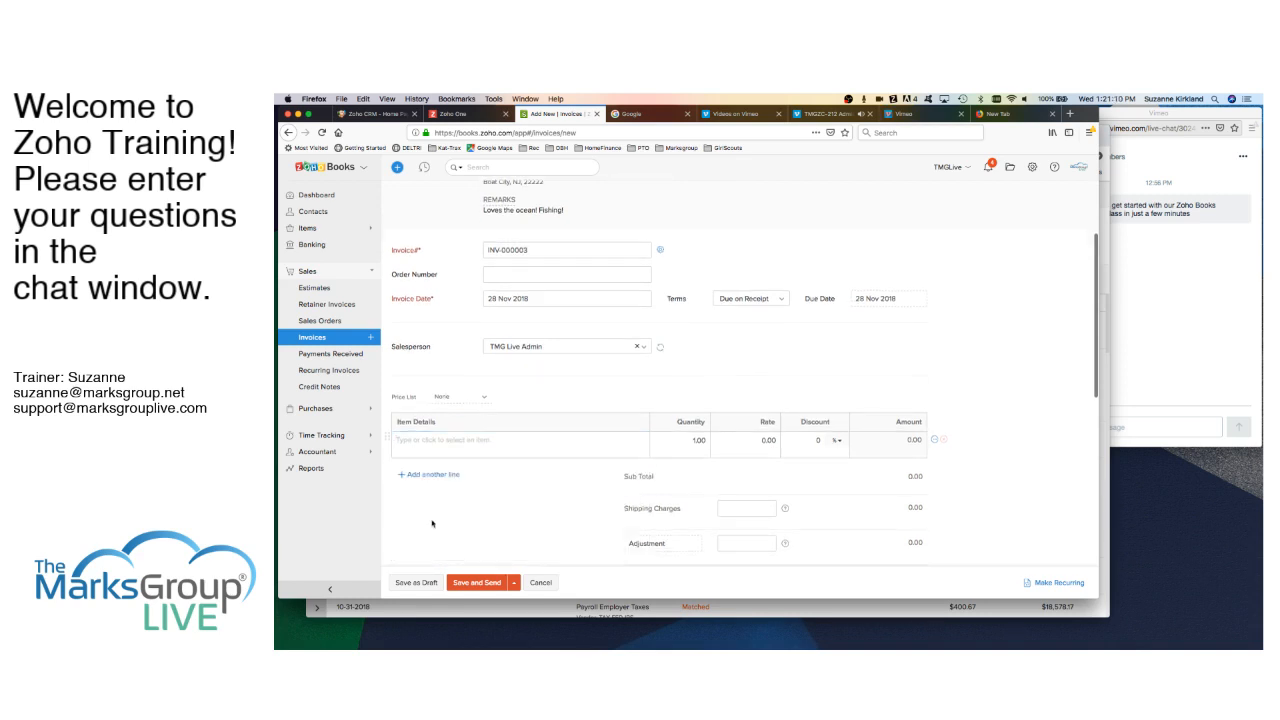
click(695, 440)
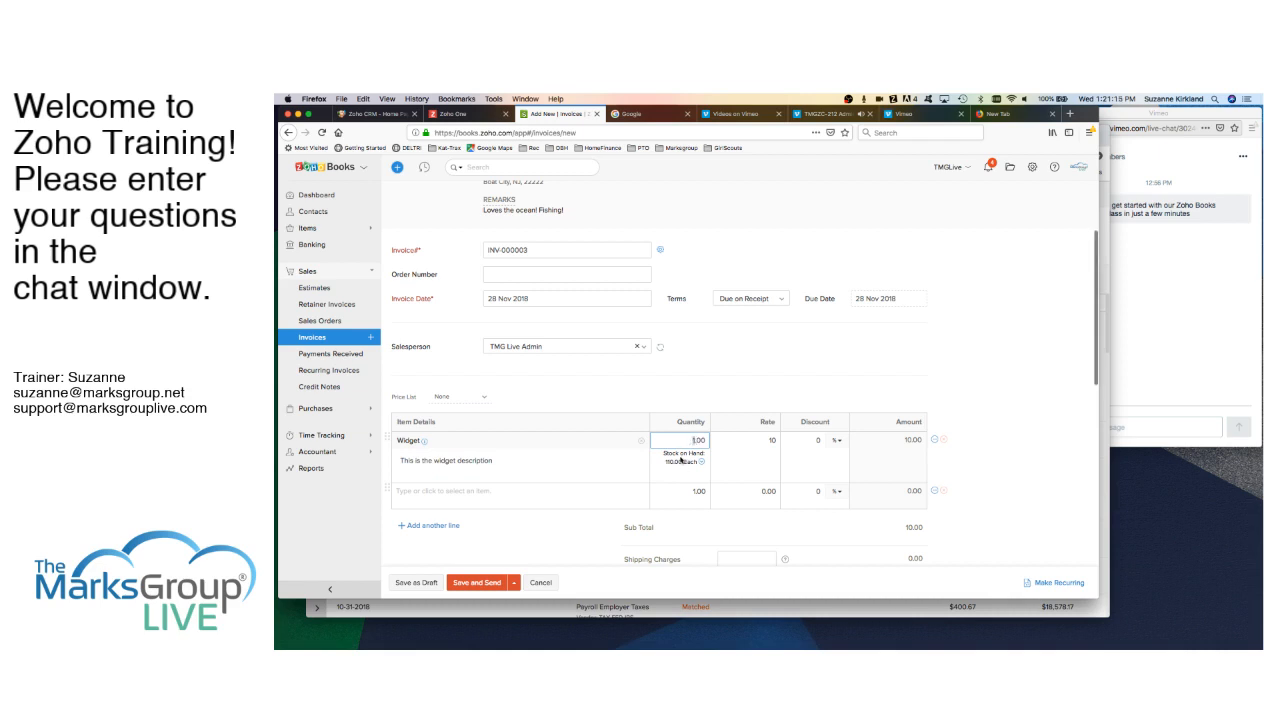
scroll(670, 386, up, 3)
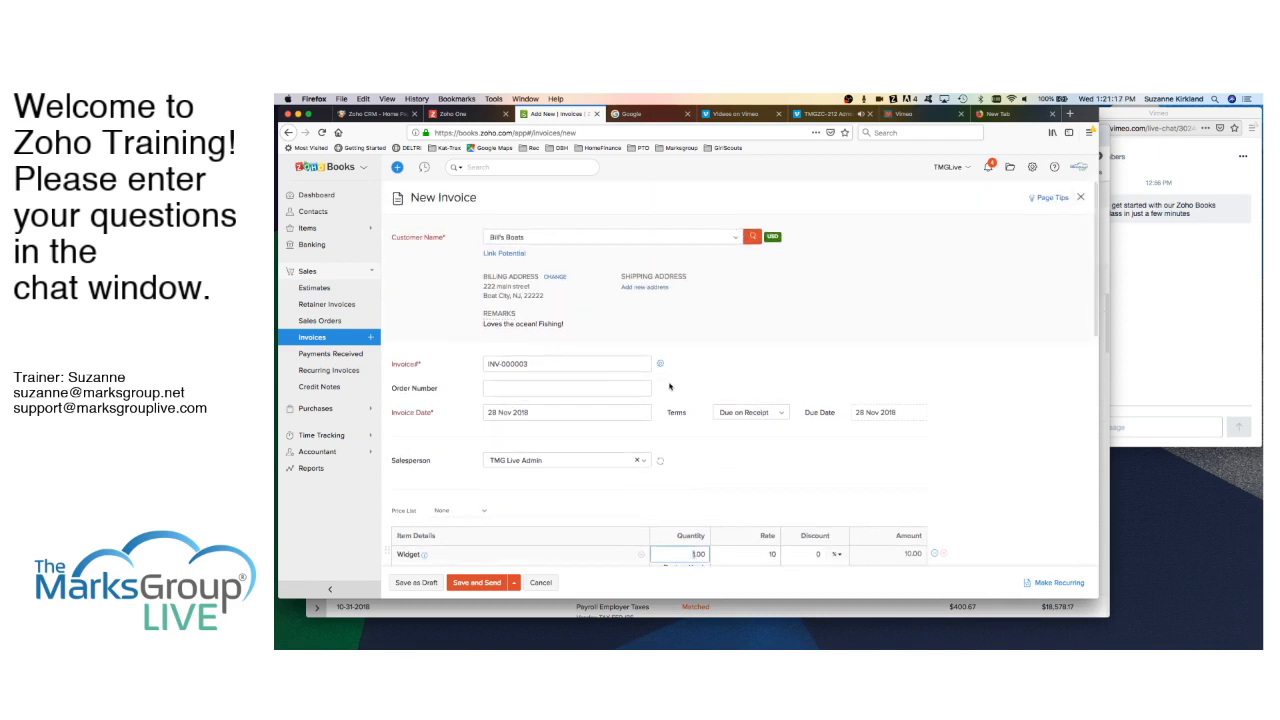
scroll(670, 386, down, 1)
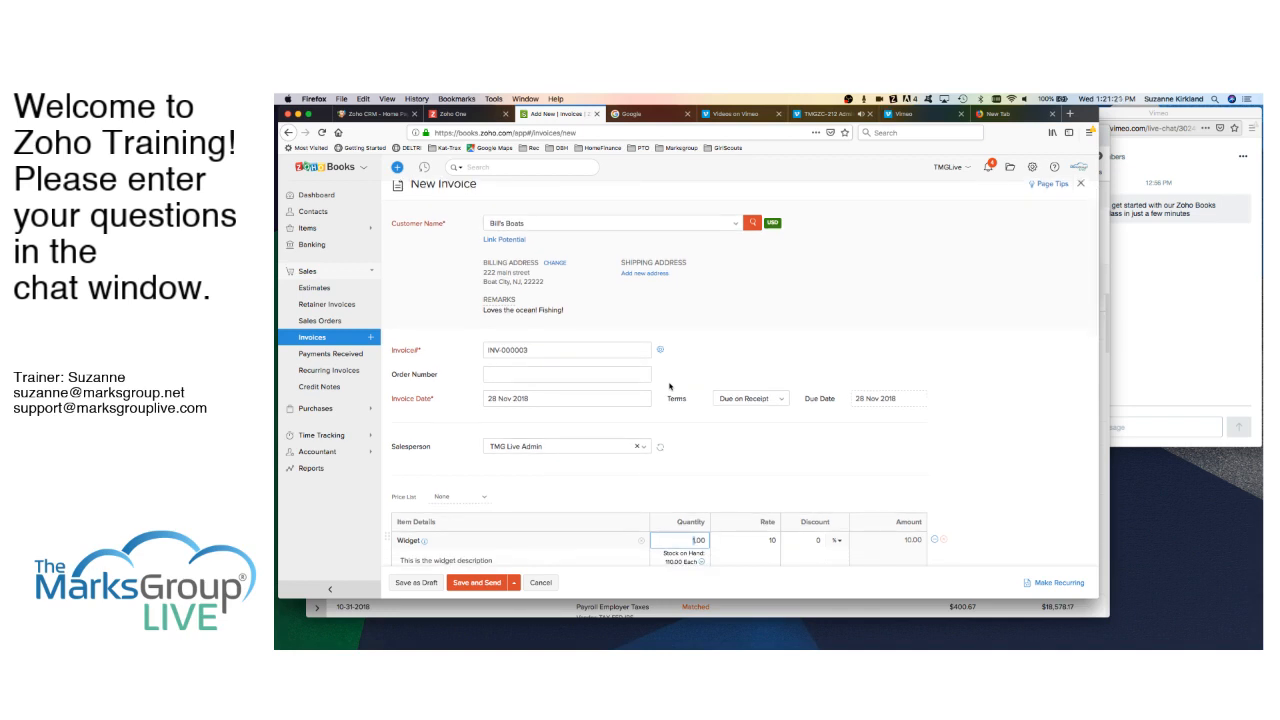
scroll(670, 386, down, 3)
scroll(670, 386, down, 5)
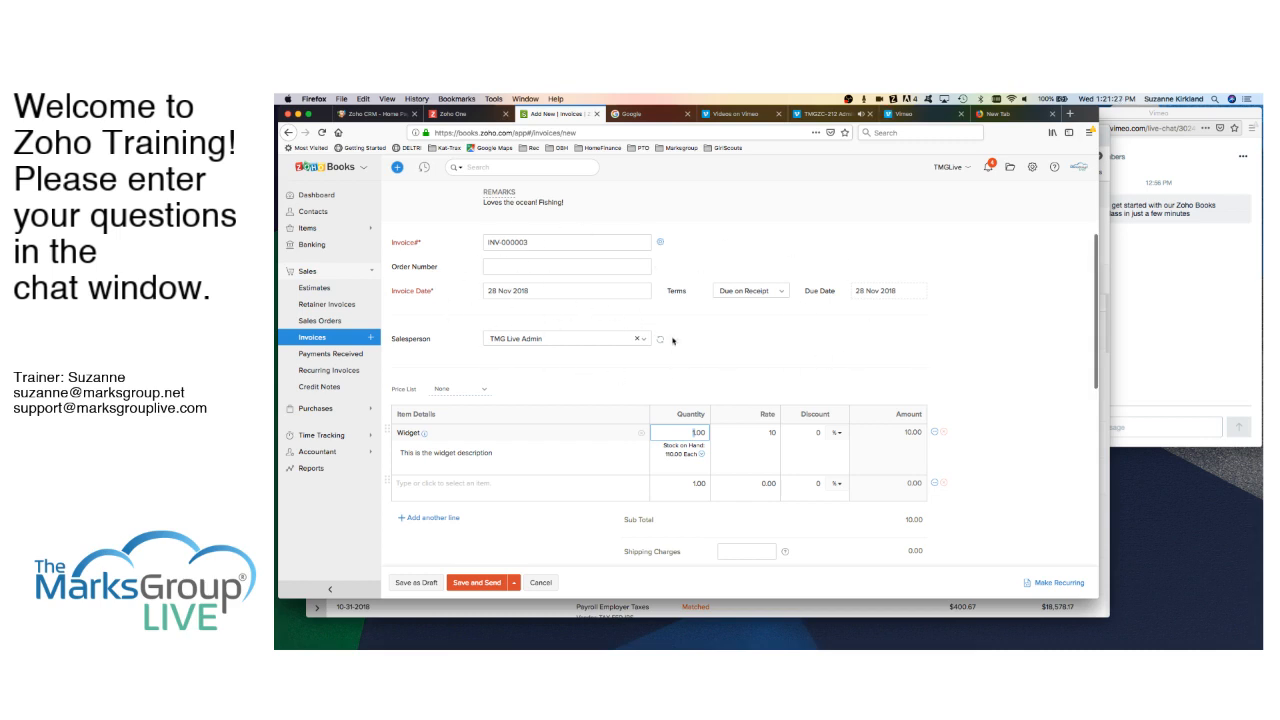
click(637, 342)
click(644, 342)
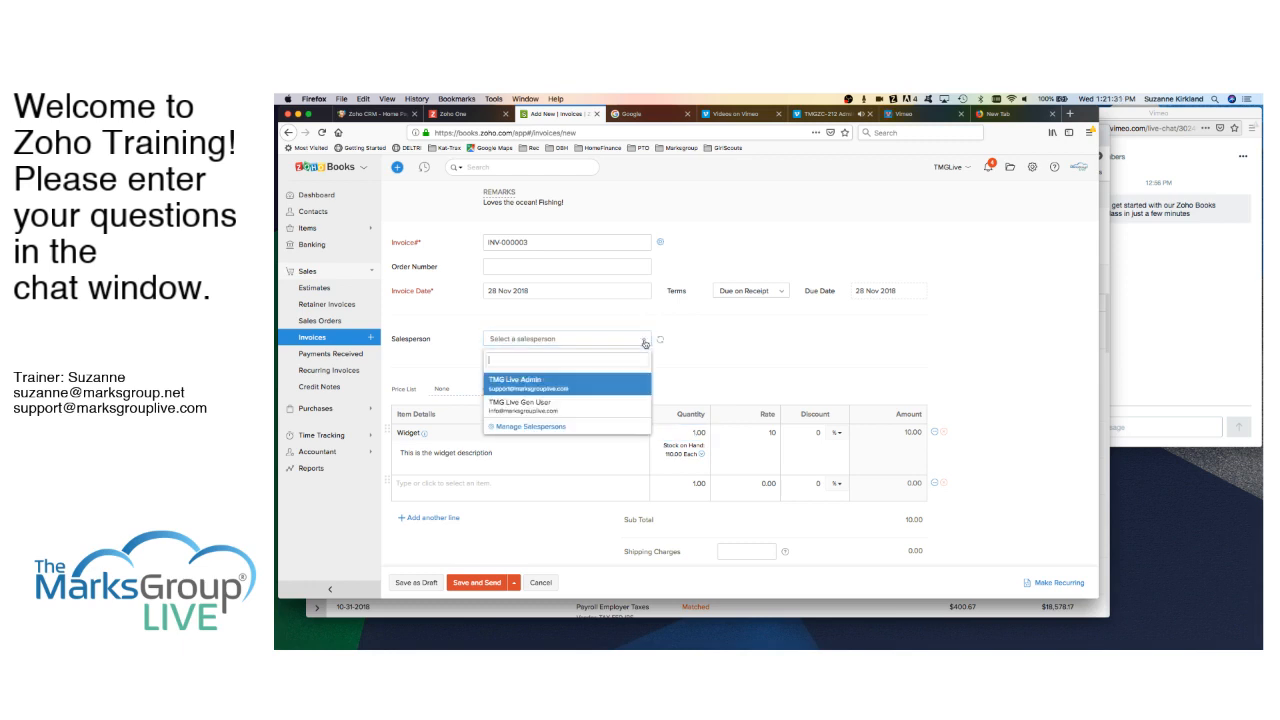
click(544, 386)
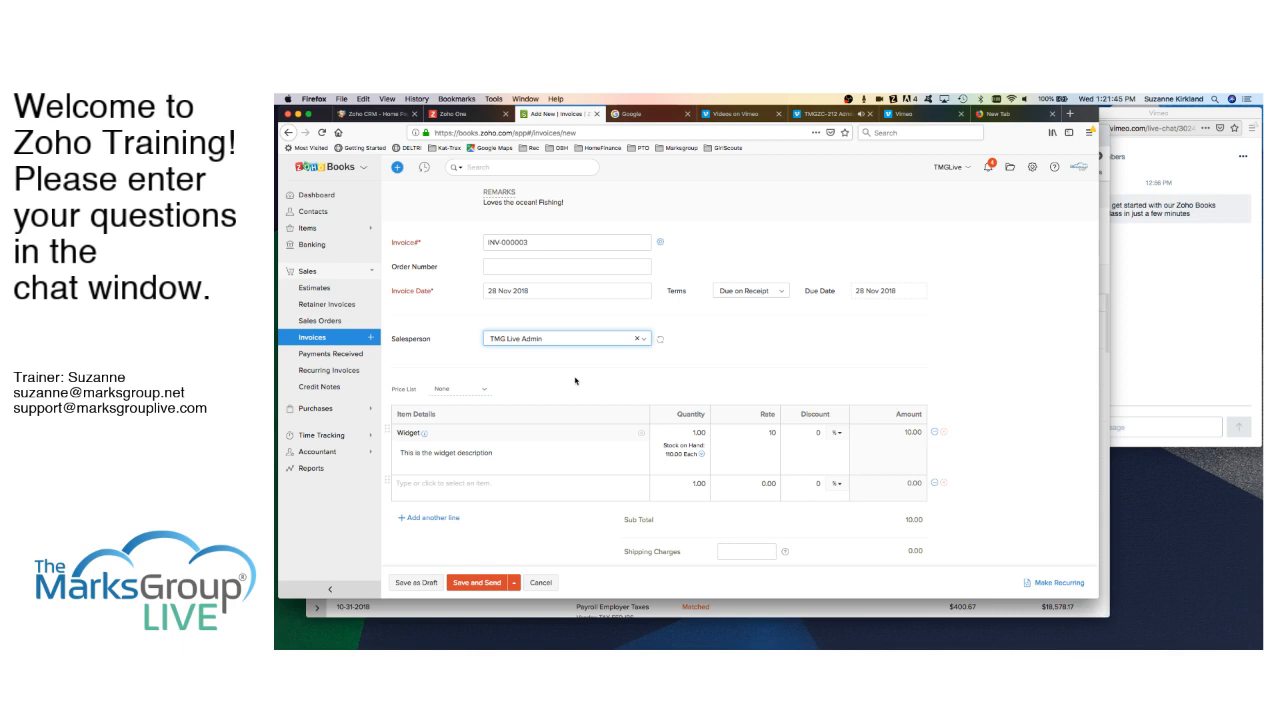
scroll(576, 380, down, 2)
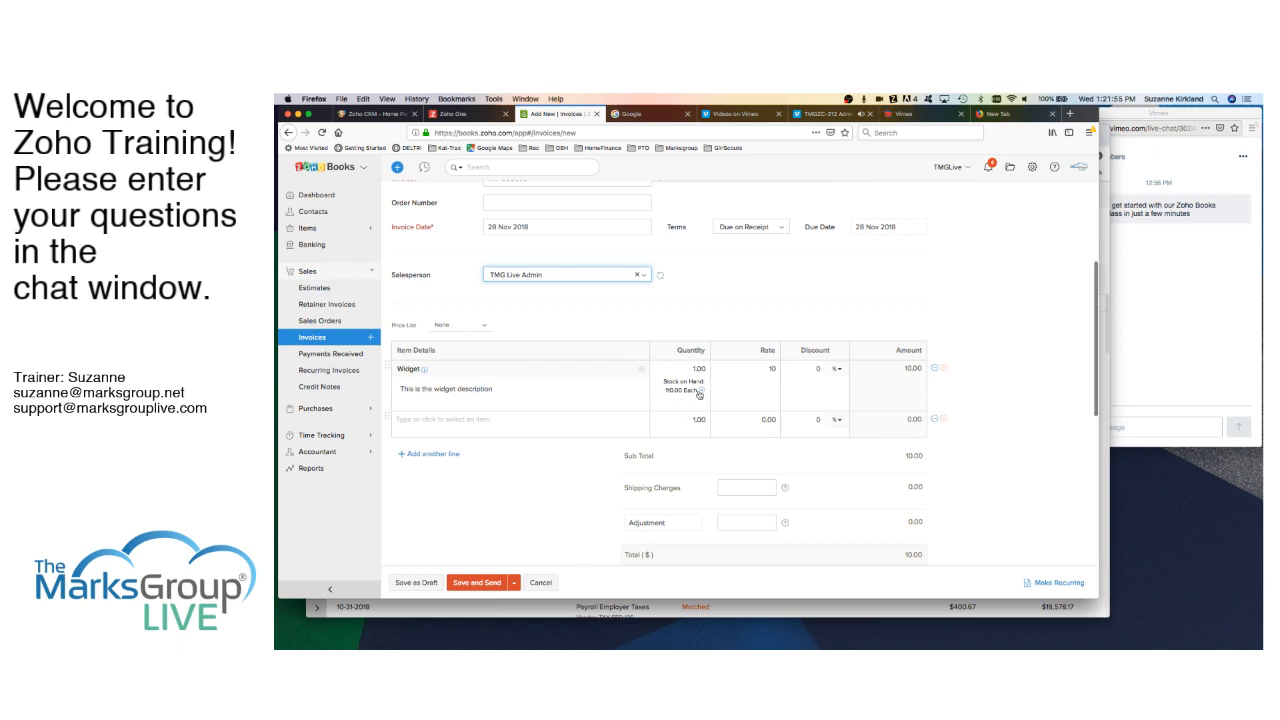
- Enter quantity 50 on the Widget line so the invoice total becomes 500.00
click(694, 369)
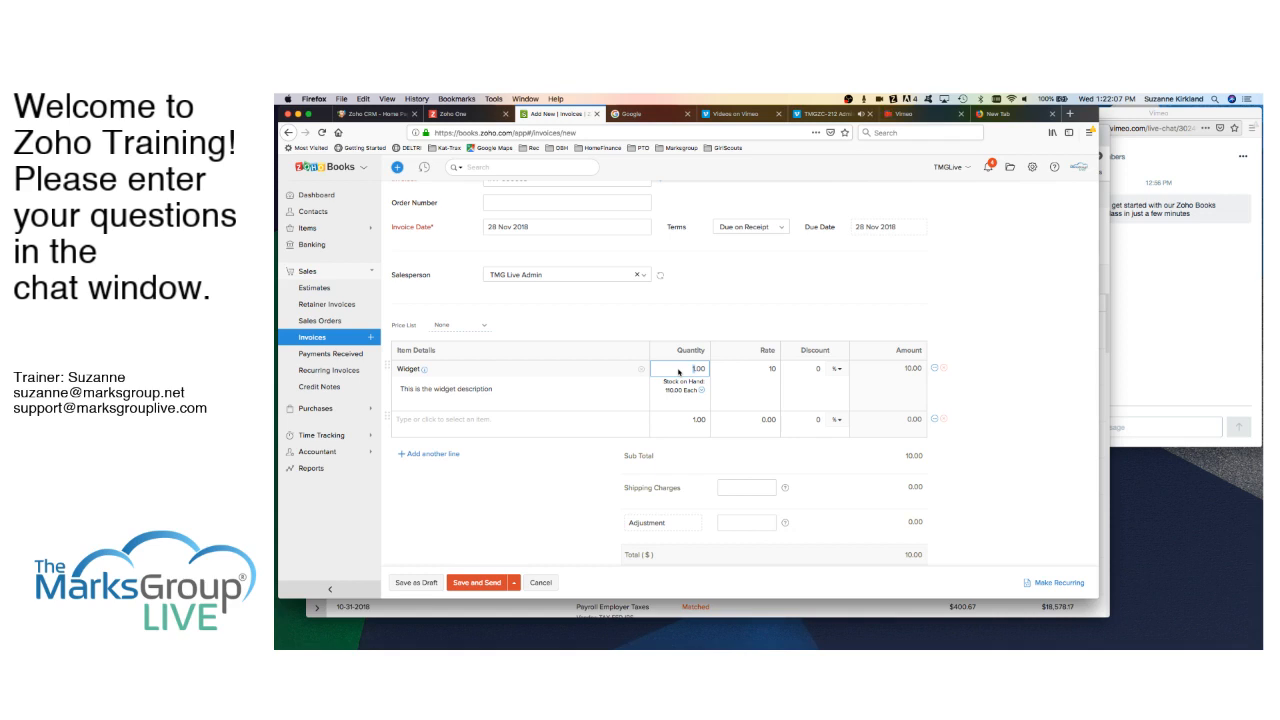
text(50)
key(Tab)
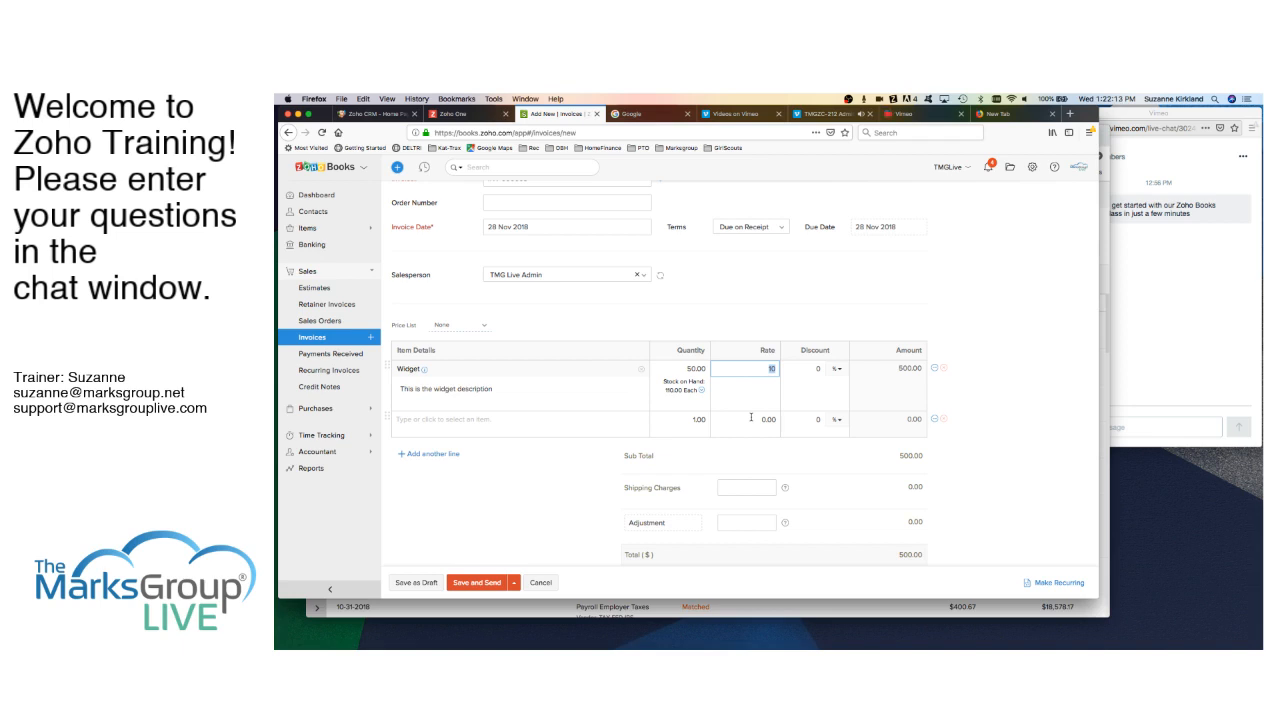
scroll(751, 417, down, 3)
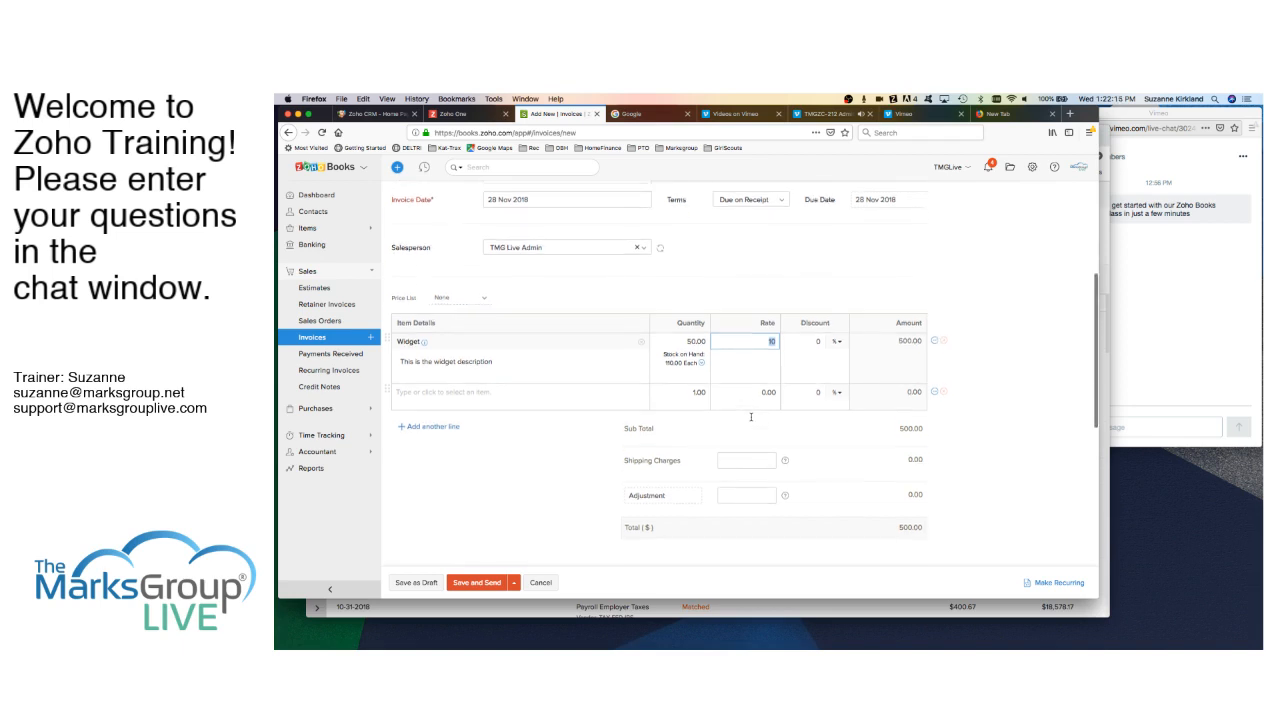
scroll(751, 420, up, 3)
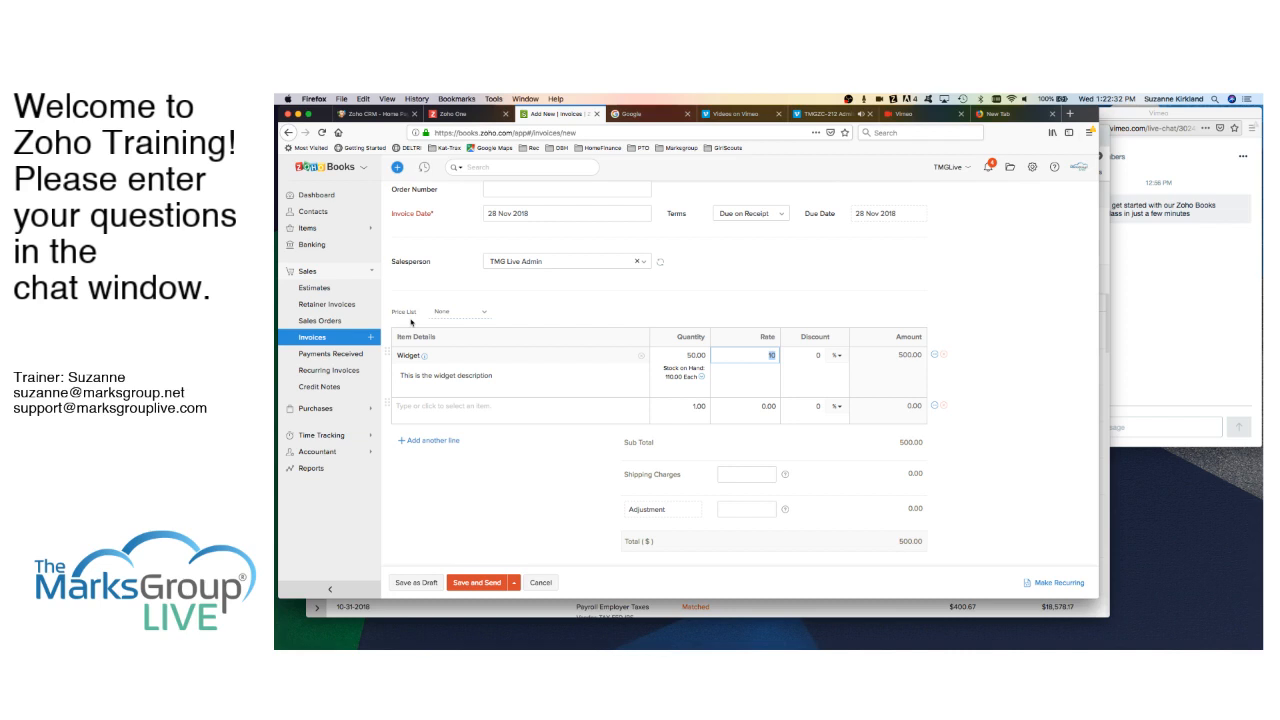
- Apply the Demo Price list, dropping the Widget rate to 9 and the total to 450.00
click(477, 316)
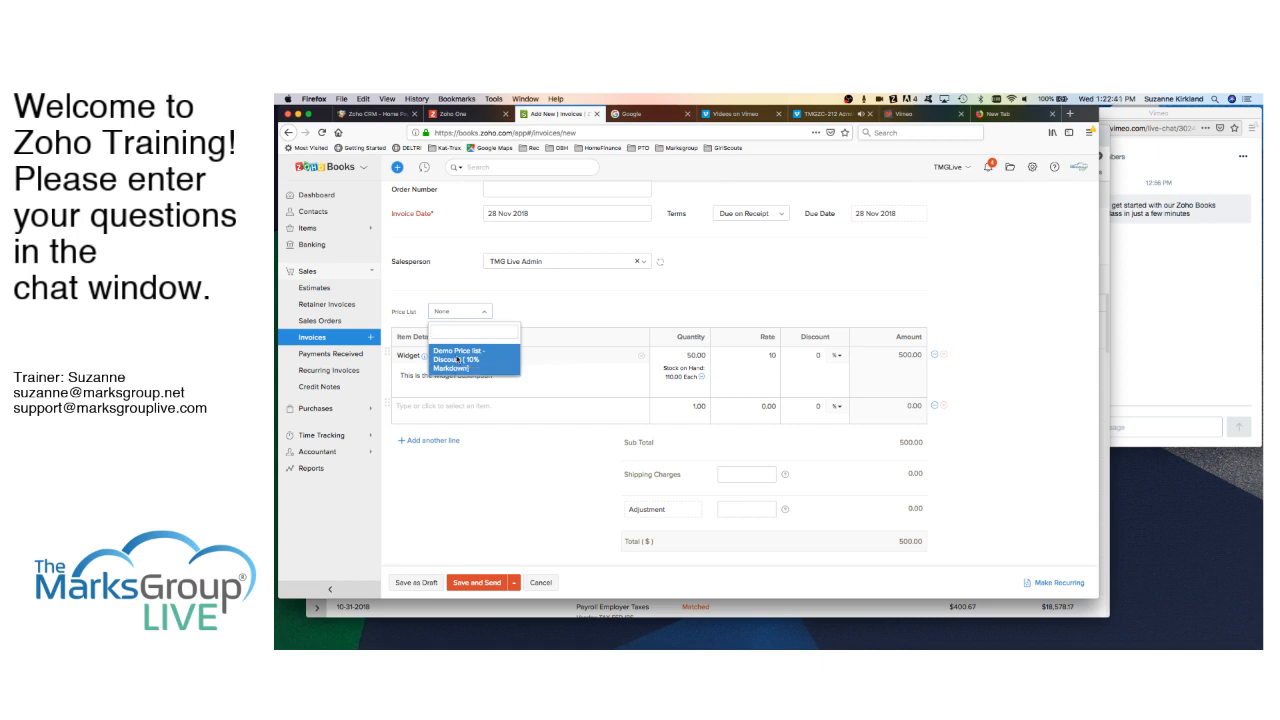
click(456, 358)
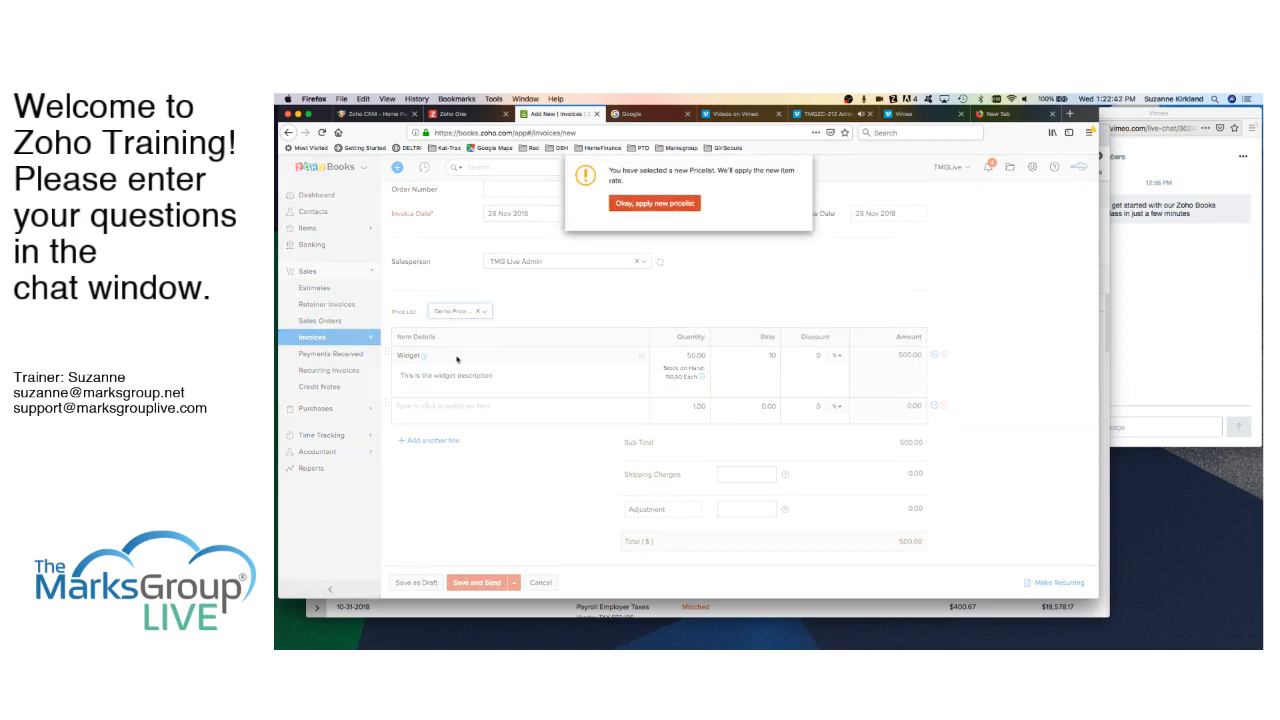
click(663, 207)
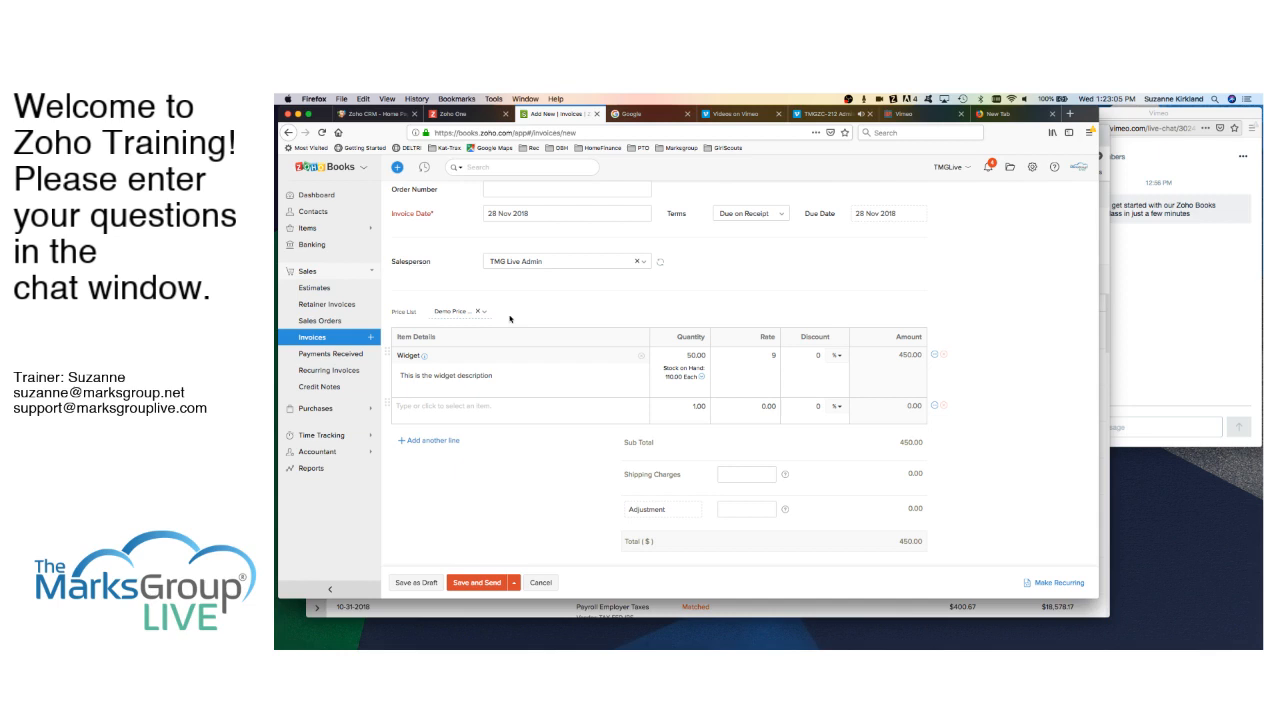
- Keep the Widget line's discount unit as a percentage and review the invoice
click(842, 359)
click(838, 376)
click(818, 356)
scroll(512, 460, down, 3)
scroll(512, 460, up, 1)
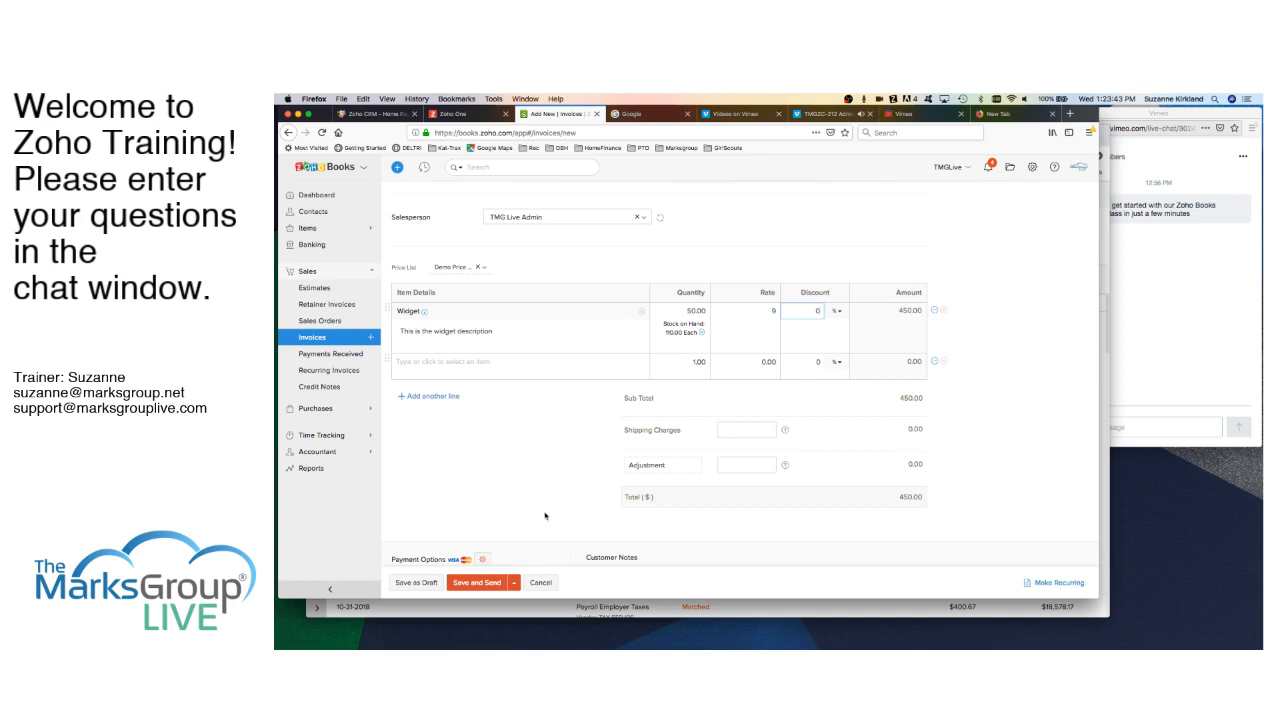
scroll(840, 425, down, 3)
scroll(545, 516, down, 1)
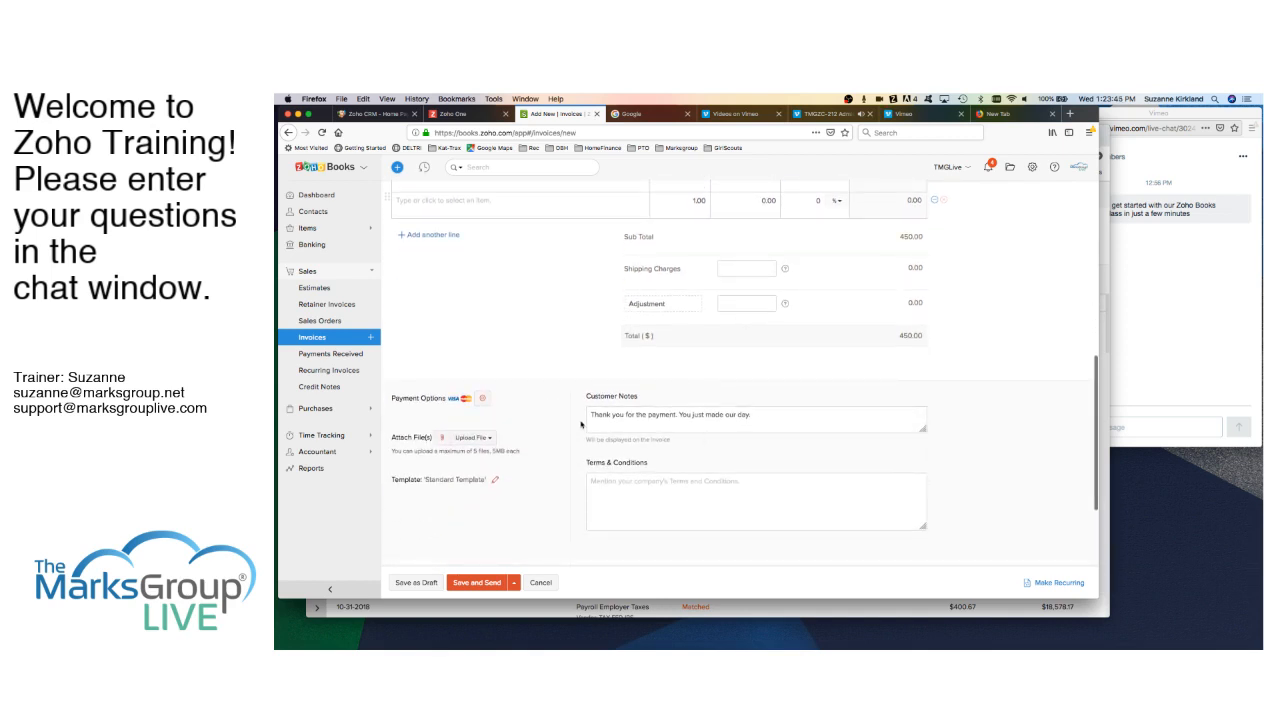
scroll(555, 500, down, 2)
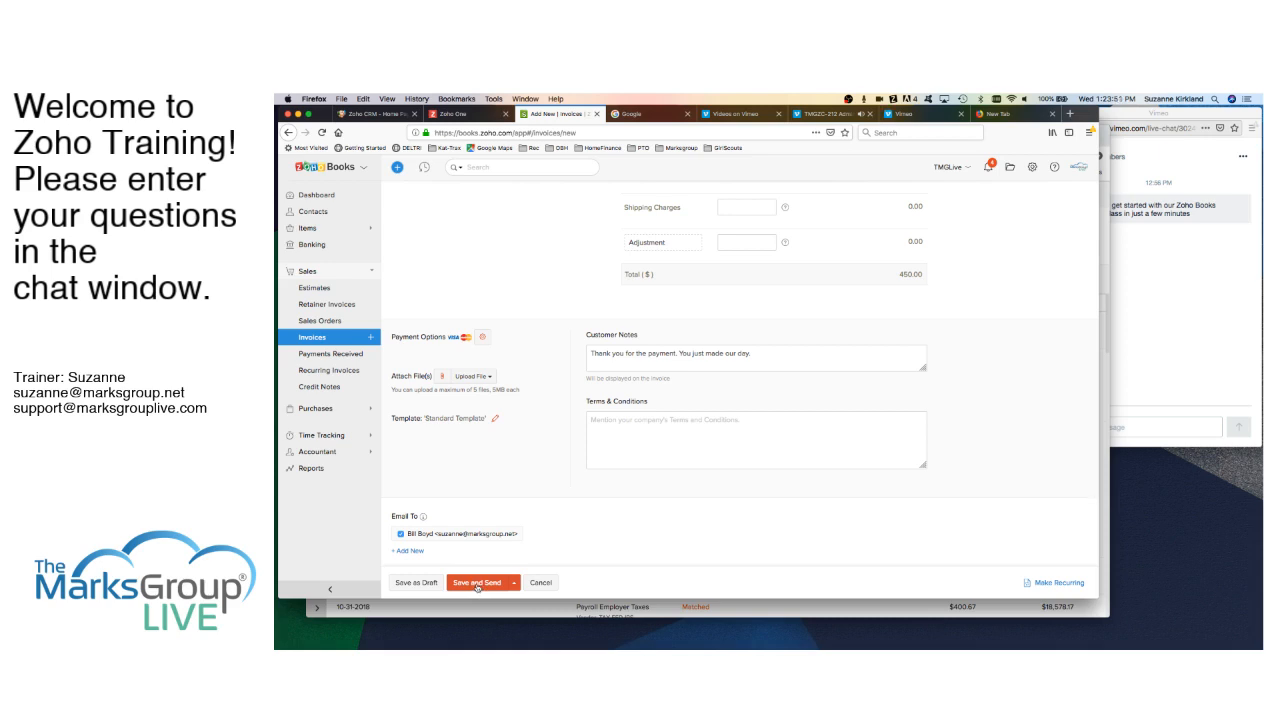
- Save invoice INV-000003 but cancel the email to Bill's Boats, leaving it a draft
click(478, 585)
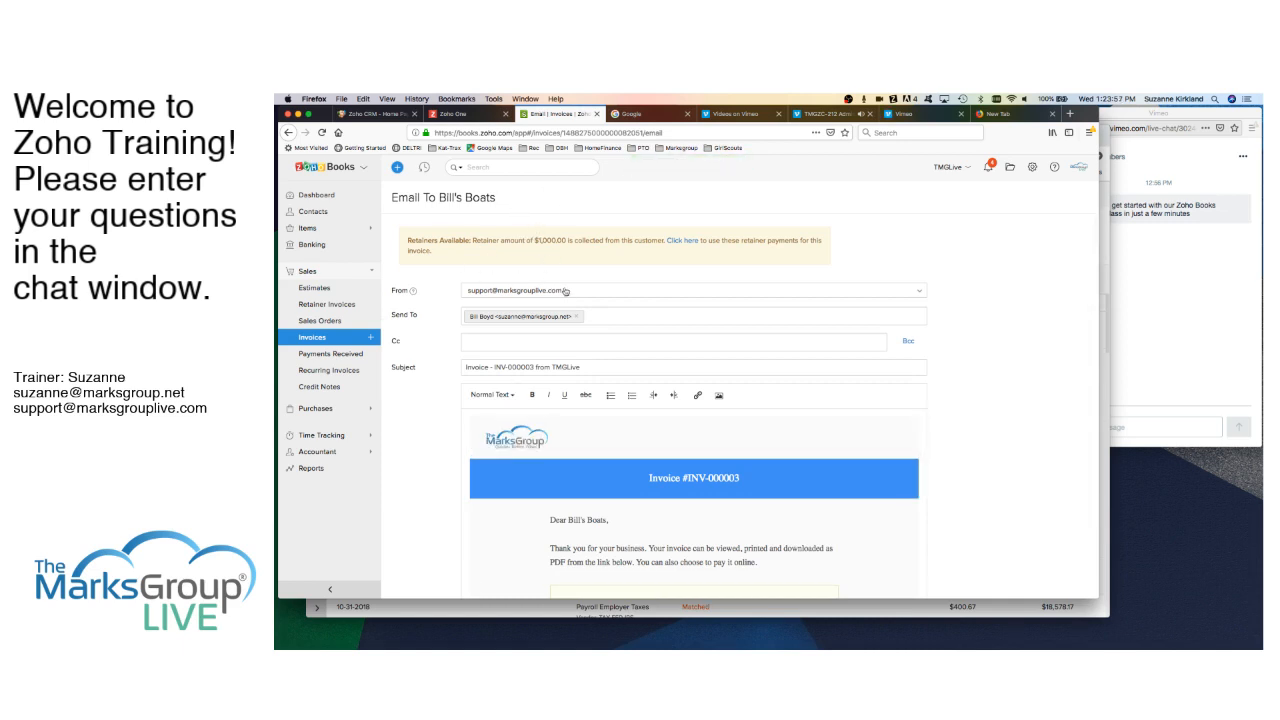
scroll(720, 360, down, 5)
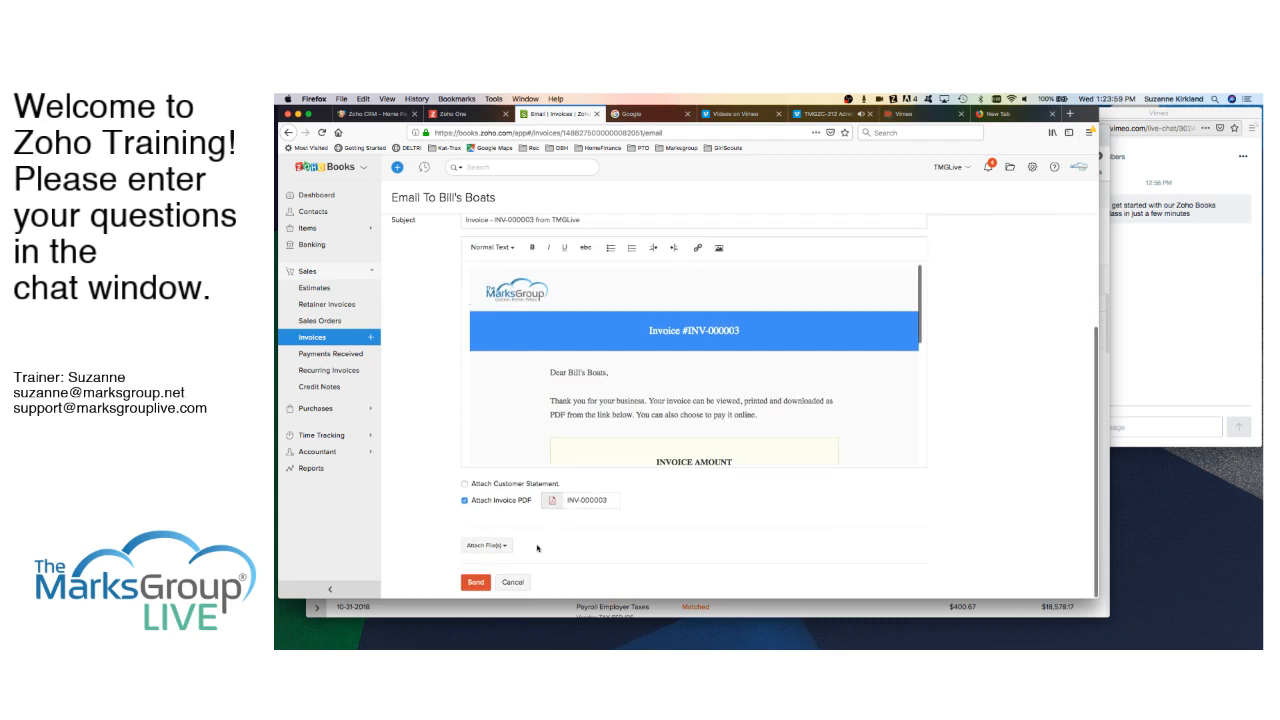
click(514, 588)
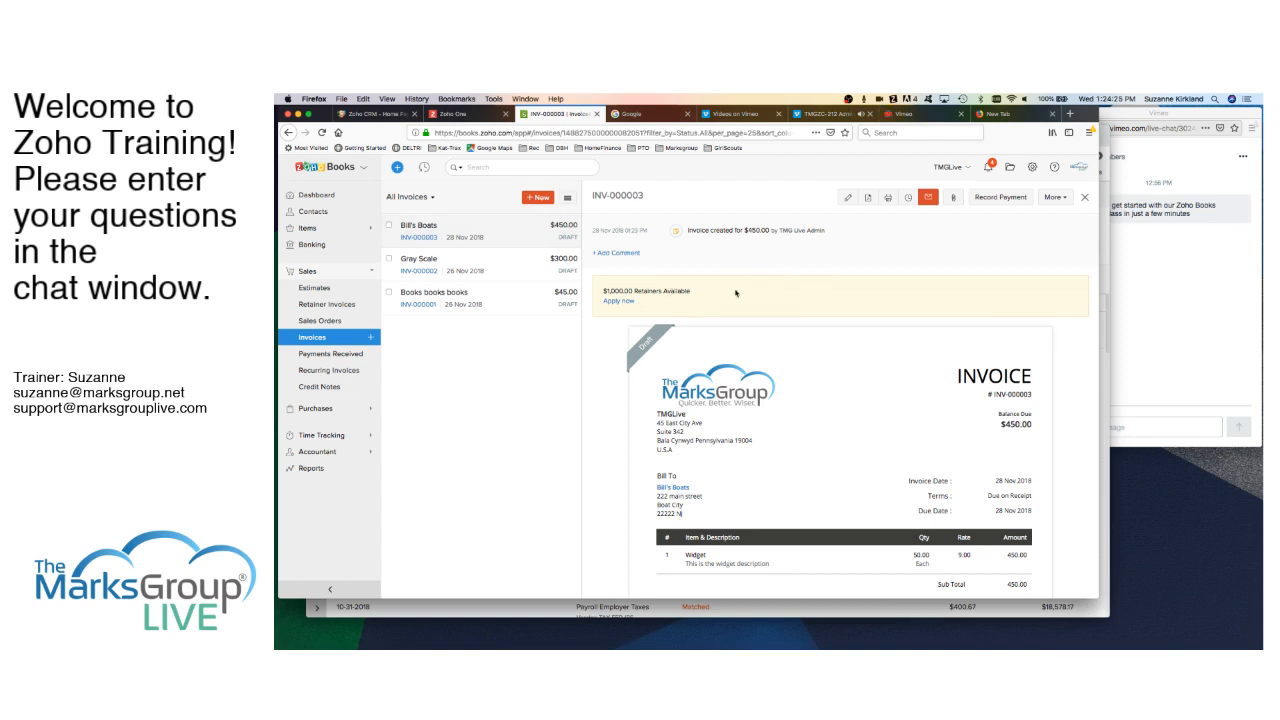
- Apply 450.00 of the retainer to INV-000003 so it is marked Paid
click(626, 302)
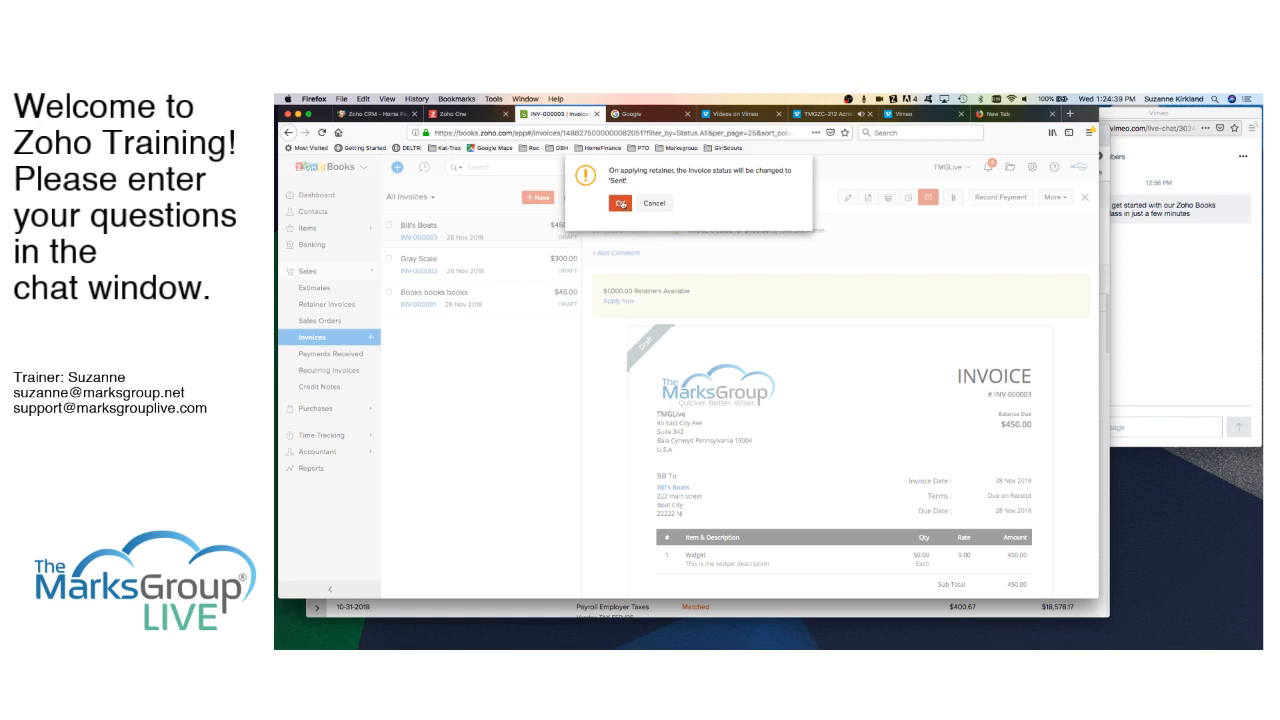
click(621, 204)
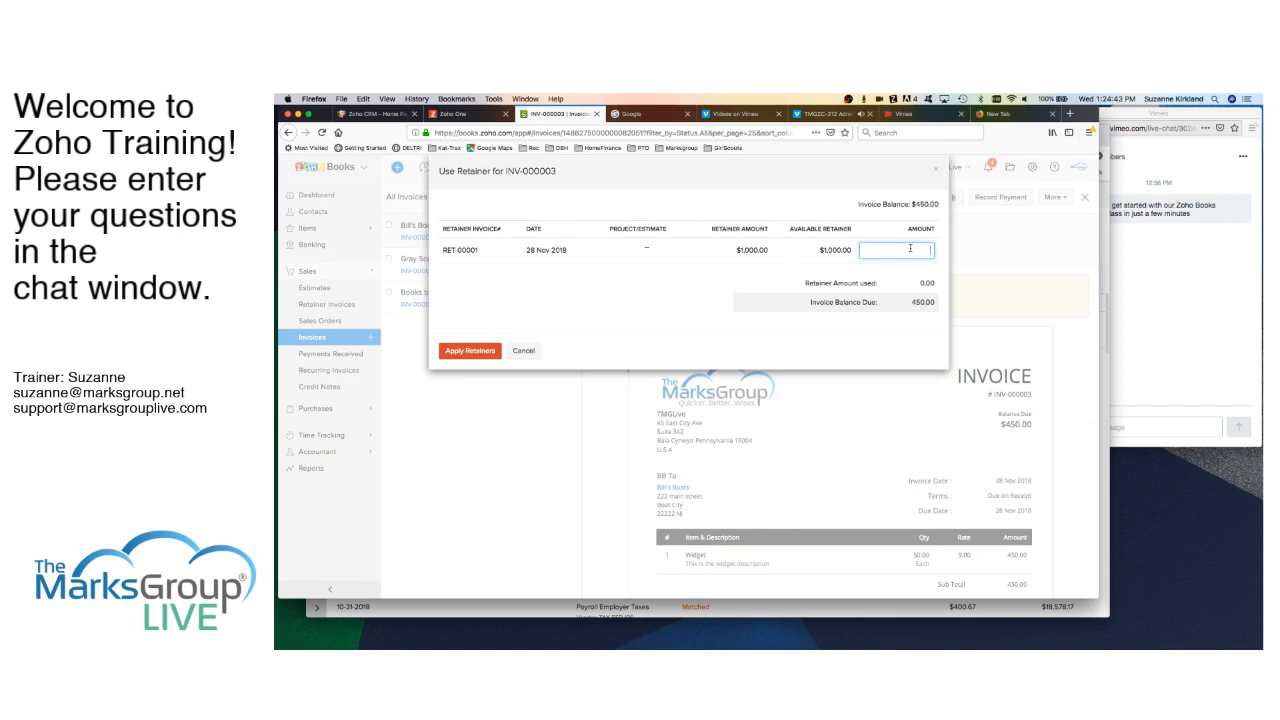
text(500)
key(BackSpace)
key(BackSpace)
key(BackSpace)
text(450)
click(471, 355)
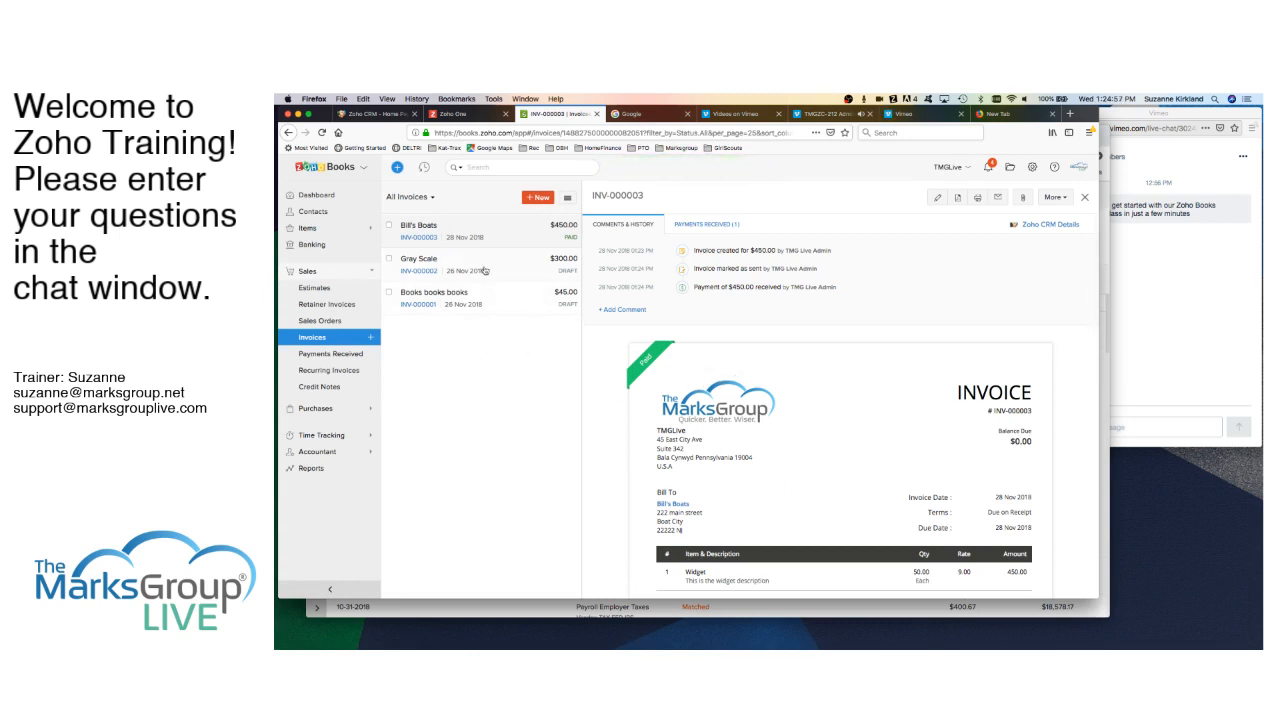
click(327, 303)
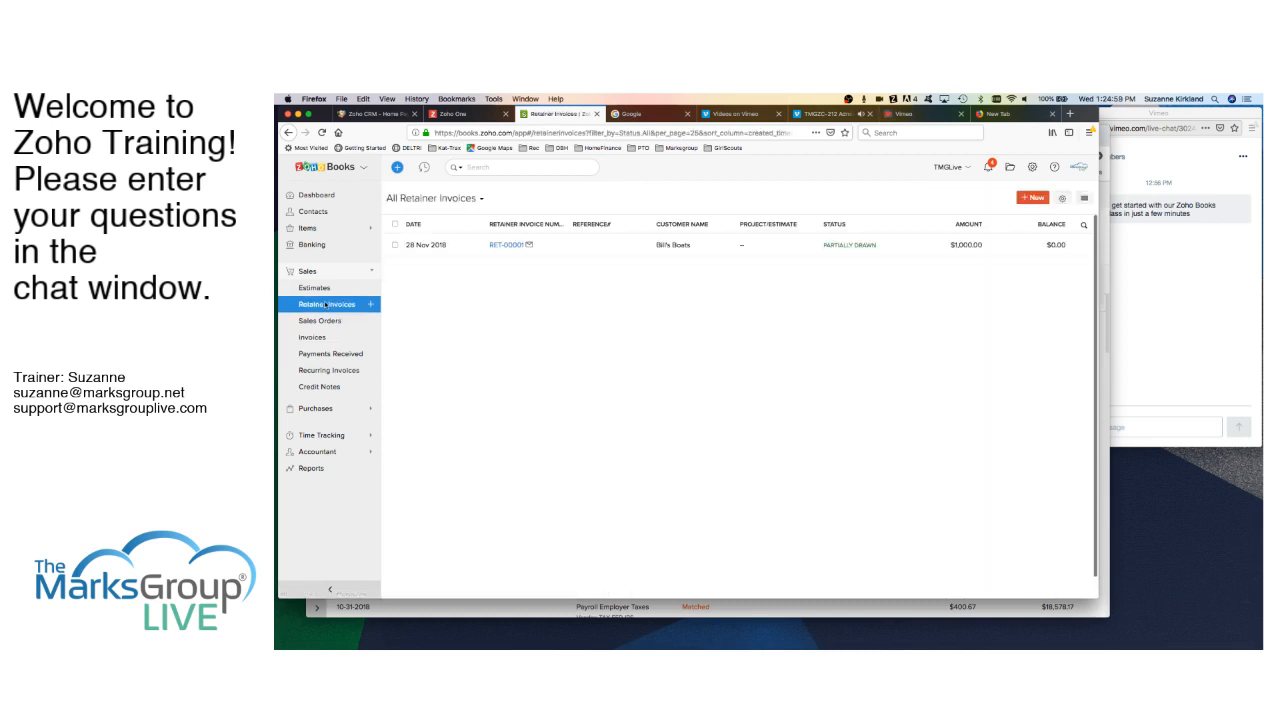
- Open retainer invoice RET-00001 and review its Partially Drawn status and $0.00 balance
click(506, 245)
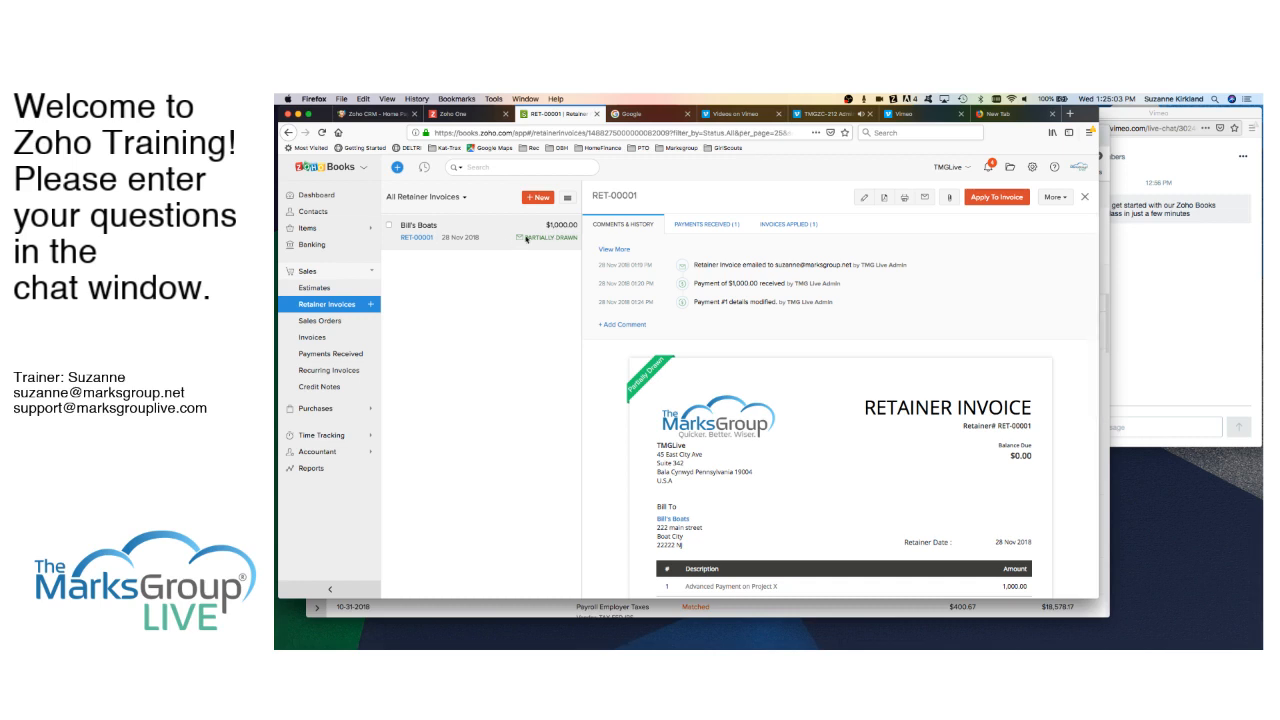
scroll(799, 456, down, 4)
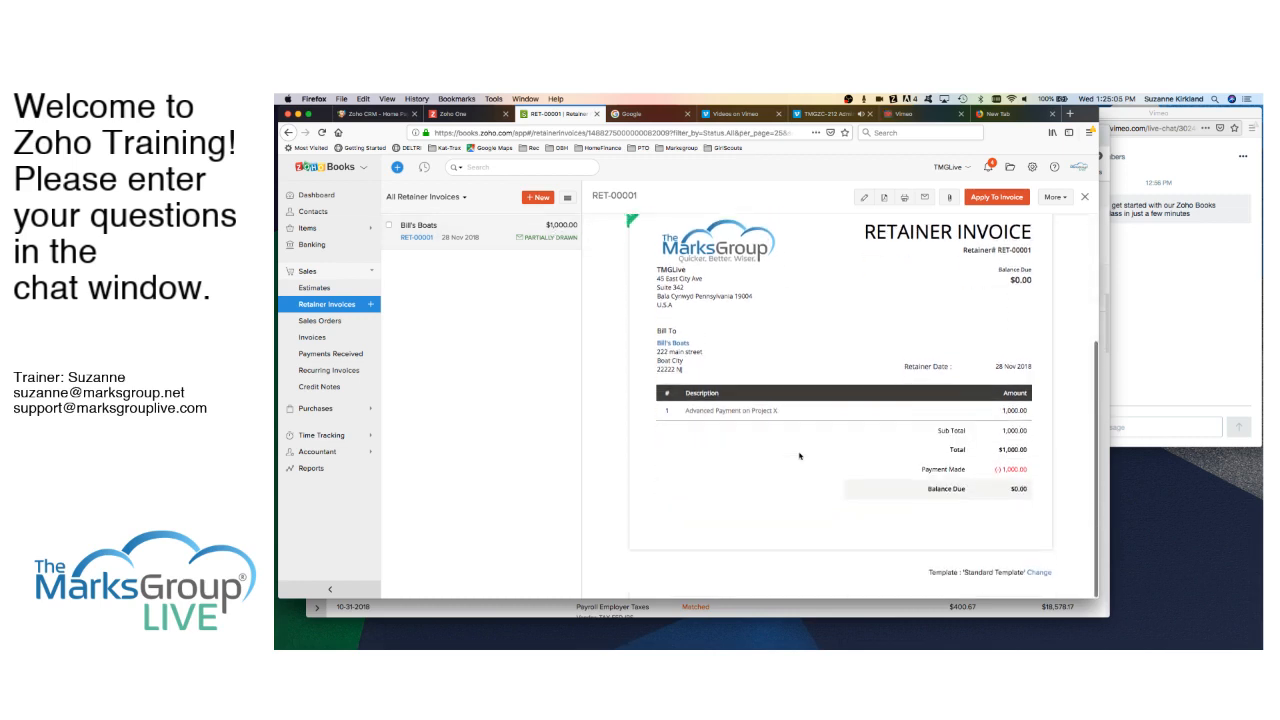
scroll(799, 456, up, 4)
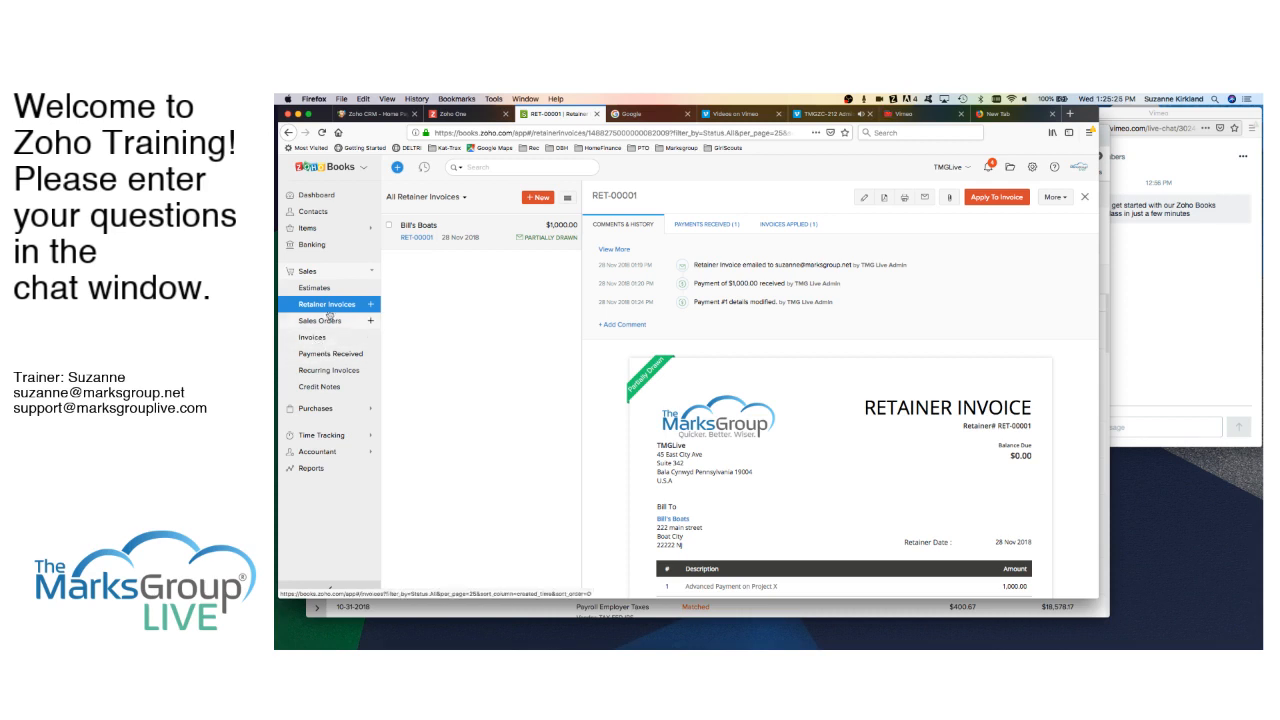
- Start a new received payment and choose Bridgeport Dental Care as the customer
click(323, 355)
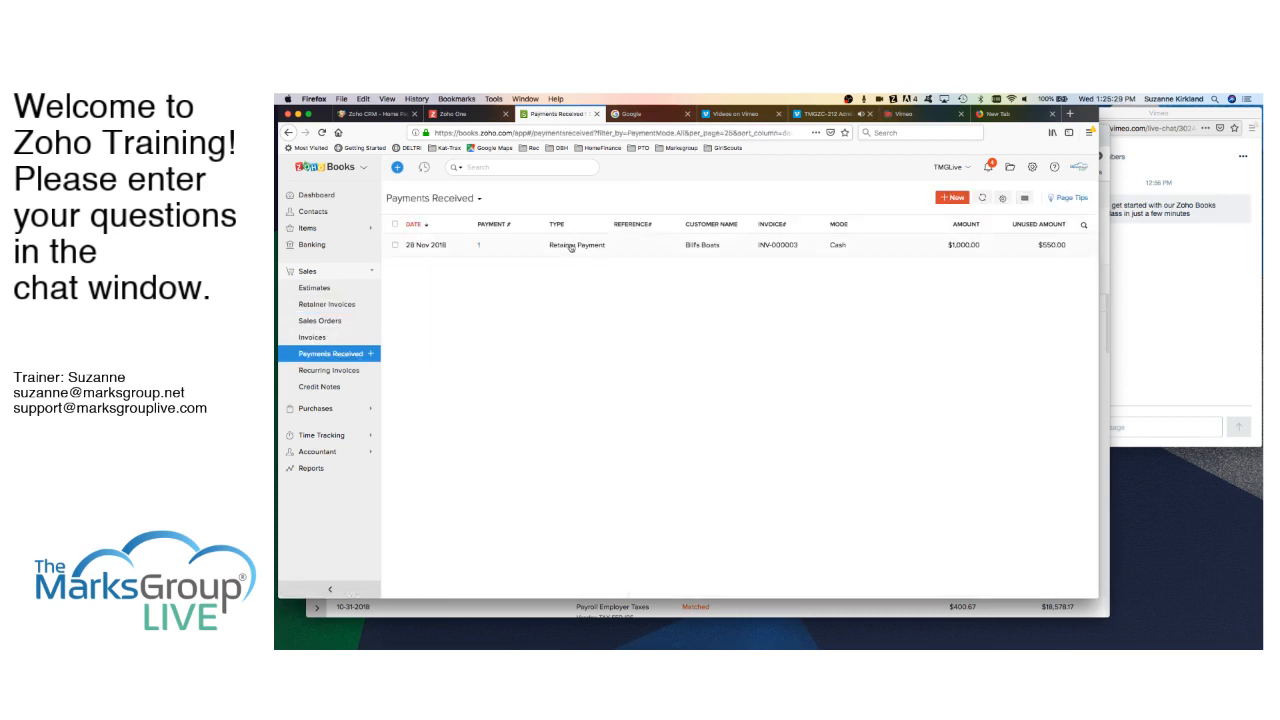
click(956, 198)
click(616, 238)
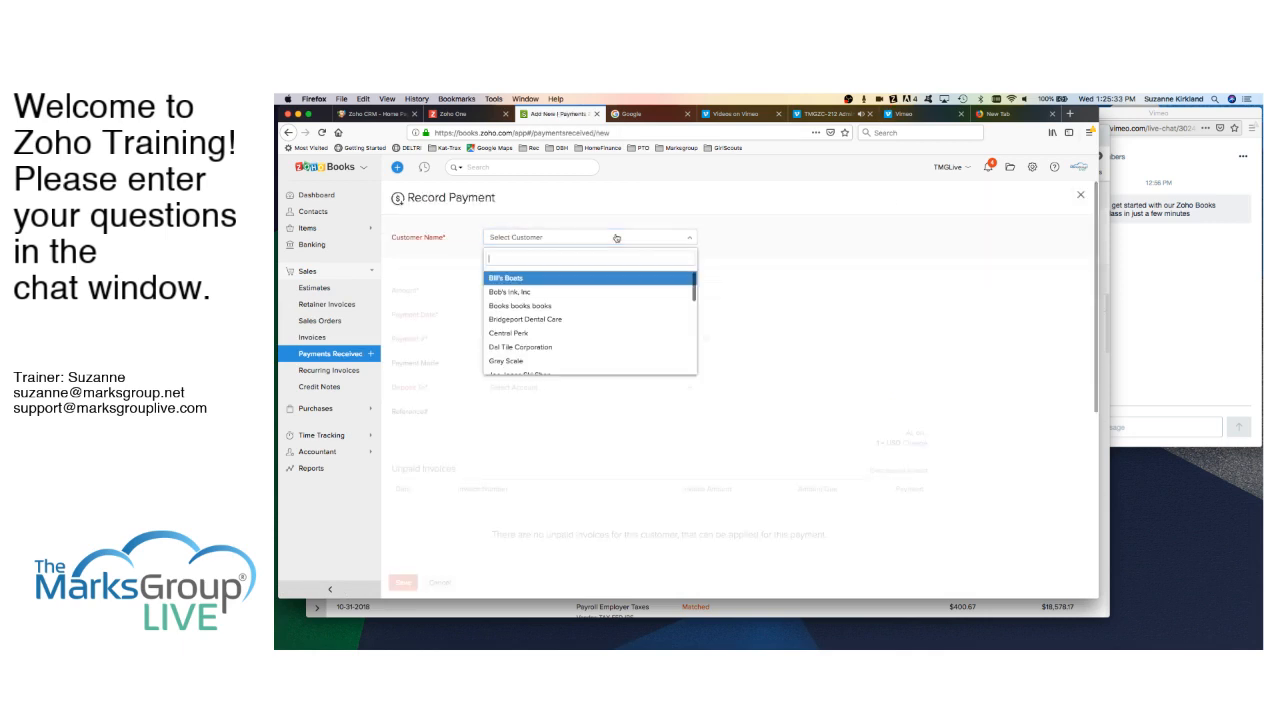
click(534, 320)
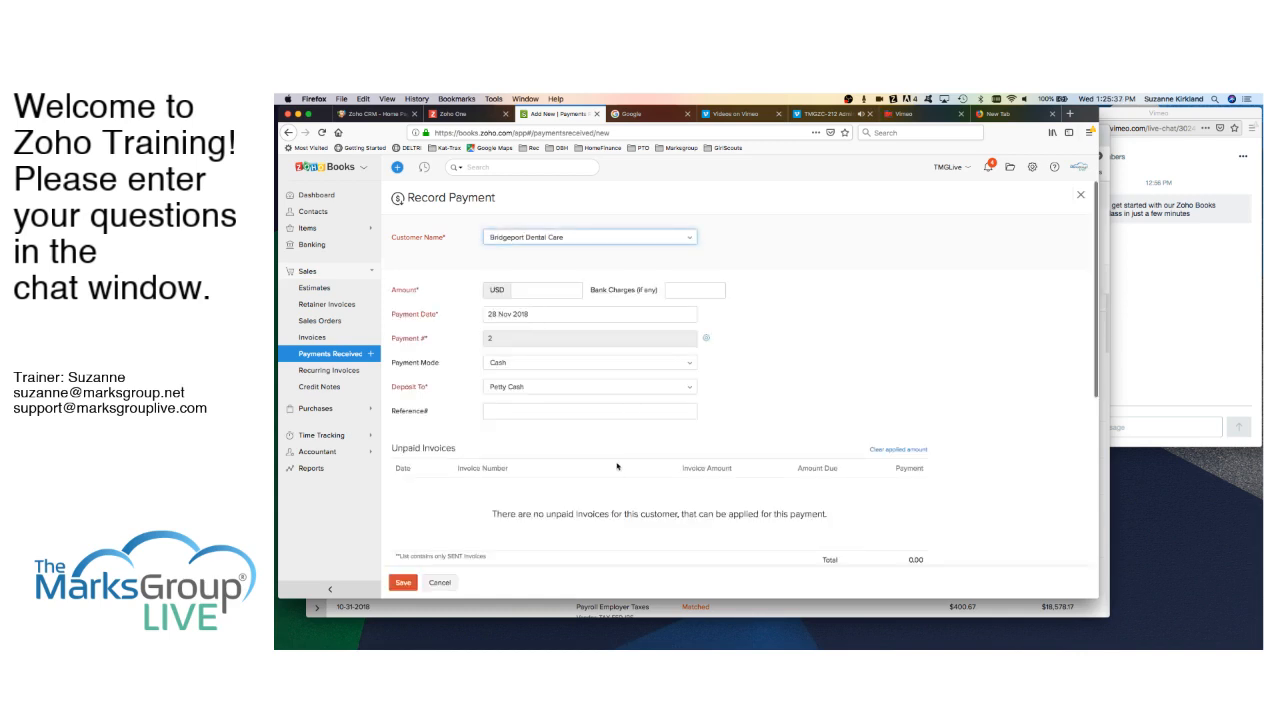
scroll(617, 466, down, 2)
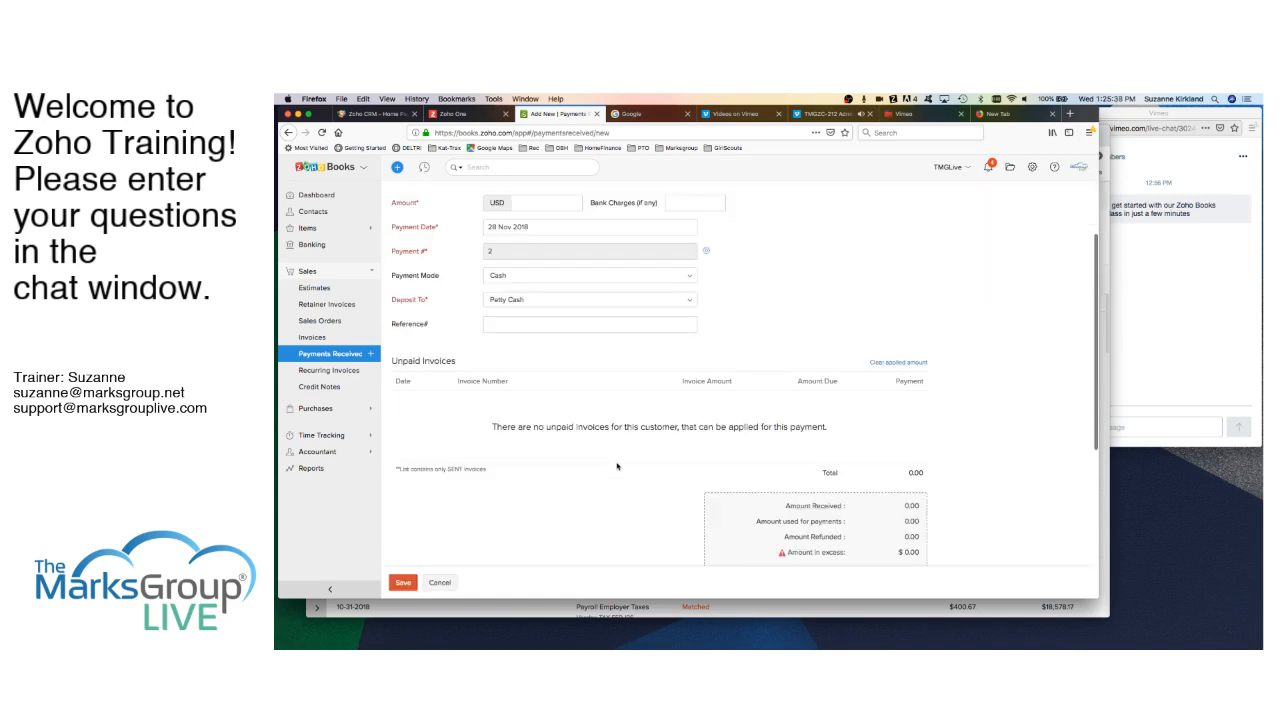
scroll(617, 466, down, 1)
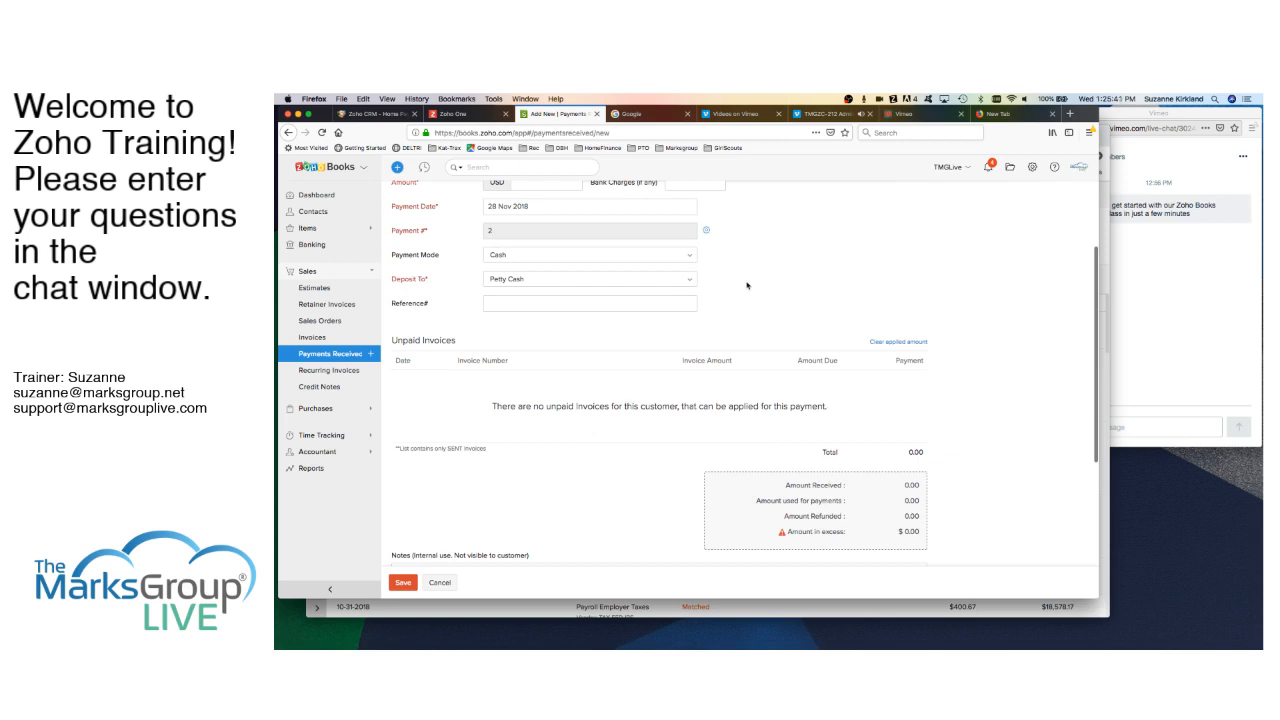
scroll(746, 286, up, 3)
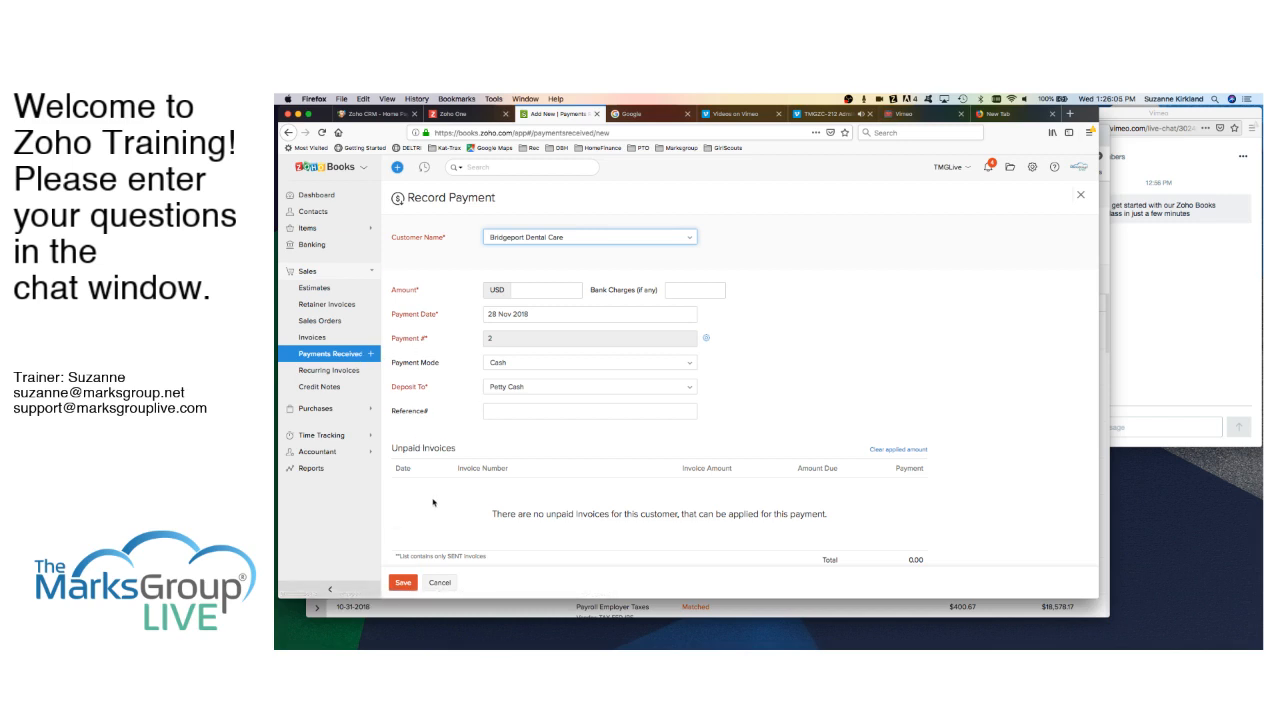
scroll(415, 440, down, 2)
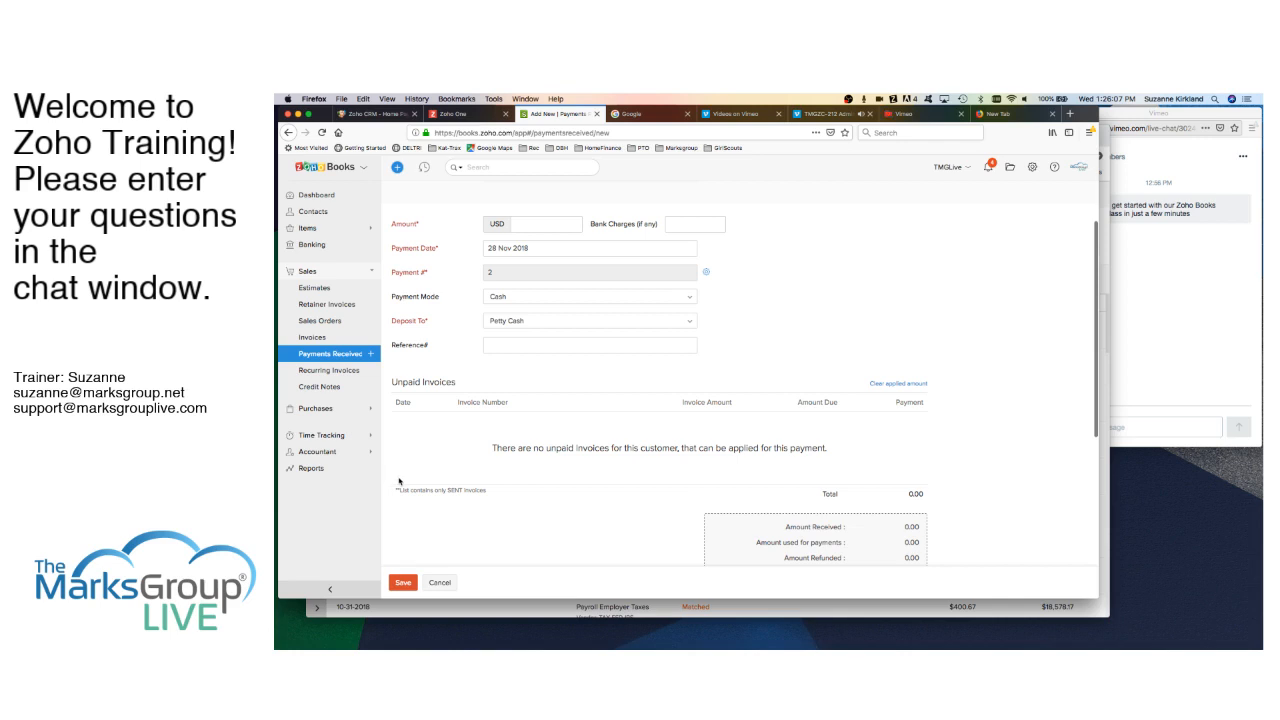
- Open invoice INV-000001 from the All Invoices list
click(311, 338)
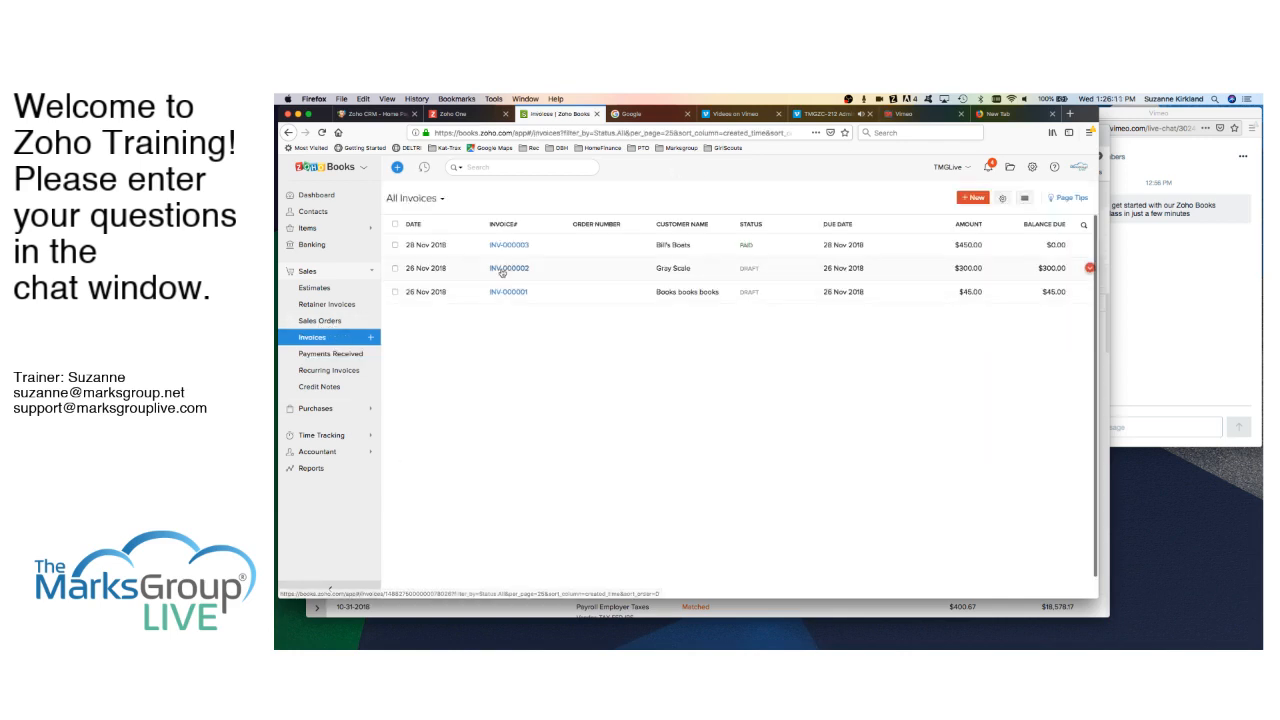
click(508, 292)
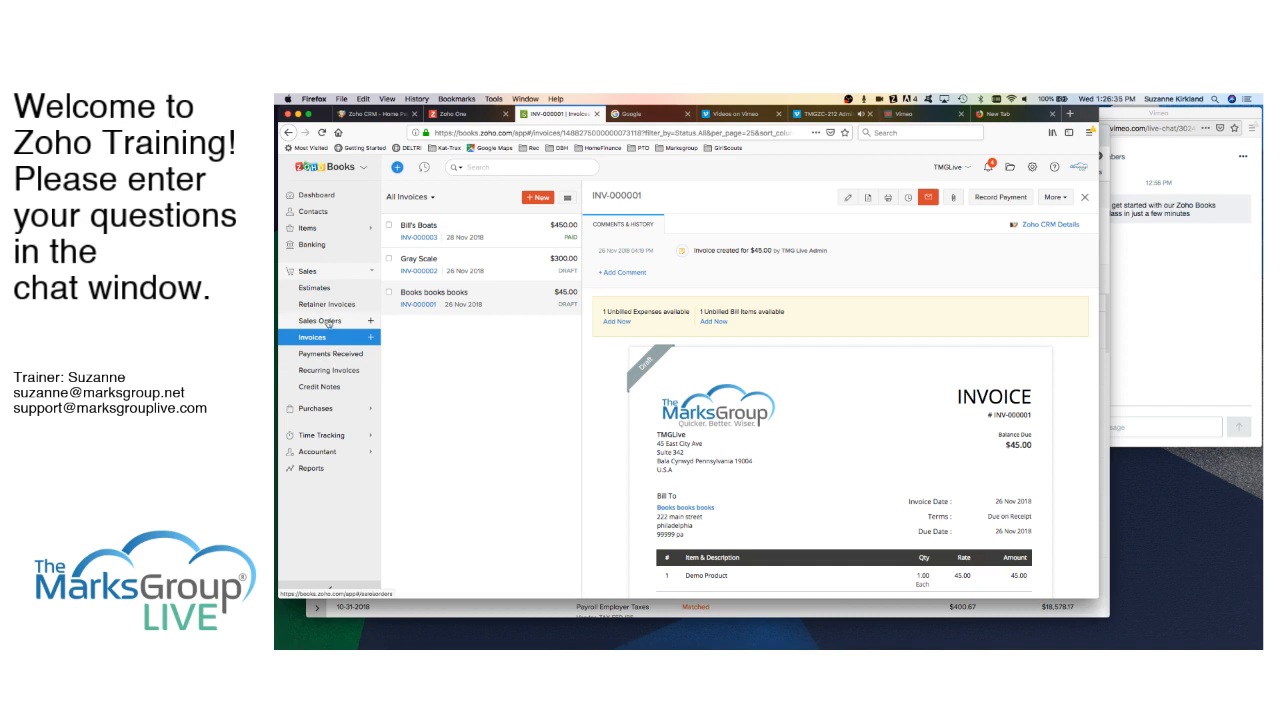
- Create recurring profile 'Zoho Subscription' for Bill's Boats, set to repeat every Year
click(329, 371)
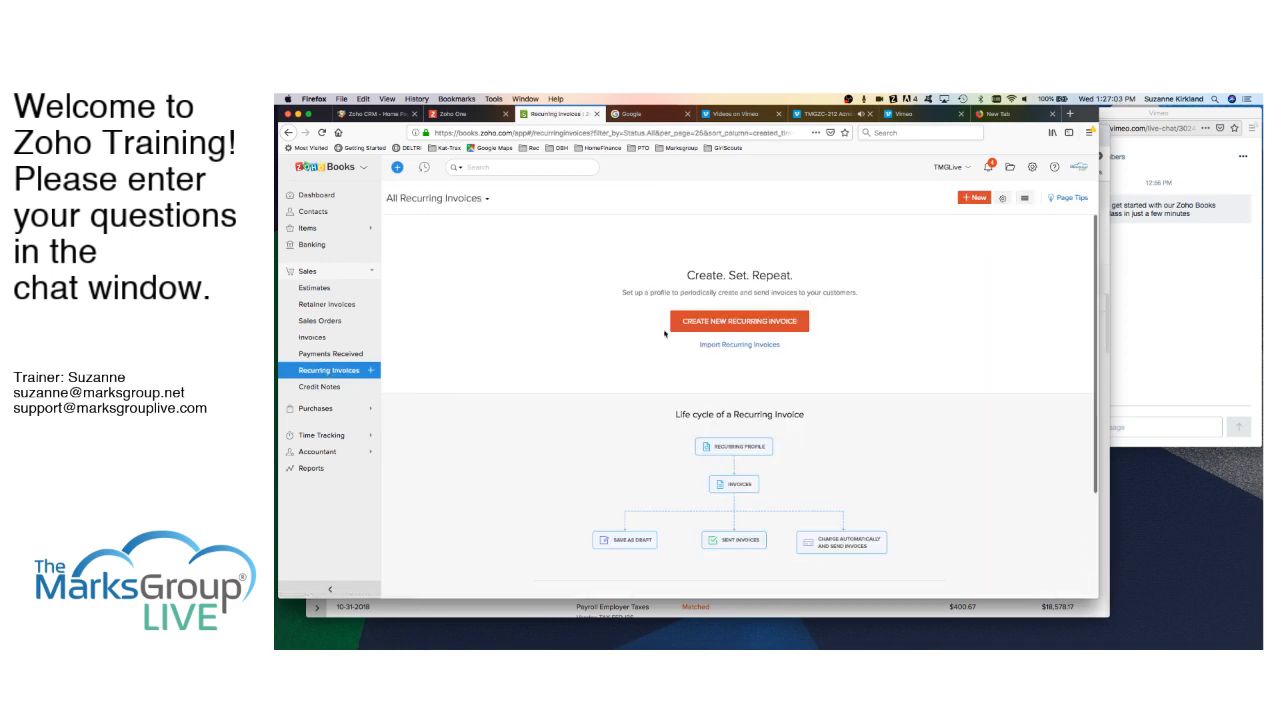
click(718, 321)
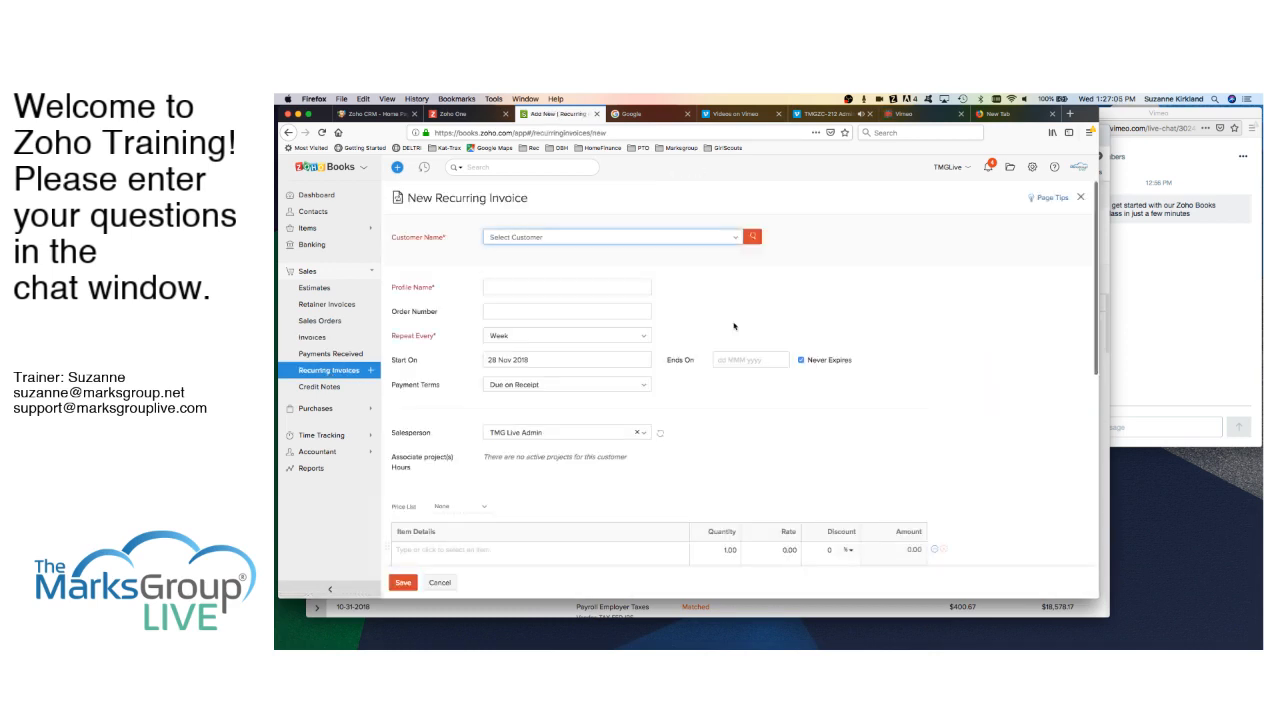
click(628, 240)
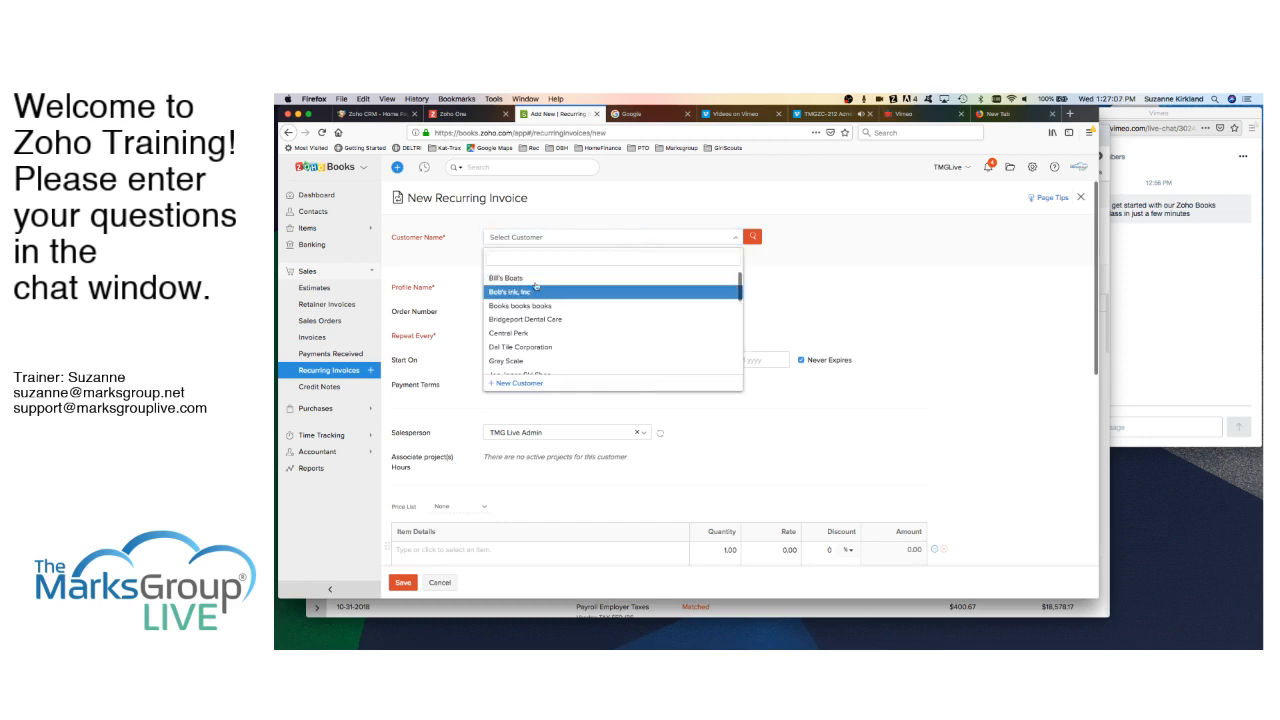
click(534, 279)
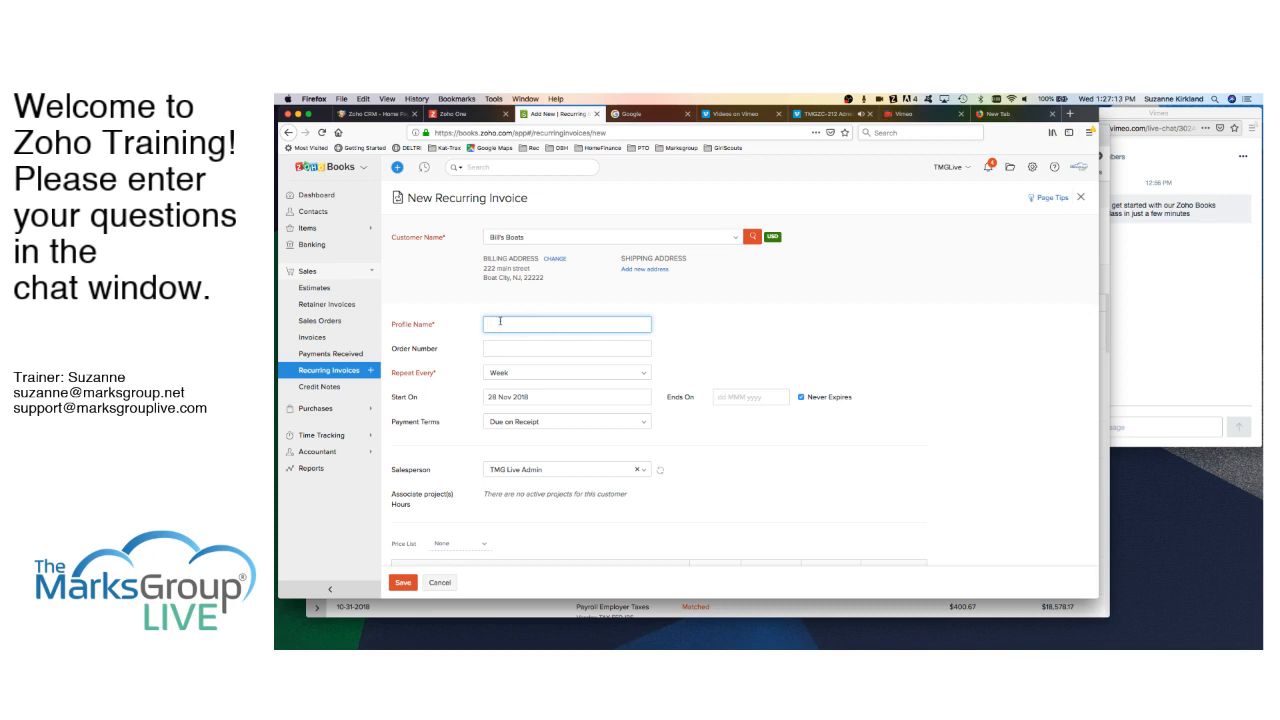
text(Zoho Subscription)
click(520, 377)
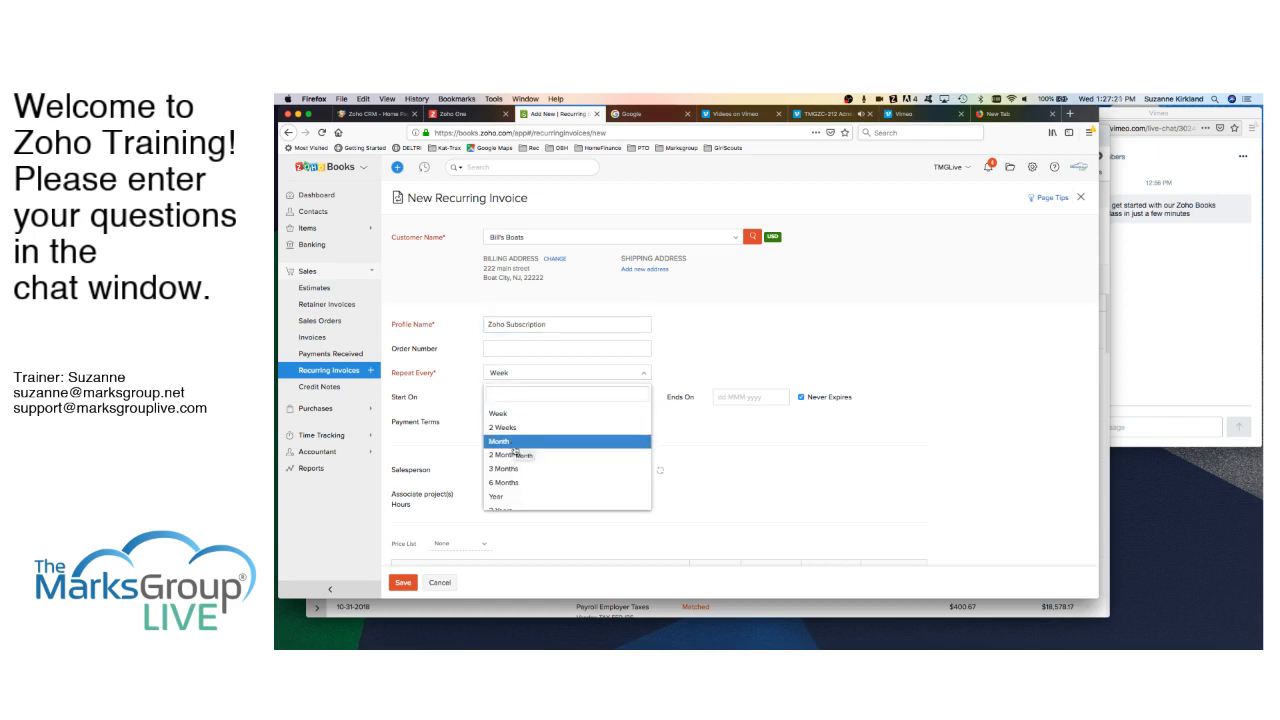
click(511, 497)
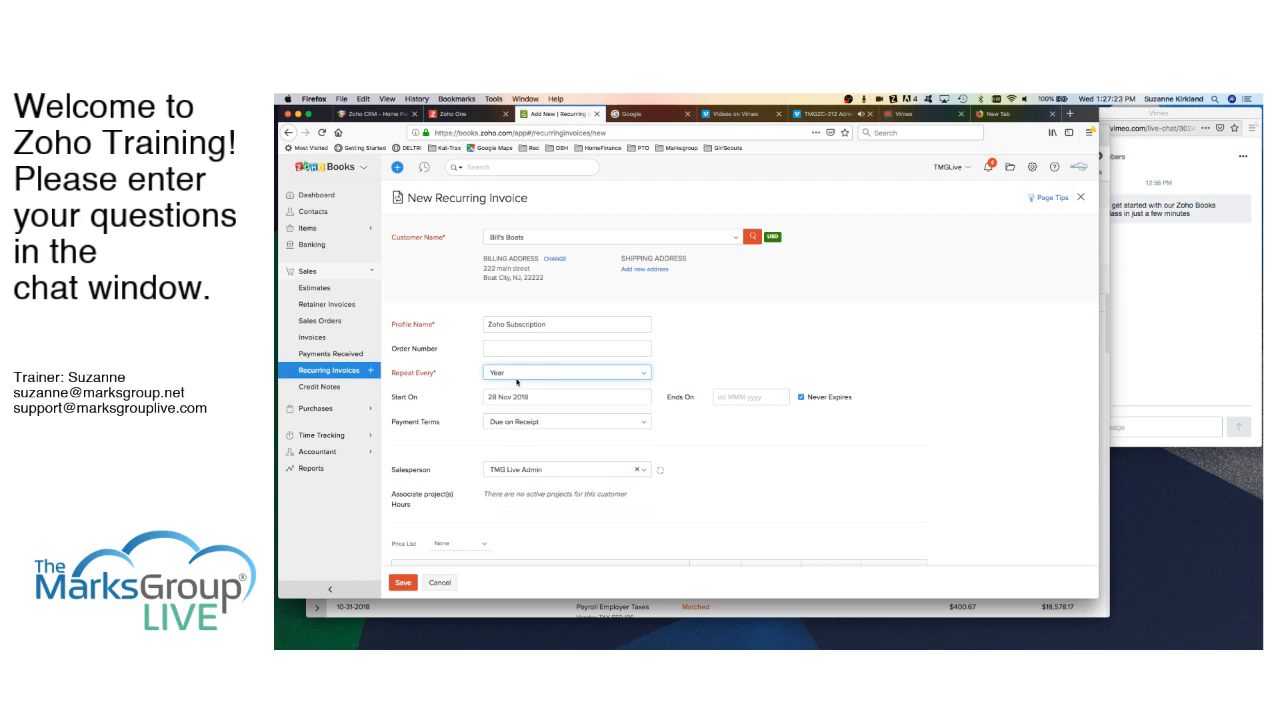
scroll(520, 380, down, 2)
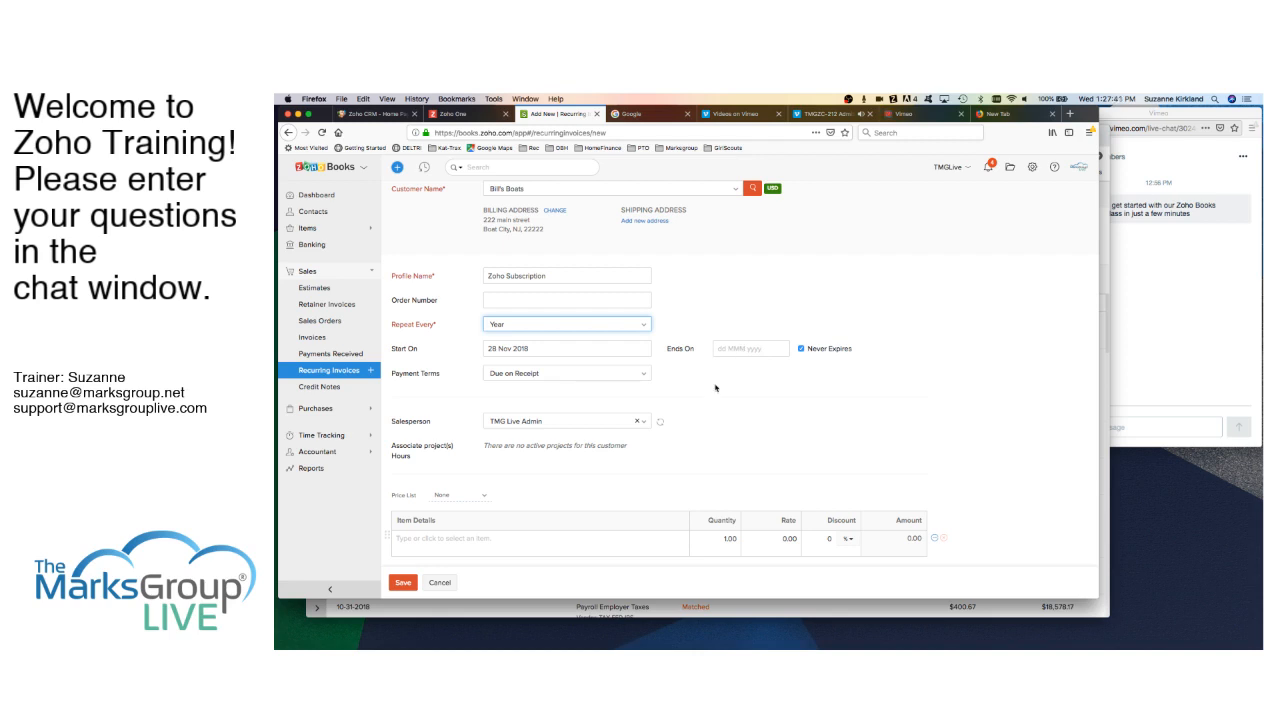
- Add Zoho One as the profile's line item at 30.00 and review the totals
scroll(708, 460, down, 3)
scroll(616, 377, up, 1)
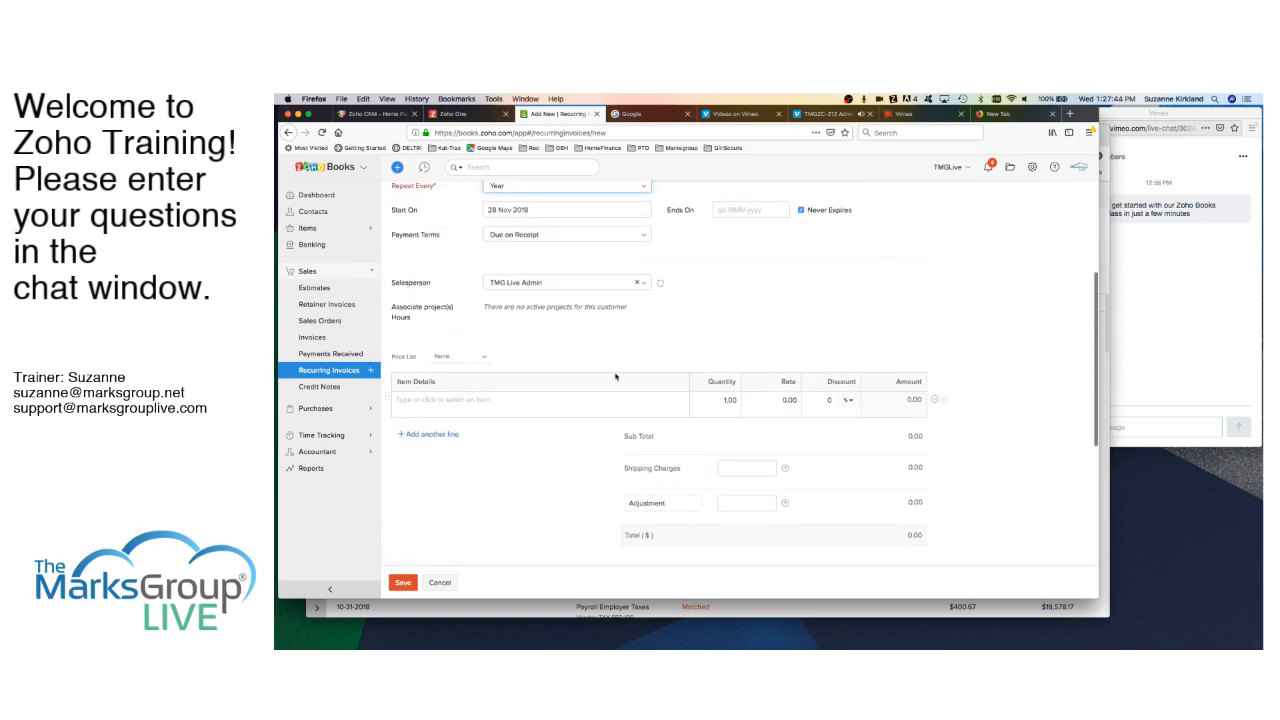
click(437, 400)
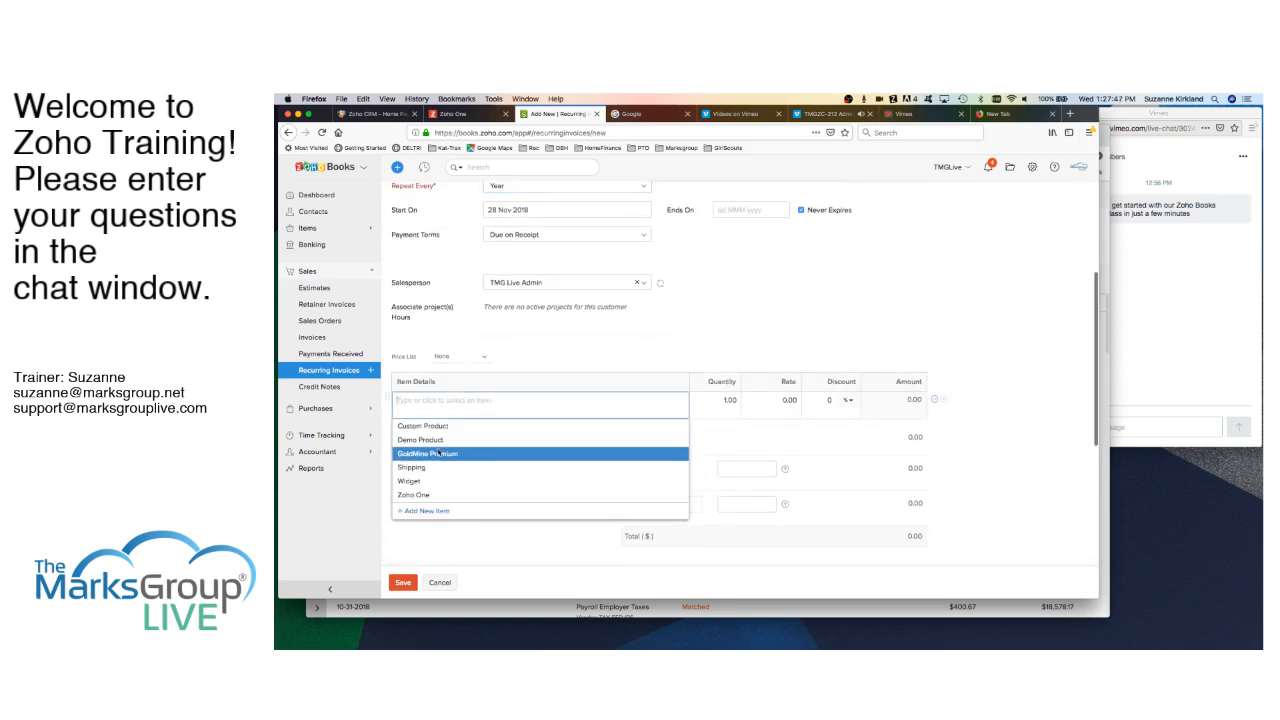
scroll(434, 475, down, 2)
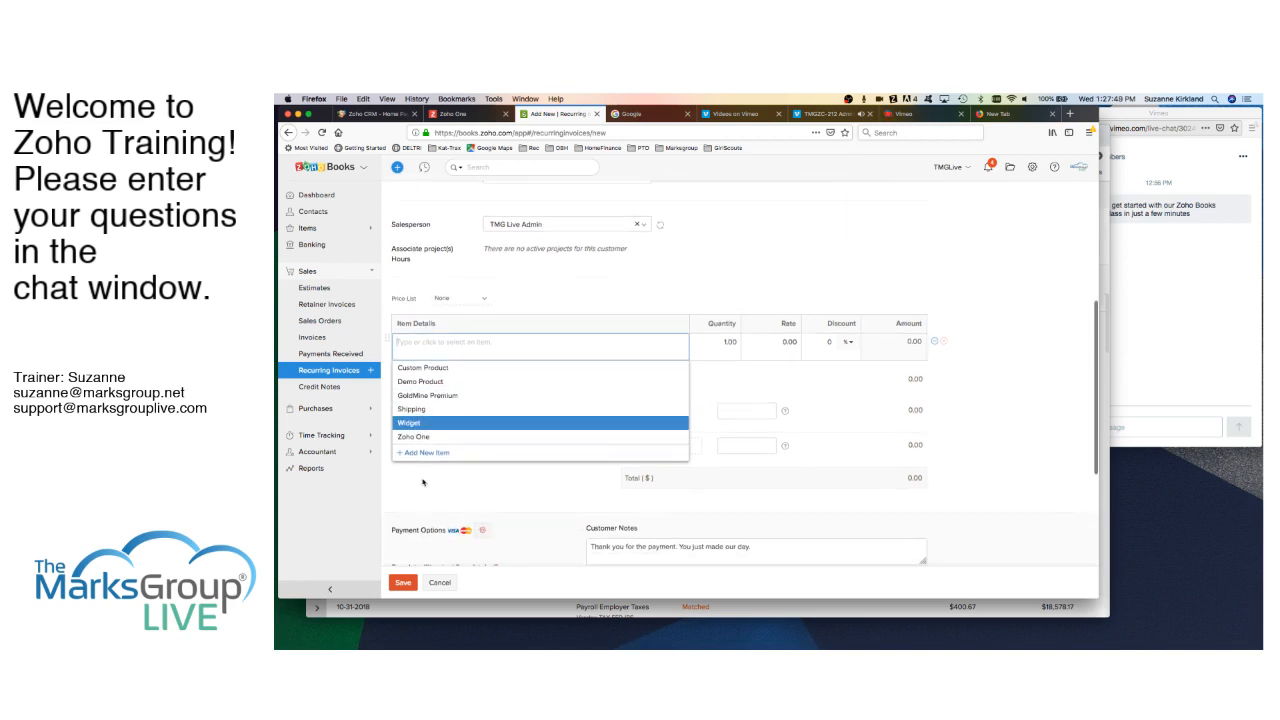
click(431, 438)
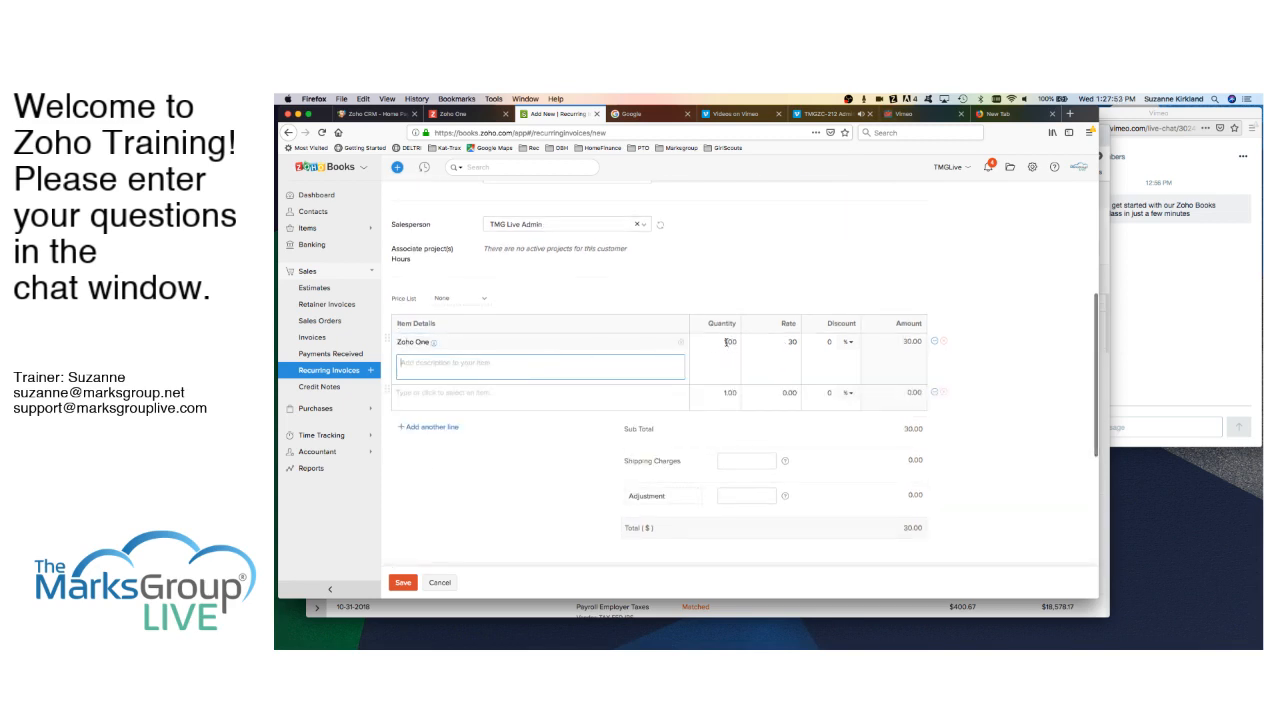
scroll(615, 233, up, 3)
scroll(639, 293, down, 2)
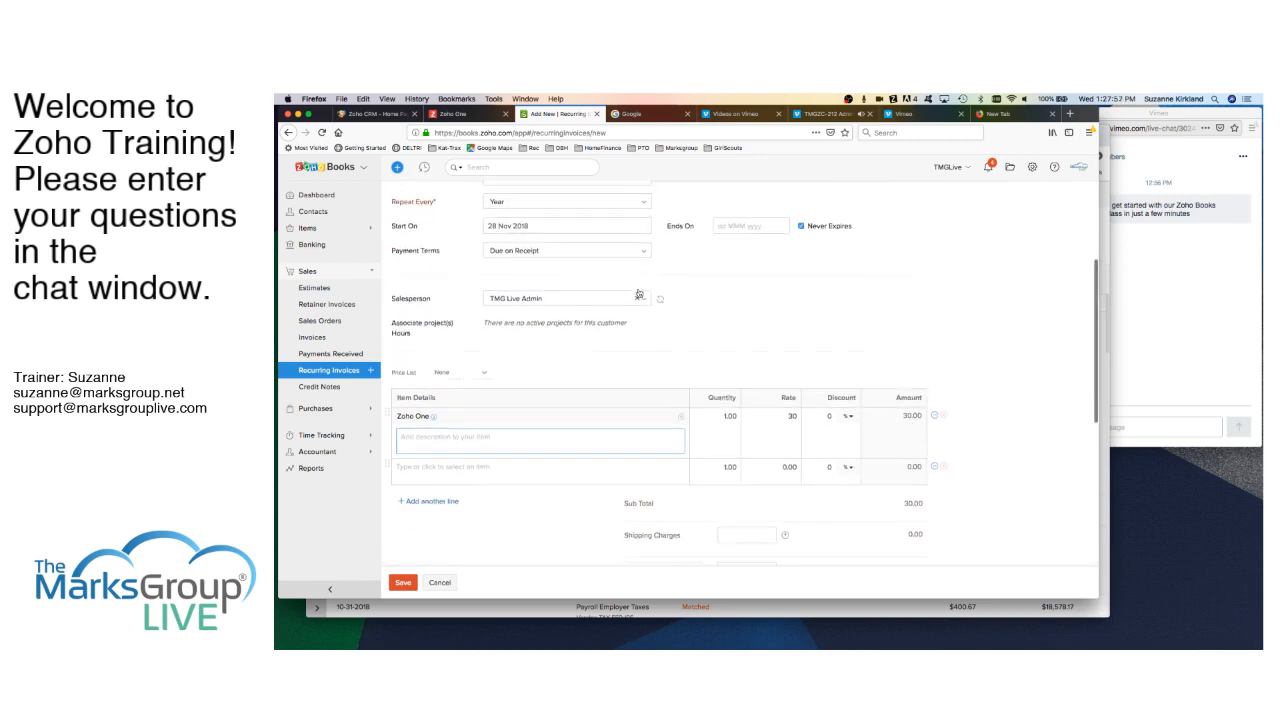
scroll(520, 492, down, 2)
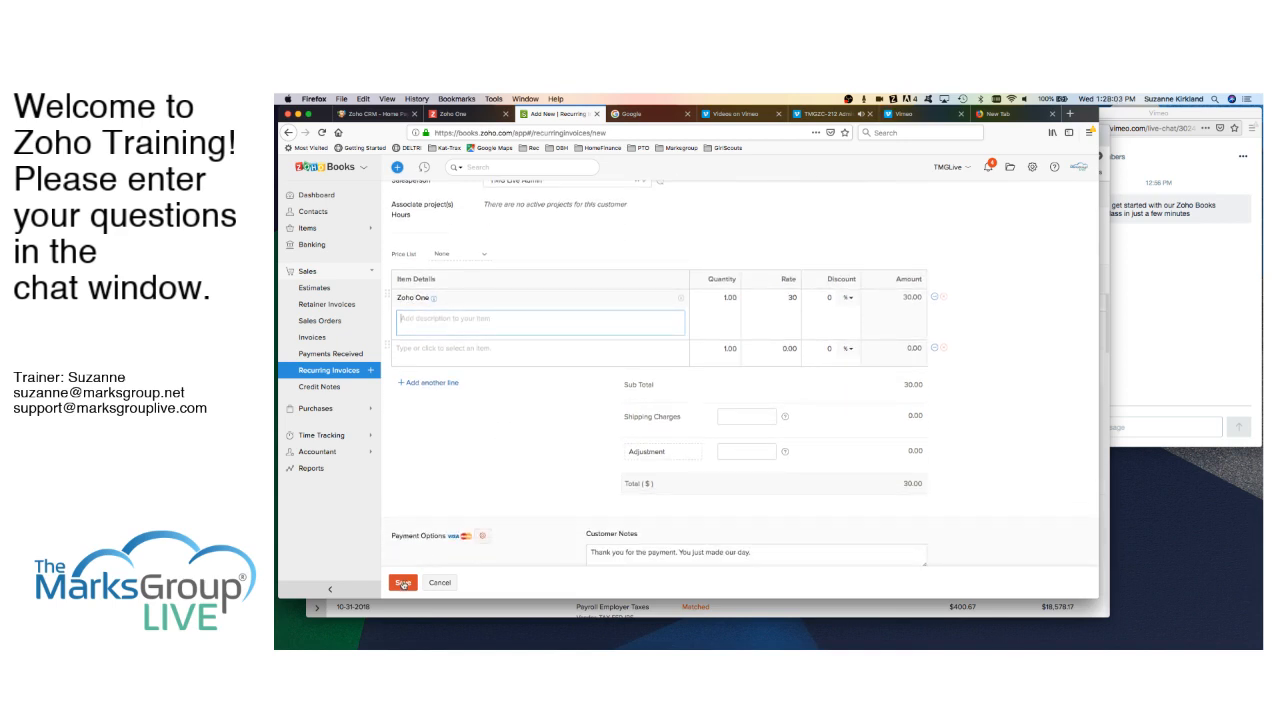
scroll(497, 449, up, 4)
scroll(496, 449, up, 3)
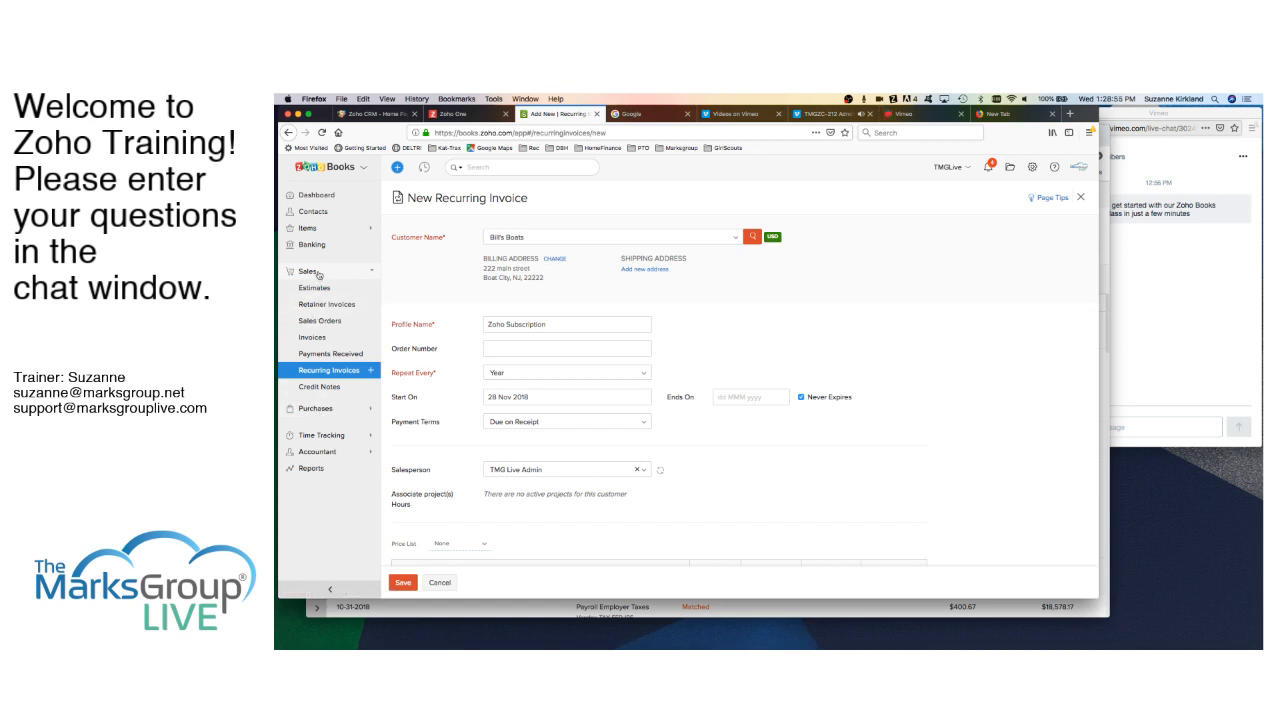
- Cancel the unsaved Bill's Boats recurring invoice and leave the page without saving
click(316, 410)
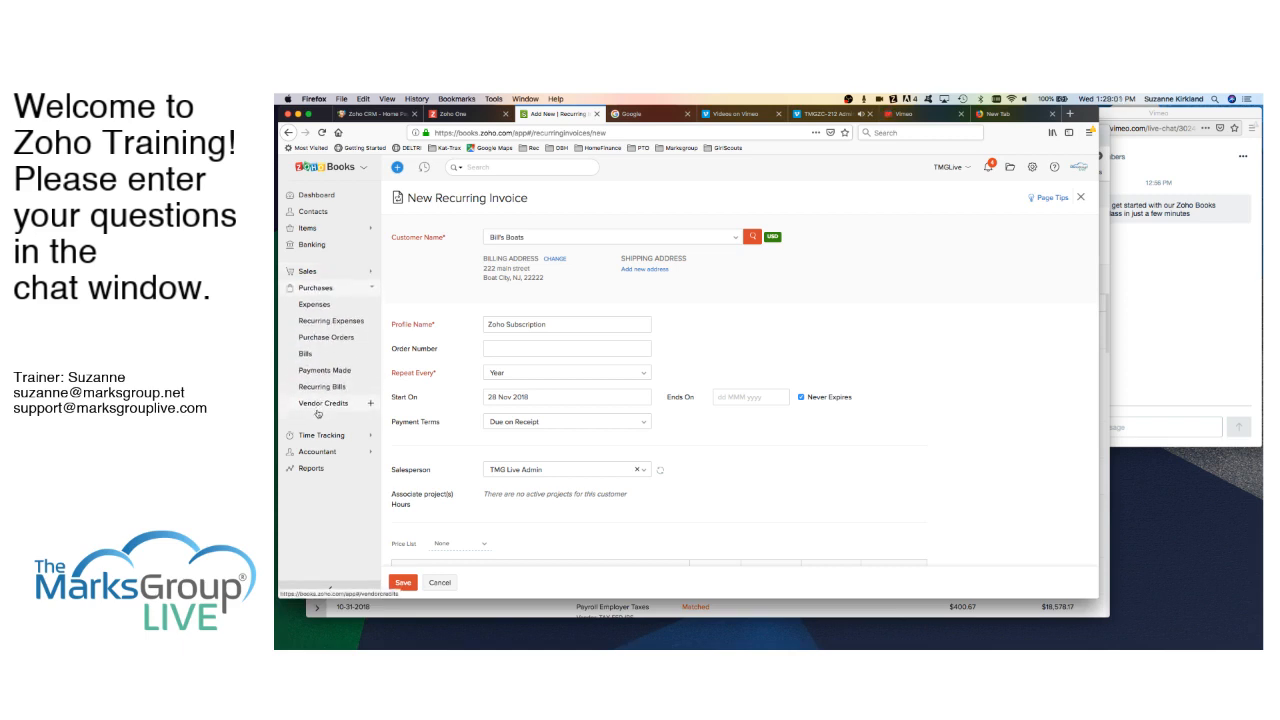
click(441, 583)
click(710, 196)
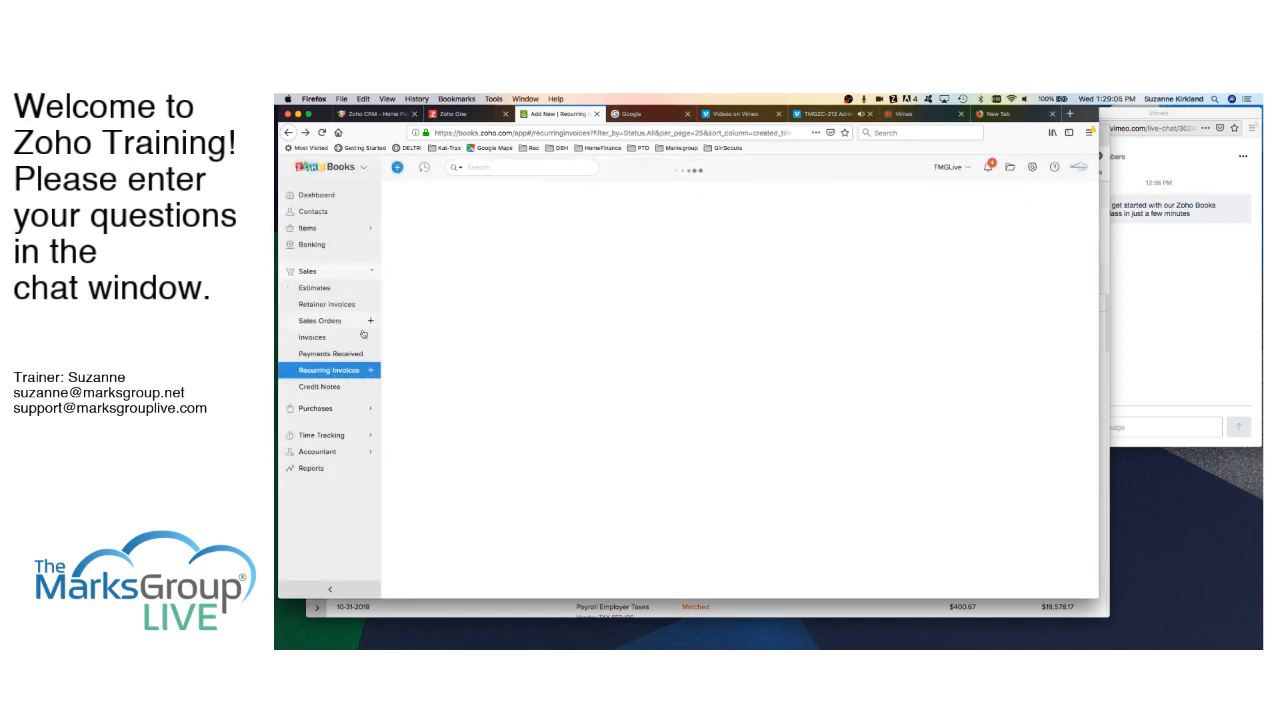
- Open the Expenses list under Purchases to find the $300.00 Air Travel Expense
click(326, 408)
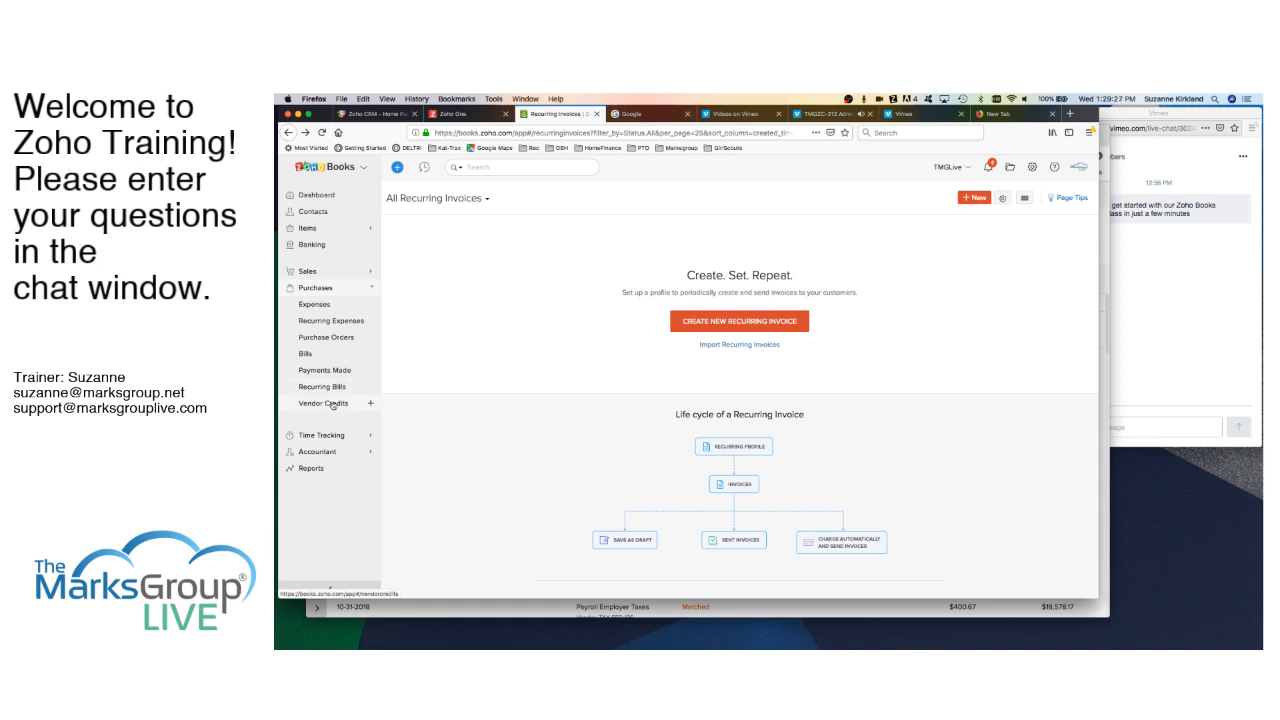
click(328, 307)
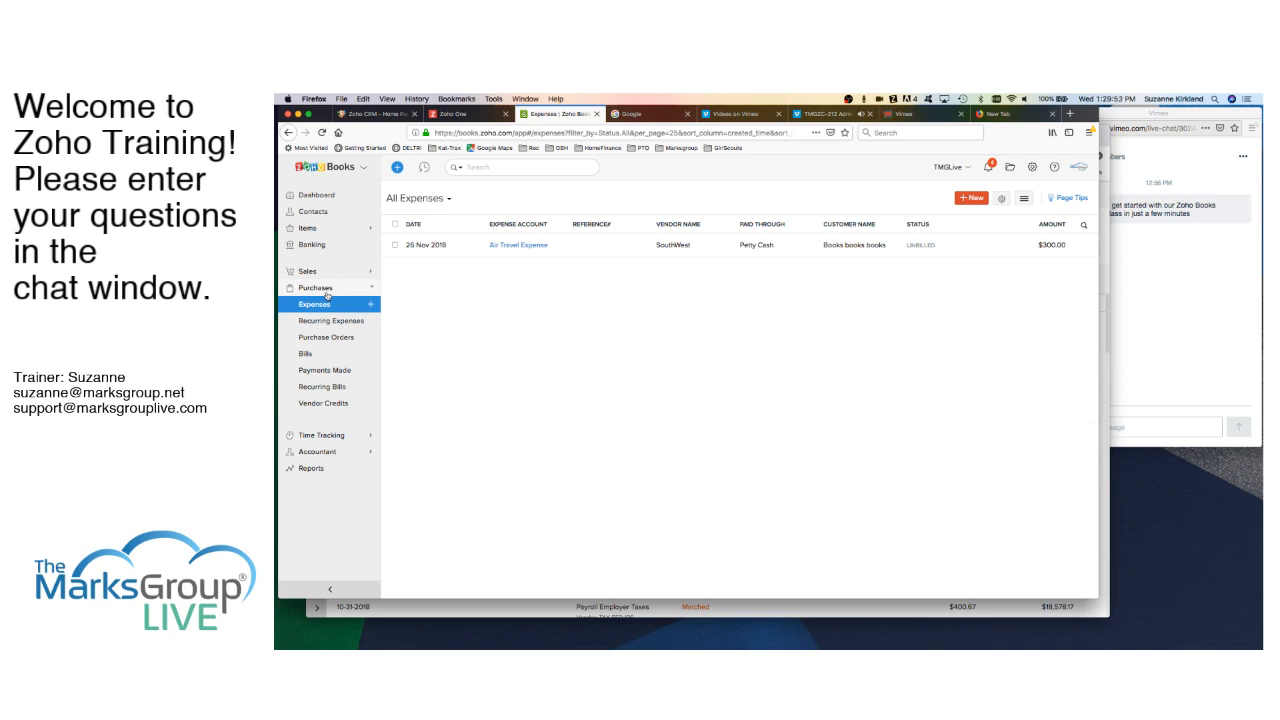
- Edit the Air Travel Expense to pay through Undeposited Funds and clear its customer
click(524, 245)
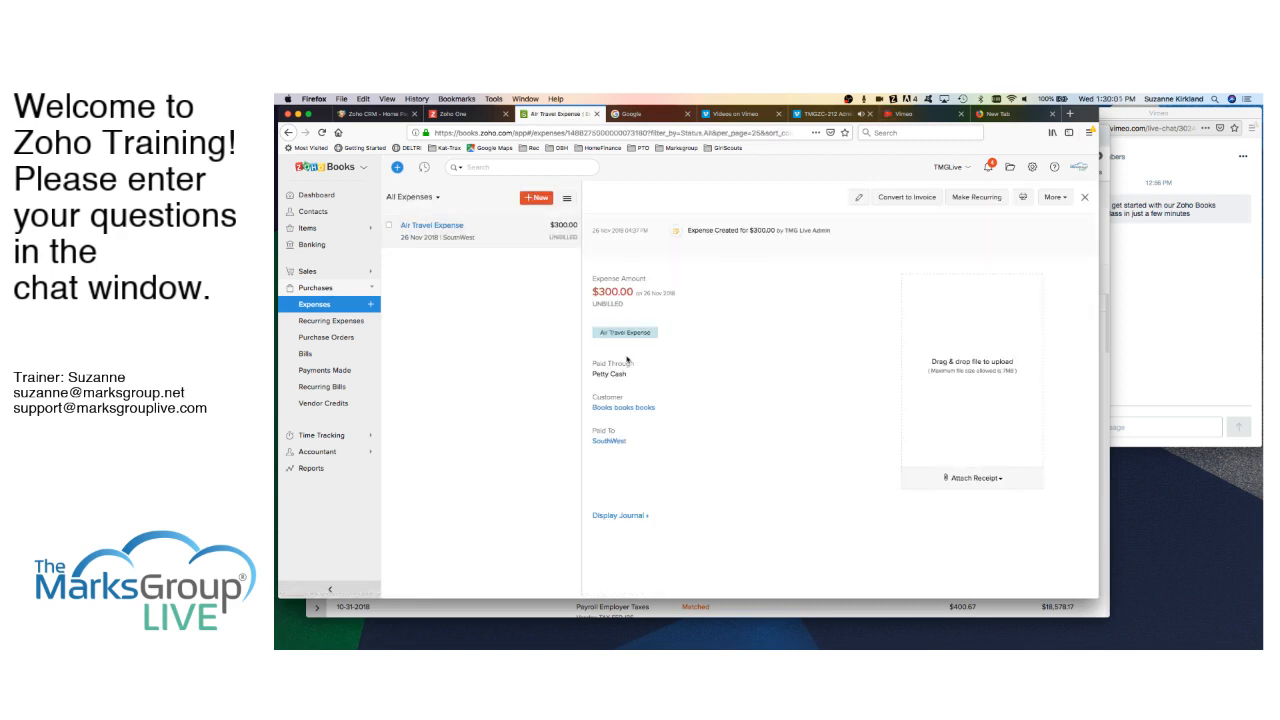
click(859, 198)
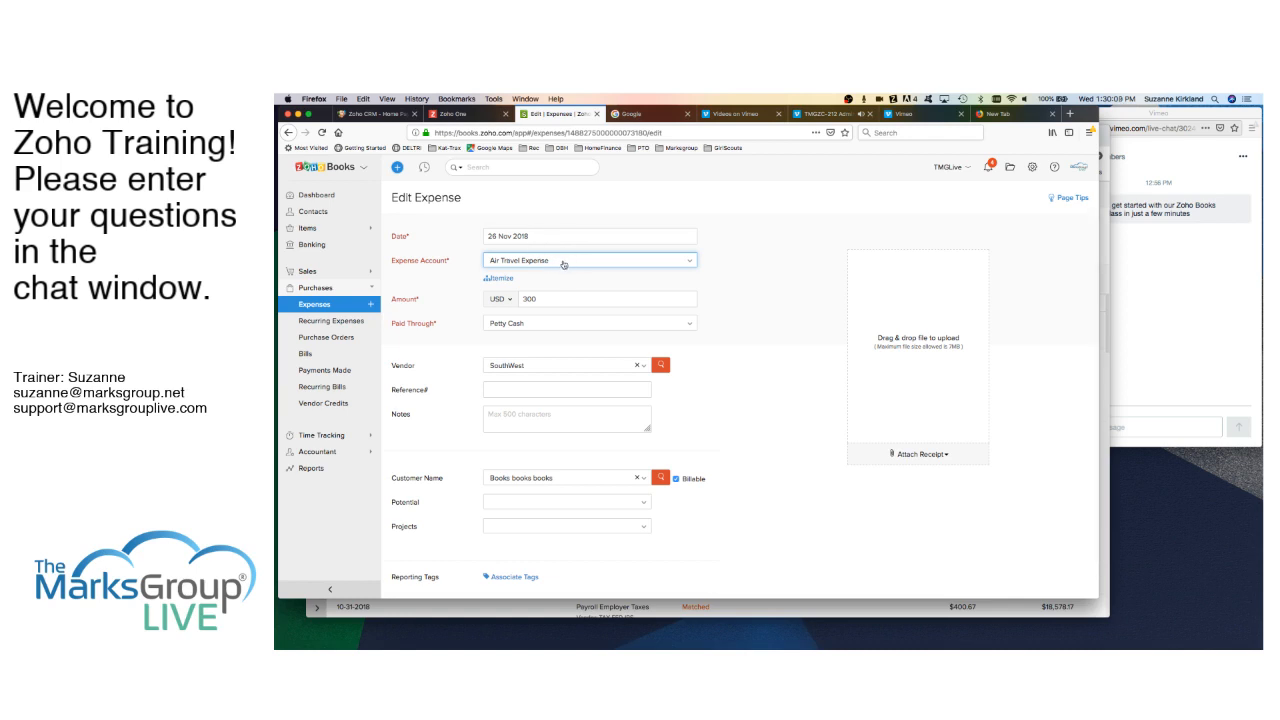
scroll(583, 340, down, 1)
click(601, 300)
click(540, 420)
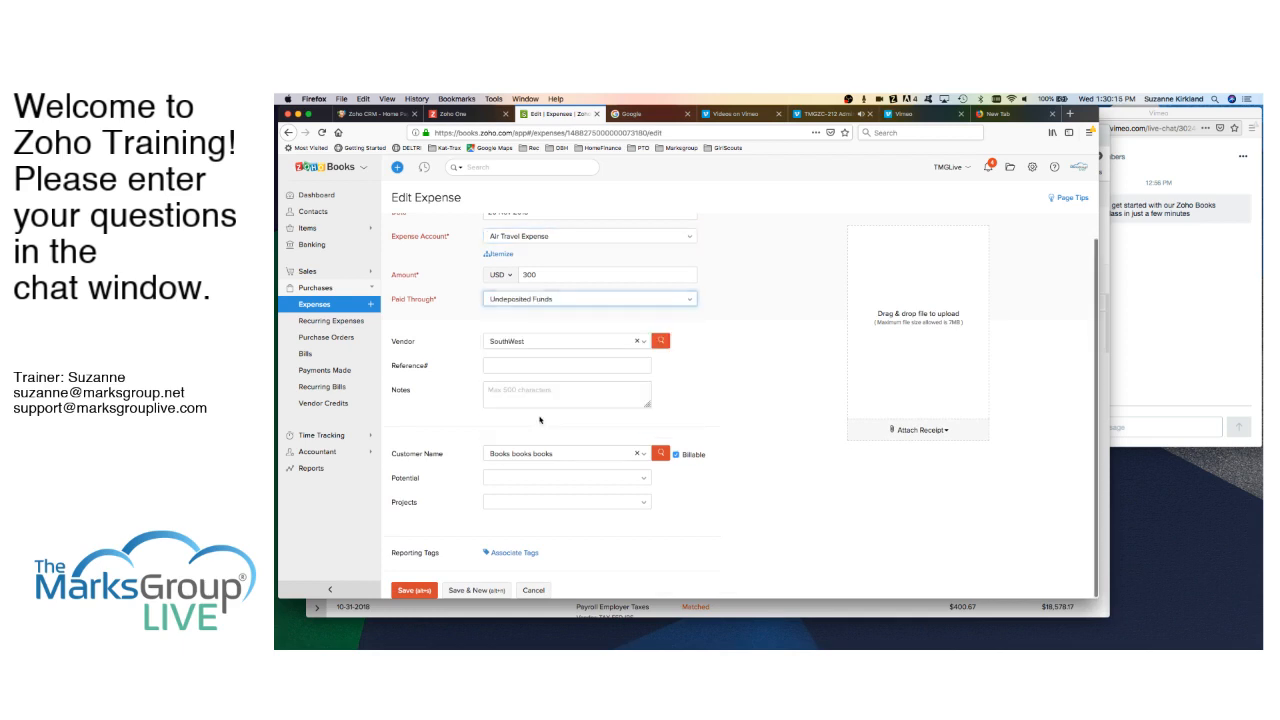
click(606, 301)
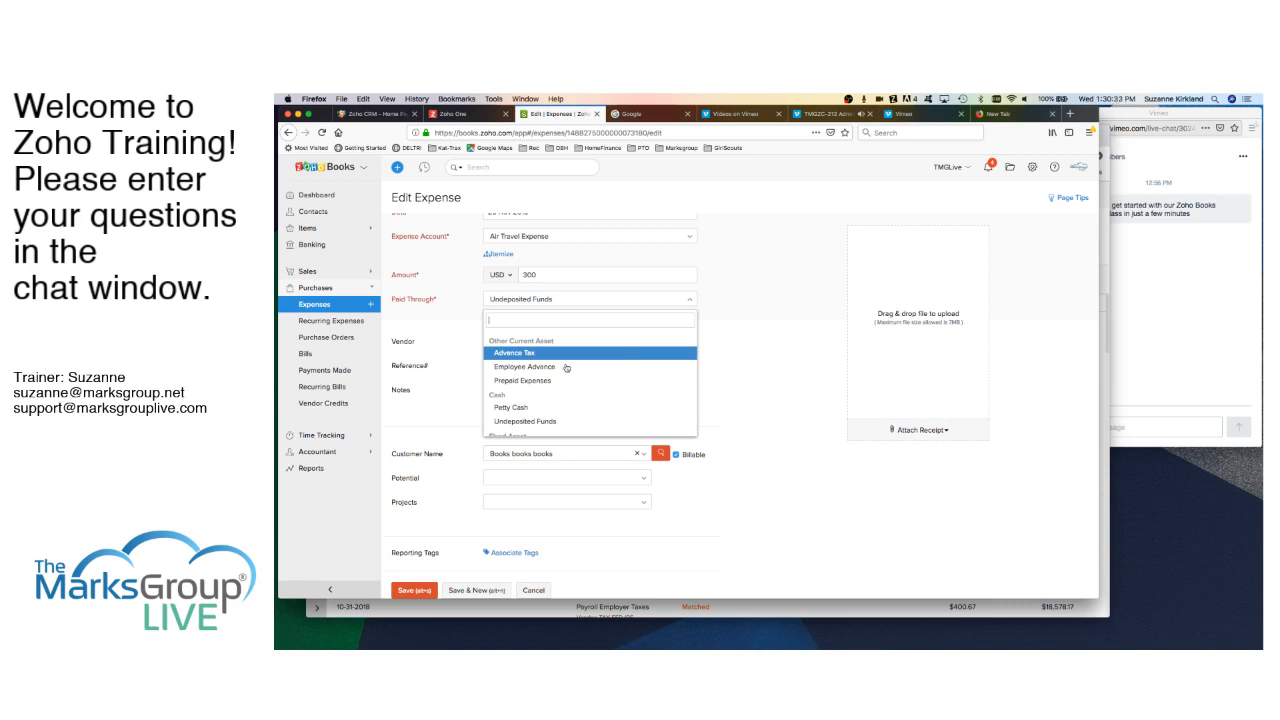
click(538, 424)
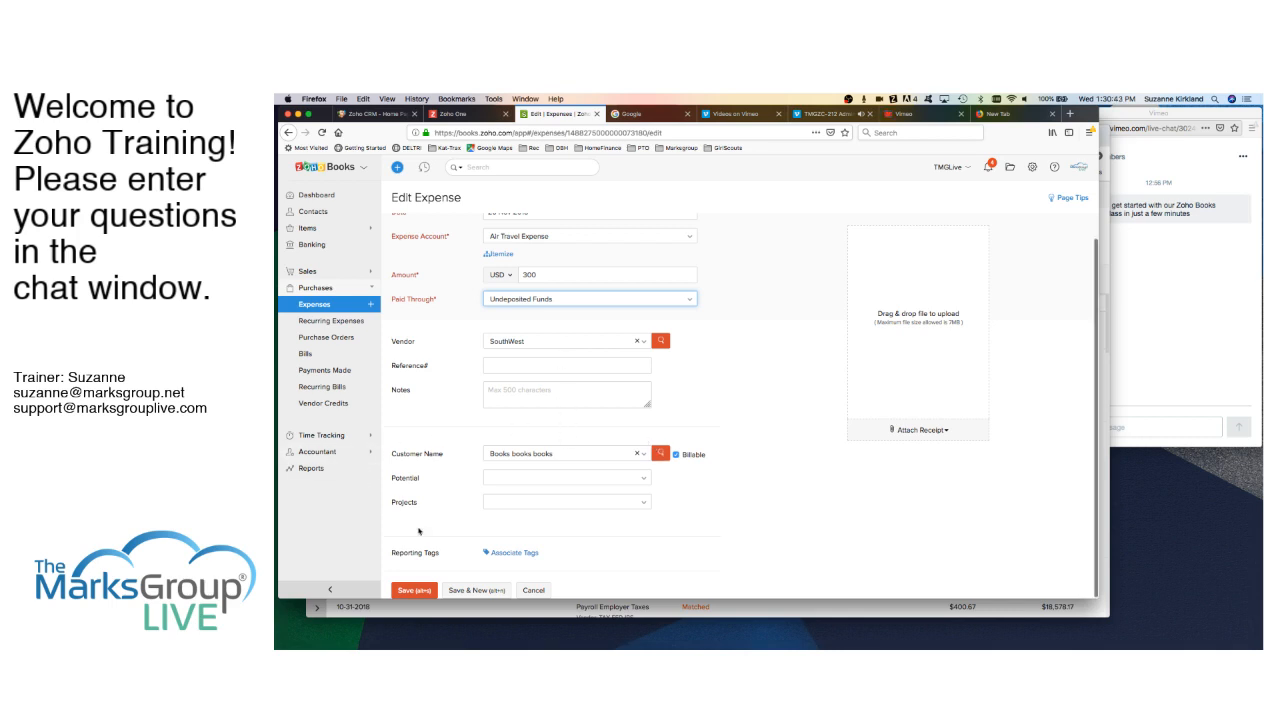
click(636, 453)
- Assign the expense to Bill's Boats as billable, with no project, and save it
click(640, 478)
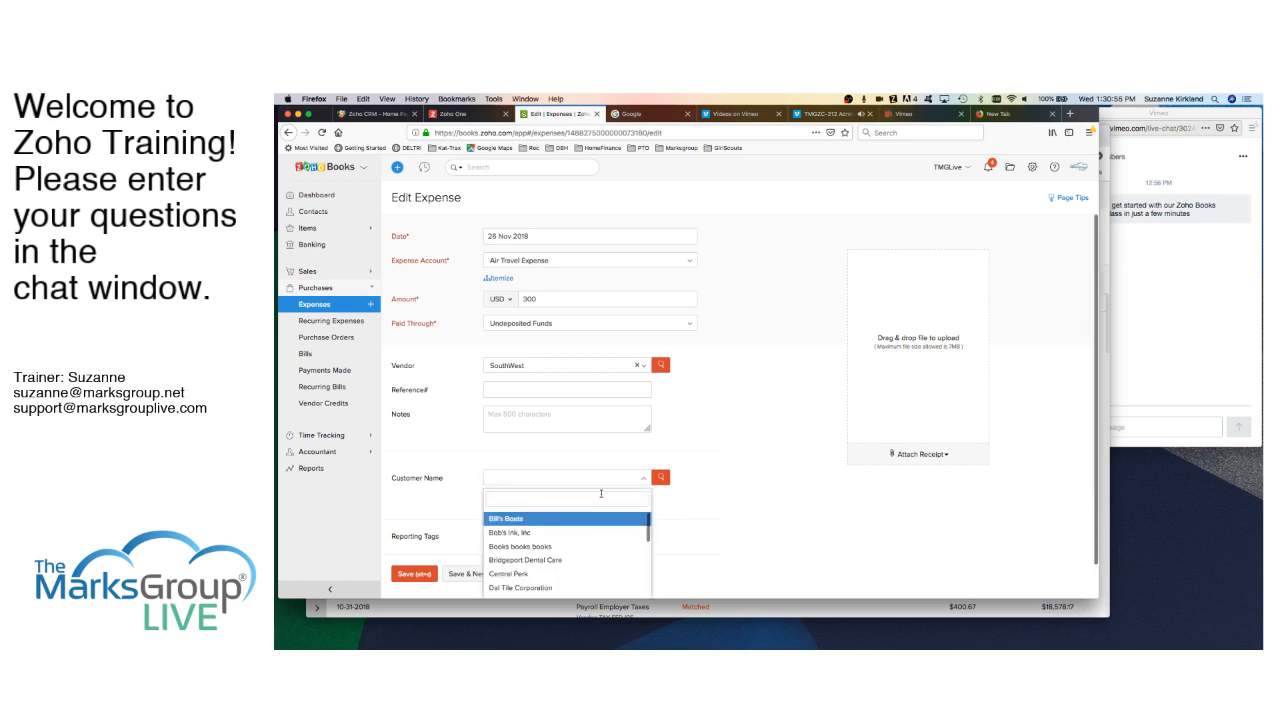
click(520, 518)
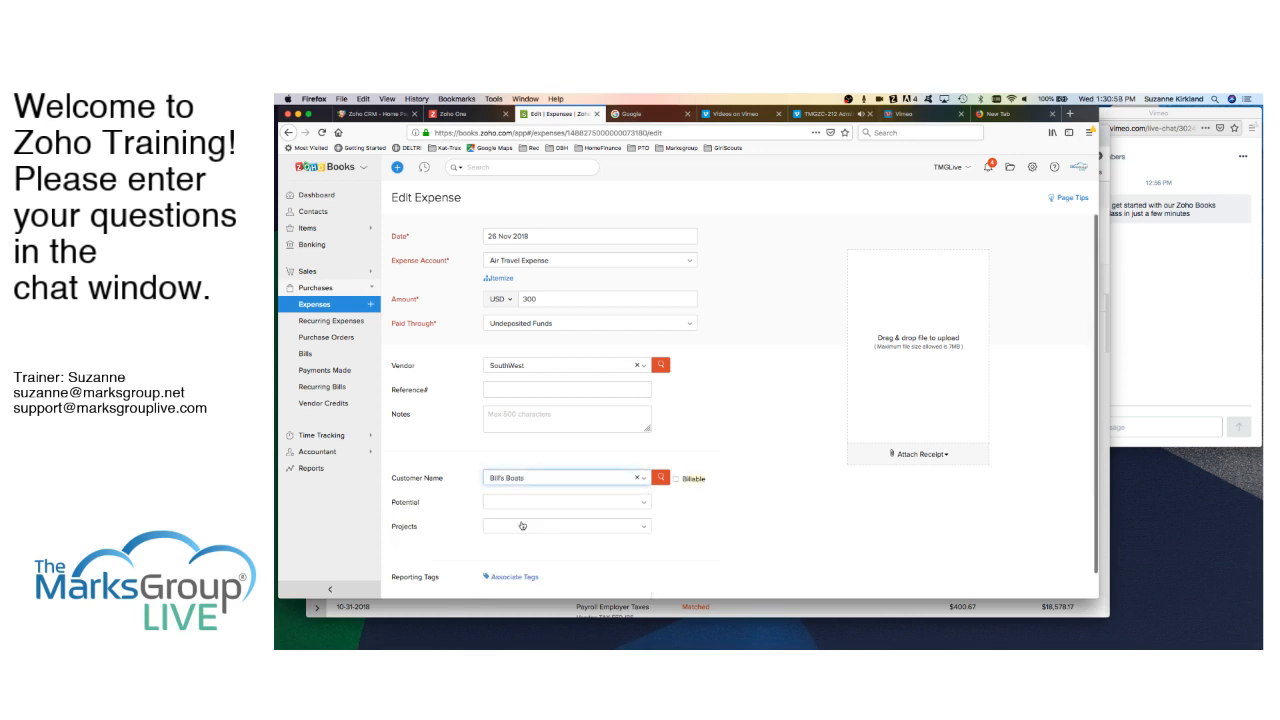
click(676, 480)
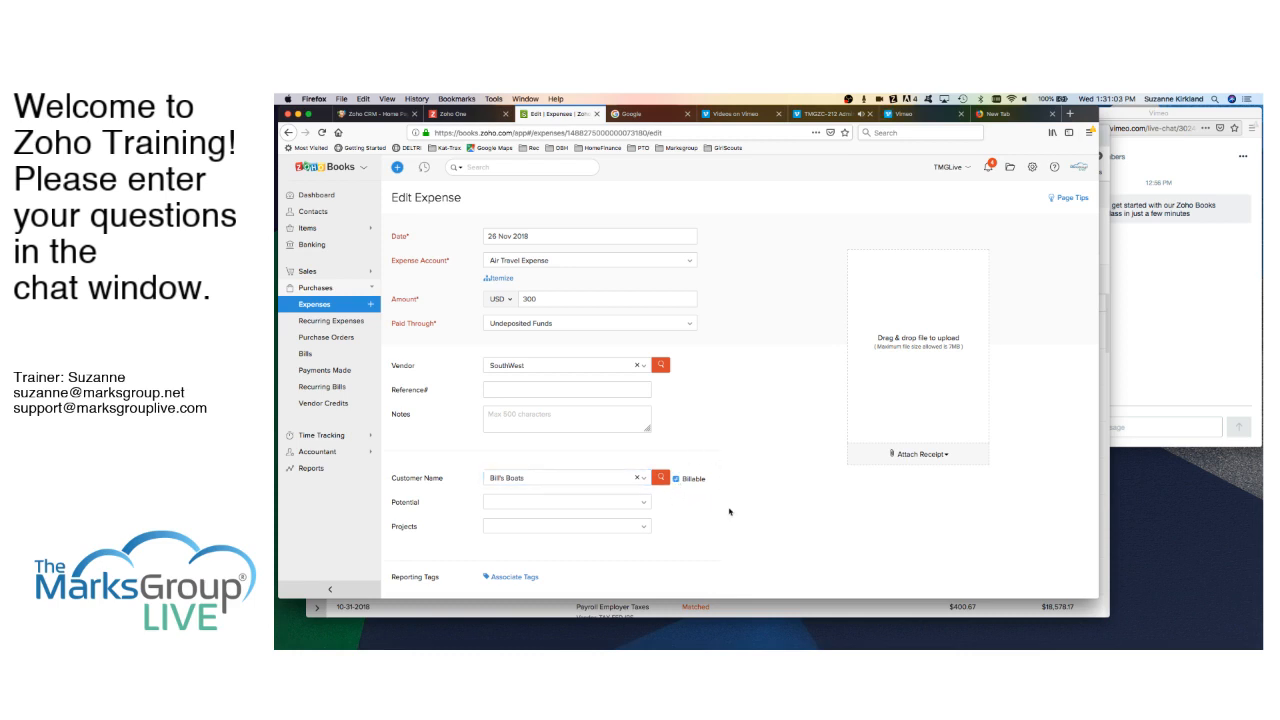
scroll(729, 512, down, 2)
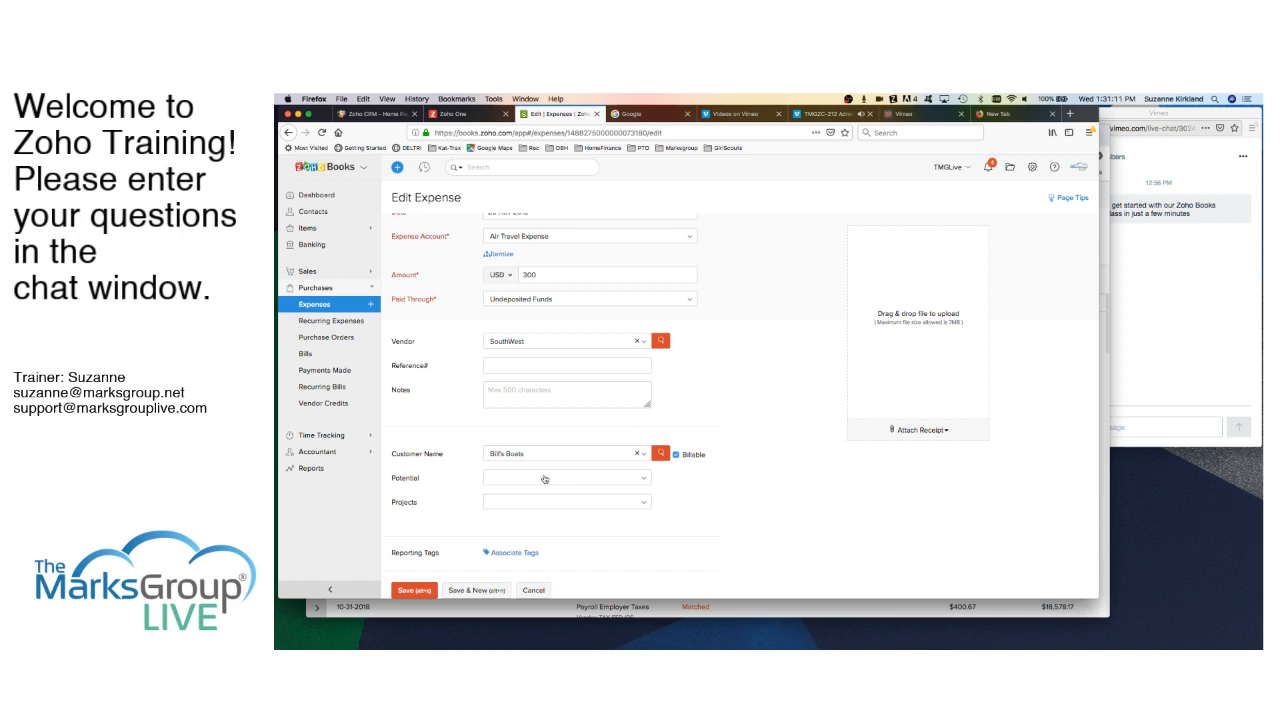
click(643, 507)
click(643, 507)
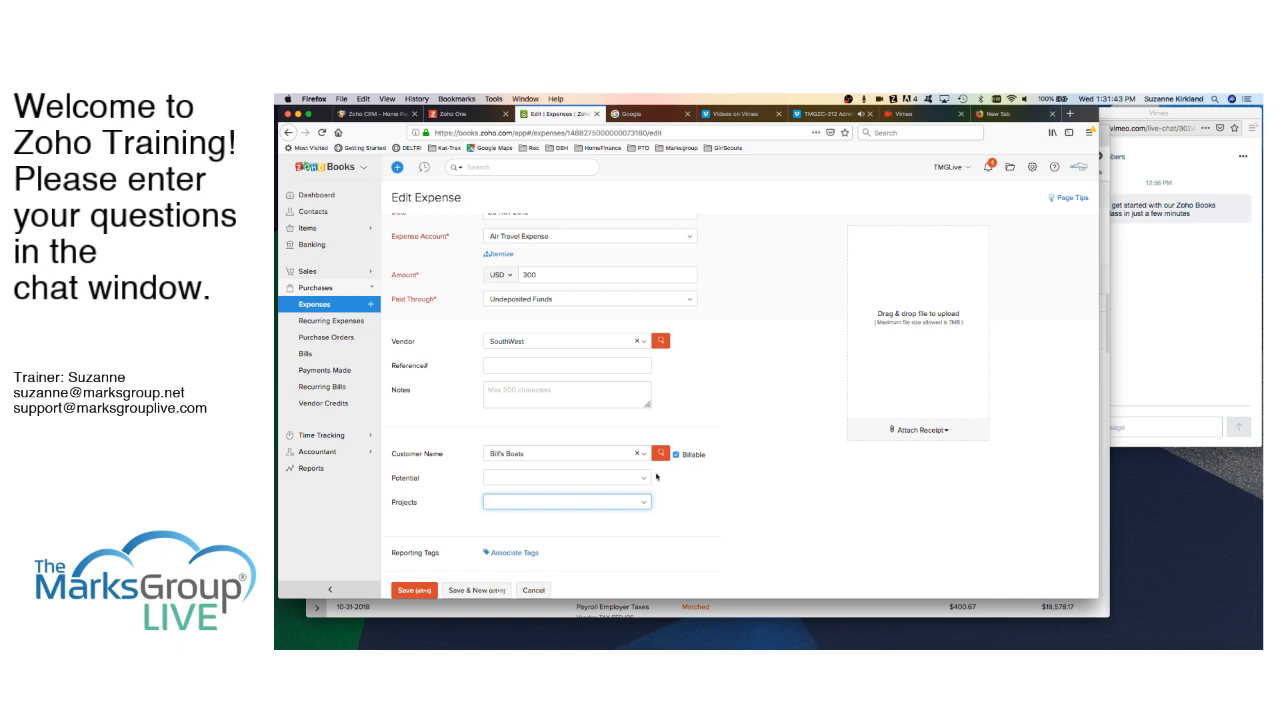
click(415, 590)
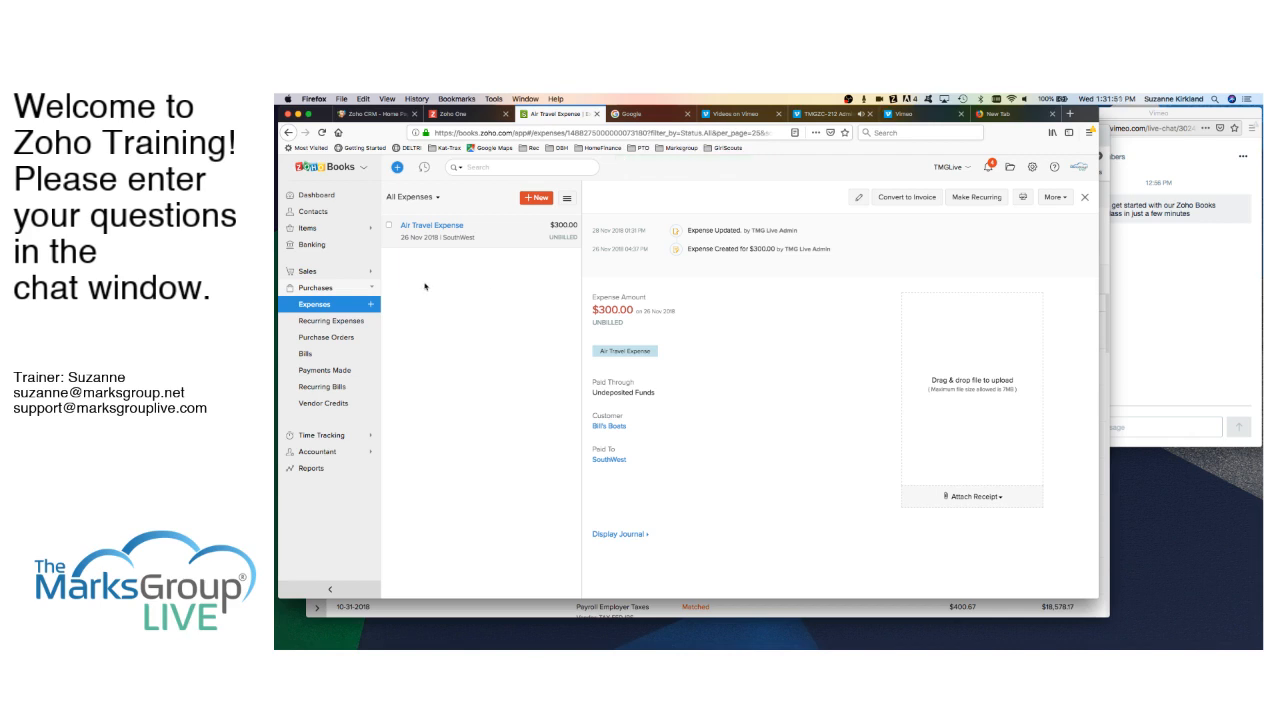
- Start a new expense, preview Bulk Add Expenses, then switch to a Record Mileage entry
click(540, 198)
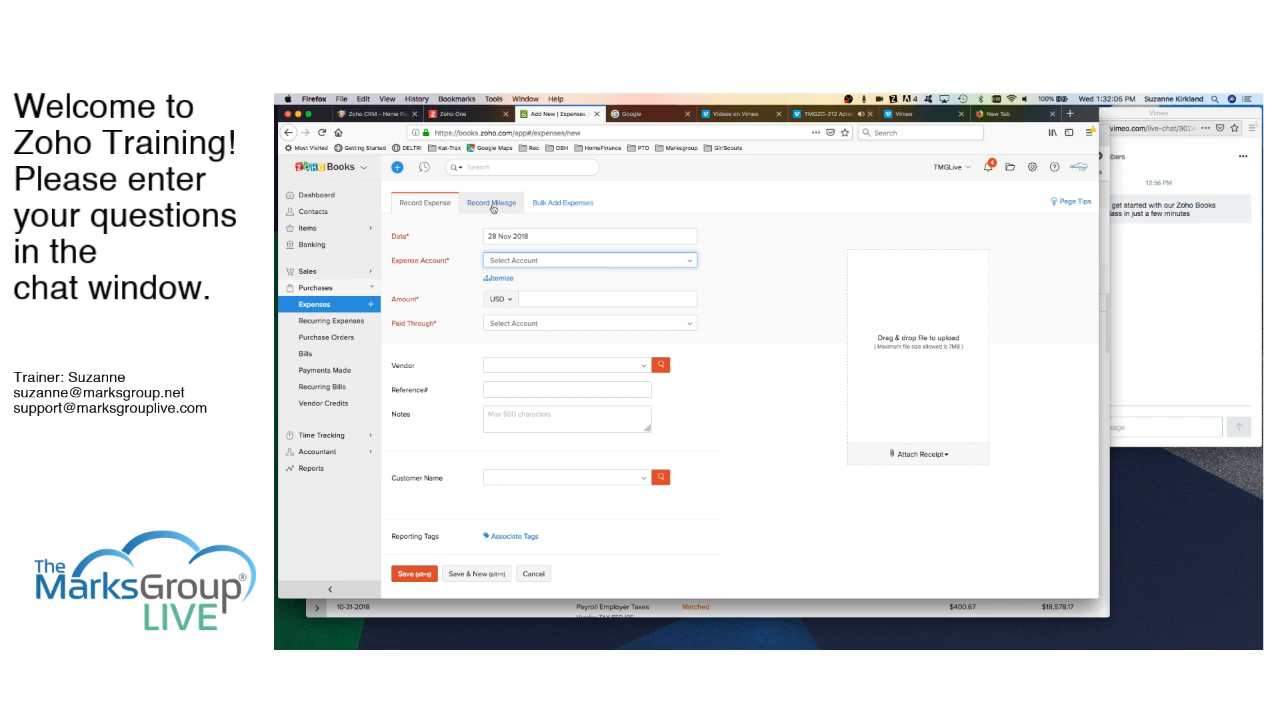
click(565, 204)
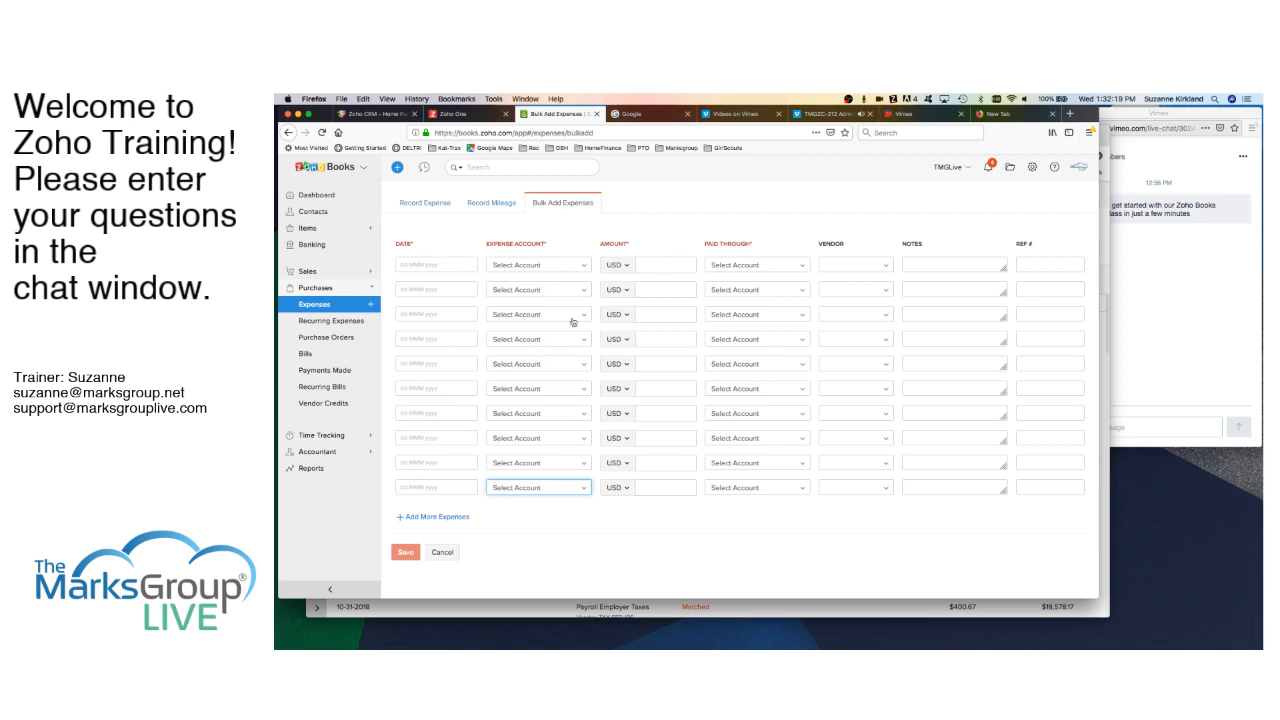
click(428, 205)
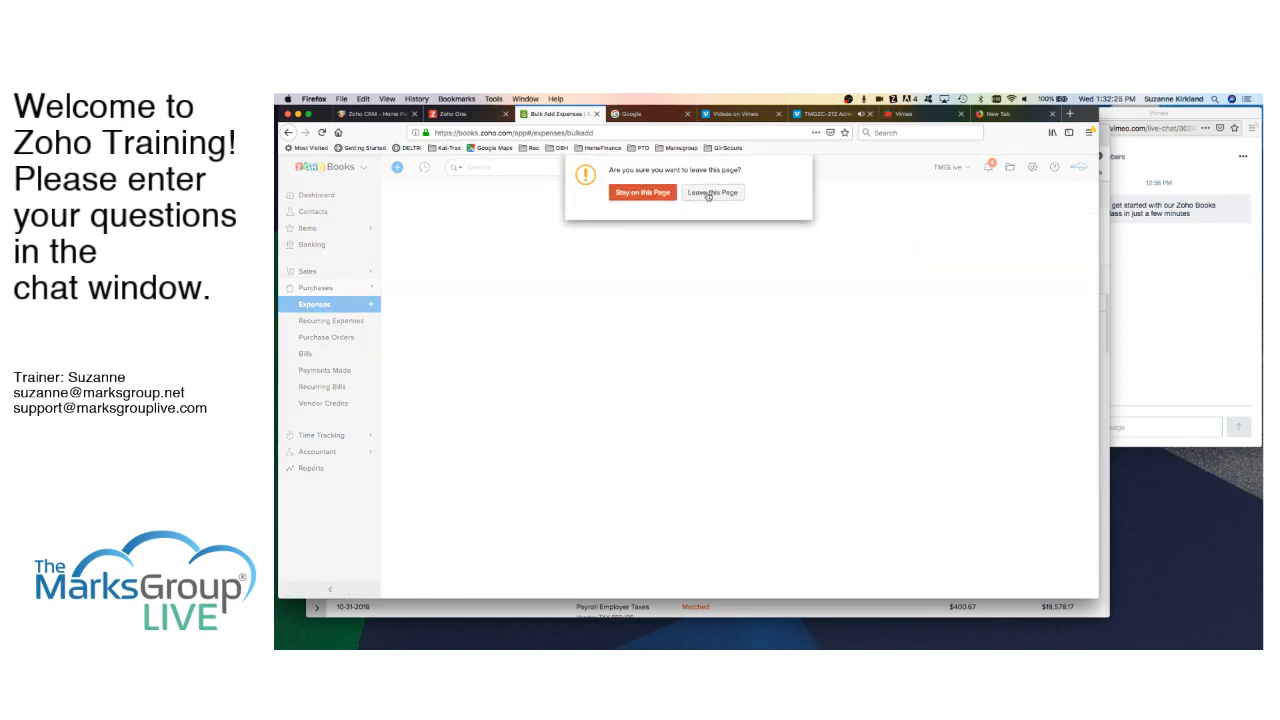
click(710, 194)
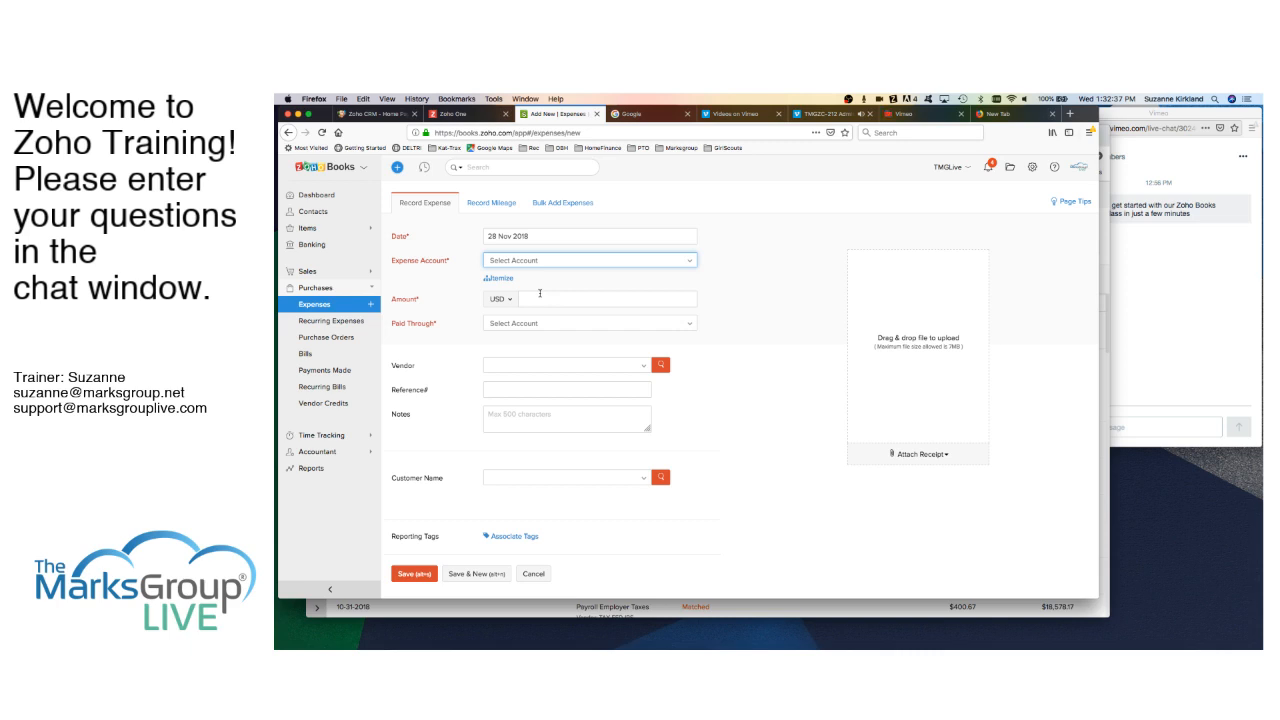
click(494, 205)
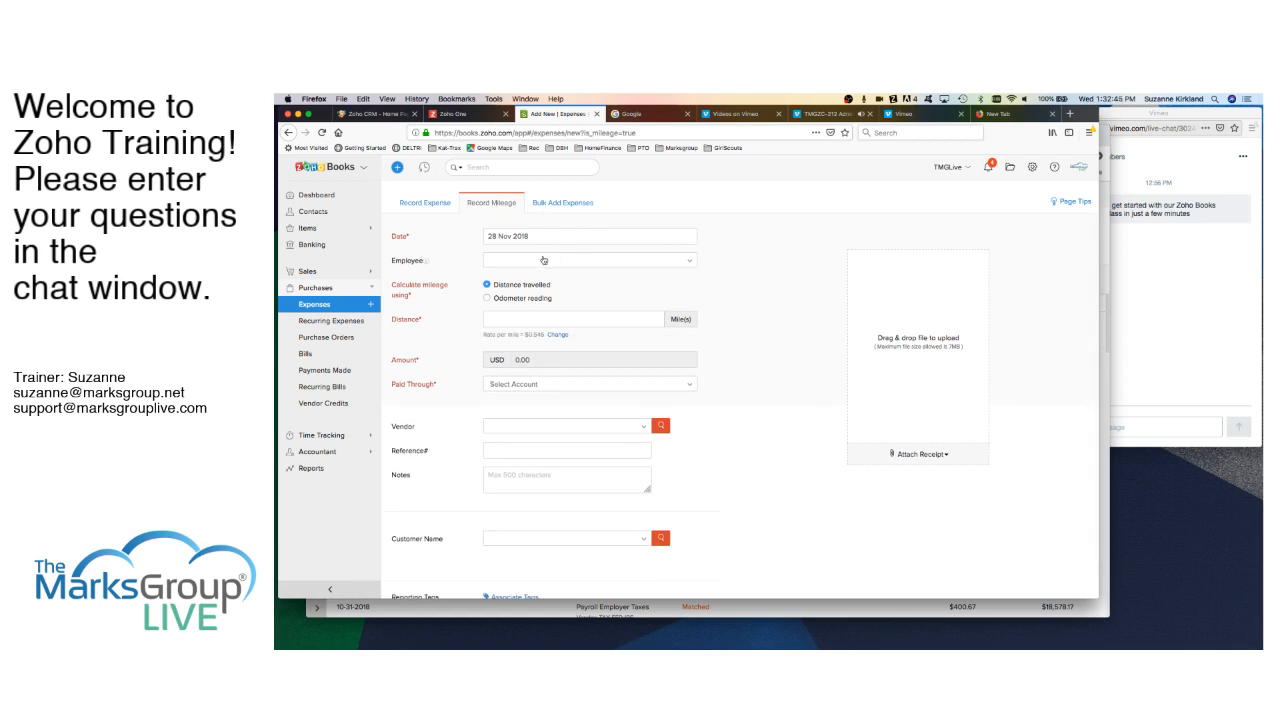
- Enter a mileage of 100 miles by distance travelled so the amount recalculates
click(687, 266)
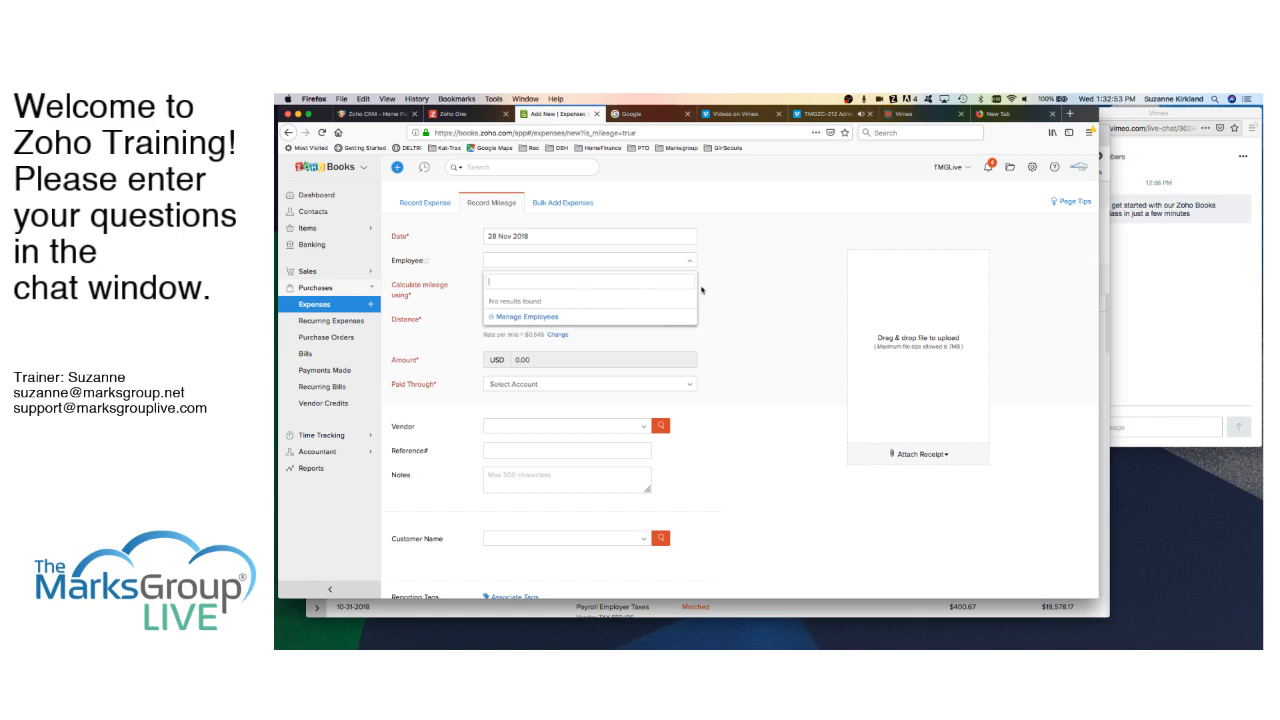
click(701, 288)
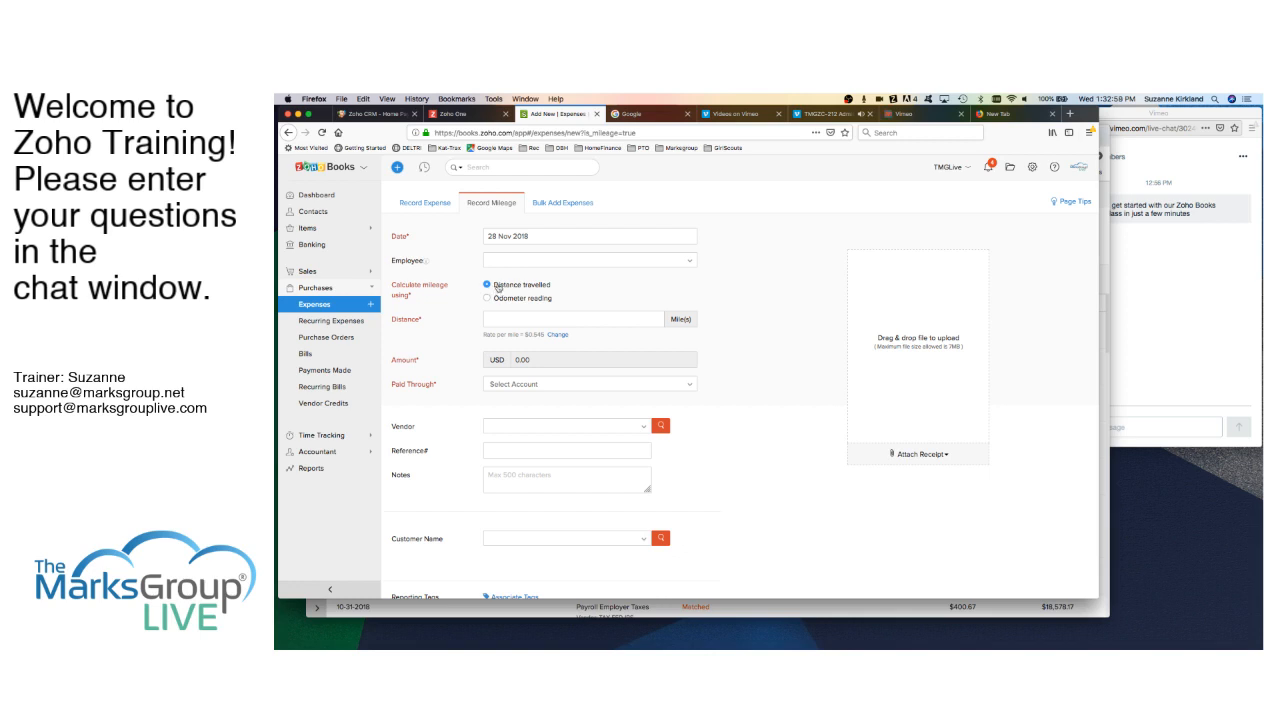
click(488, 298)
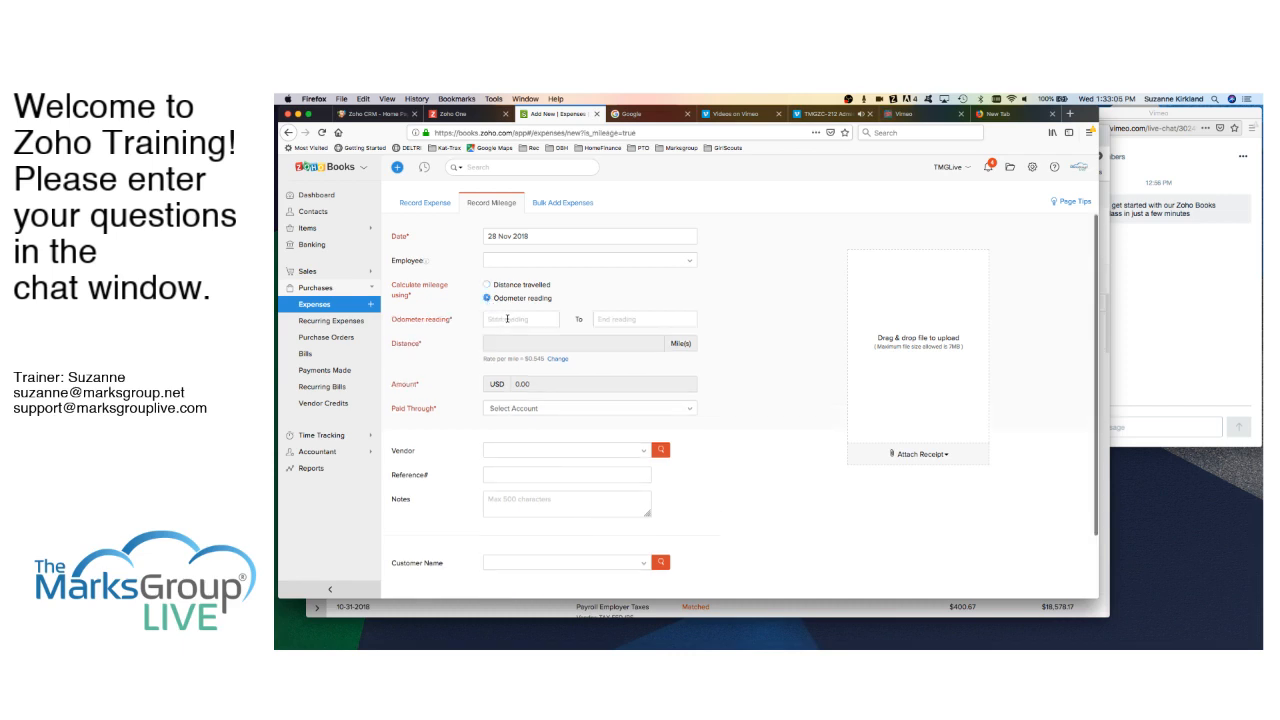
click(502, 285)
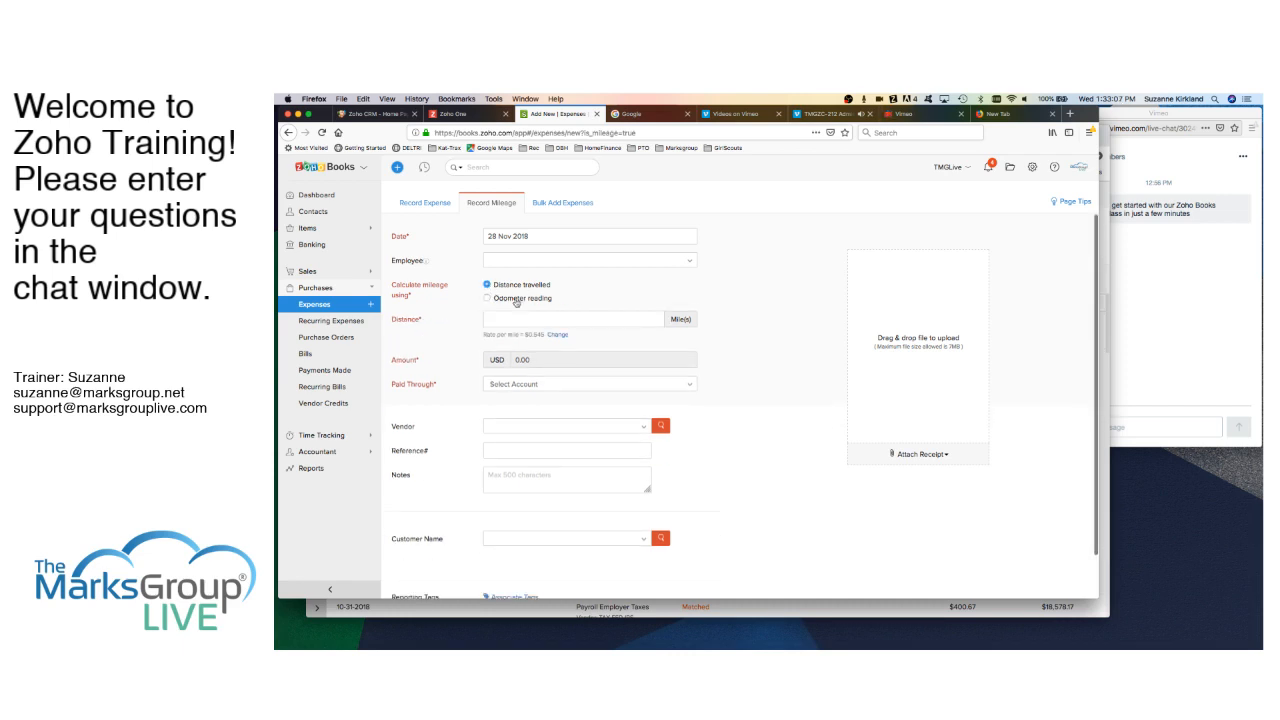
click(520, 318)
text(100)
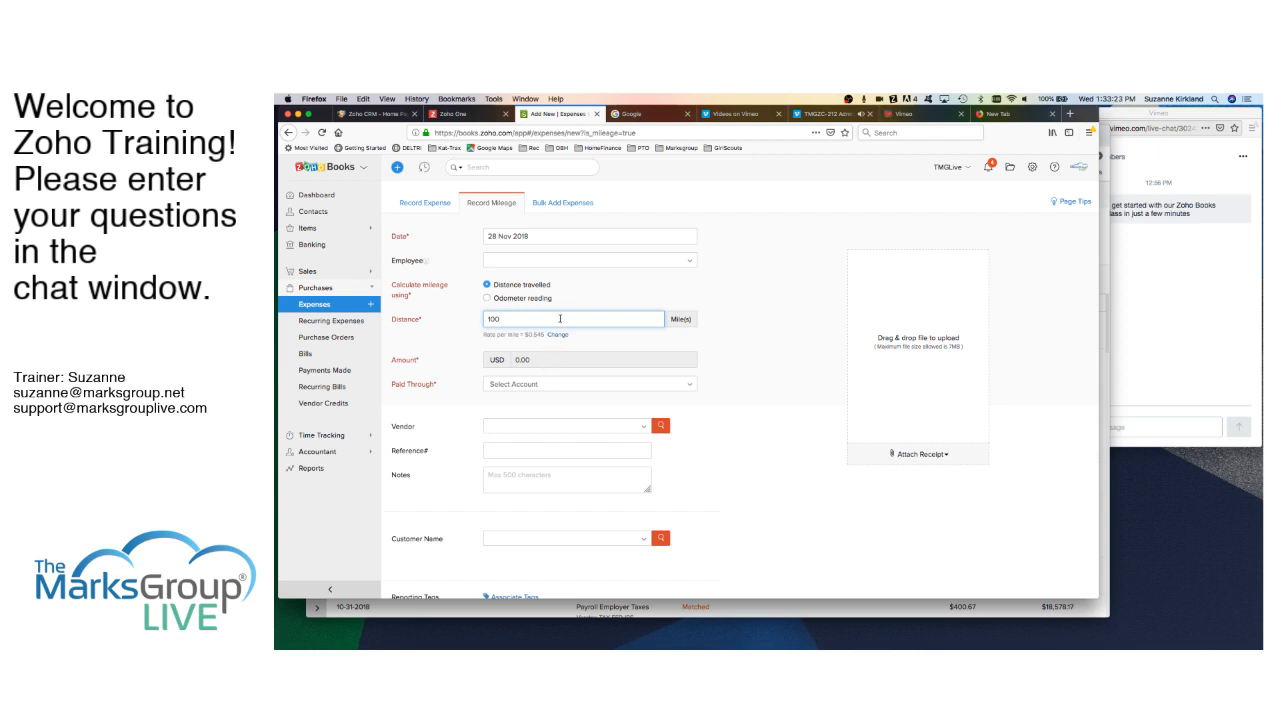
key(Tab)
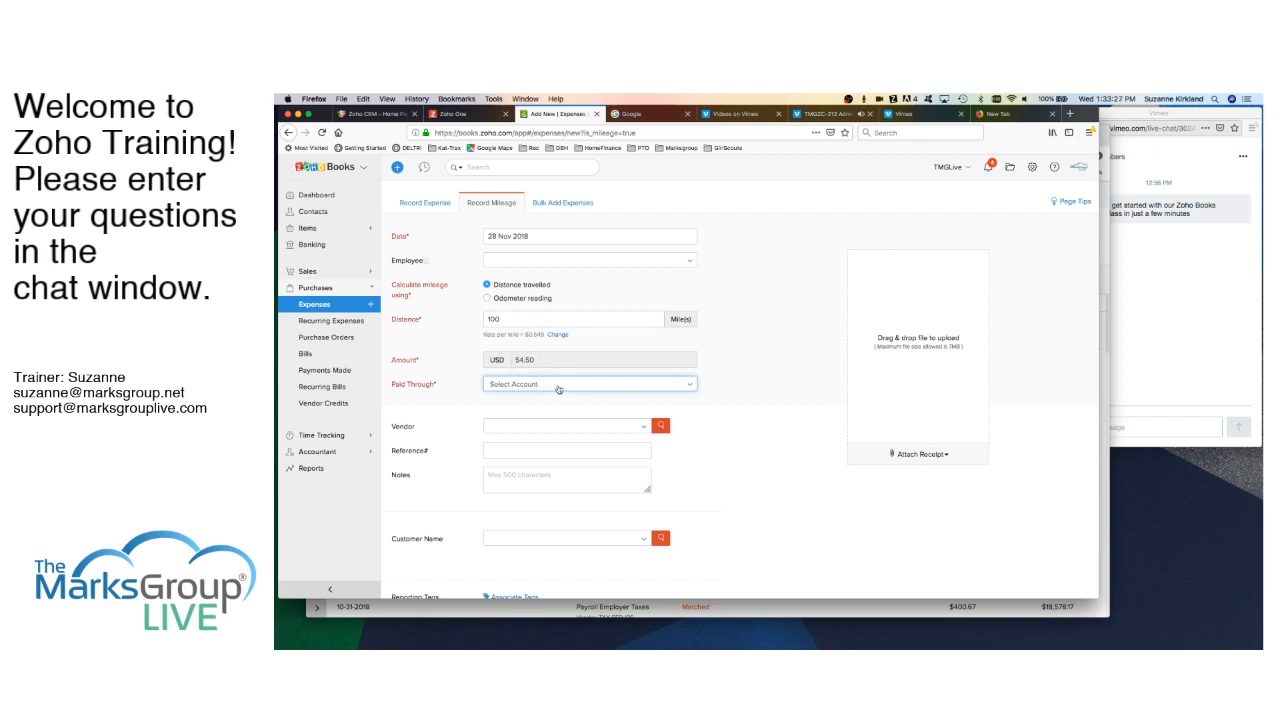
- Pay it from Employee Reimbursements, bill it to Bill's Boats, and save the $54.50 expense
click(558, 389)
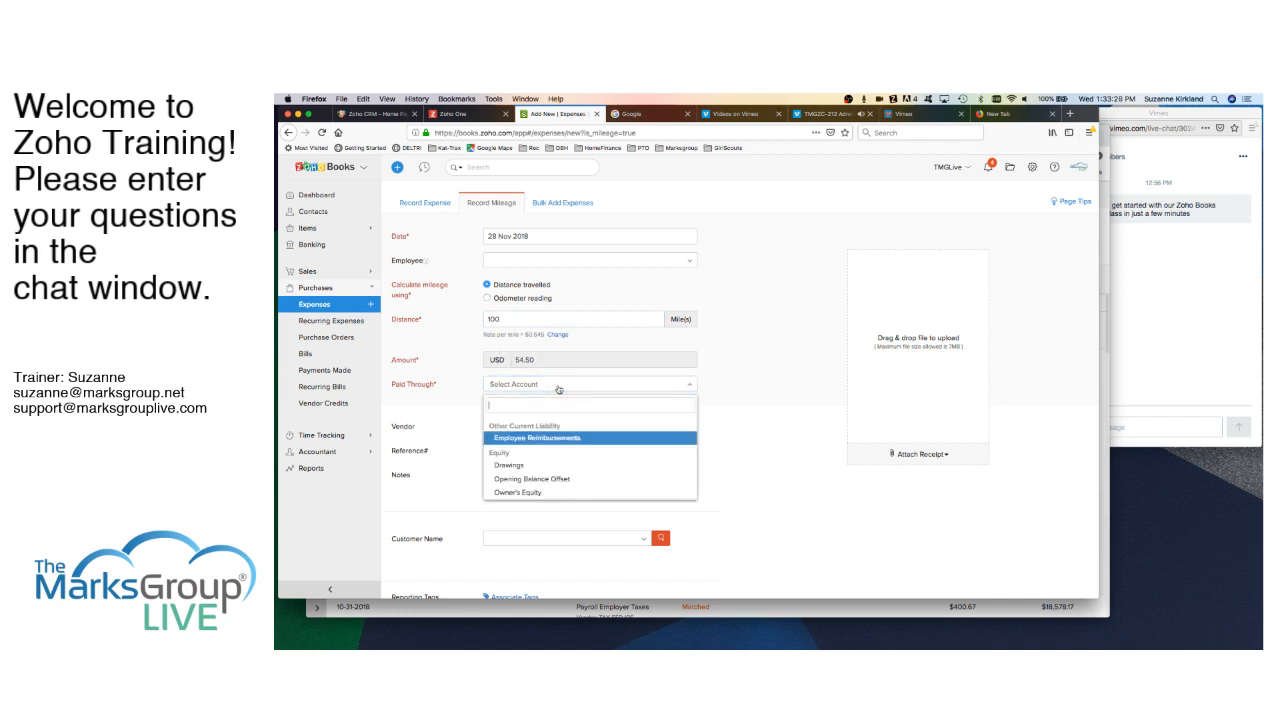
click(556, 439)
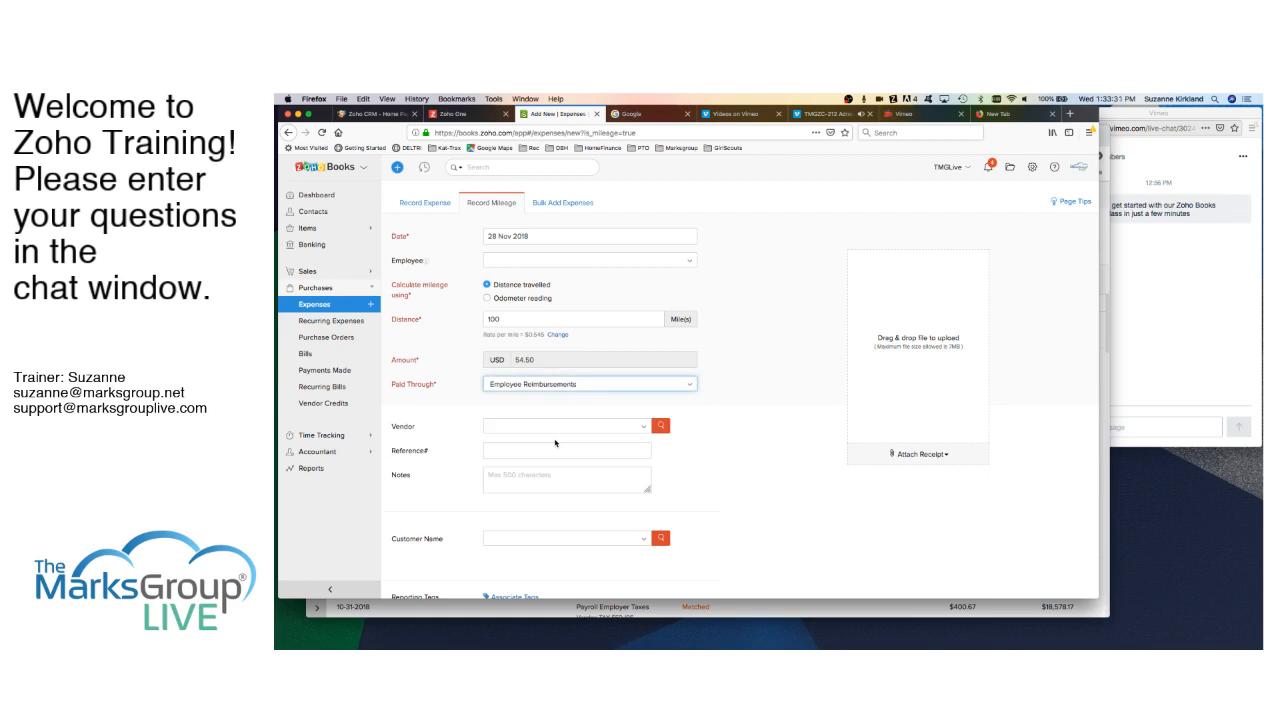
scroll(673, 496, down, 2)
scroll(673, 496, down, 2)
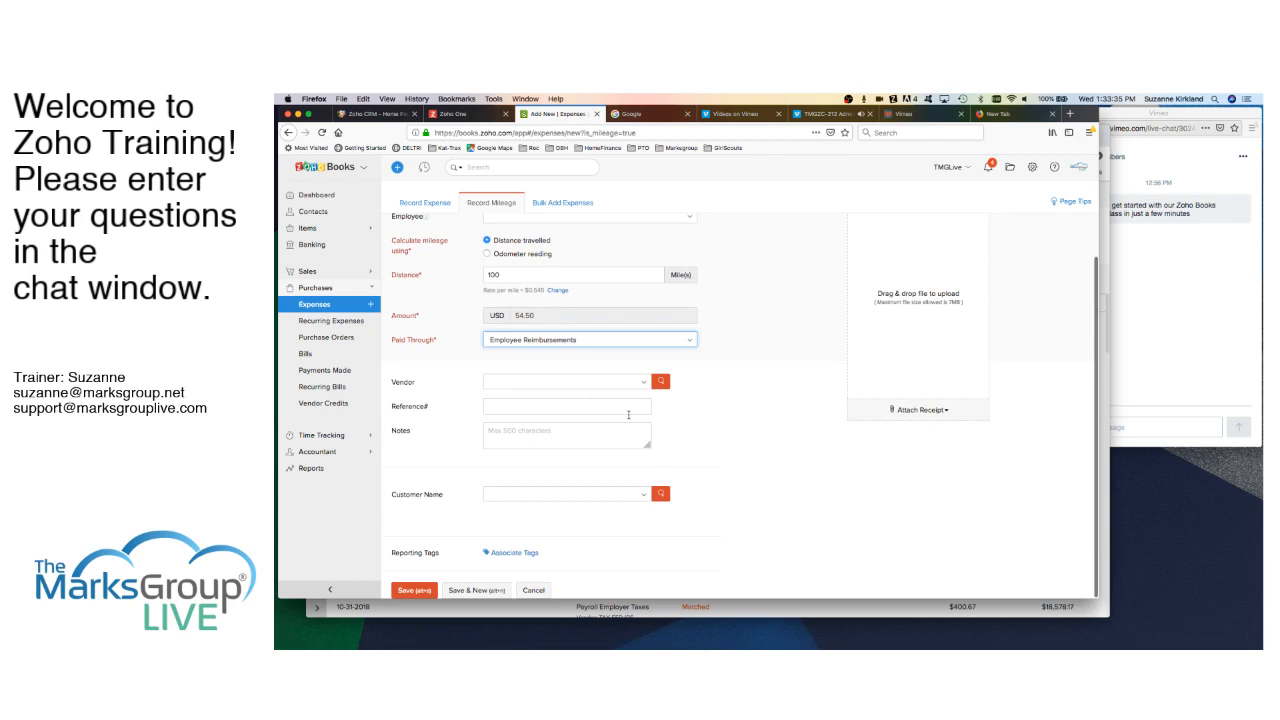
click(643, 496)
click(530, 537)
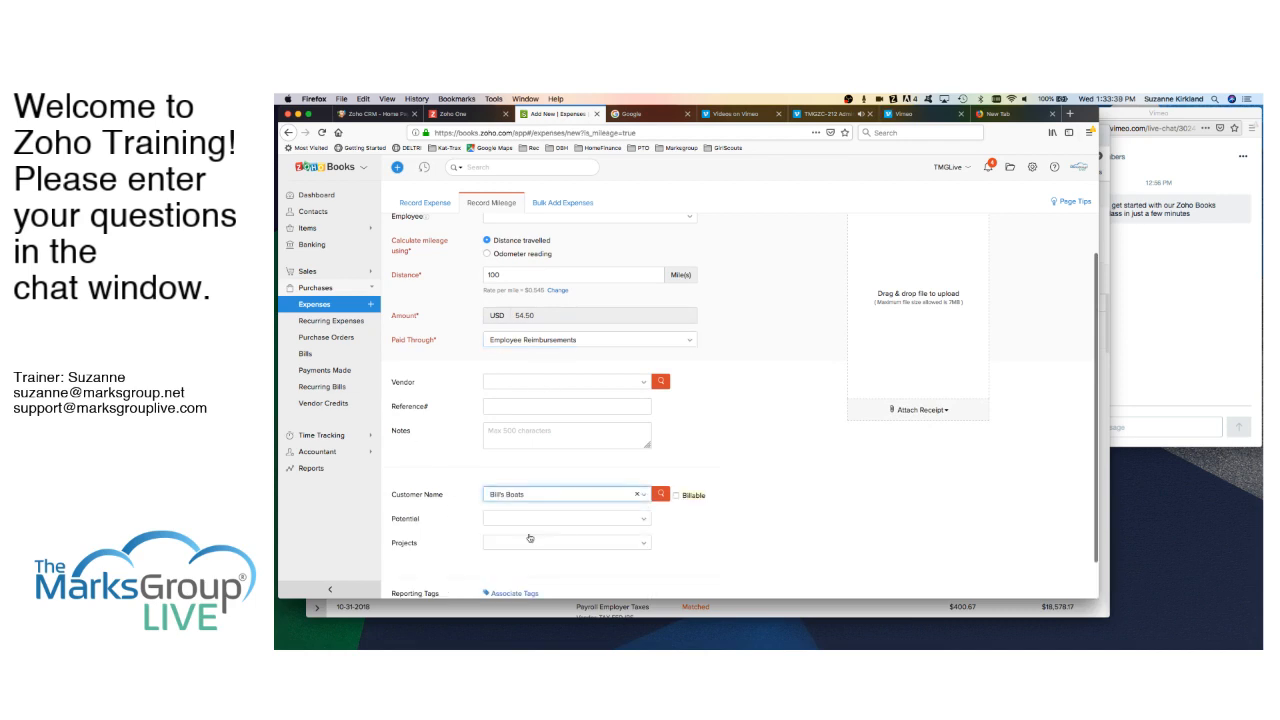
click(676, 496)
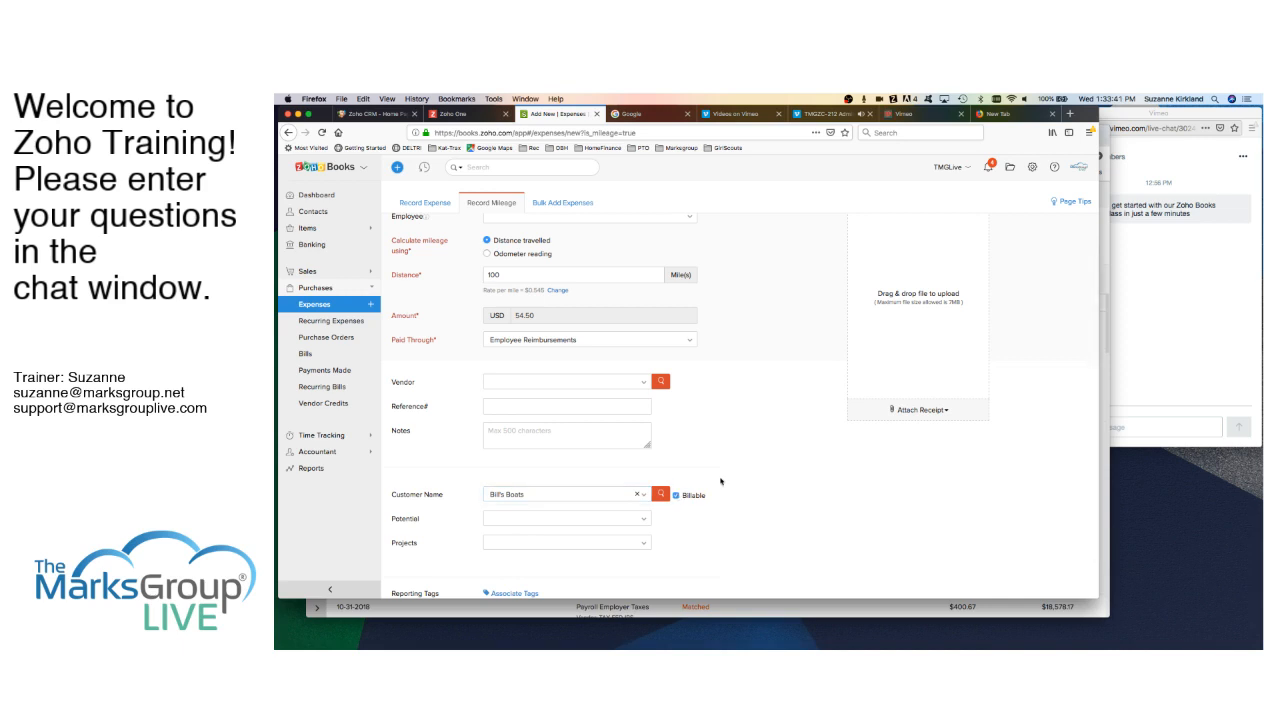
scroll(721, 481, down, 2)
click(413, 590)
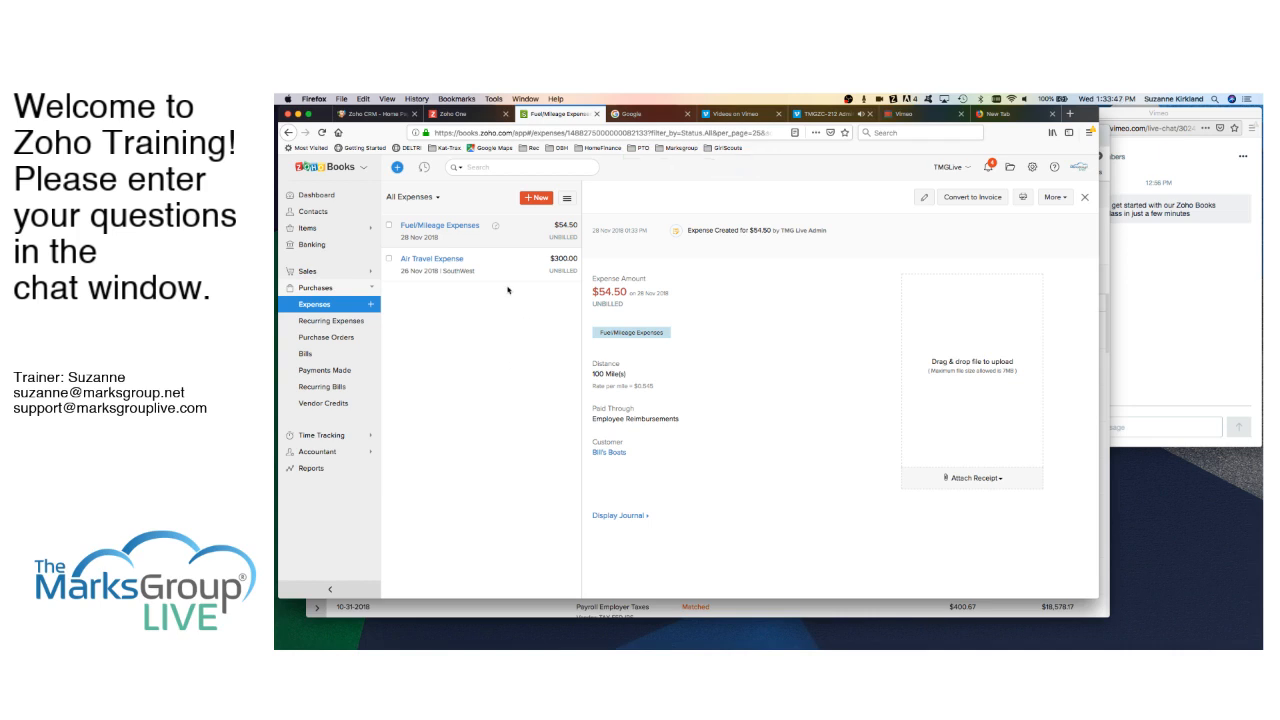
- Open a new recurring expense from Recurring Expenses and cancel it without saving
click(345, 324)
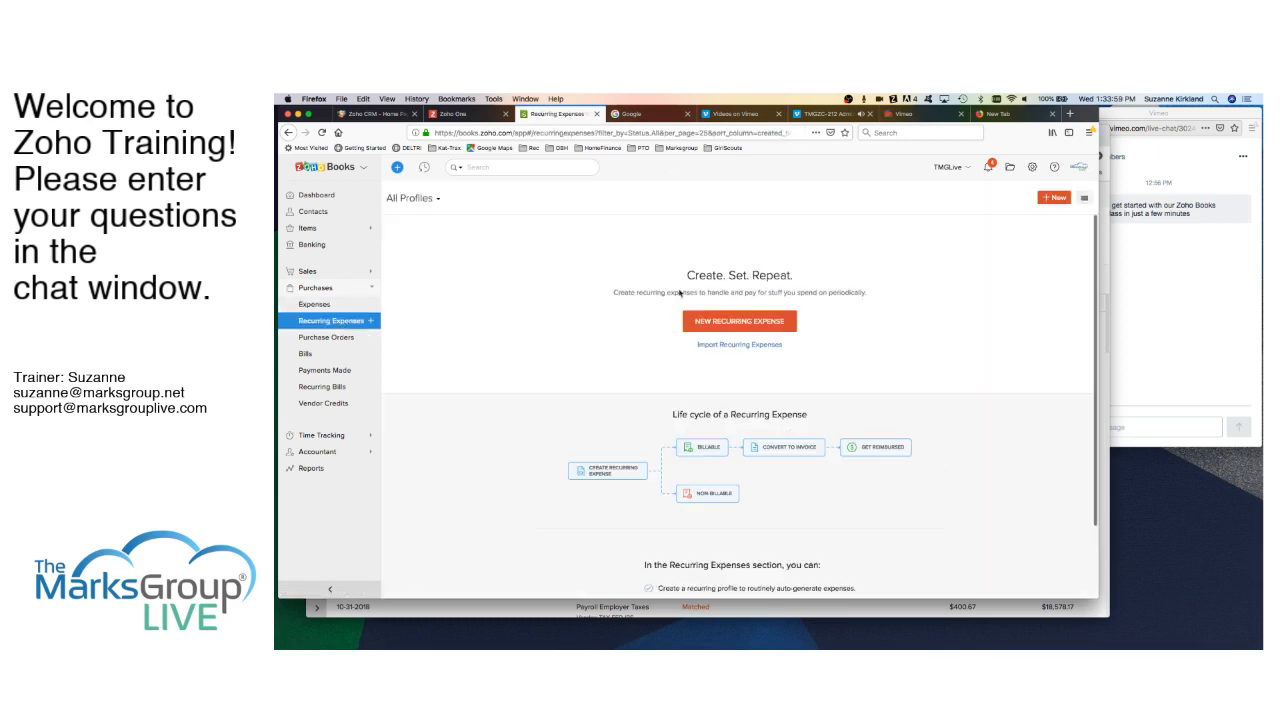
click(739, 322)
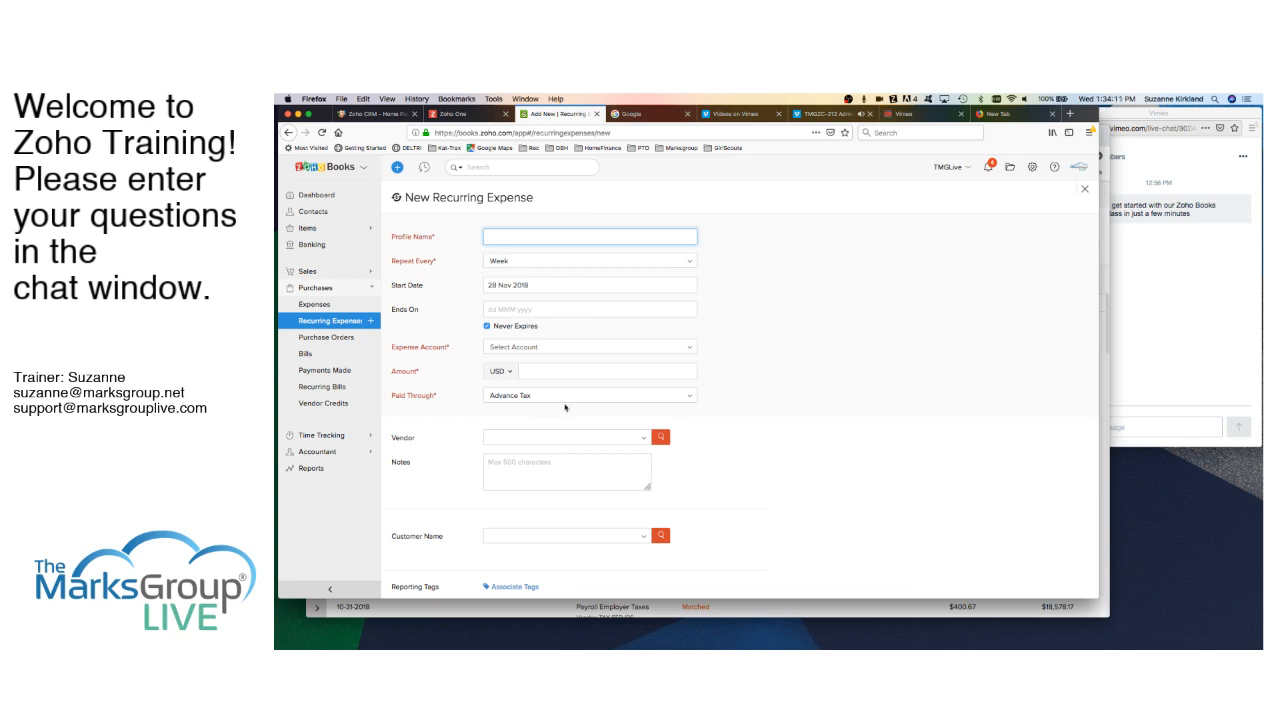
scroll(628, 430, down, 1)
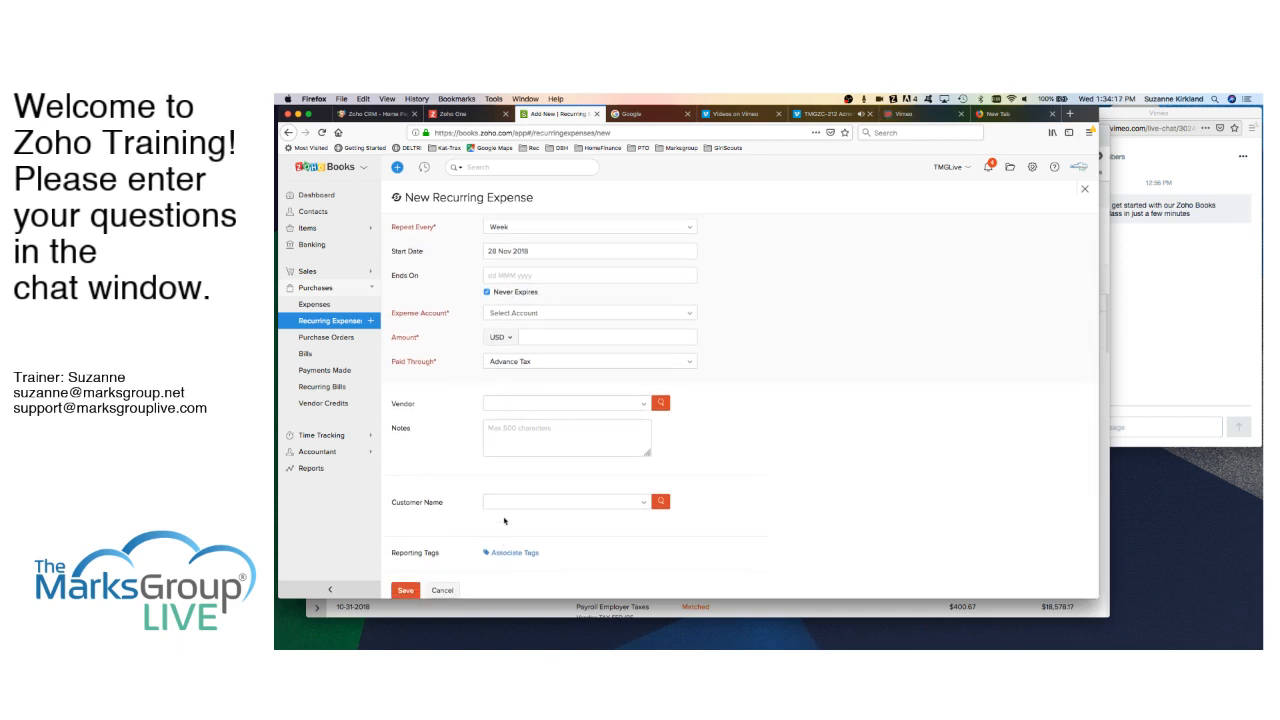
click(442, 590)
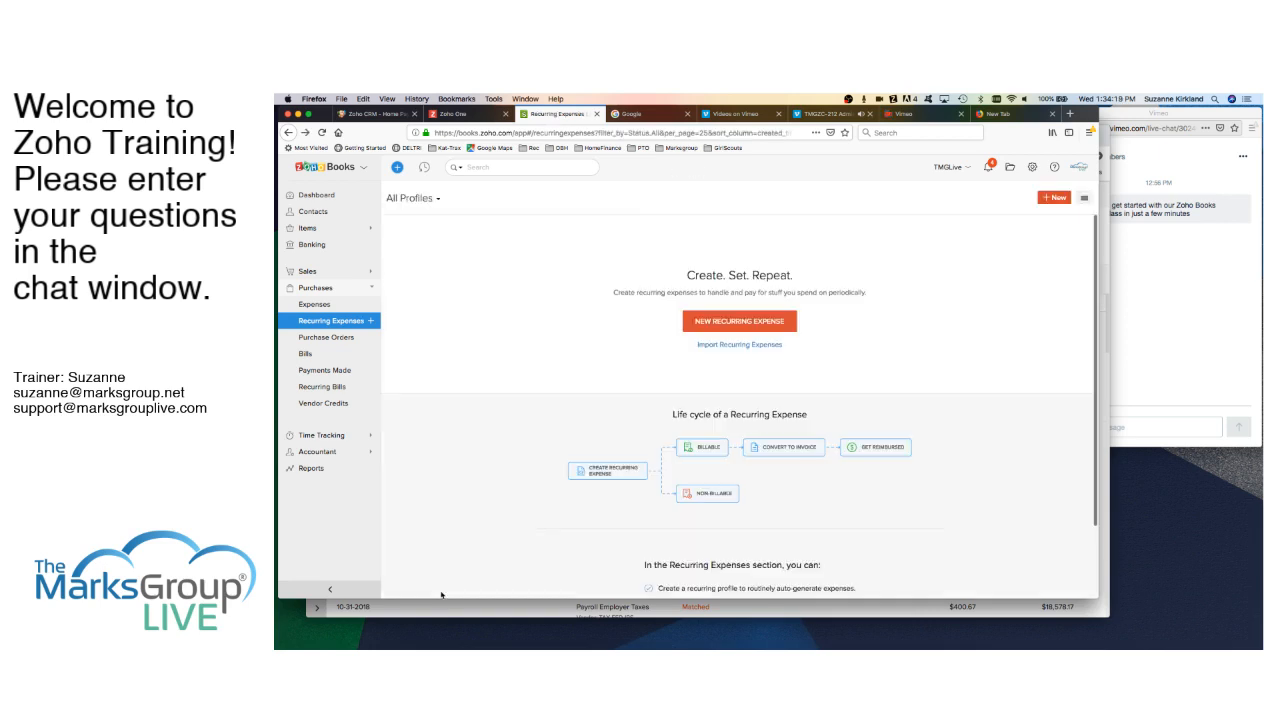
click(337, 339)
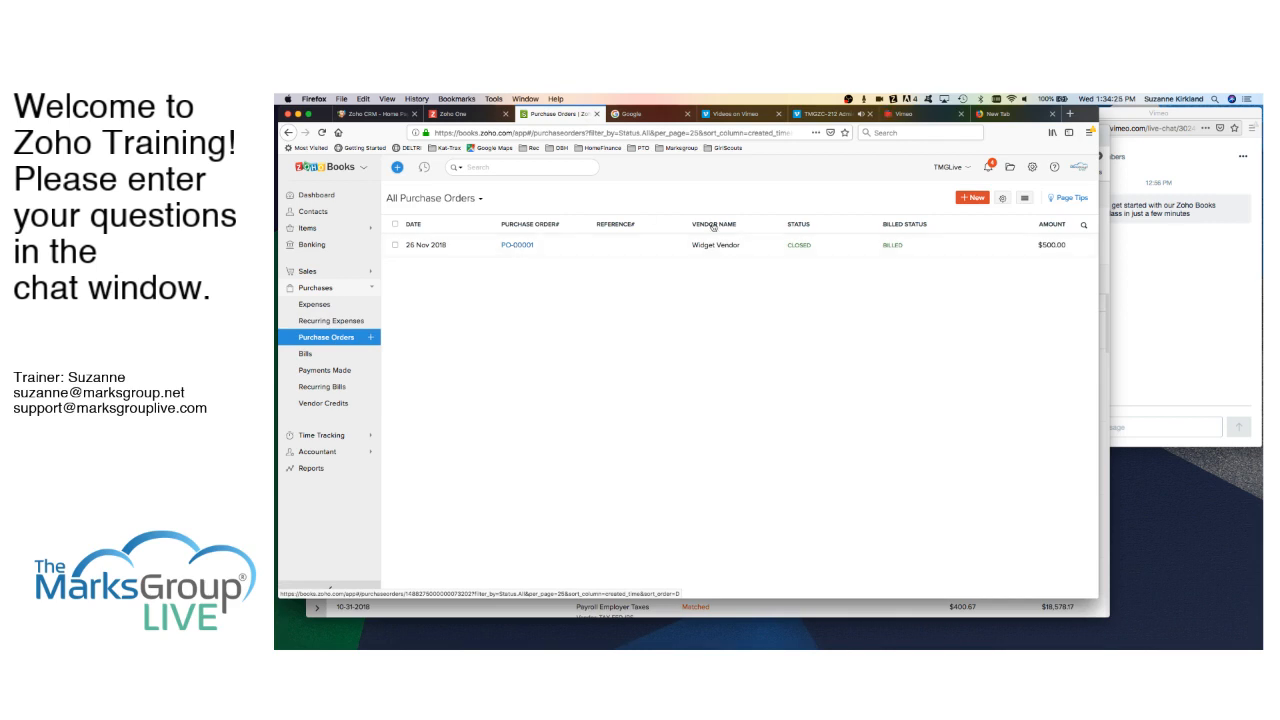
- Start new purchase order PO-00002 with Widget Vendor as the vendor
click(972, 199)
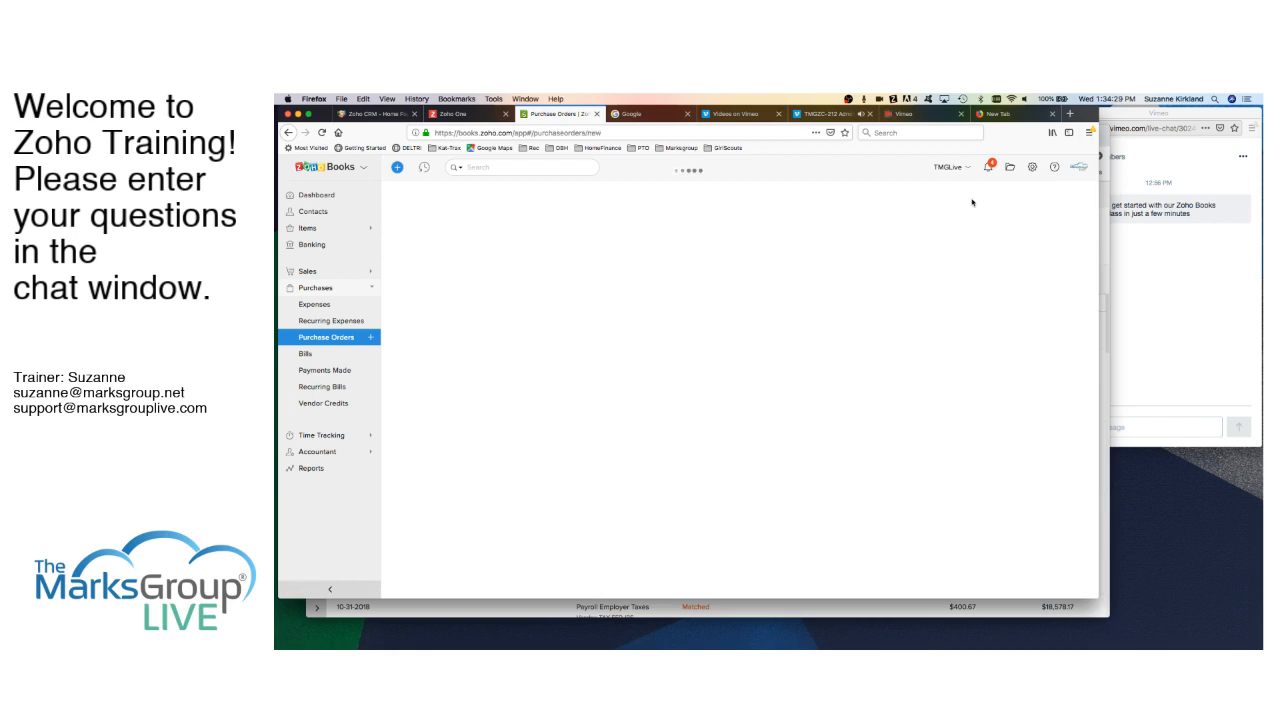
click(708, 239)
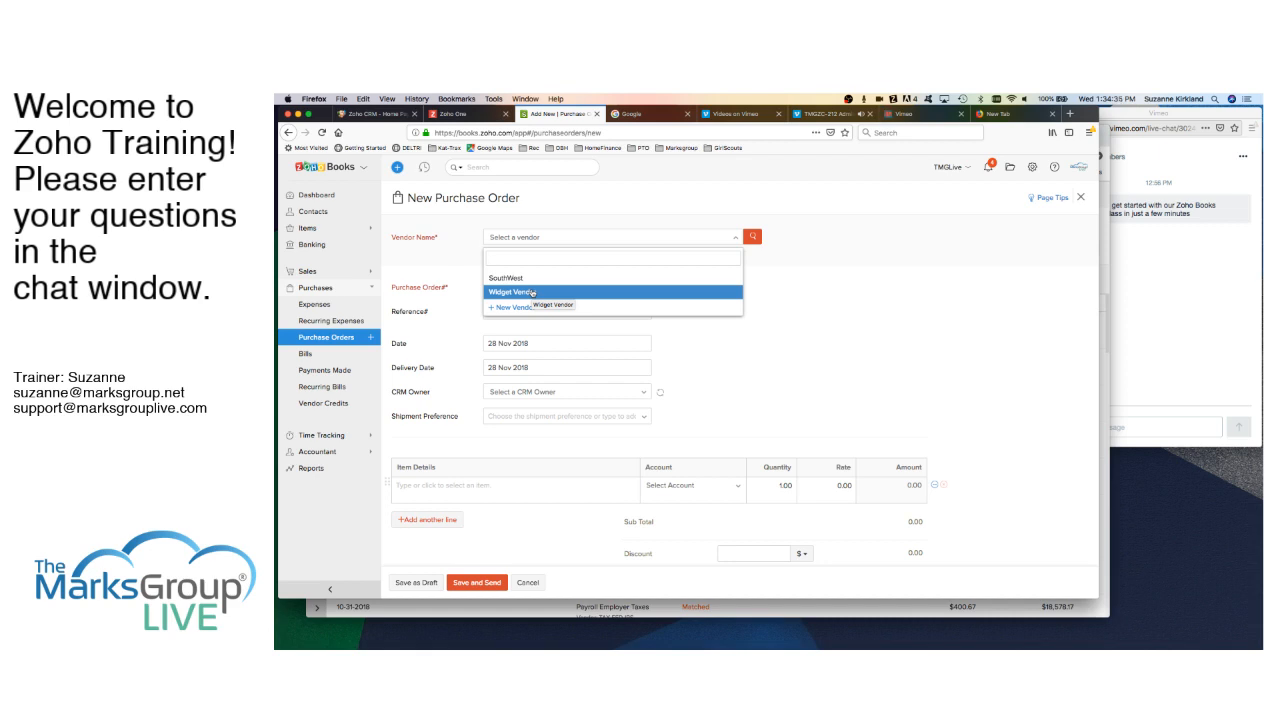
click(532, 293)
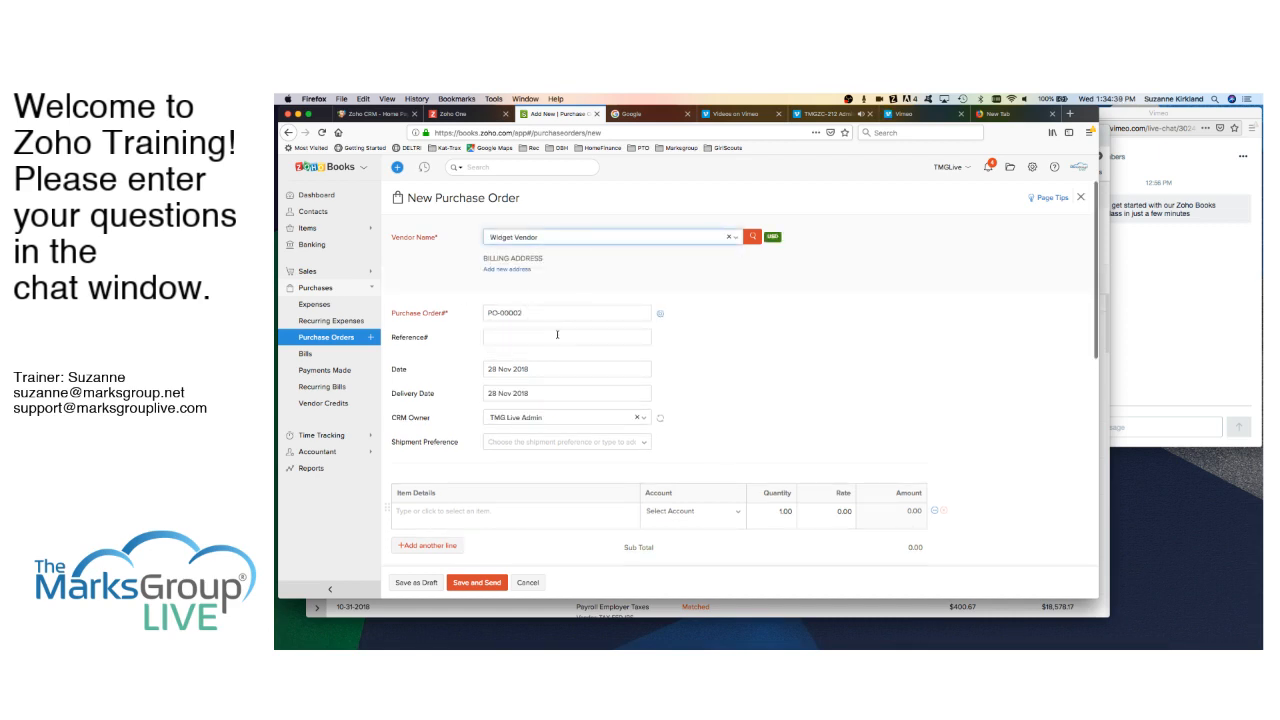
scroll(570, 402, down, 2)
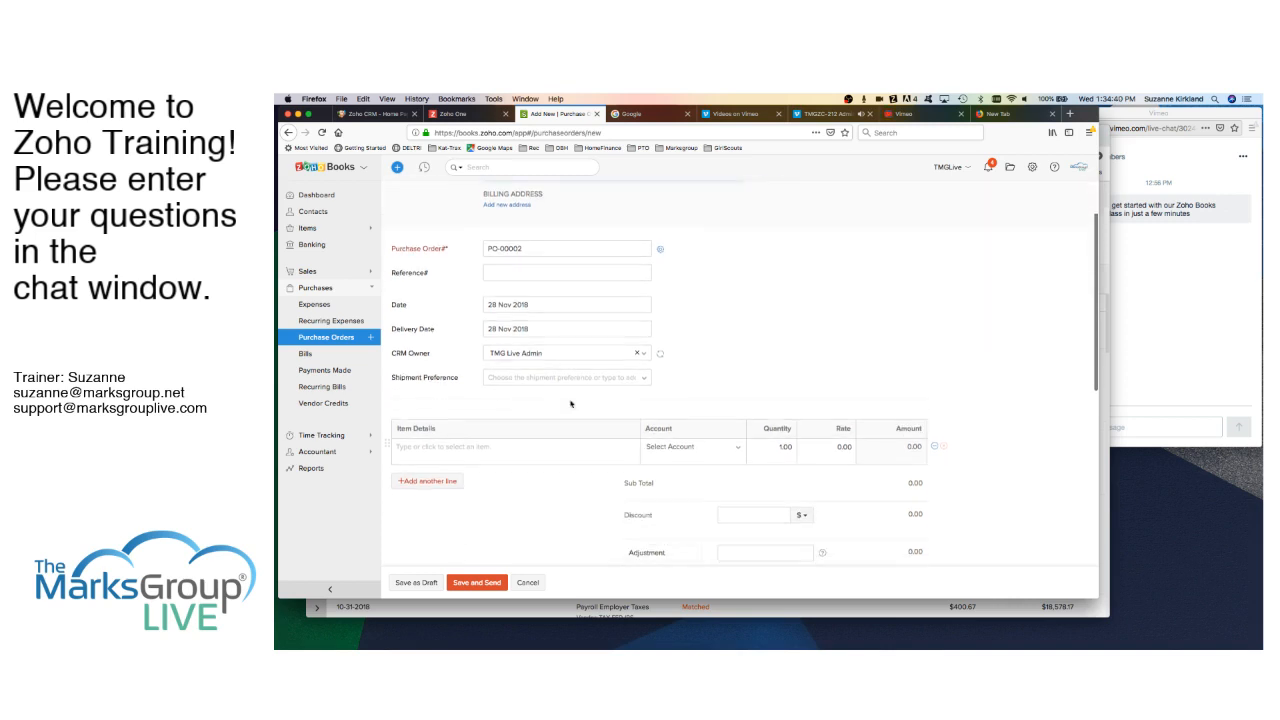
click(446, 450)
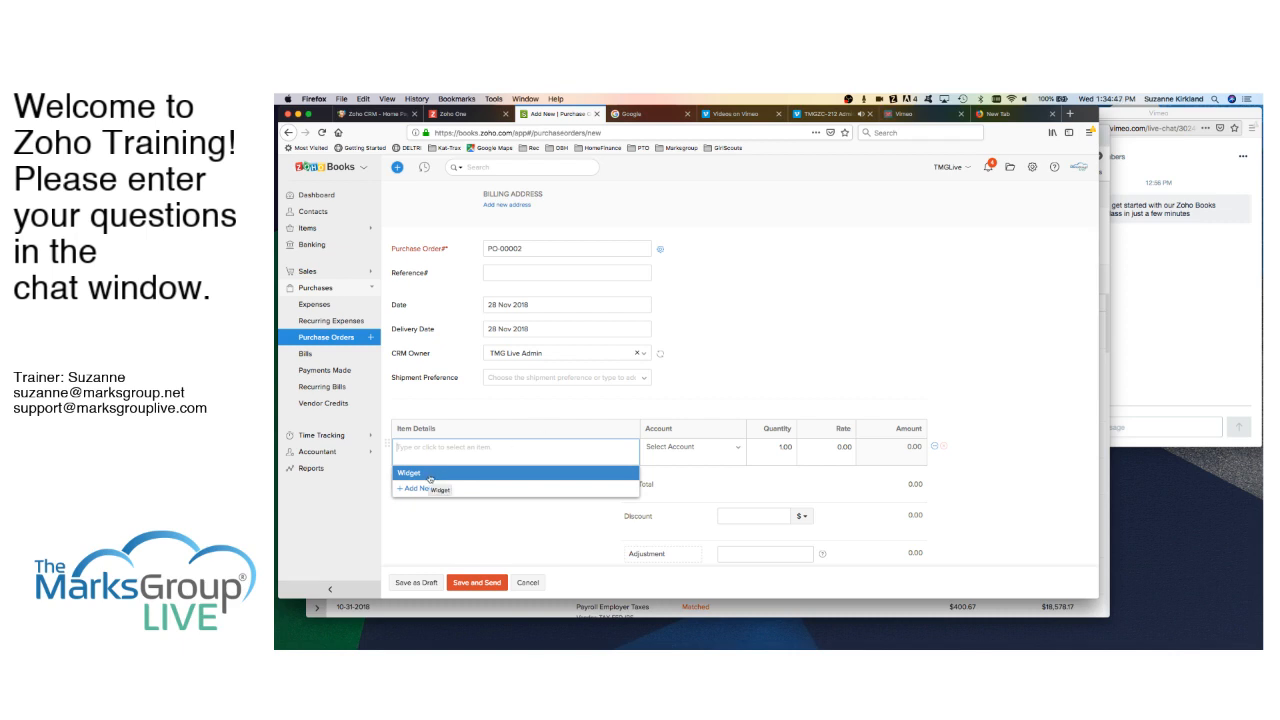
scroll(430, 479, down, 1)
scroll(433, 482, up, 1)
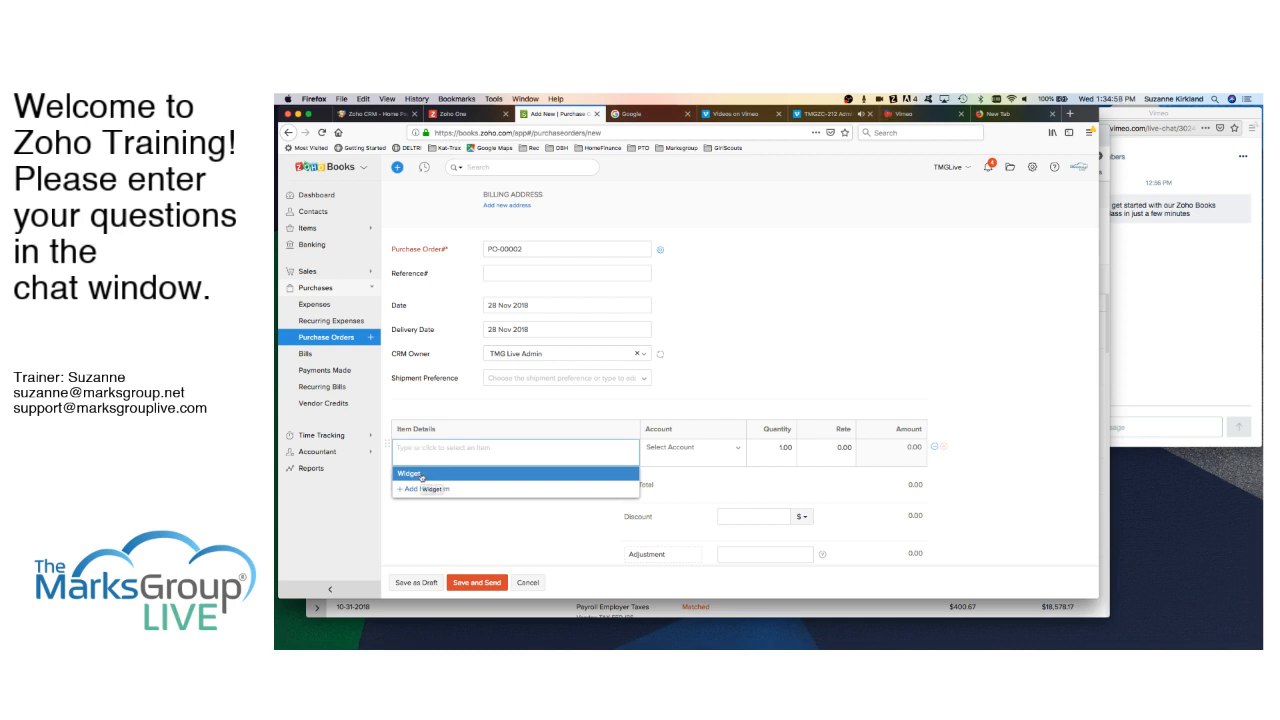
scroll(720, 313, up, 2)
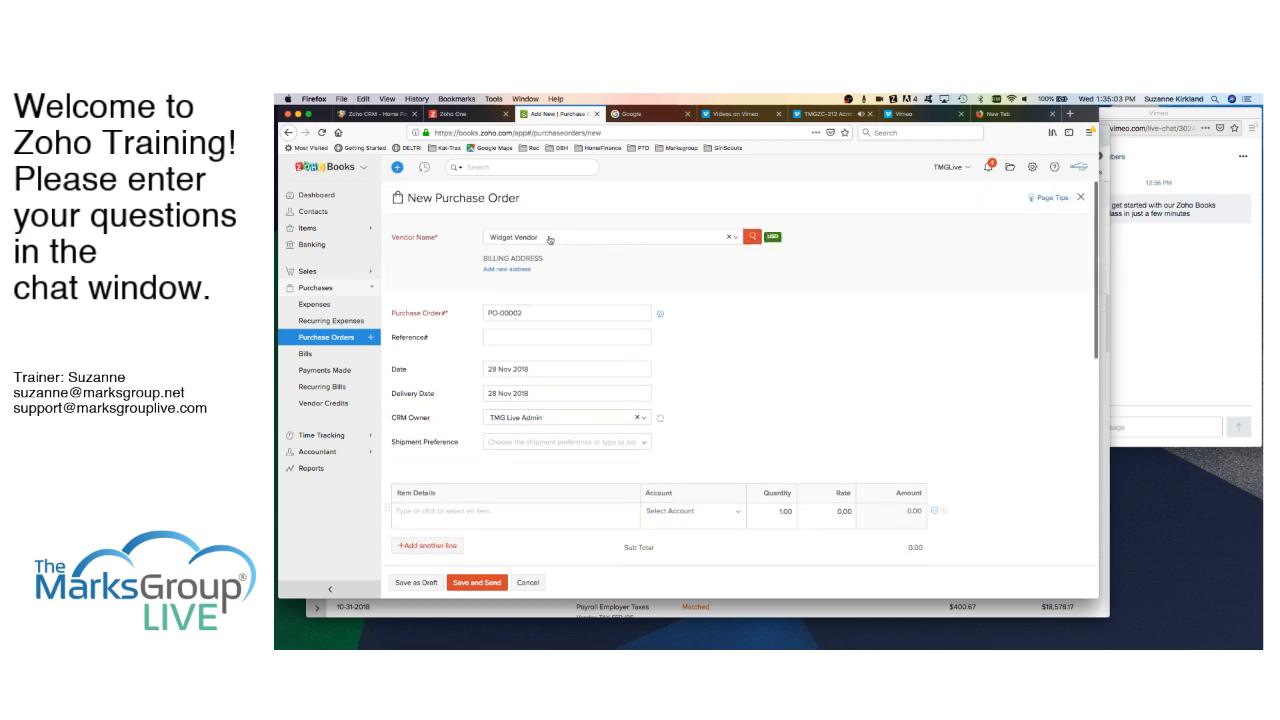
scroll(527, 434, down, 2)
scroll(480, 452, down, 1)
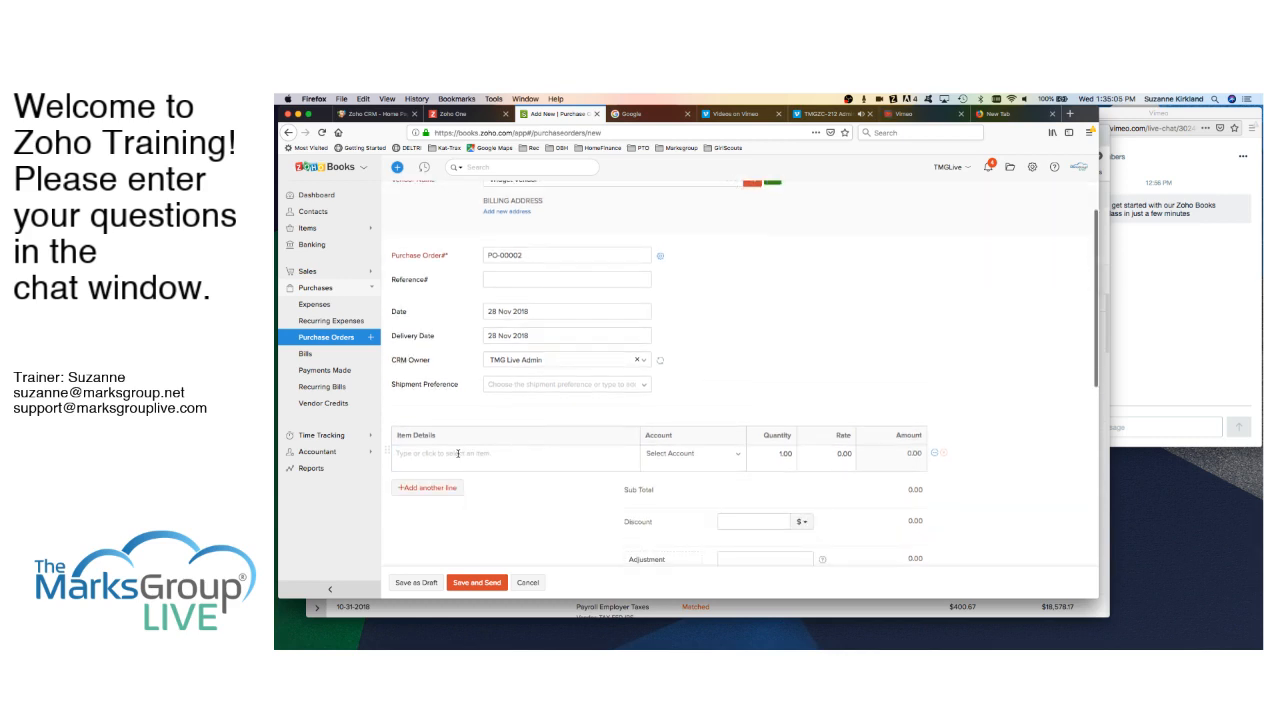
- Add a Widget line with quantity 100 at rate 5, bringing the total to $500.00
click(458, 453)
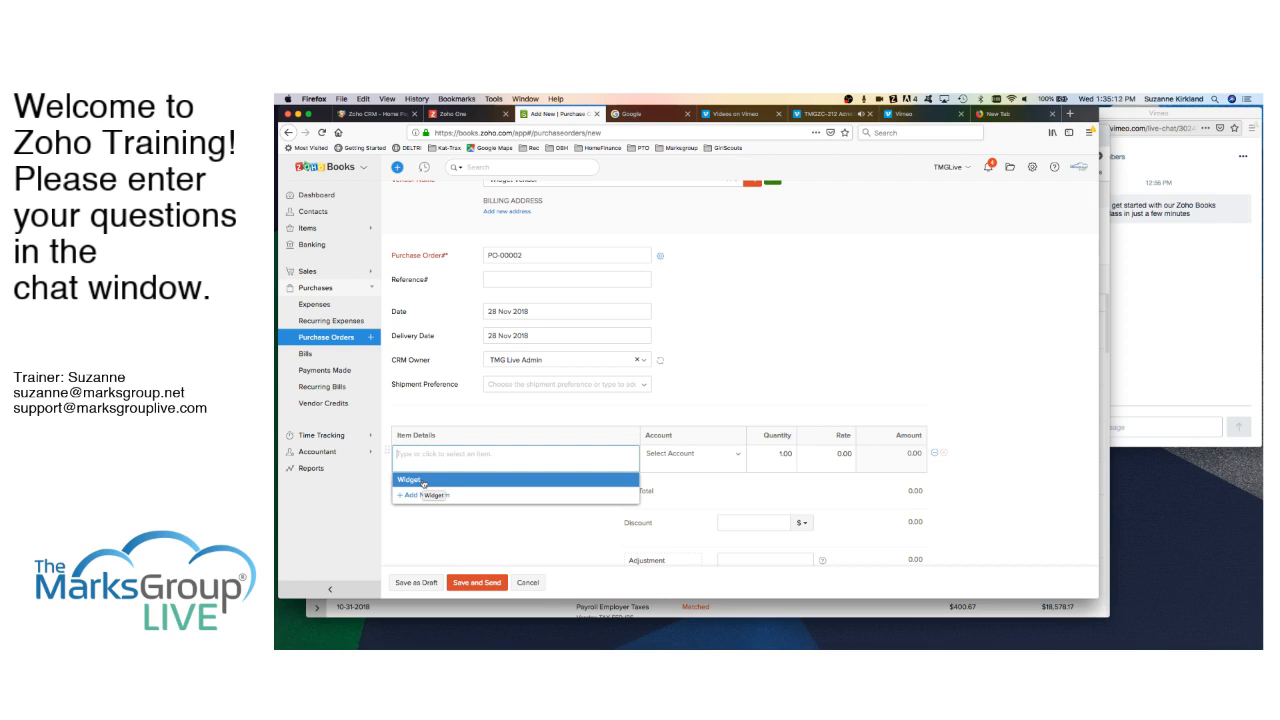
click(424, 481)
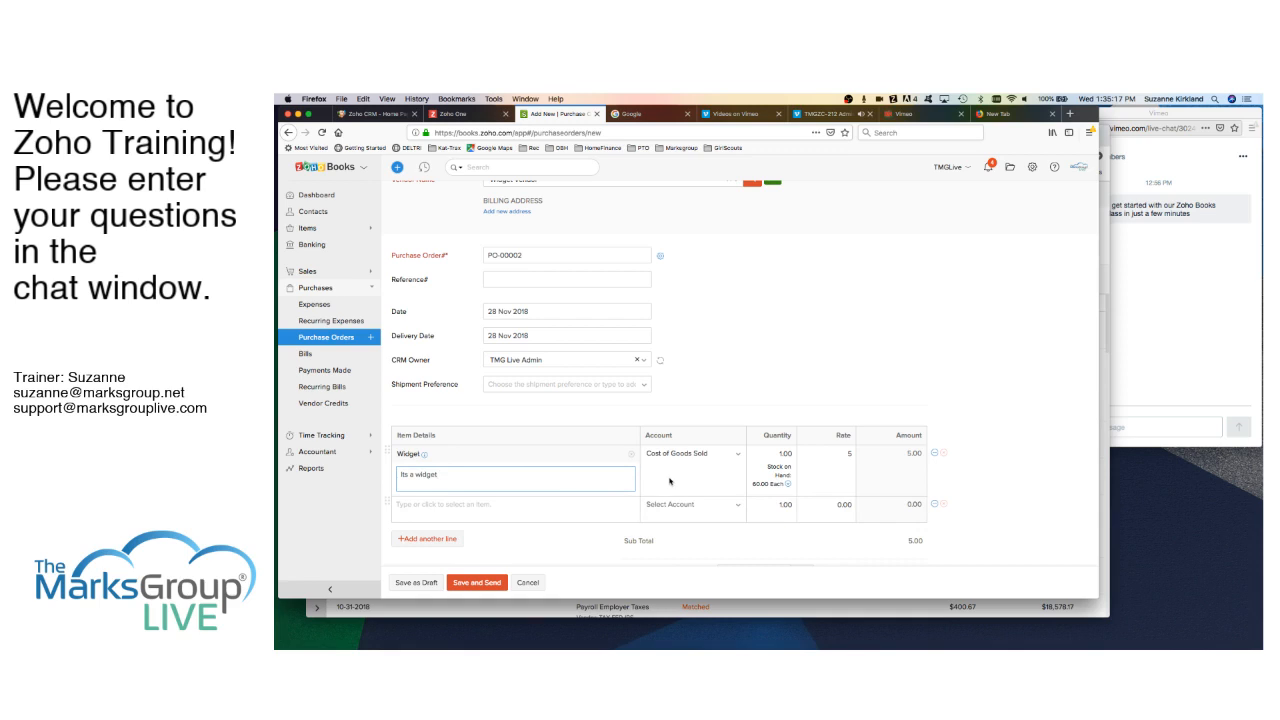
click(781, 453)
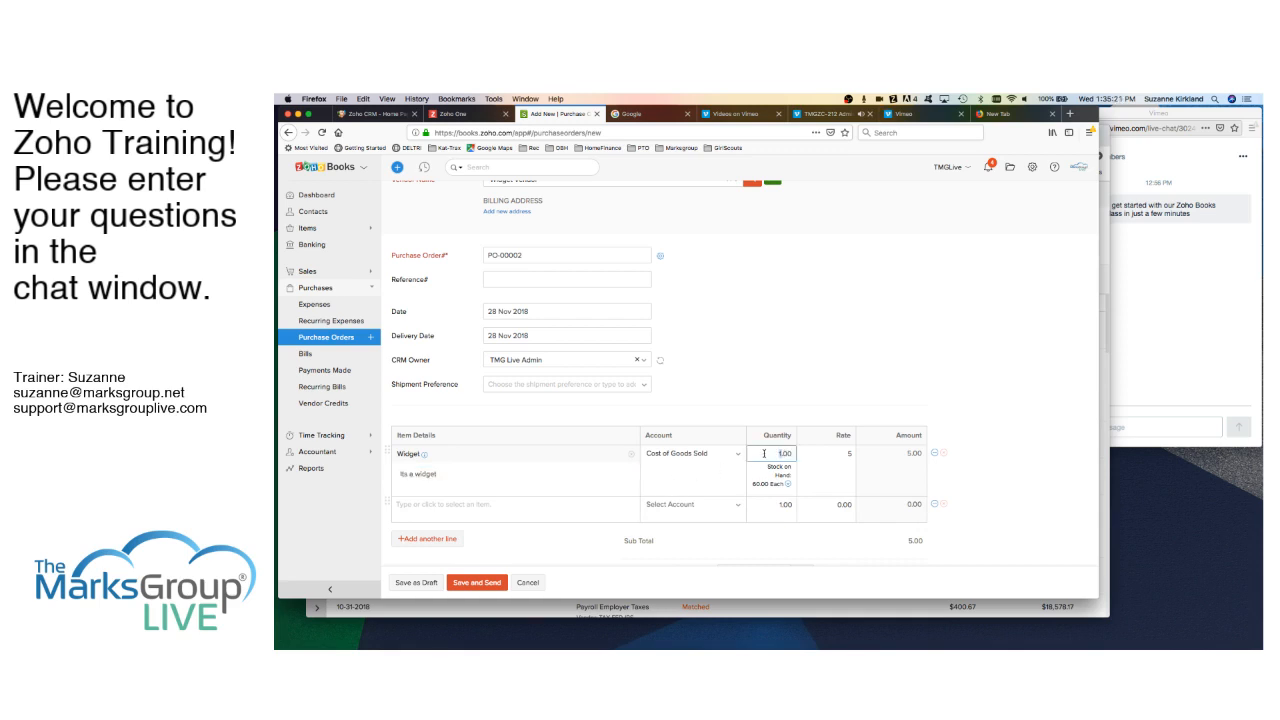
text(00)
key(Tab)
scroll(736, 514, down, 6)
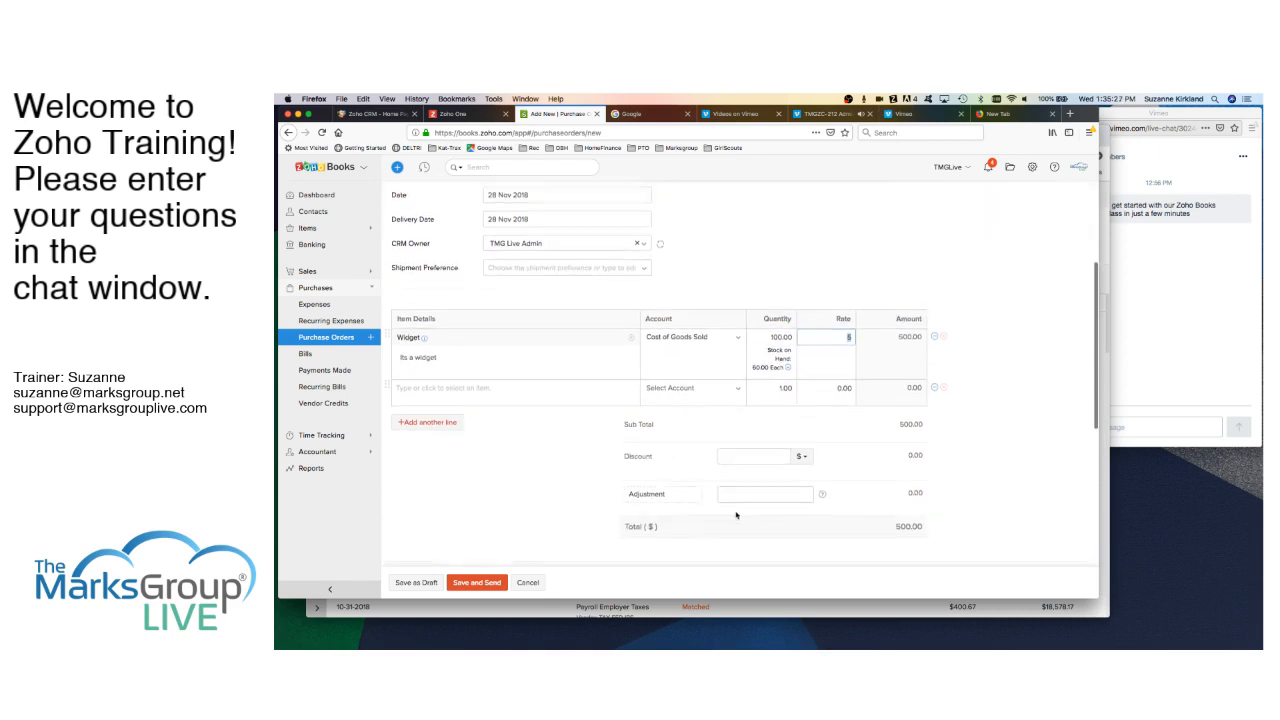
scroll(736, 512, down, 1)
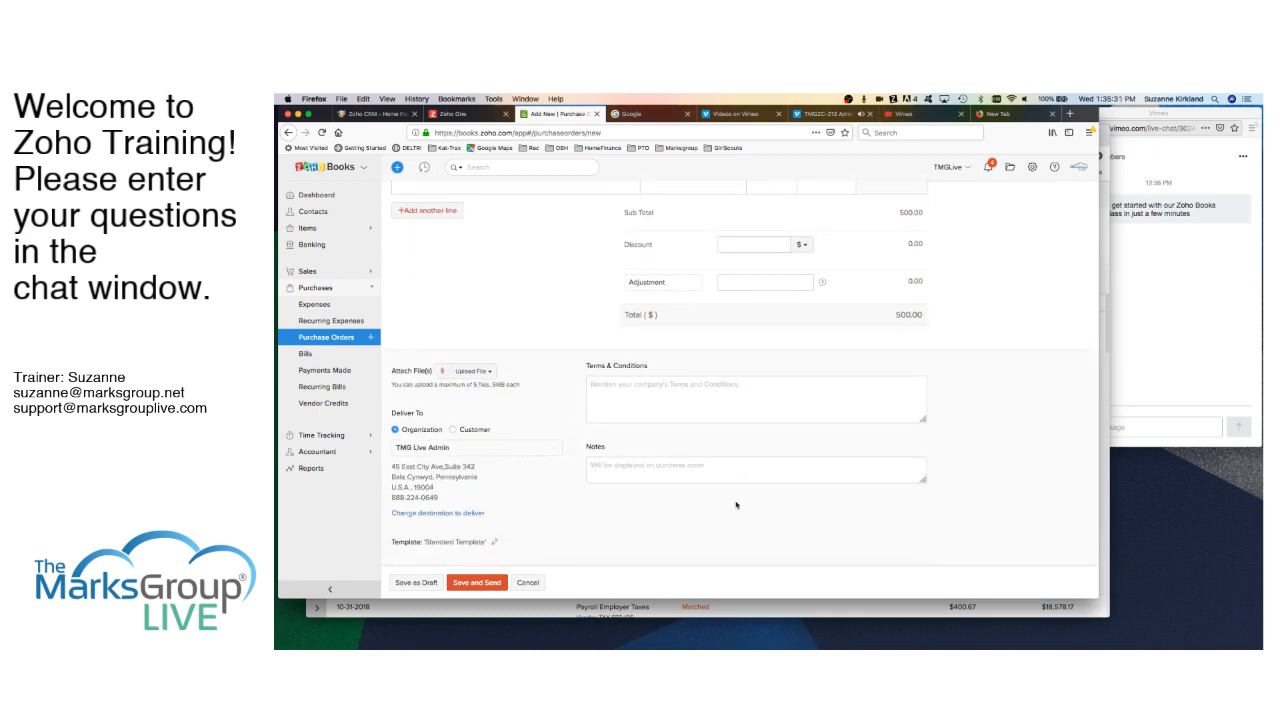
- Set the purchase order's delivery address to customer Bill's Boats
click(452, 431)
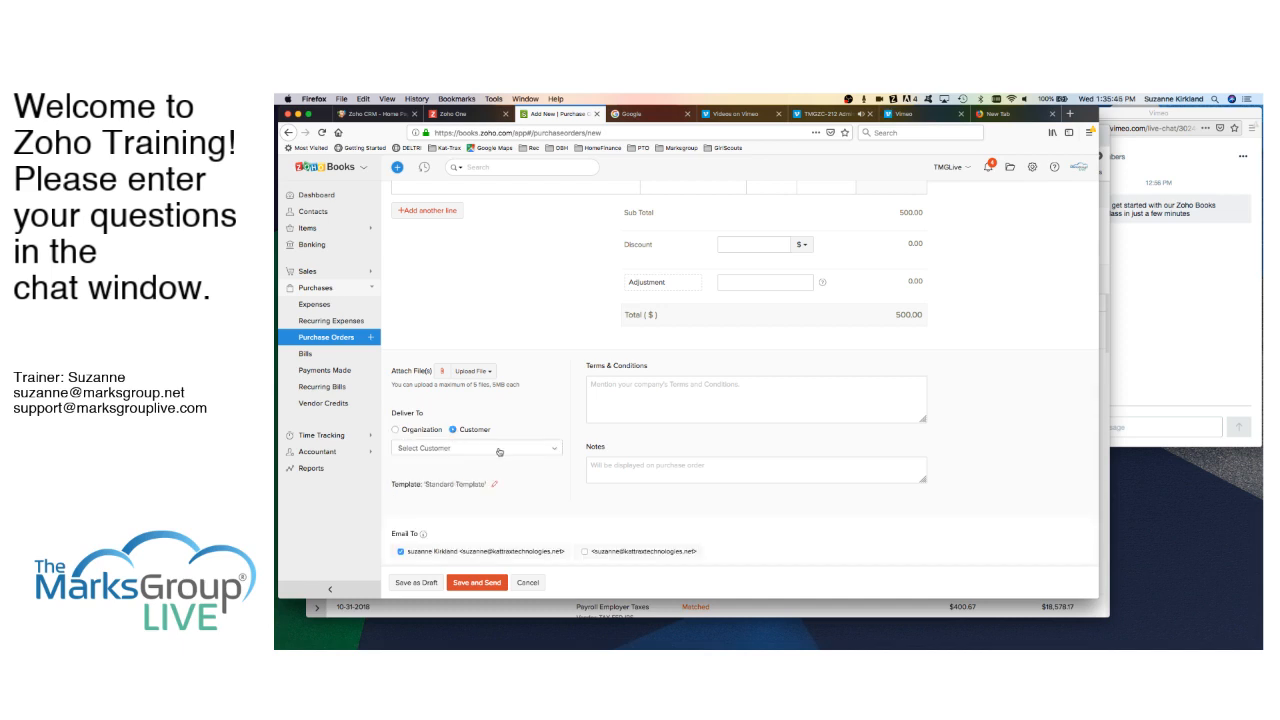
click(499, 450)
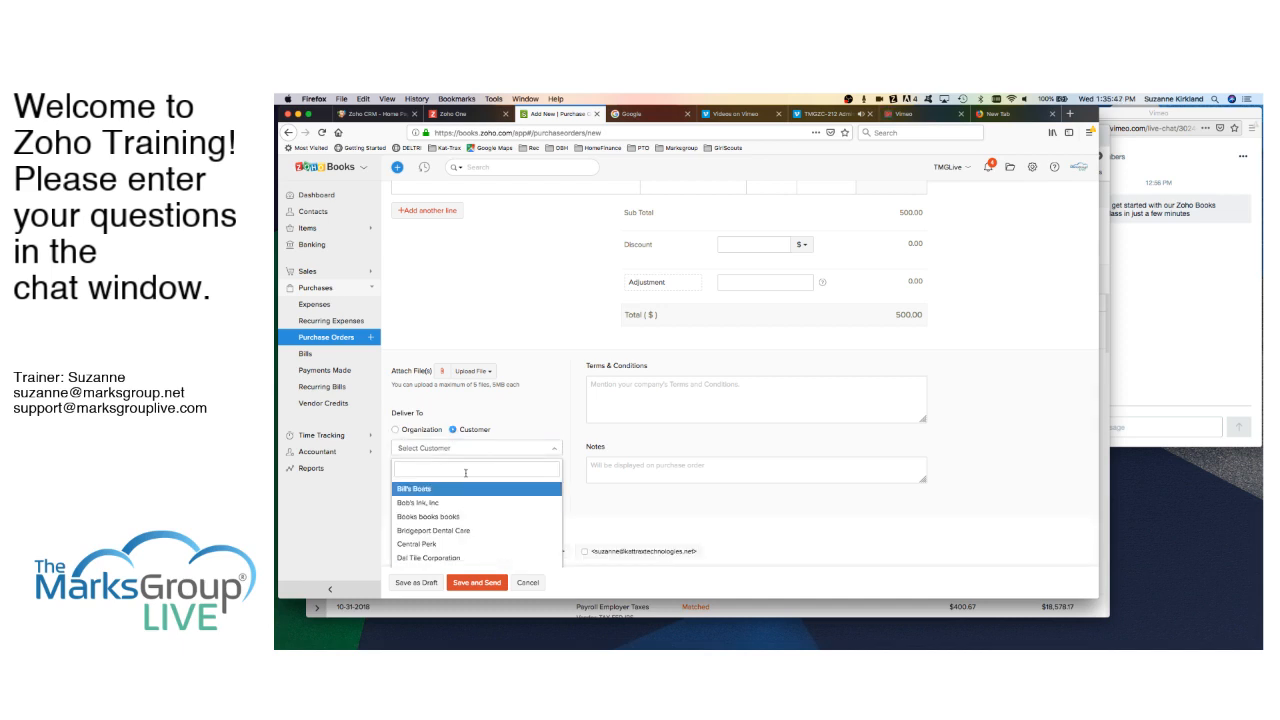
click(429, 490)
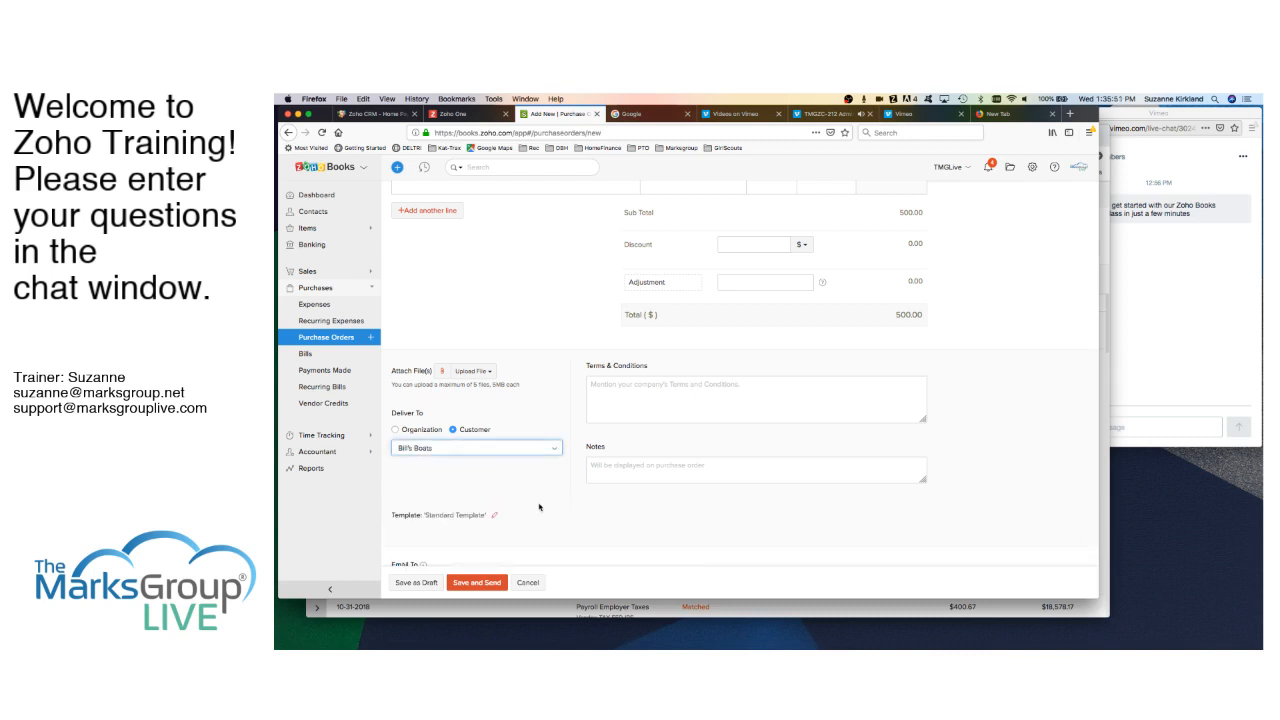
click(396, 430)
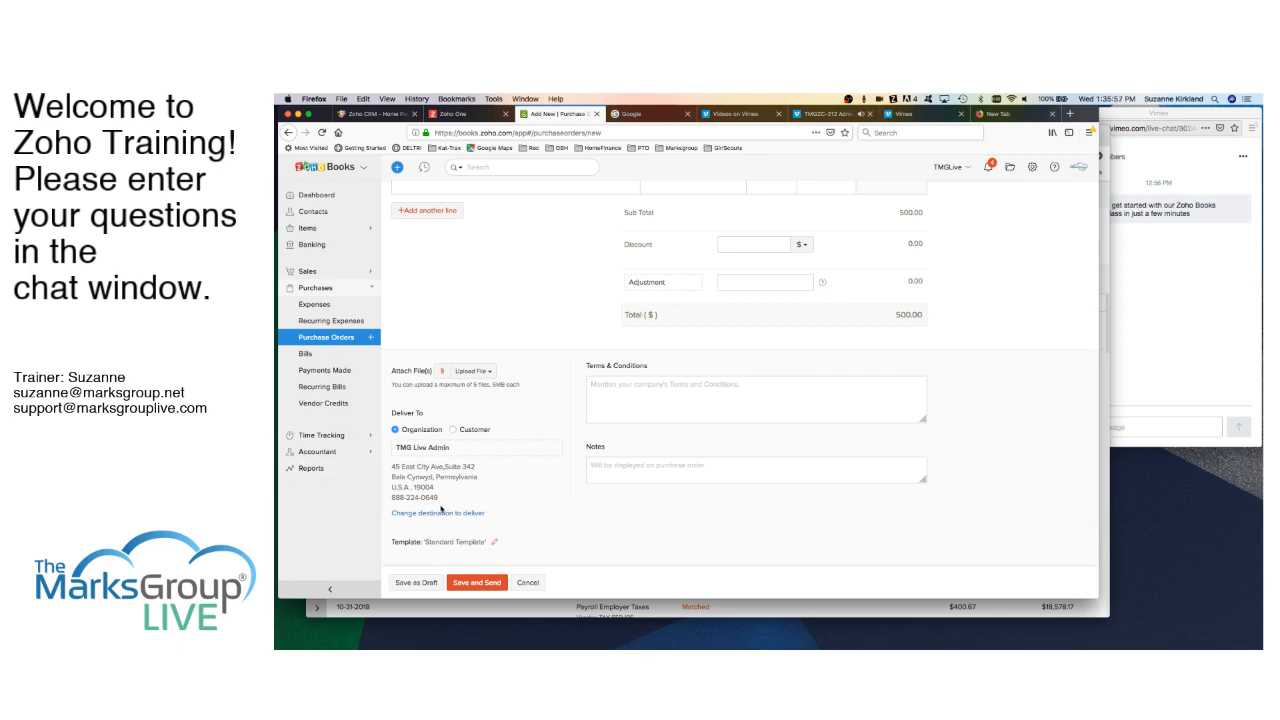
click(454, 430)
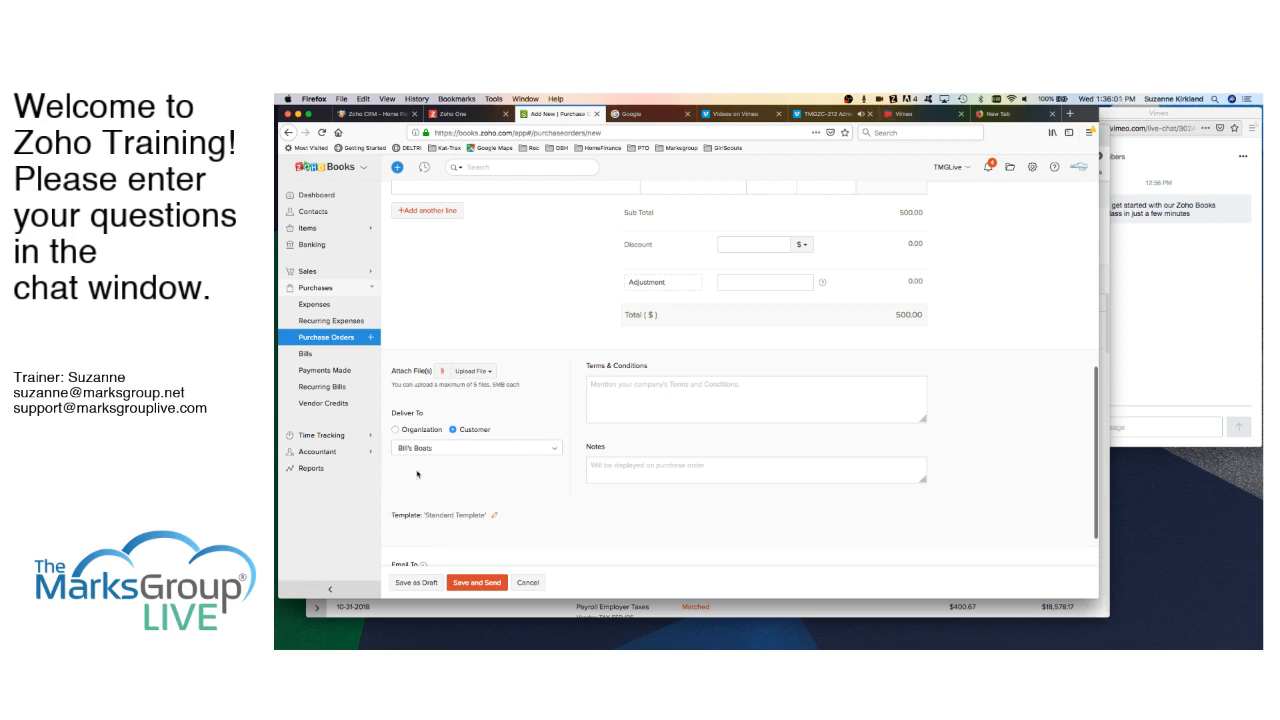
- Keep the Standard Template and save PO-00002 for emailing to Widget Vendor
scroll(510, 475, down, 2)
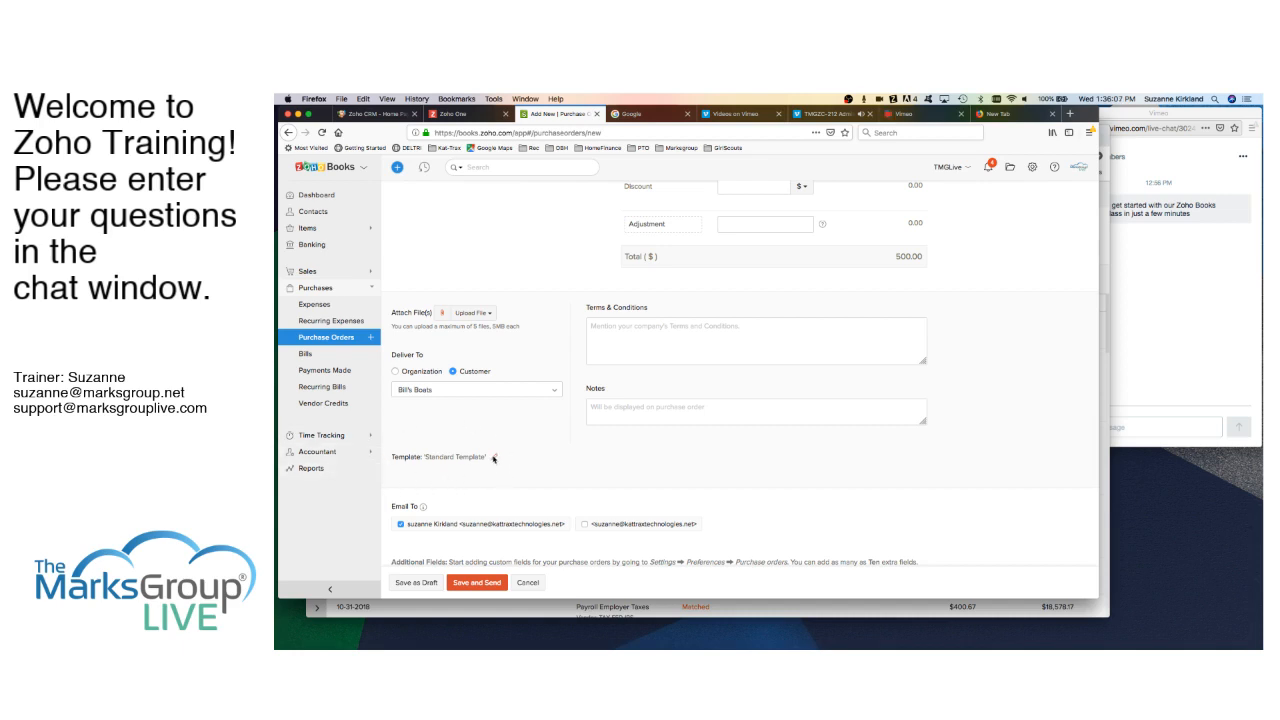
click(495, 458)
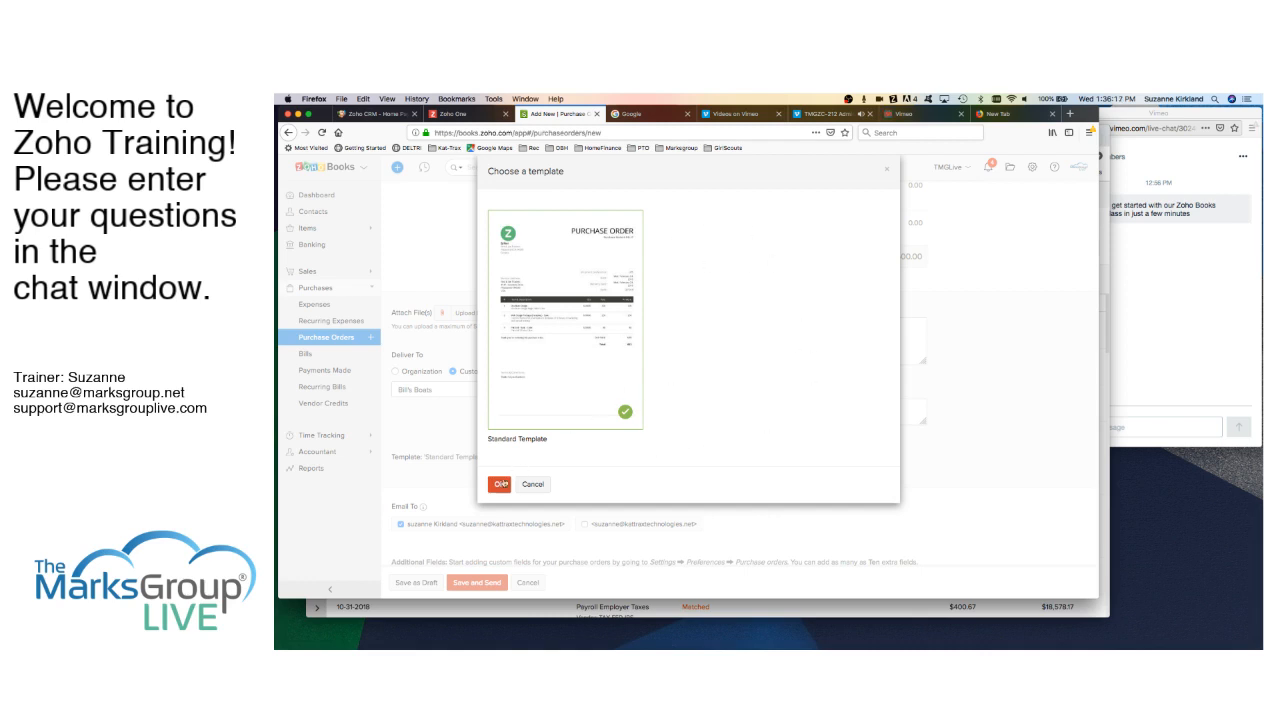
click(499, 484)
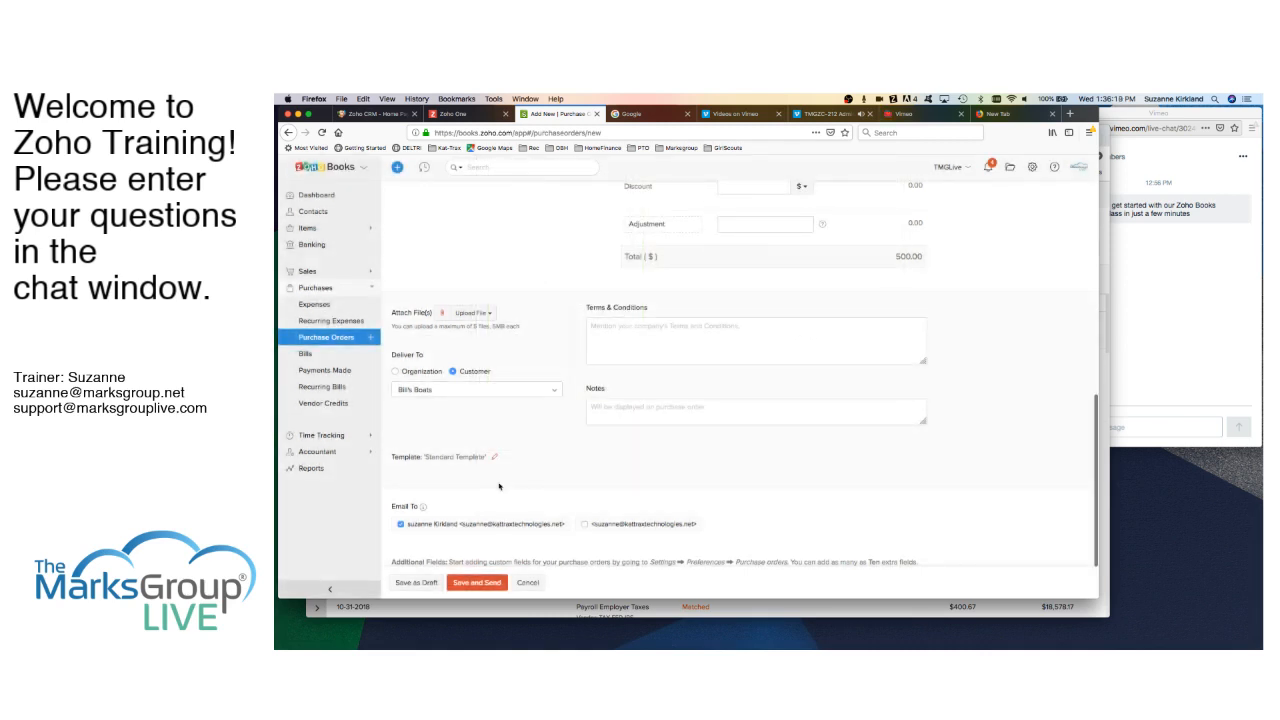
click(478, 583)
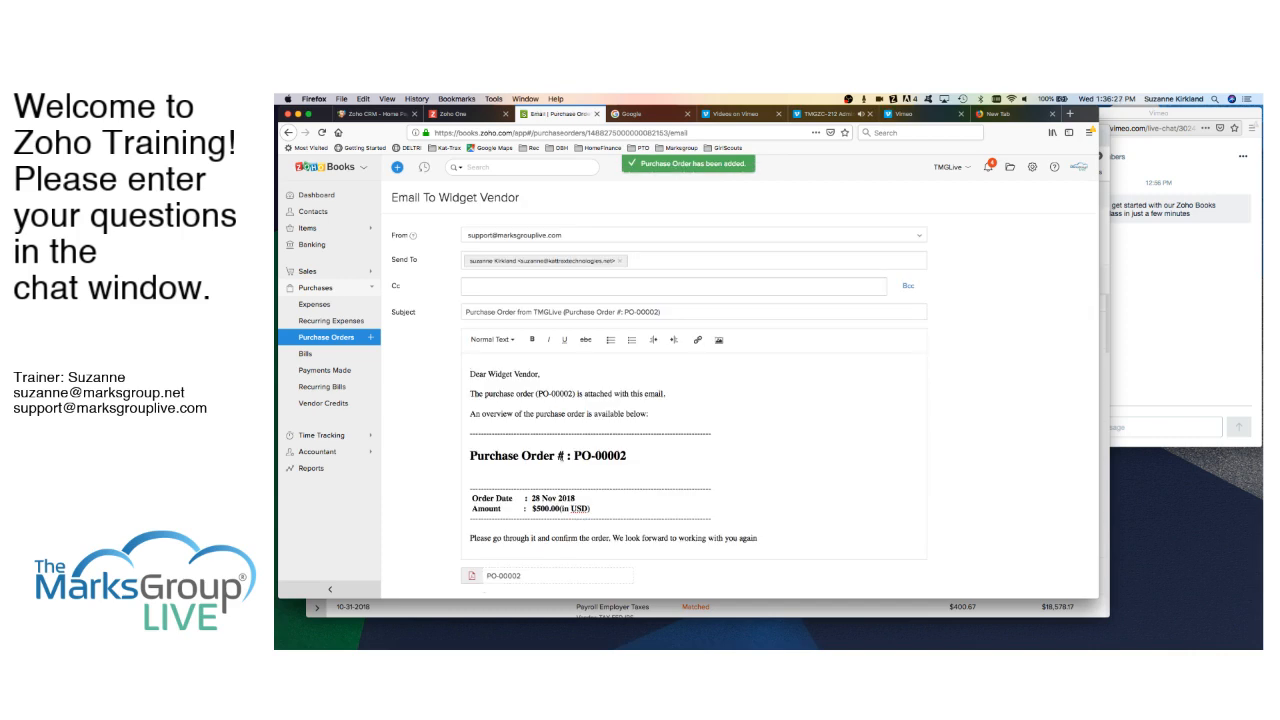
- Review the email body and send PO-00002 to Widget Vendor
scroll(768, 494, down, 2)
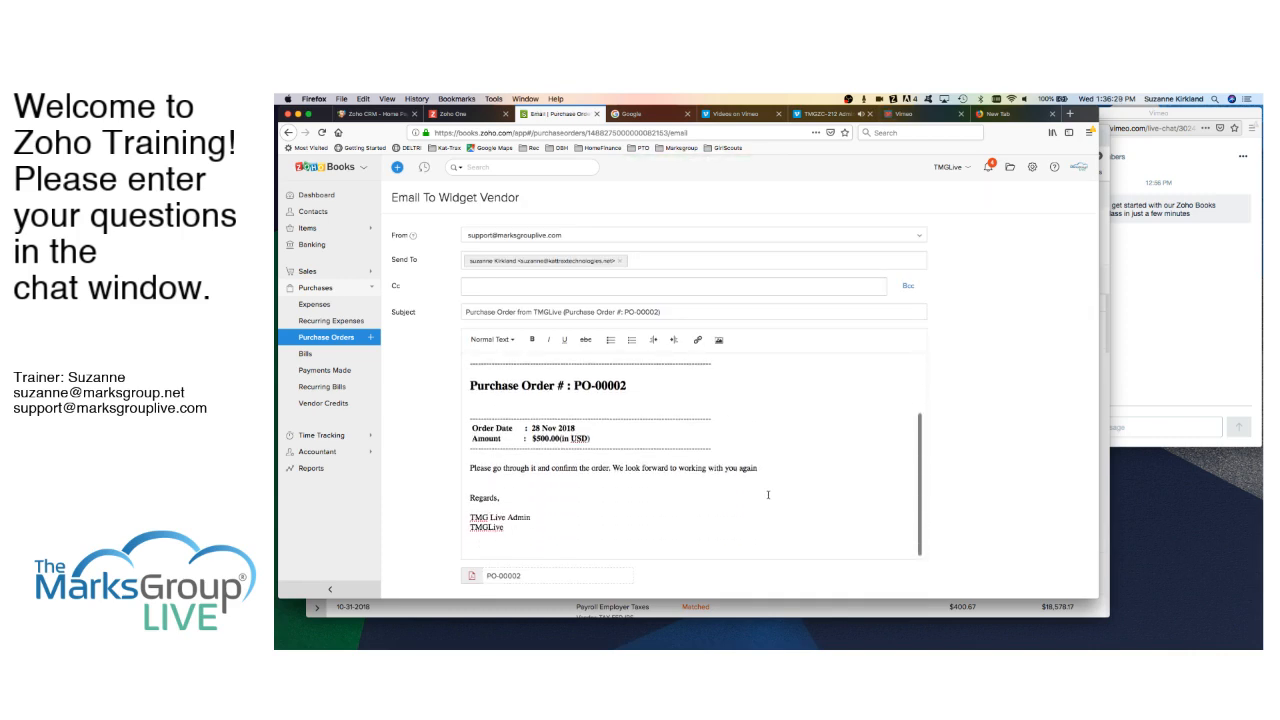
scroll(768, 494, up, 2)
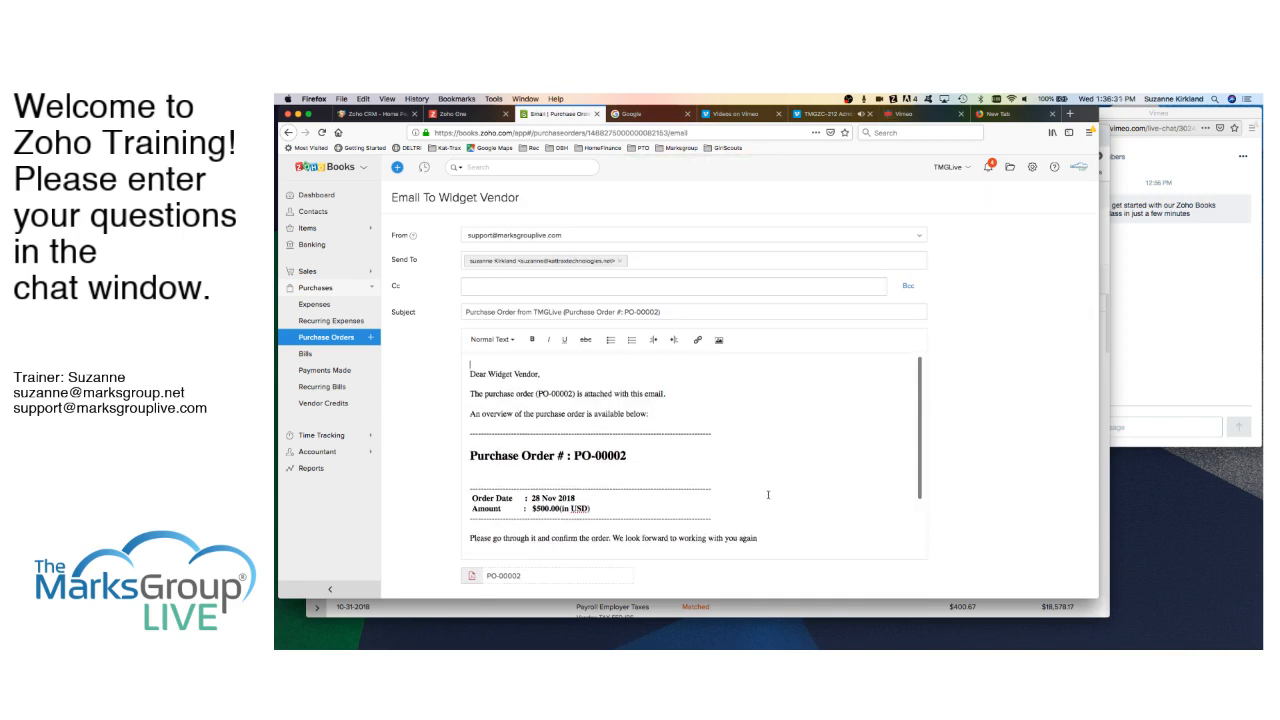
scroll(768, 494, down, 2)
scroll(768, 494, up, 2)
scroll(764, 485, down, 2)
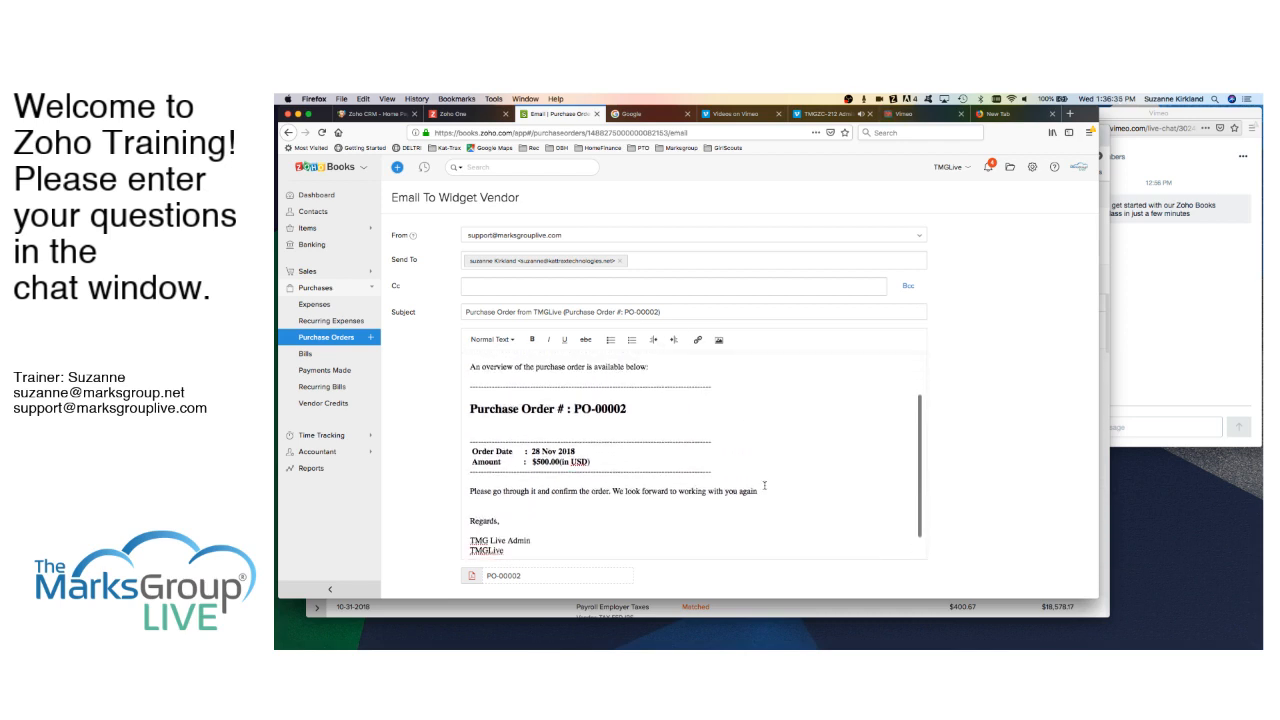
scroll(602, 517, down, 3)
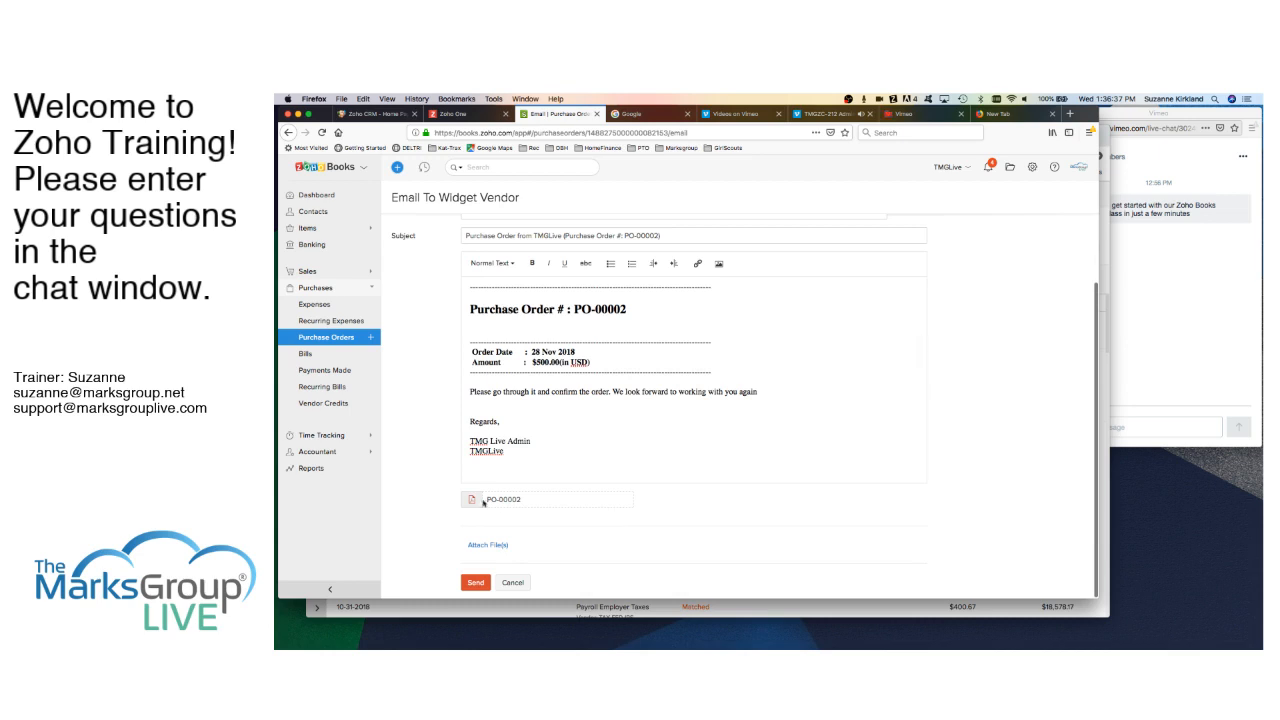
click(480, 584)
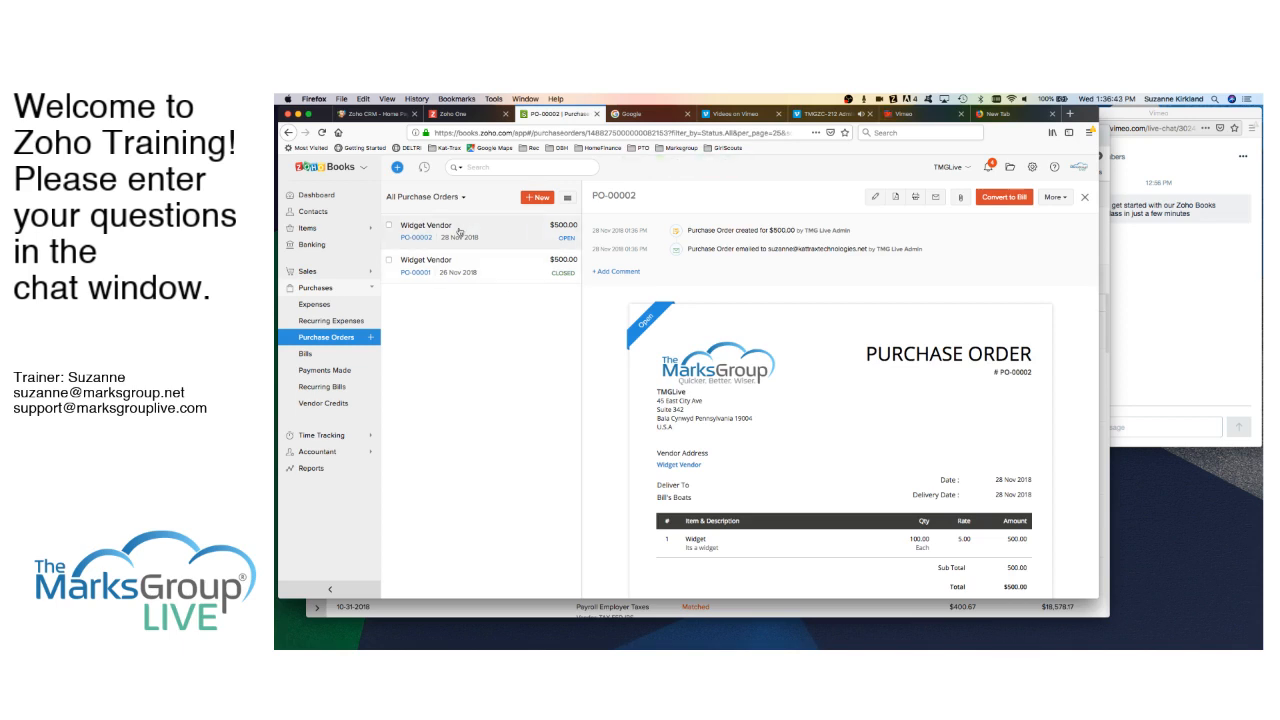
- Convert PO-00002 into bill number 10001 and save it as open
click(1002, 197)
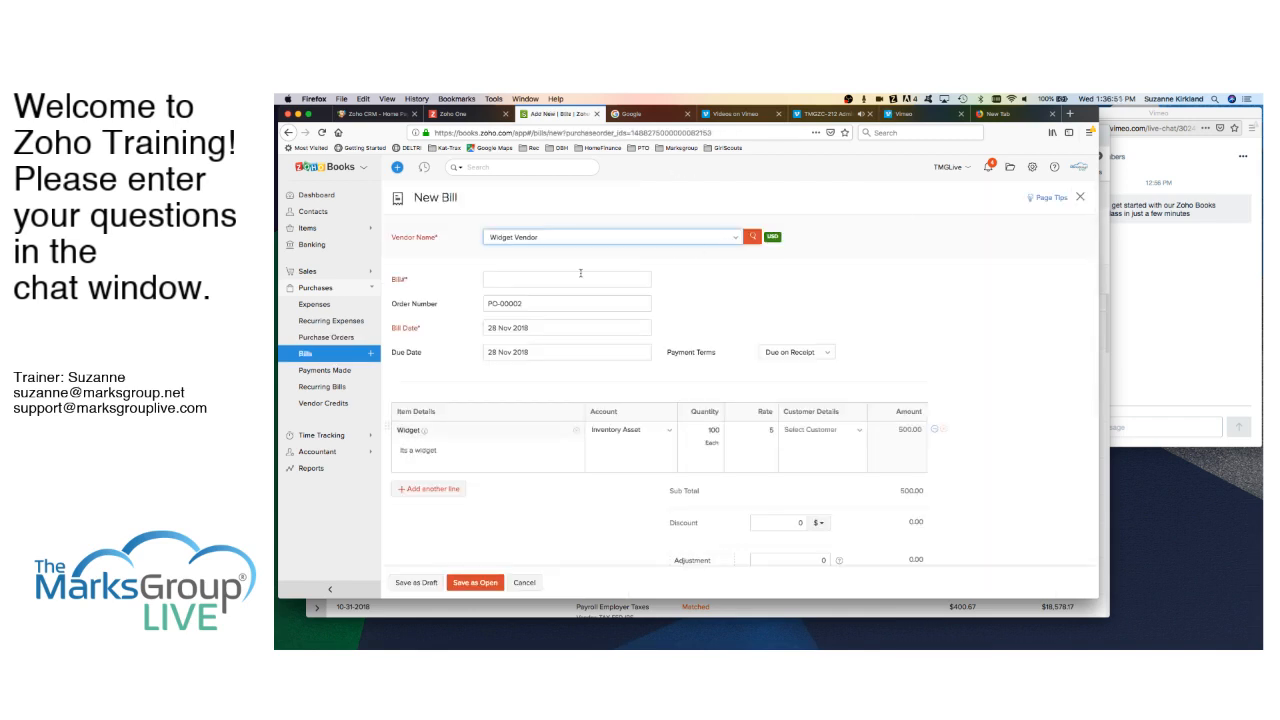
click(516, 282)
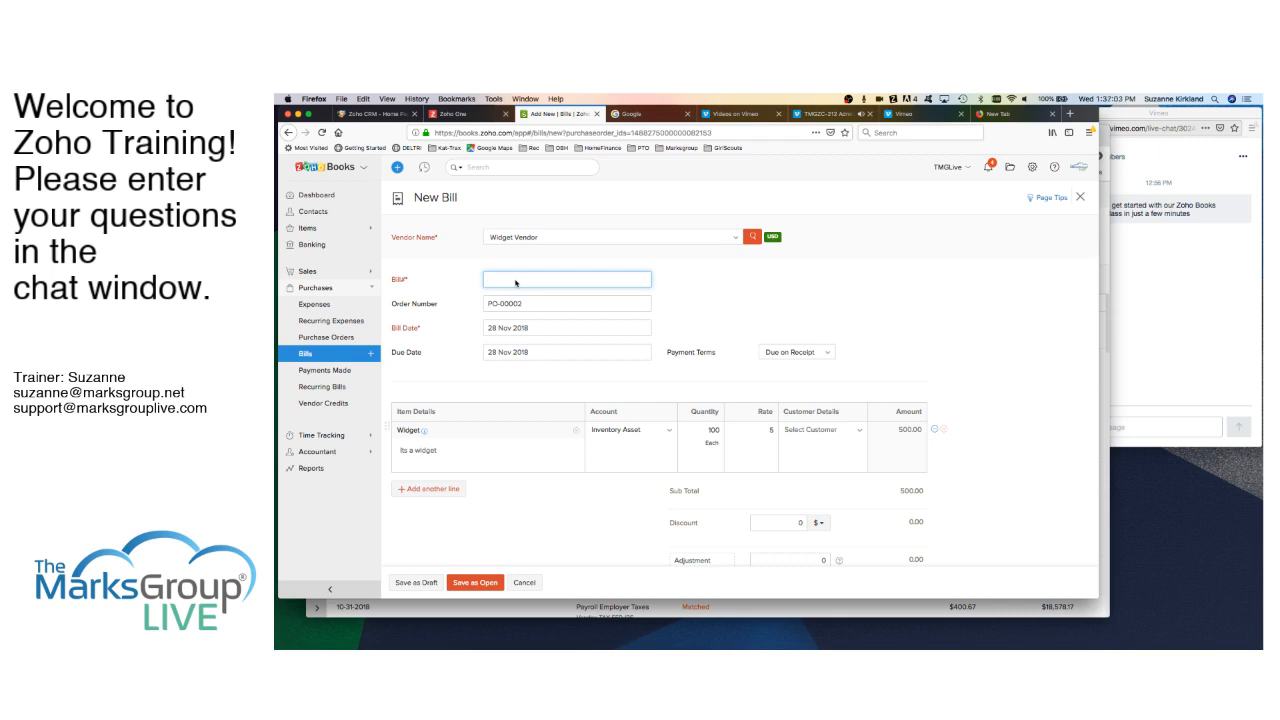
text(10001)
scroll(586, 496, down, 3)
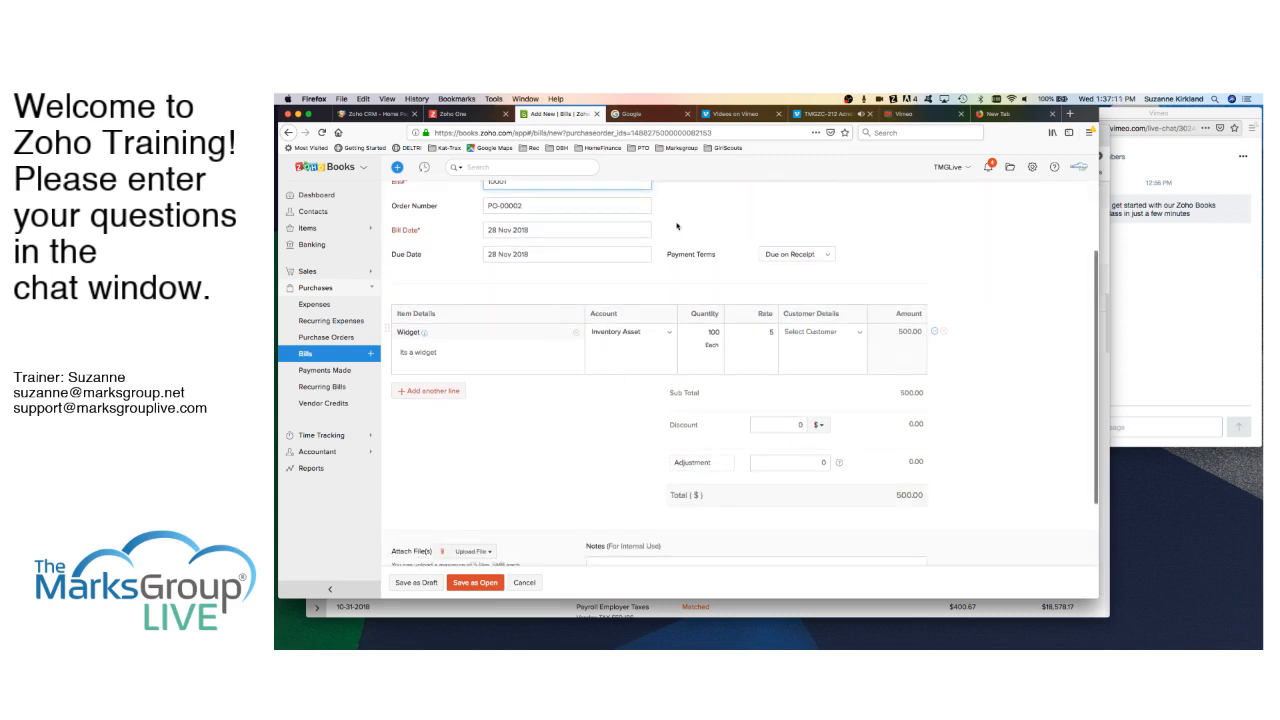
scroll(634, 500, down, 3)
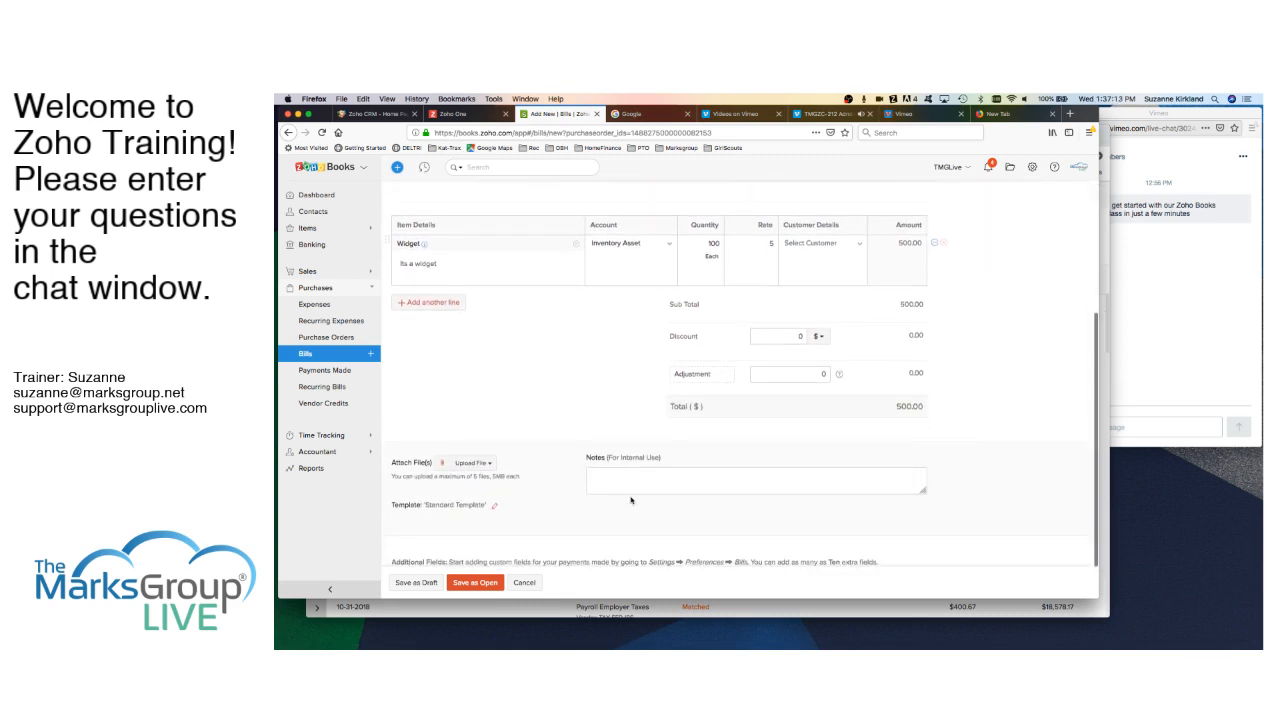
click(477, 586)
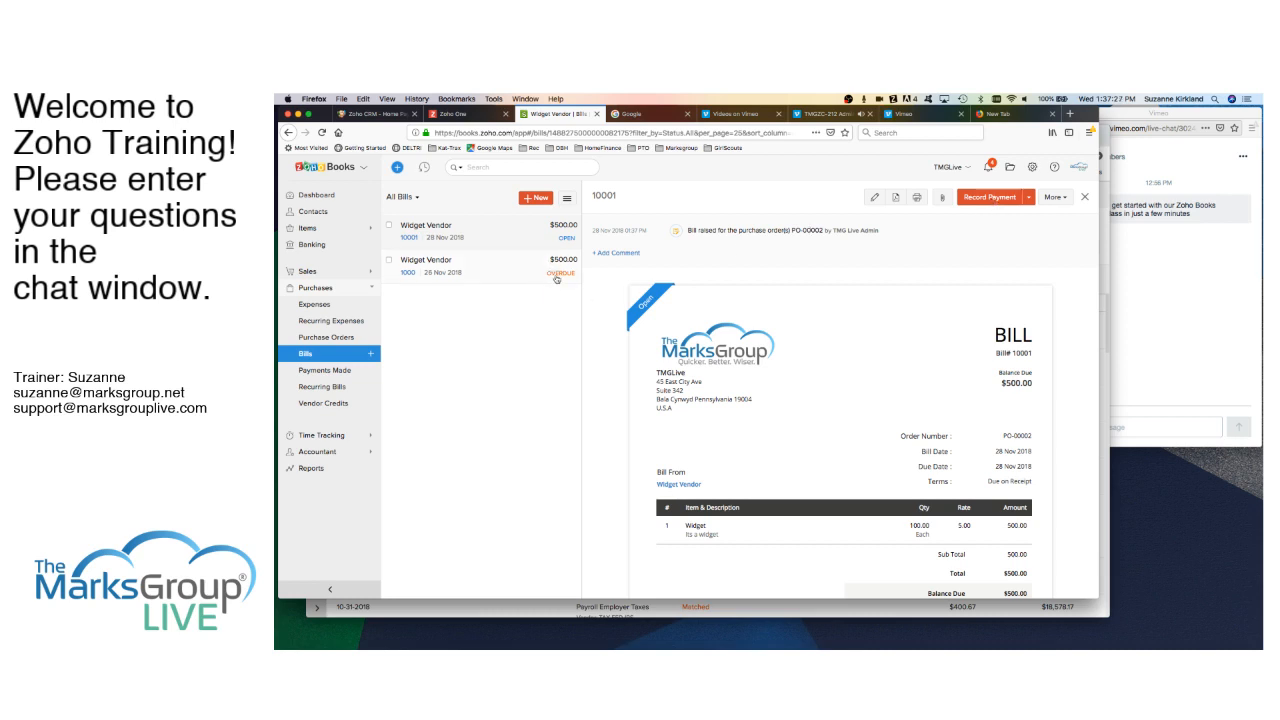
- Record the $500 payment on bill 10001 through Undeposited Funds, then begin a new bill
click(993, 200)
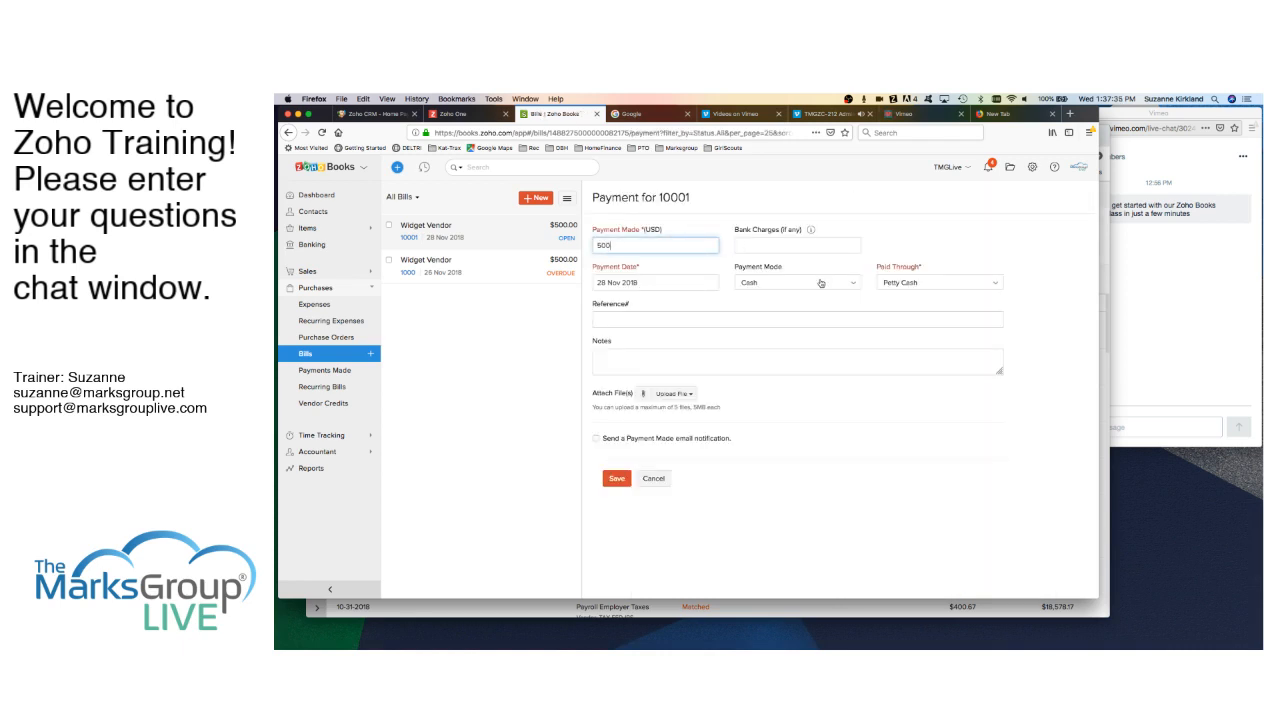
click(955, 286)
click(930, 351)
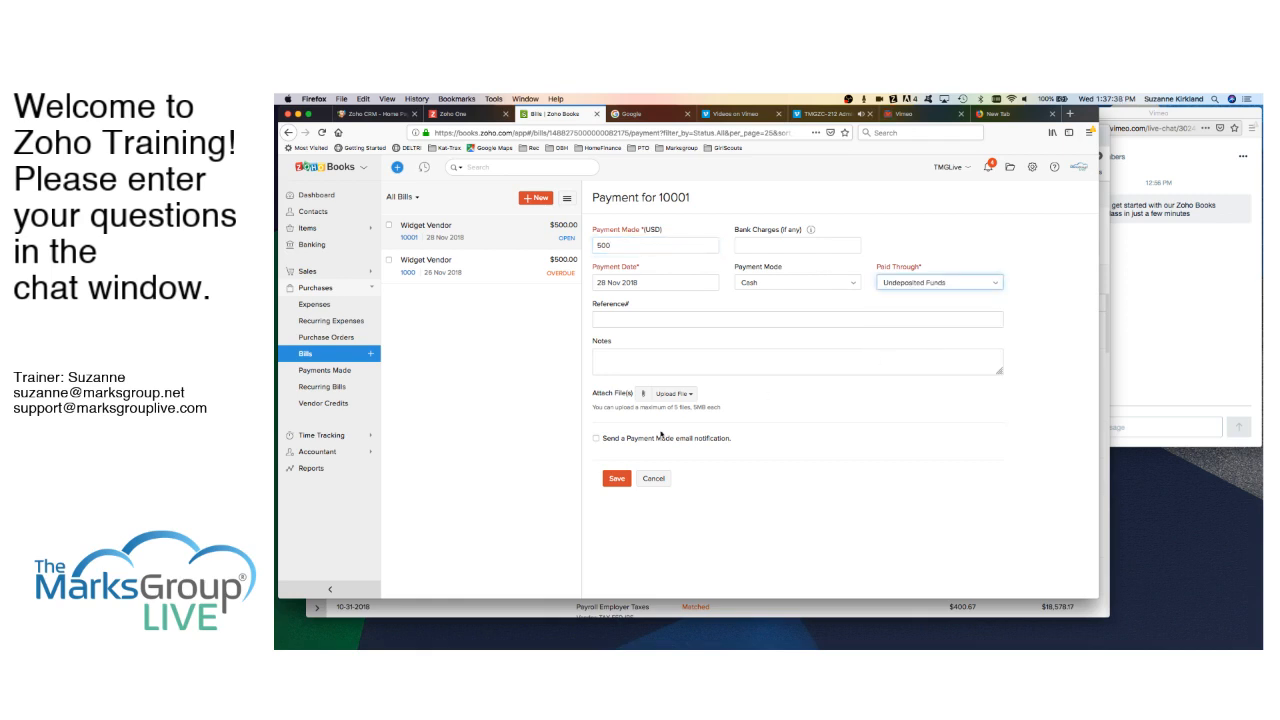
click(615, 479)
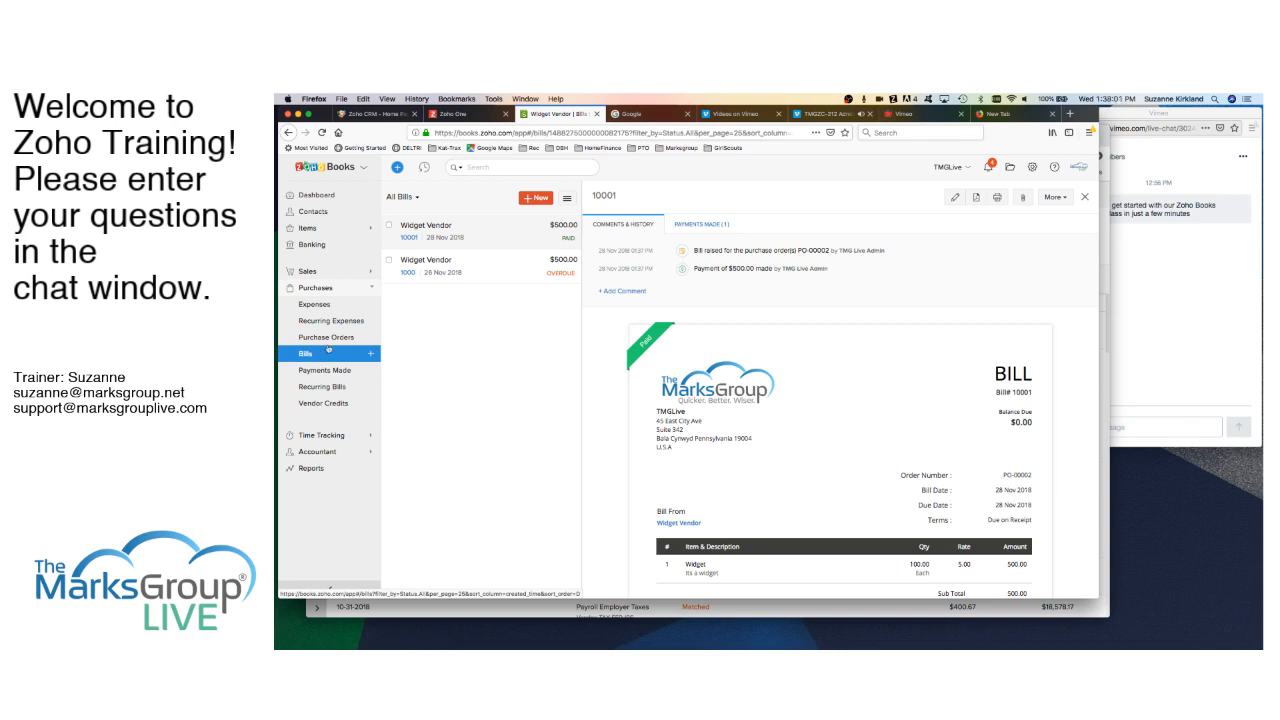
click(538, 203)
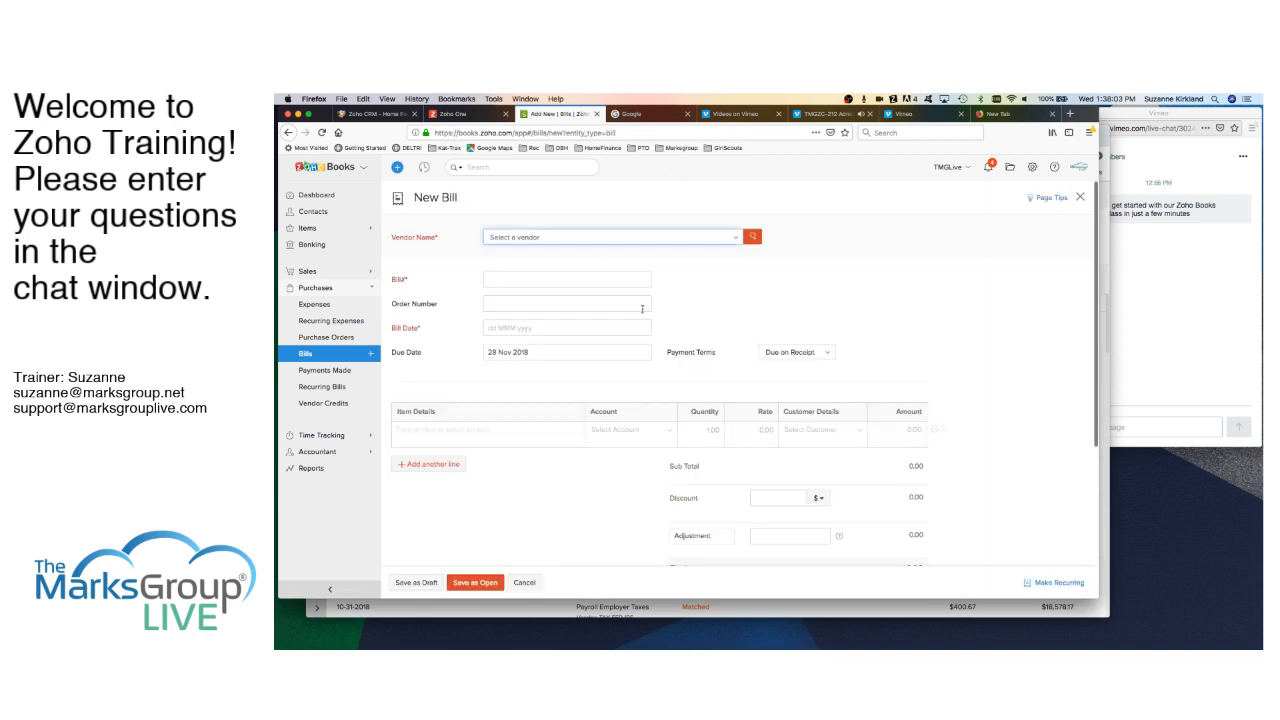
- Cancel the blank bill and go to Payments Made to start a new payment
scroll(660, 343, down, 1)
scroll(659, 343, down, 3)
scroll(631, 388, up, 1)
click(525, 584)
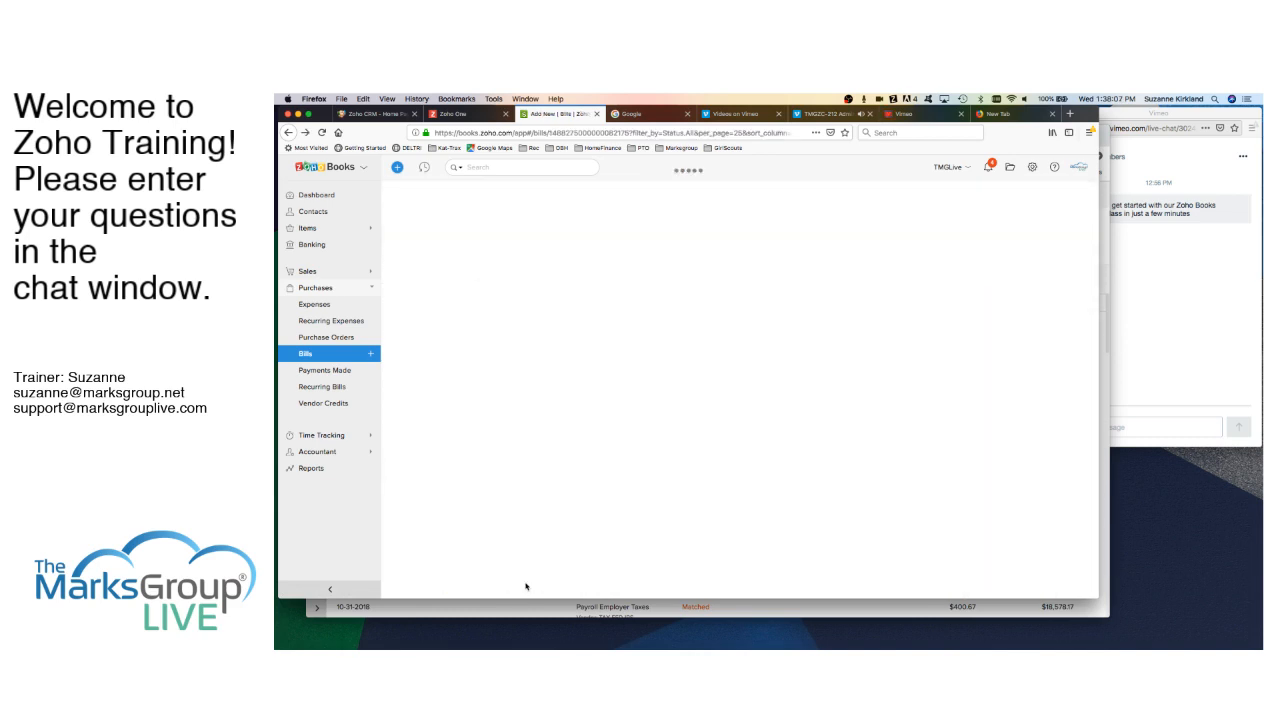
click(338, 371)
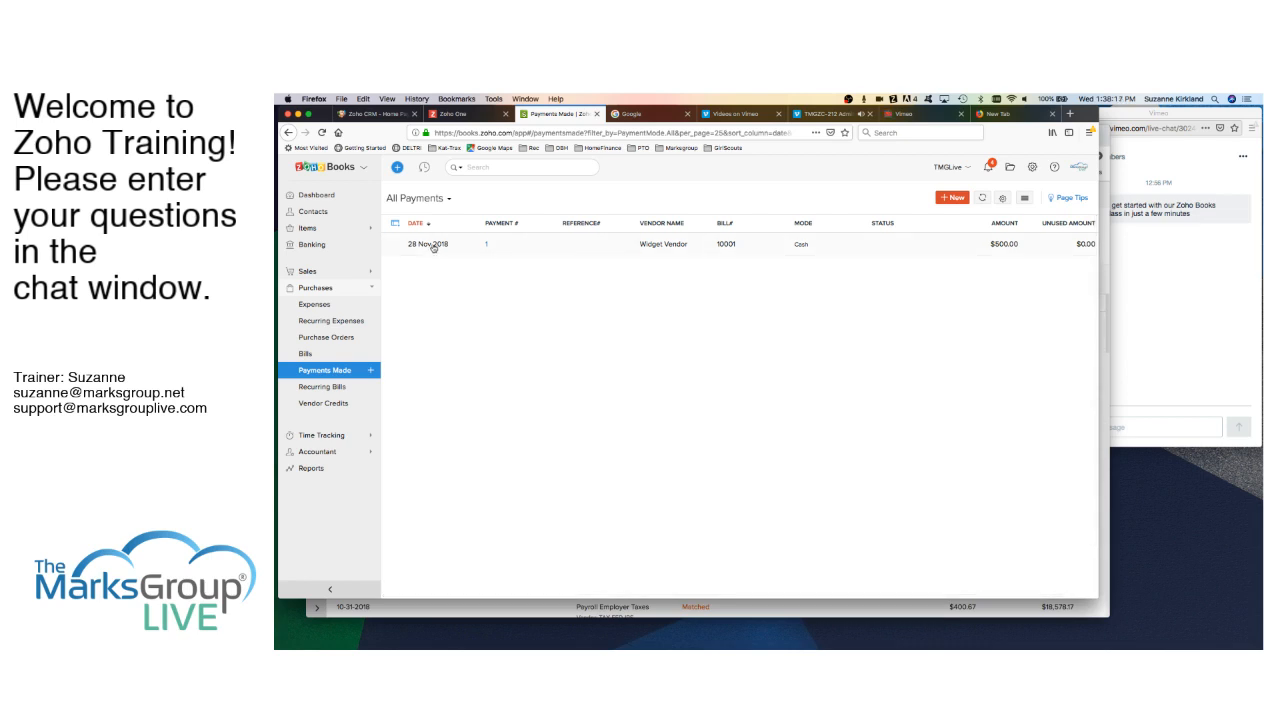
click(958, 199)
- Pay Widget Vendor's bill 1000 in full with a $500 amount and save the payment
click(683, 241)
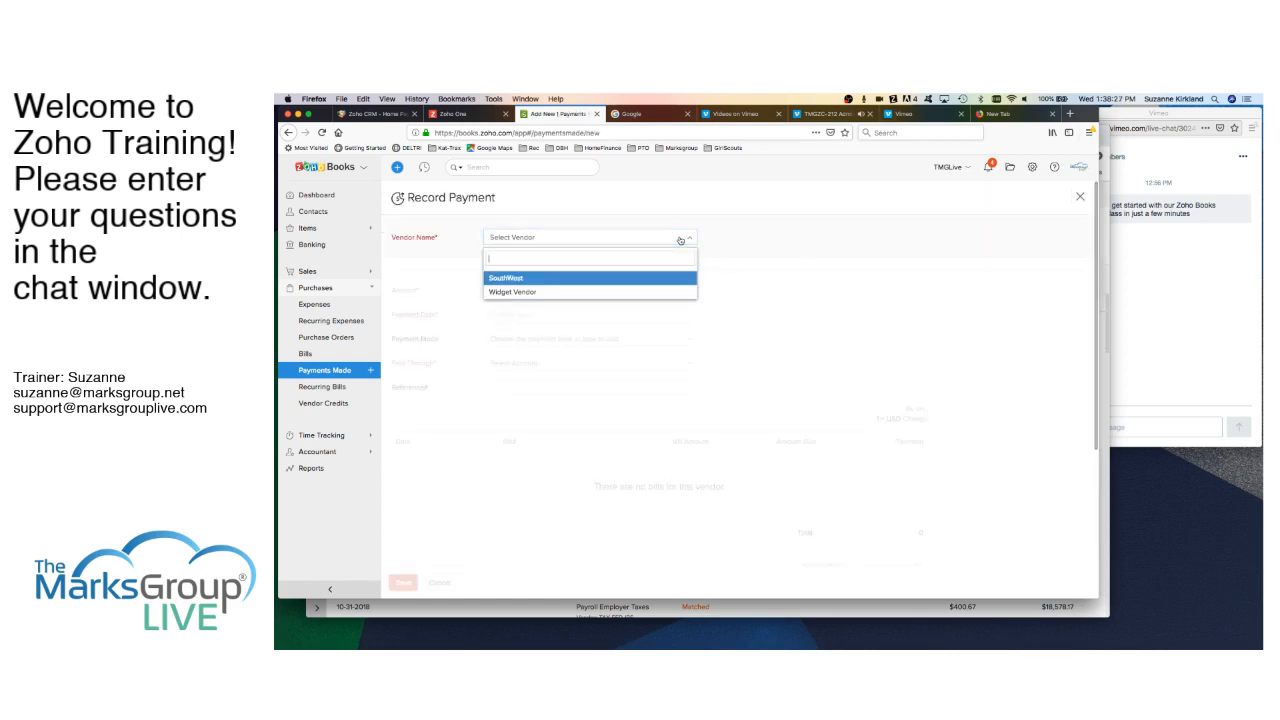
click(524, 296)
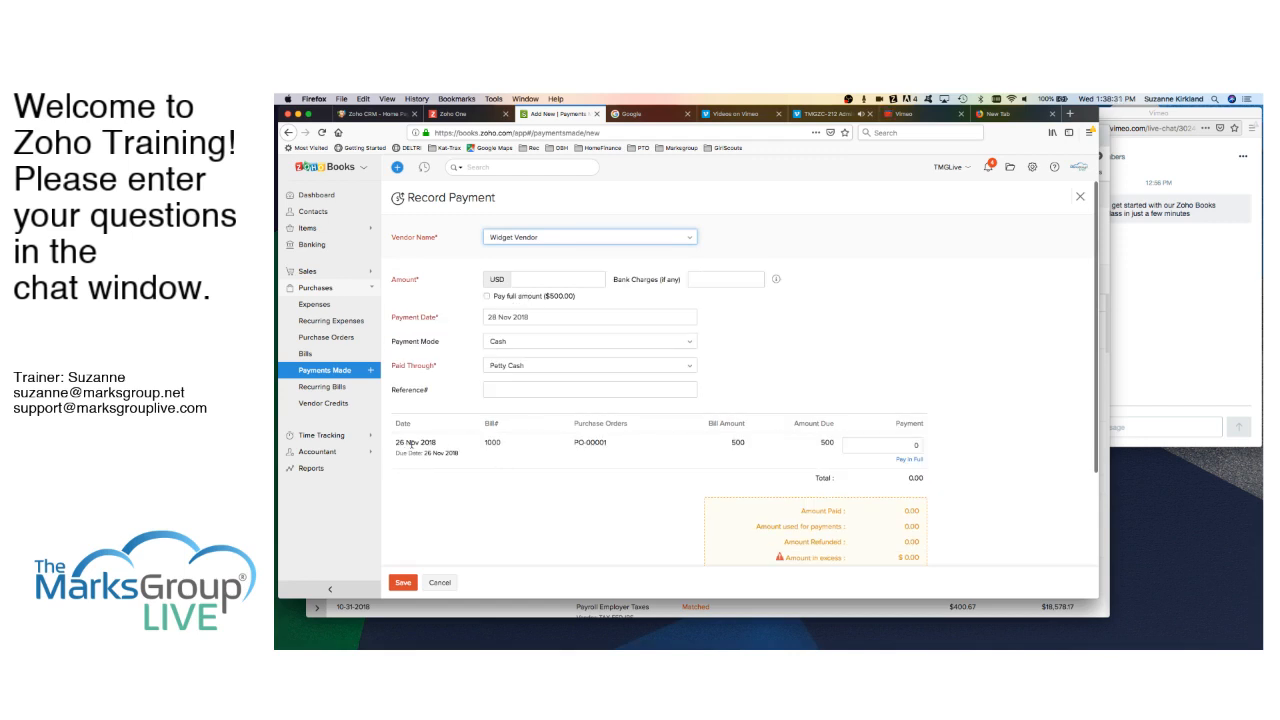
scroll(477, 478, down, 3)
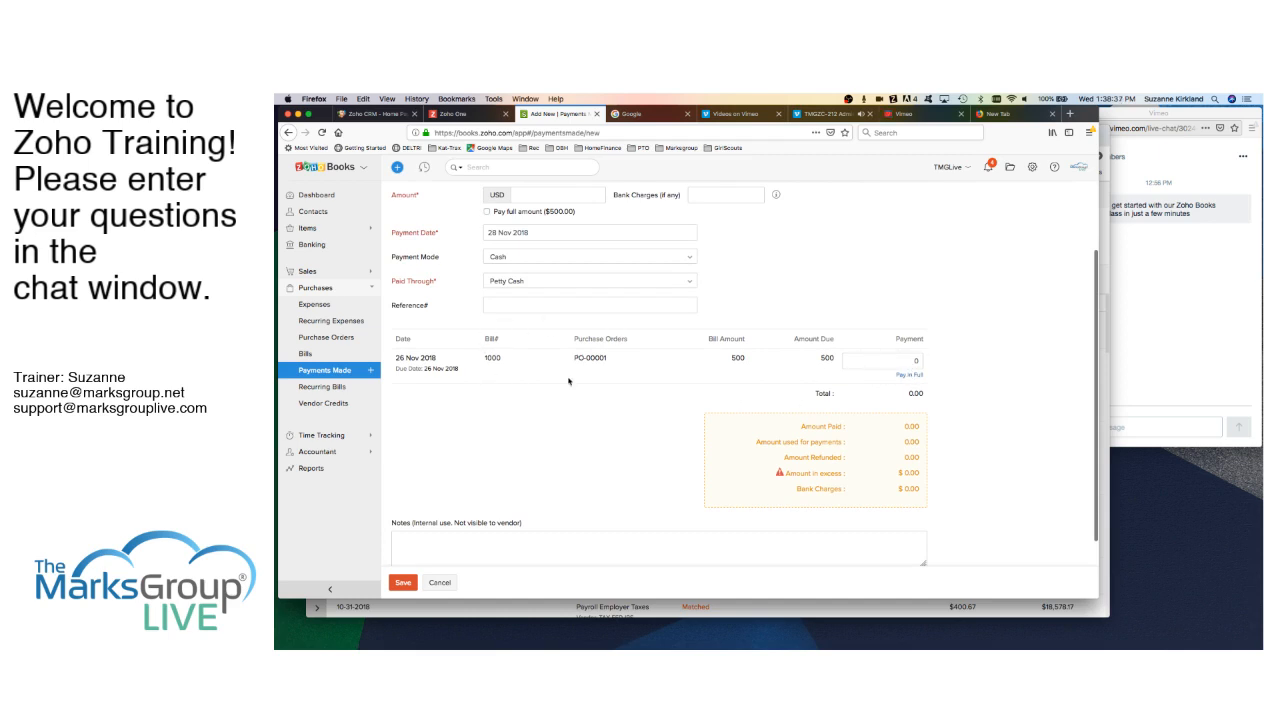
click(909, 375)
scroll(626, 507, up, 1)
scroll(626, 507, up, 2)
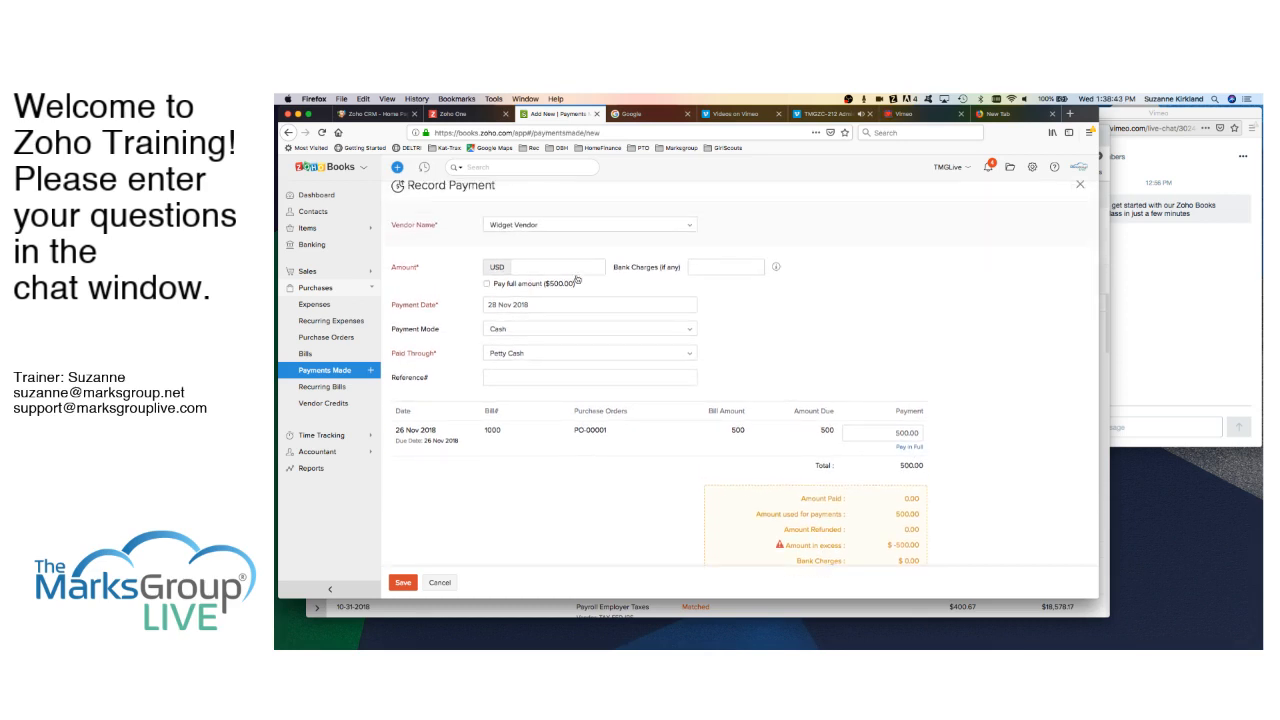
click(546, 267)
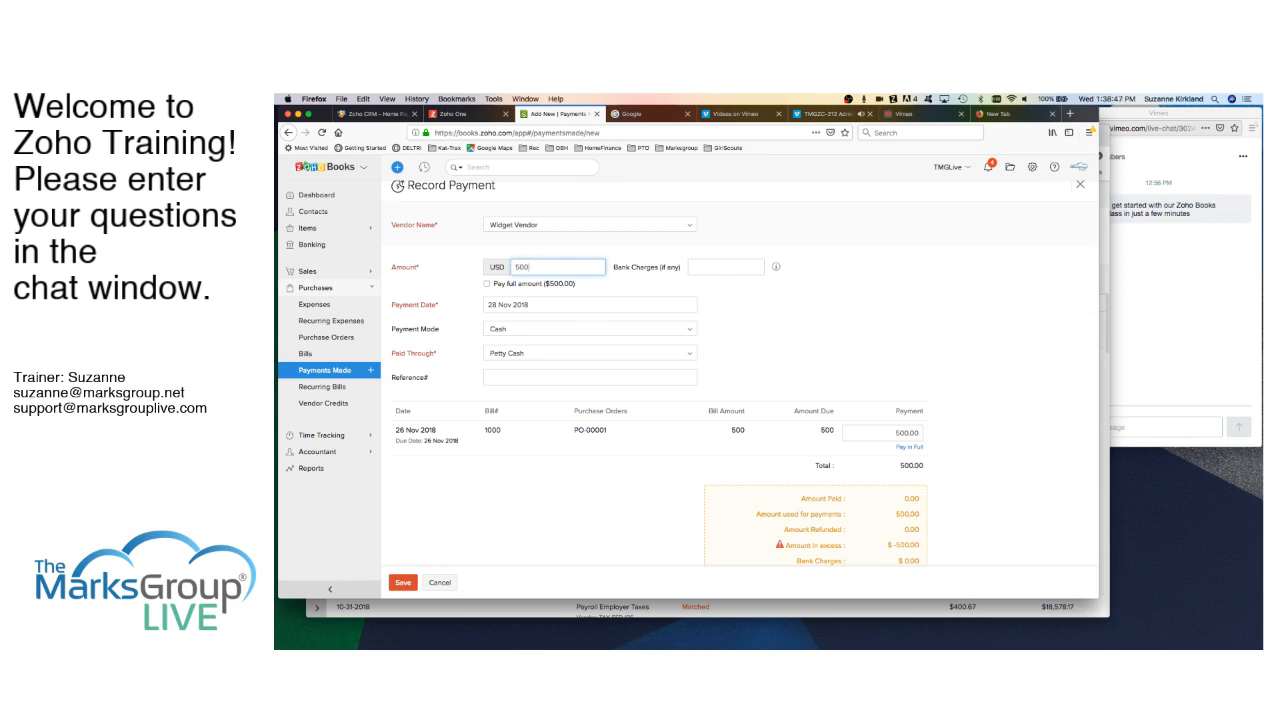
scroll(617, 484, down, 1)
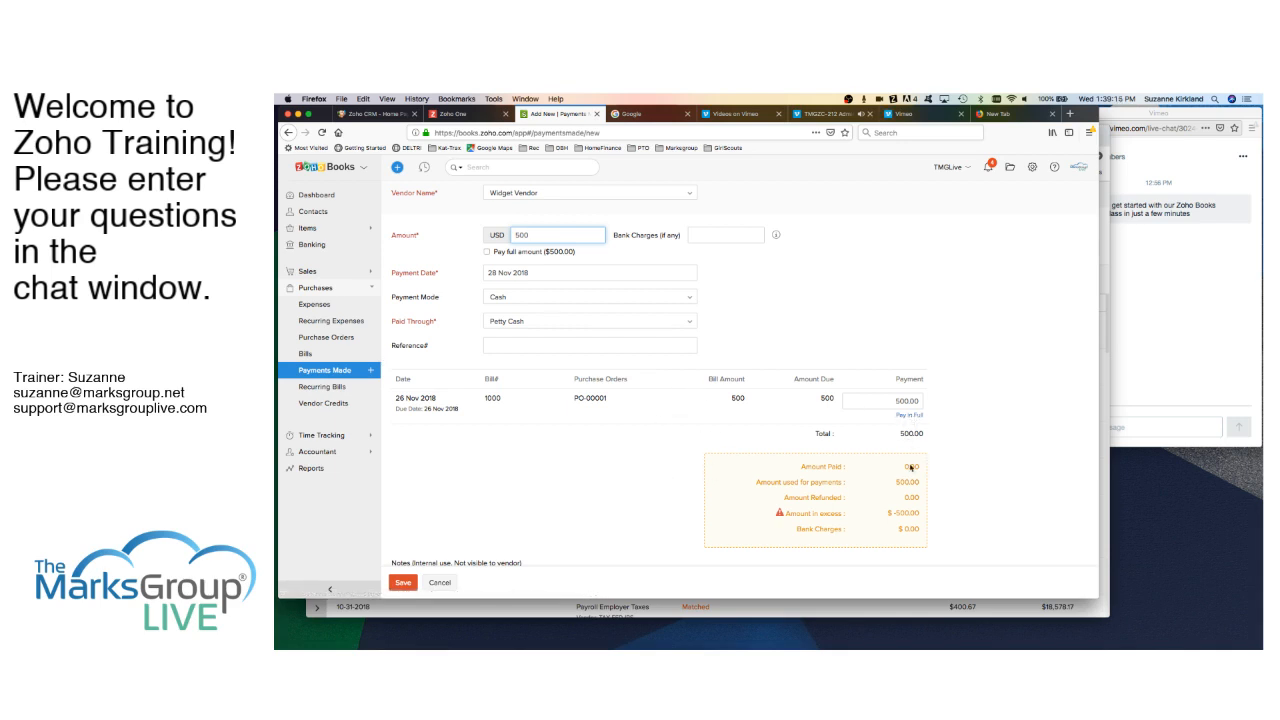
scroll(690, 470, down, 2)
click(404, 584)
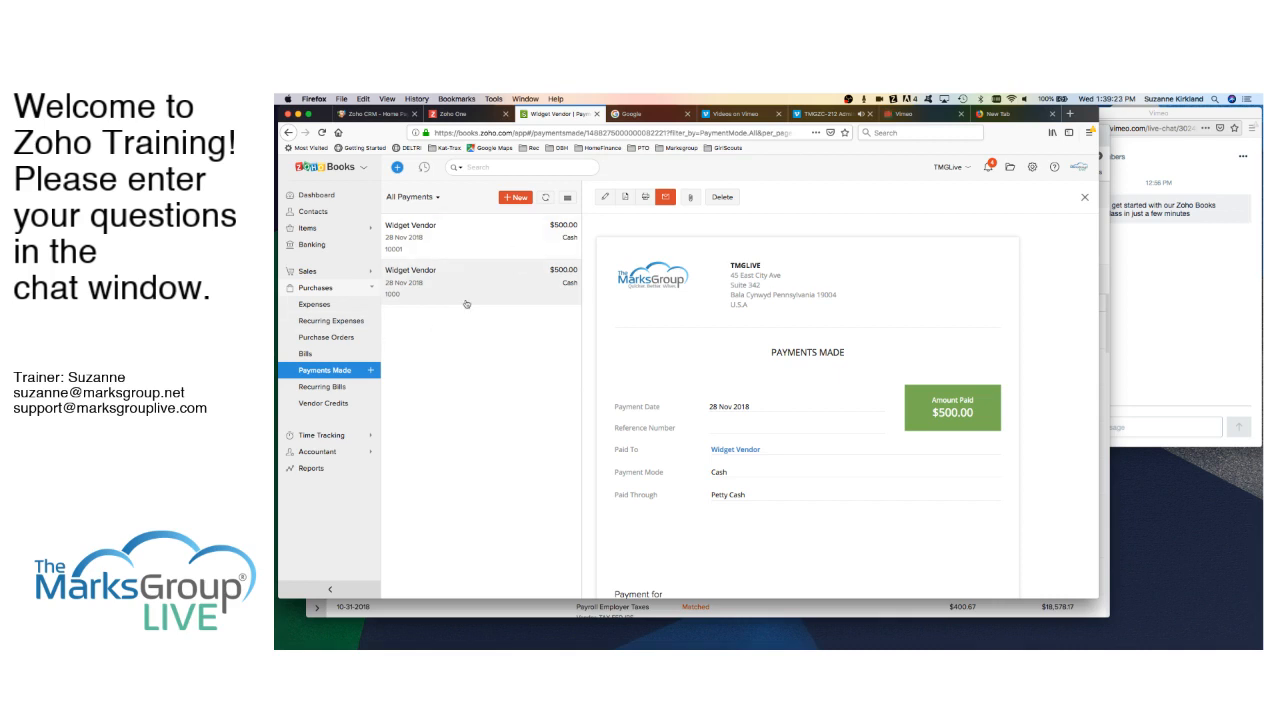
click(335, 387)
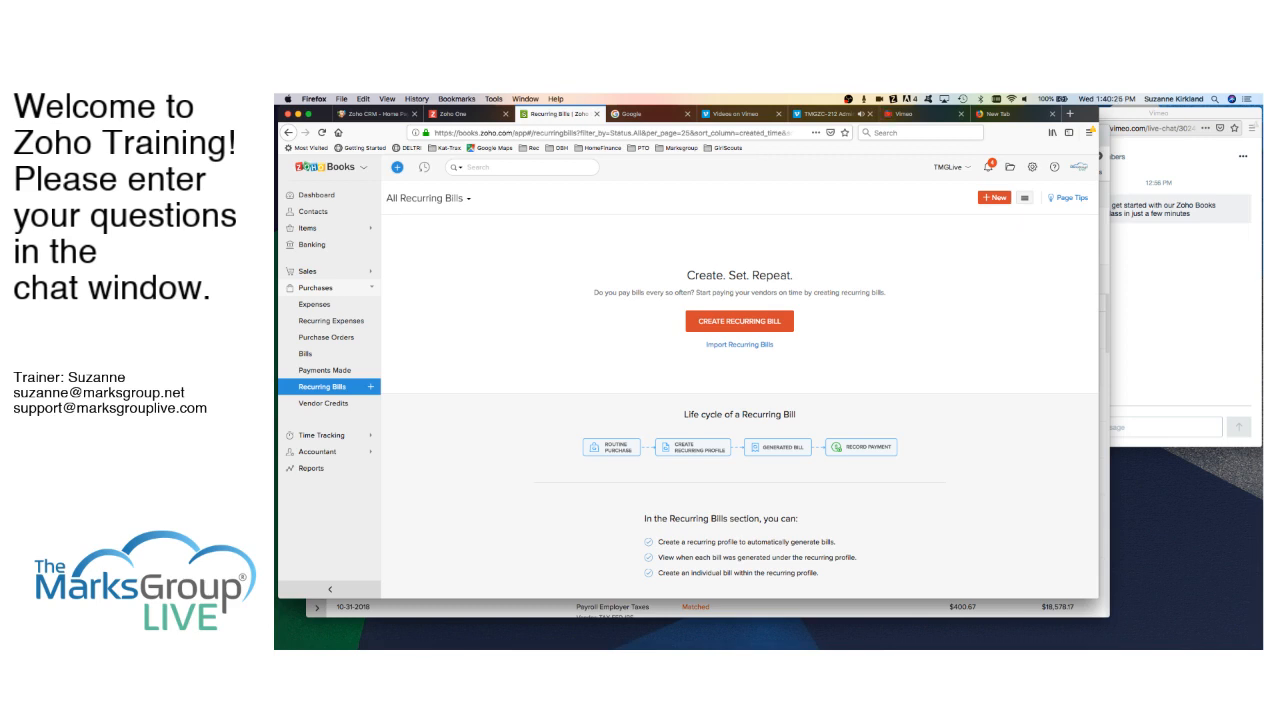
- Expand Sales in the sidebar and open the All Invoices list
click(324, 276)
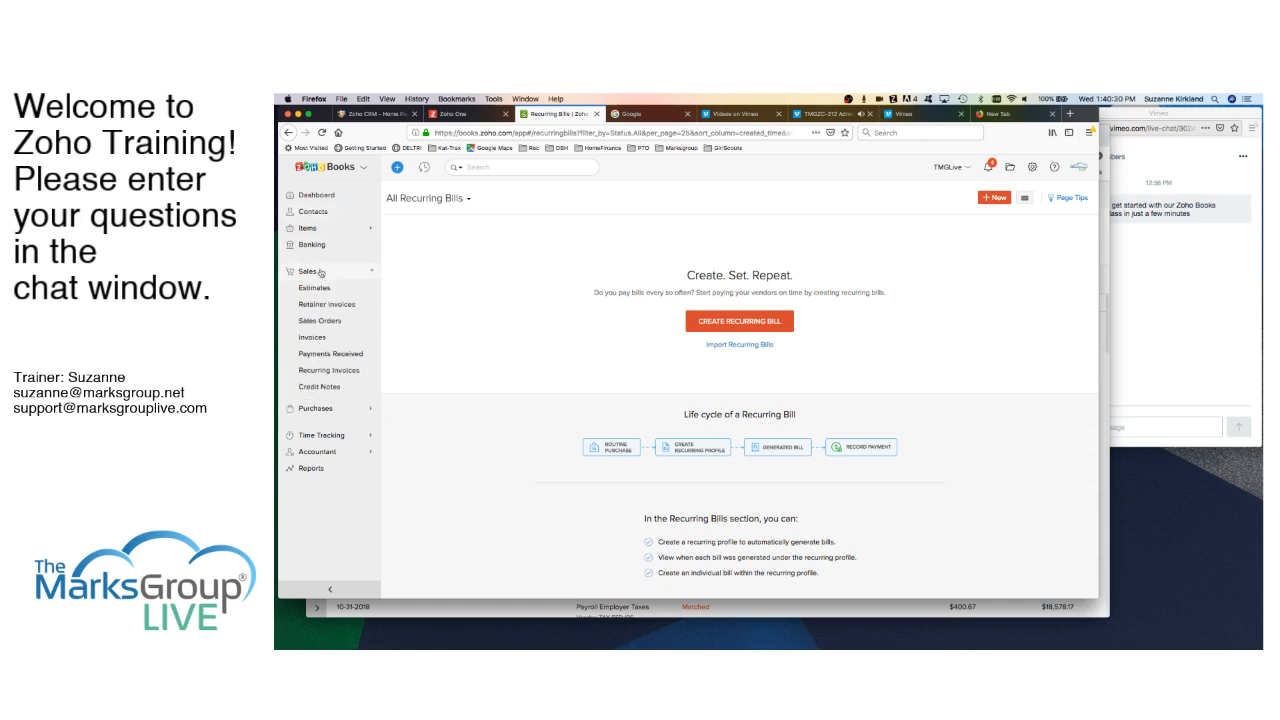
click(316, 338)
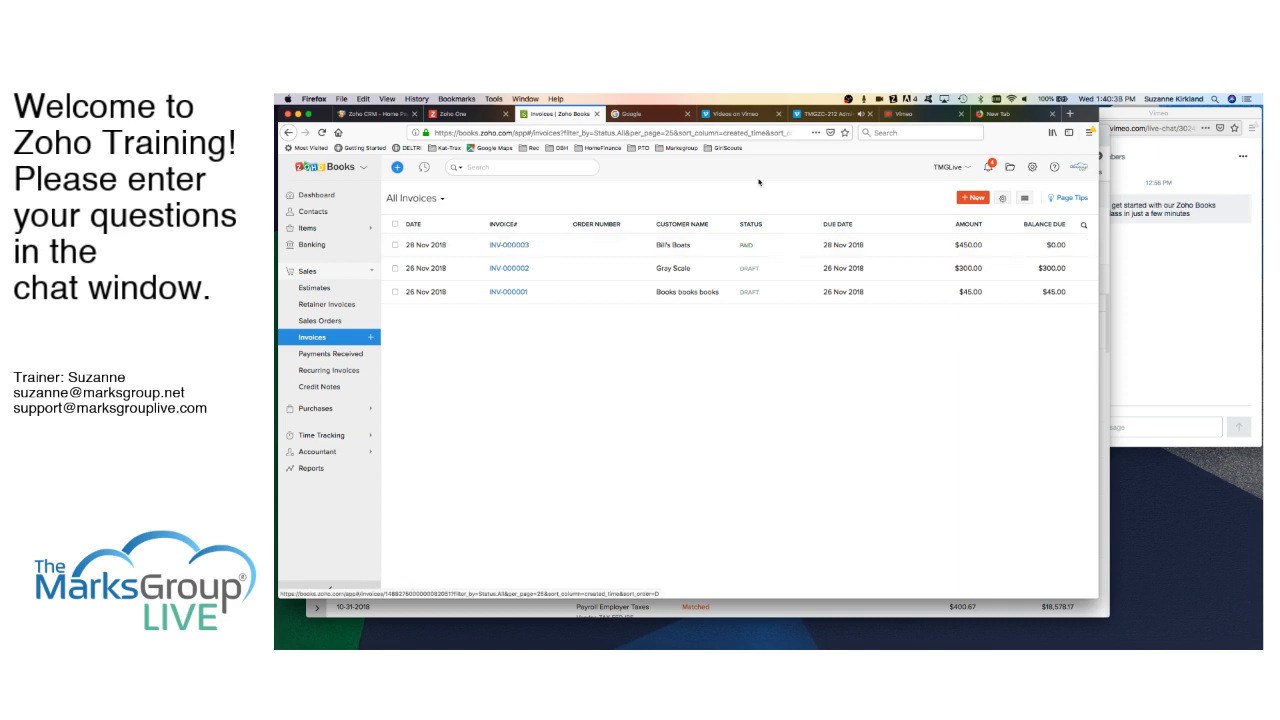
- Start a new invoice with Bill's Boats as the customer
click(975, 199)
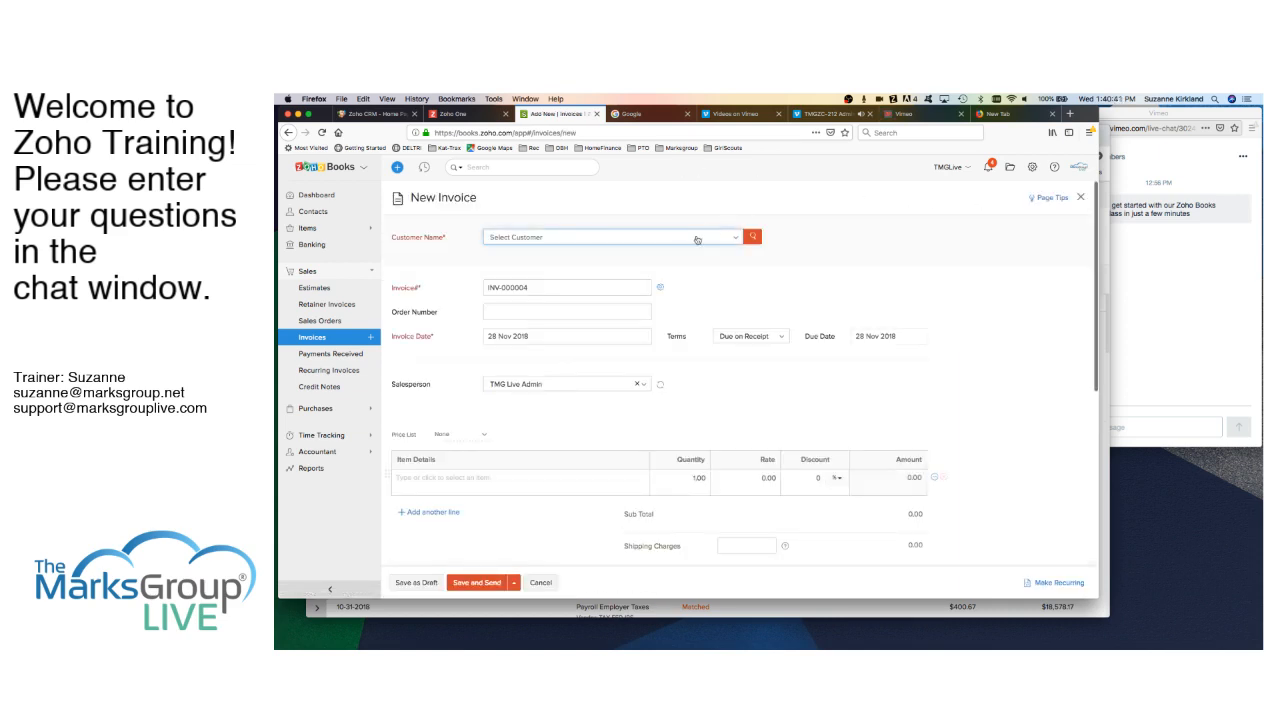
click(695, 240)
click(520, 284)
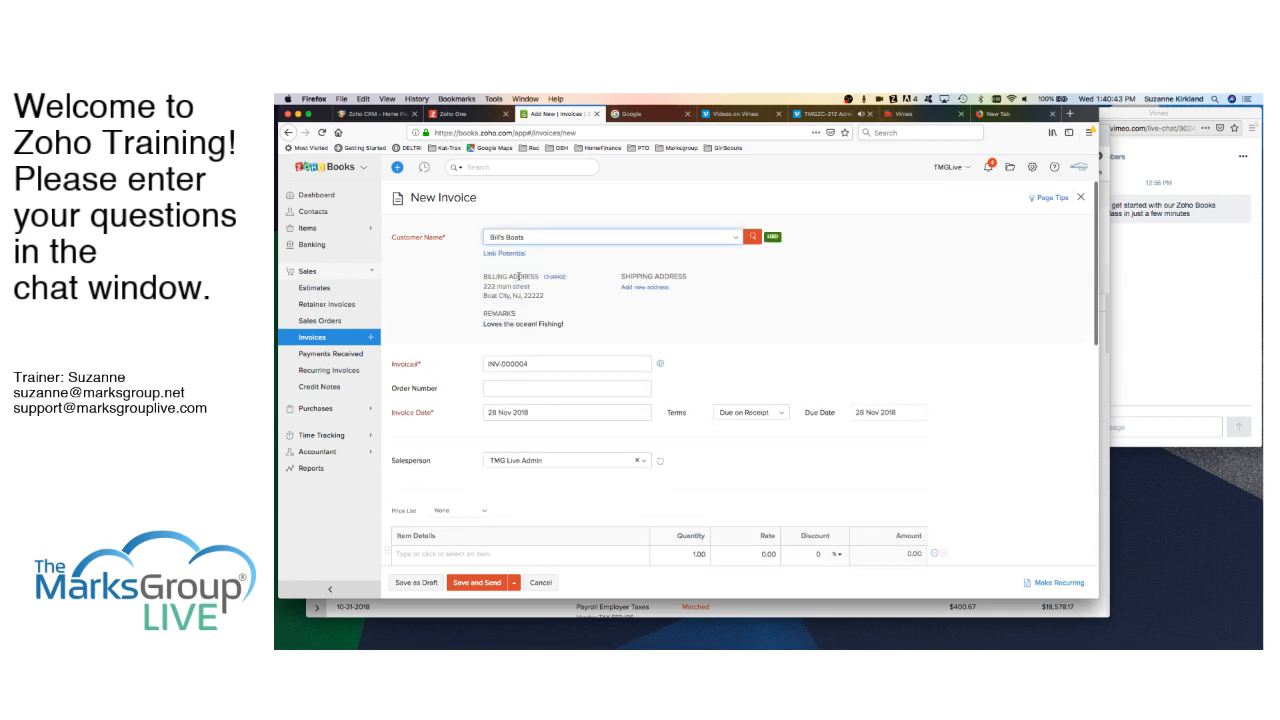
scroll(460, 435, down, 5)
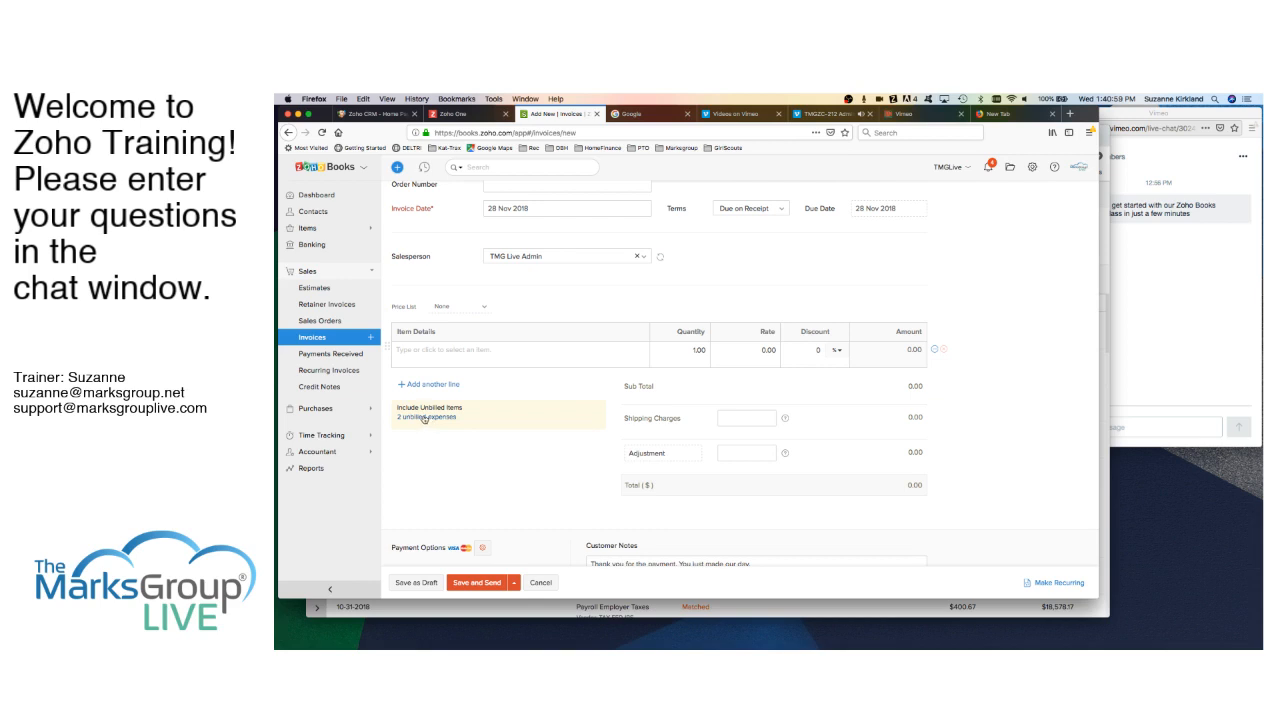
- Add the Fuel/Mileage and Air Travel unbilled expenses to the invoice
click(426, 418)
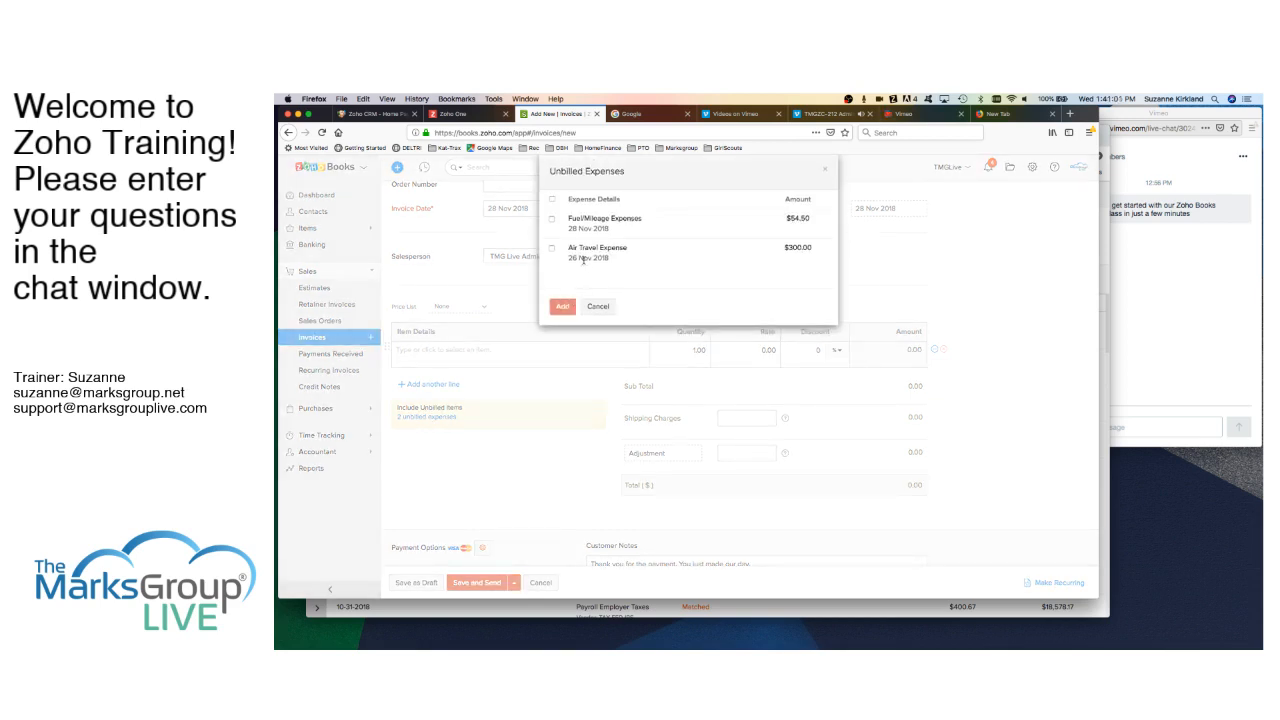
click(552, 218)
click(552, 248)
click(563, 307)
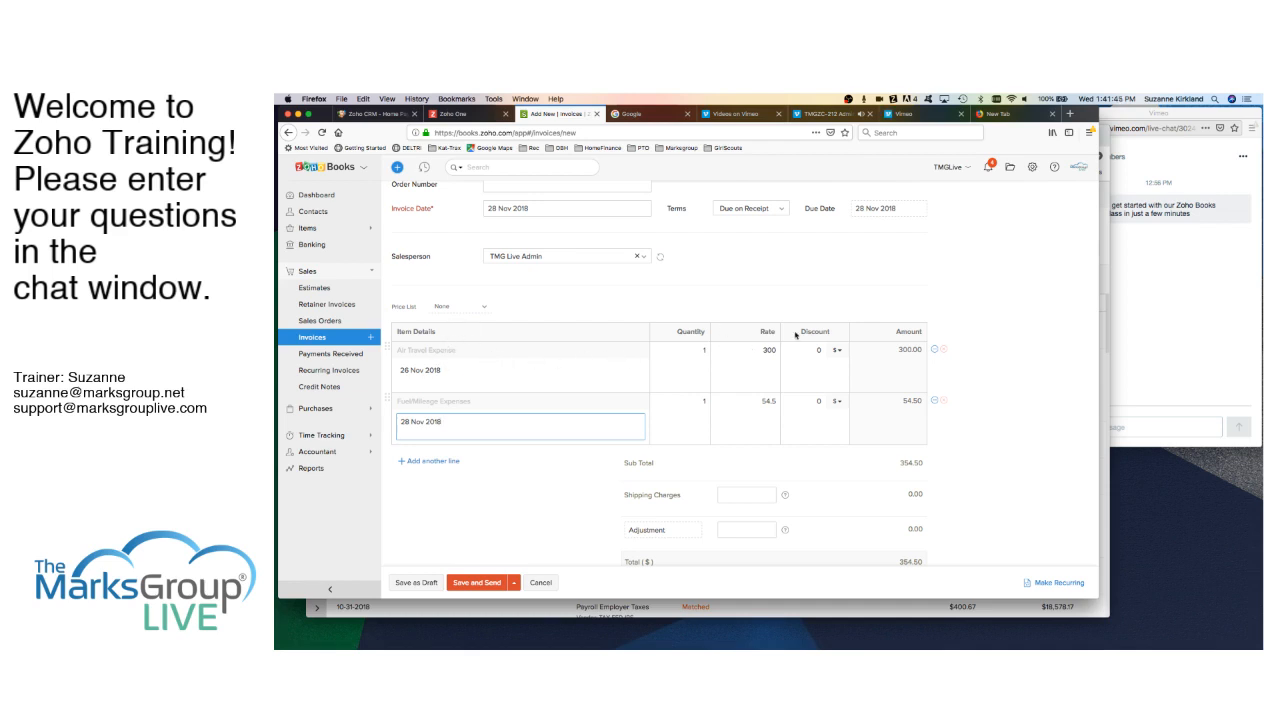
- Change the Air Travel rate to 310, save INV-000004 as a draft, then go to Projects
click(767, 350)
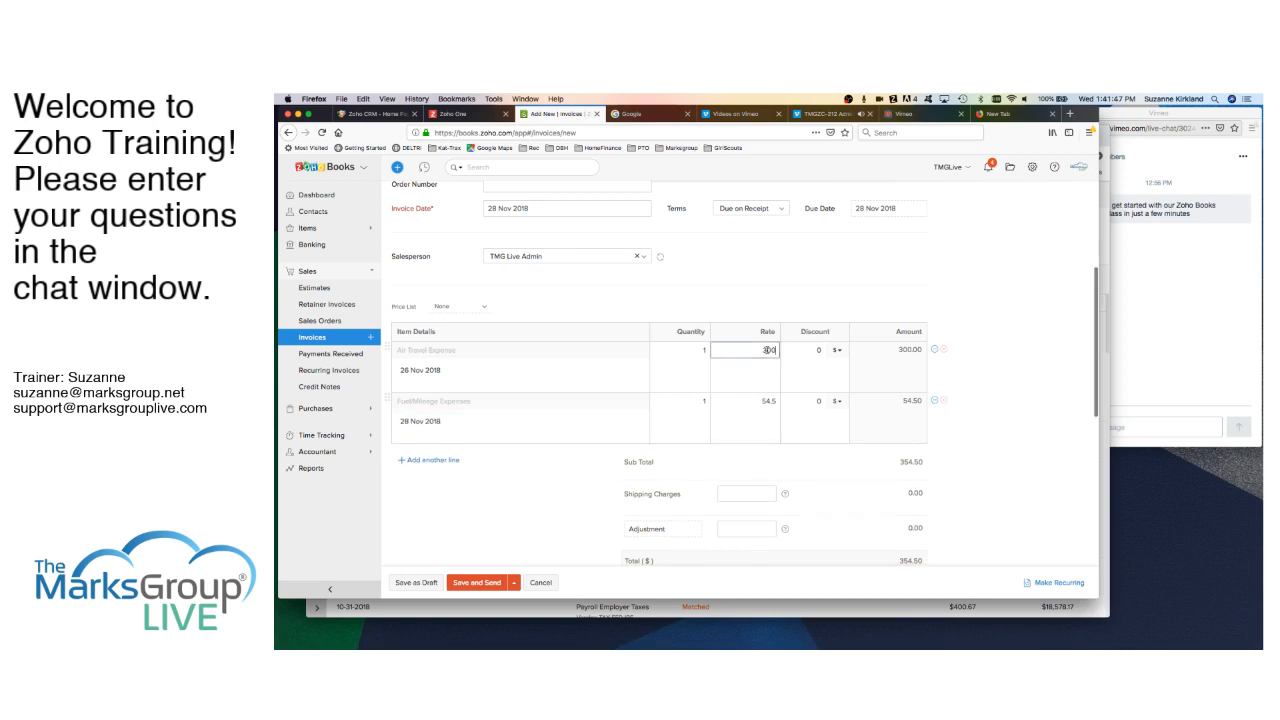
double_click(767, 350)
text(310)
key(Tab)
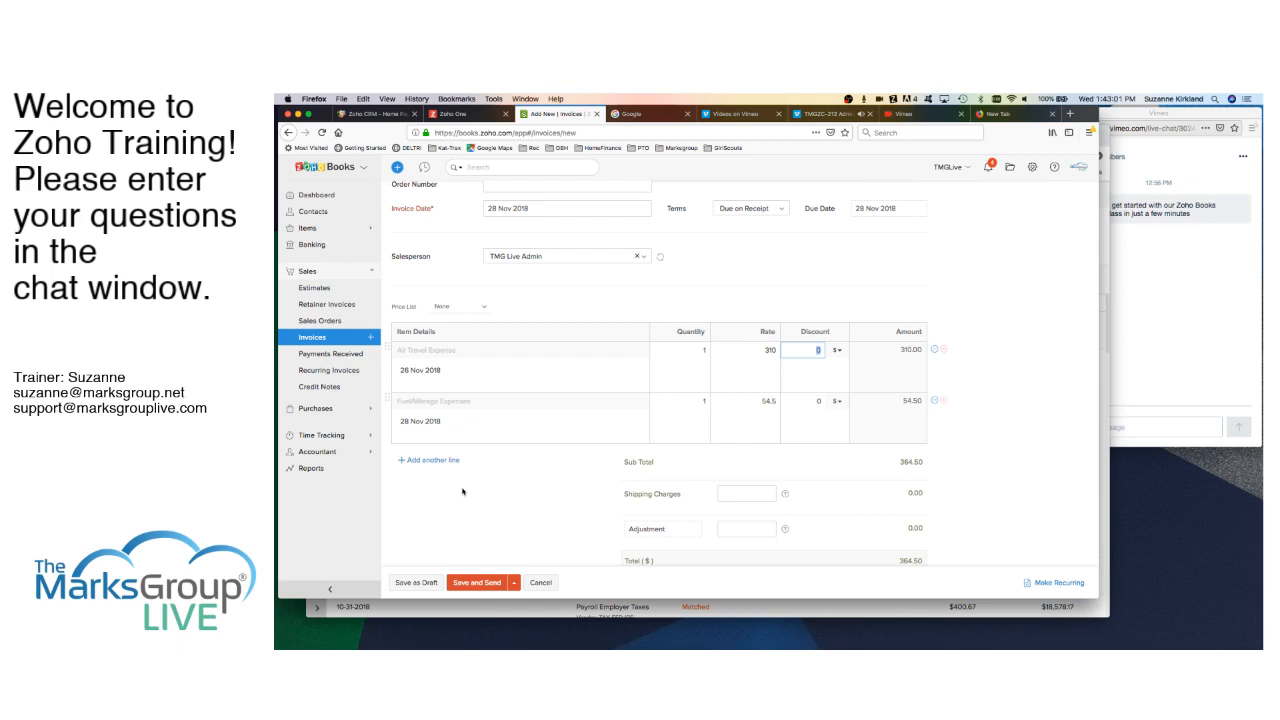
scroll(466, 474, up, 4)
scroll(466, 474, down, 10)
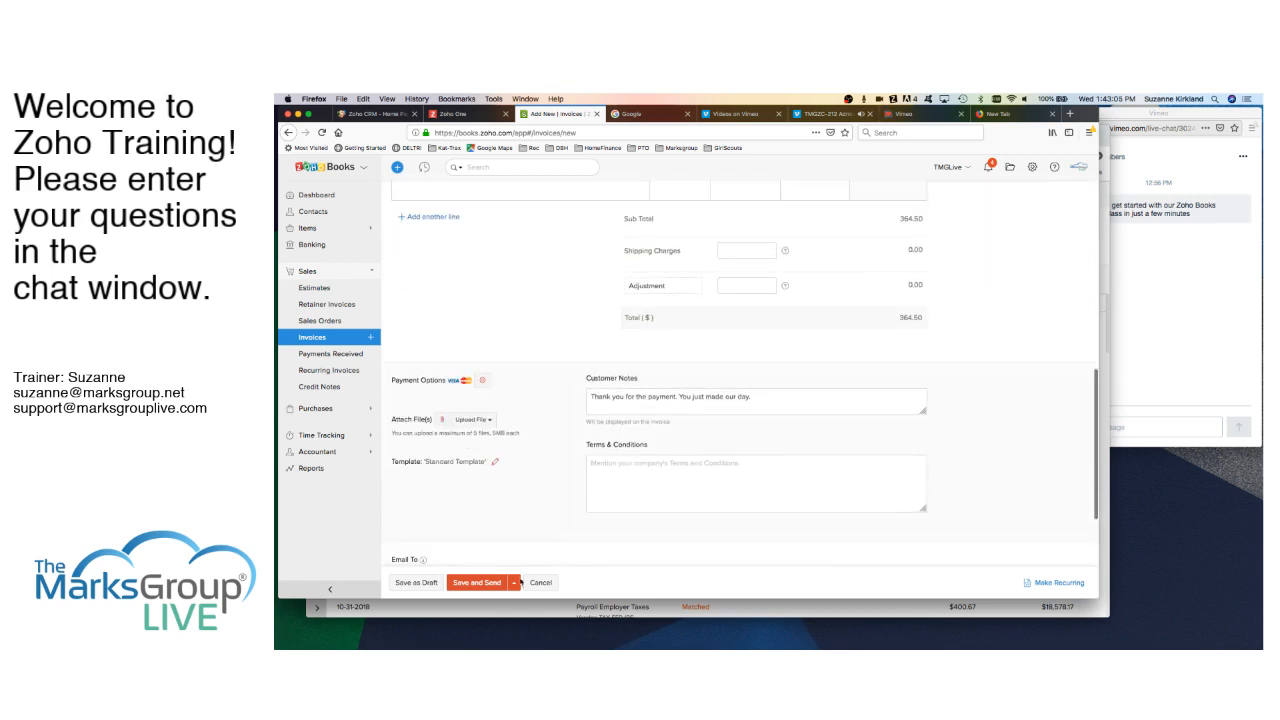
click(430, 585)
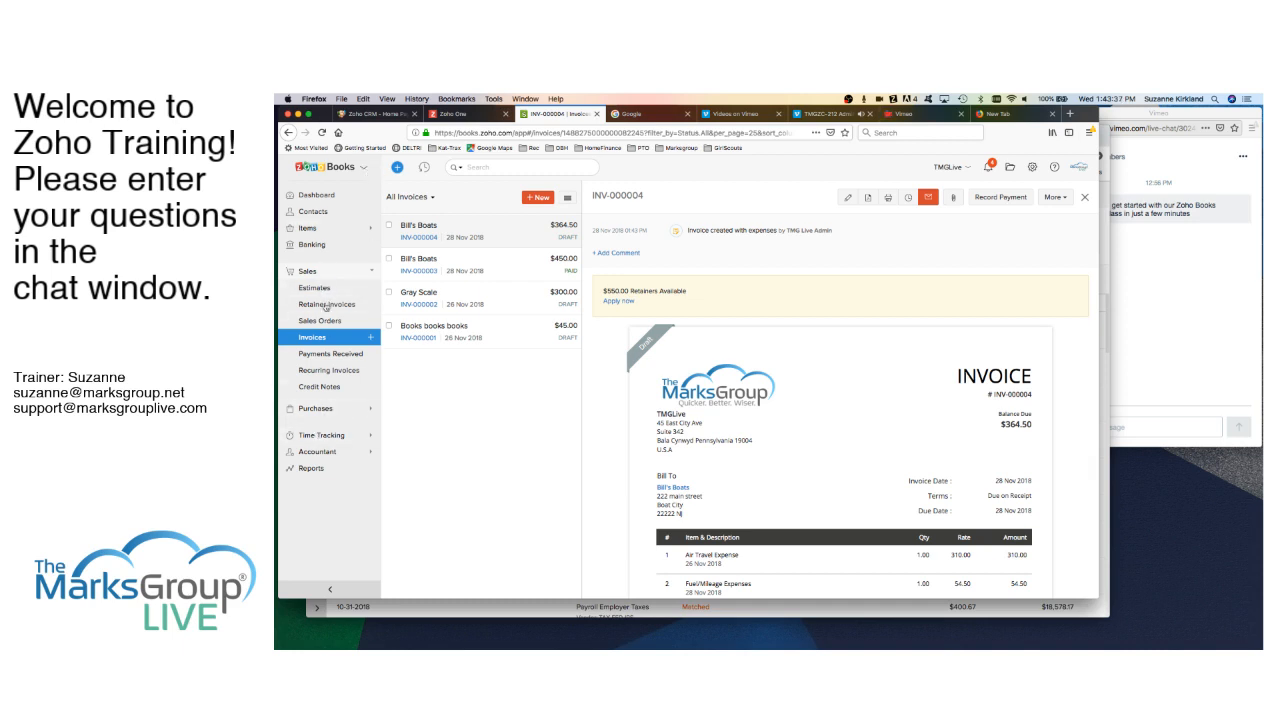
click(325, 437)
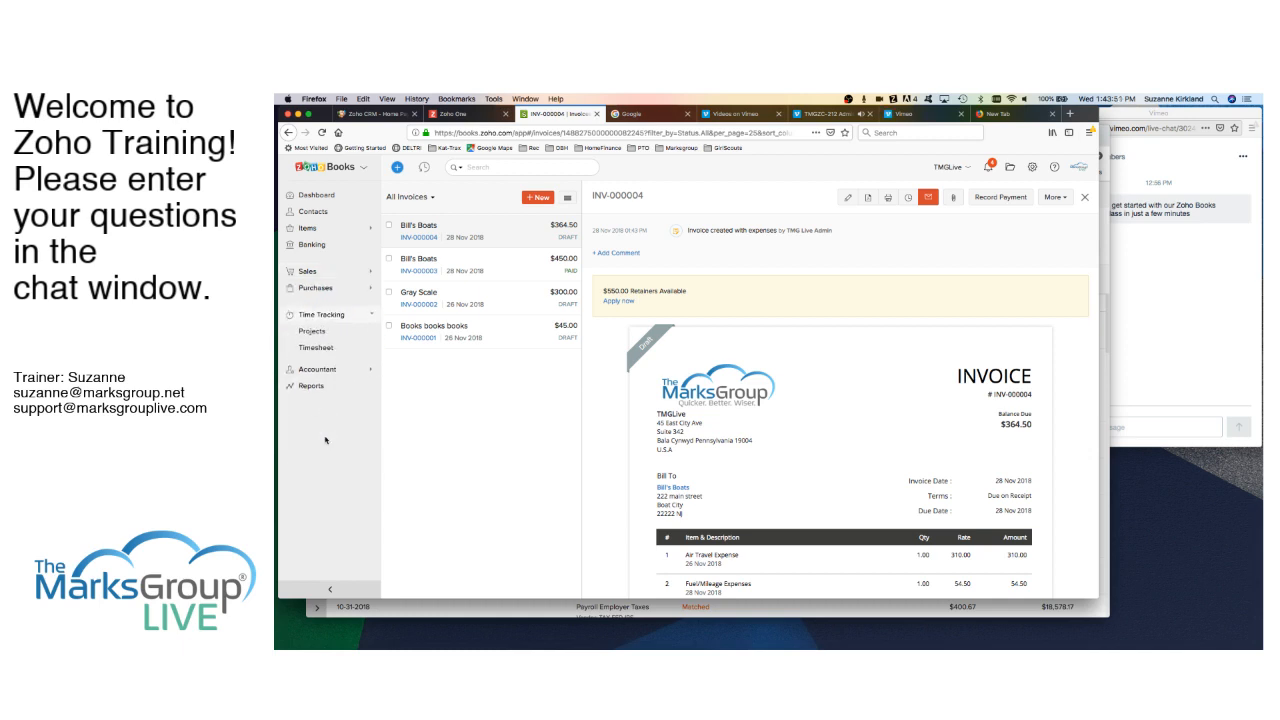
click(318, 331)
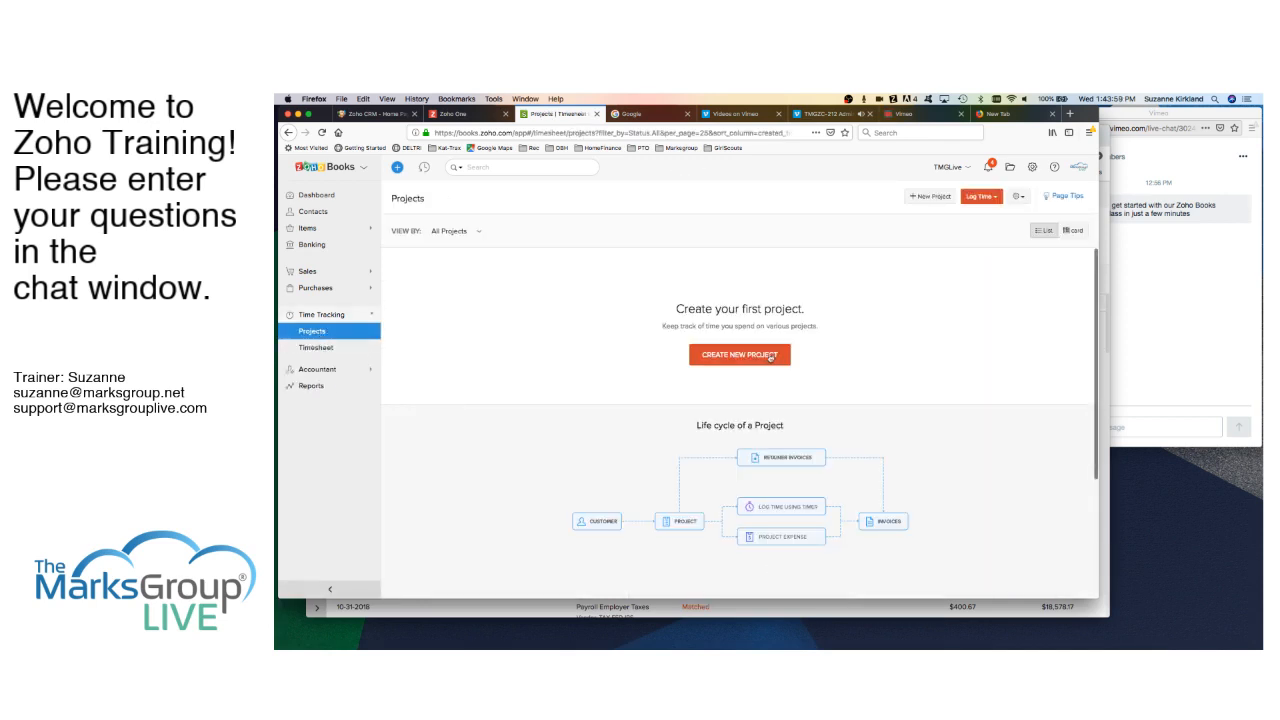
- Create Demo Project for Bill's Boats, billed on project hours at 165 USD per hour
click(771, 357)
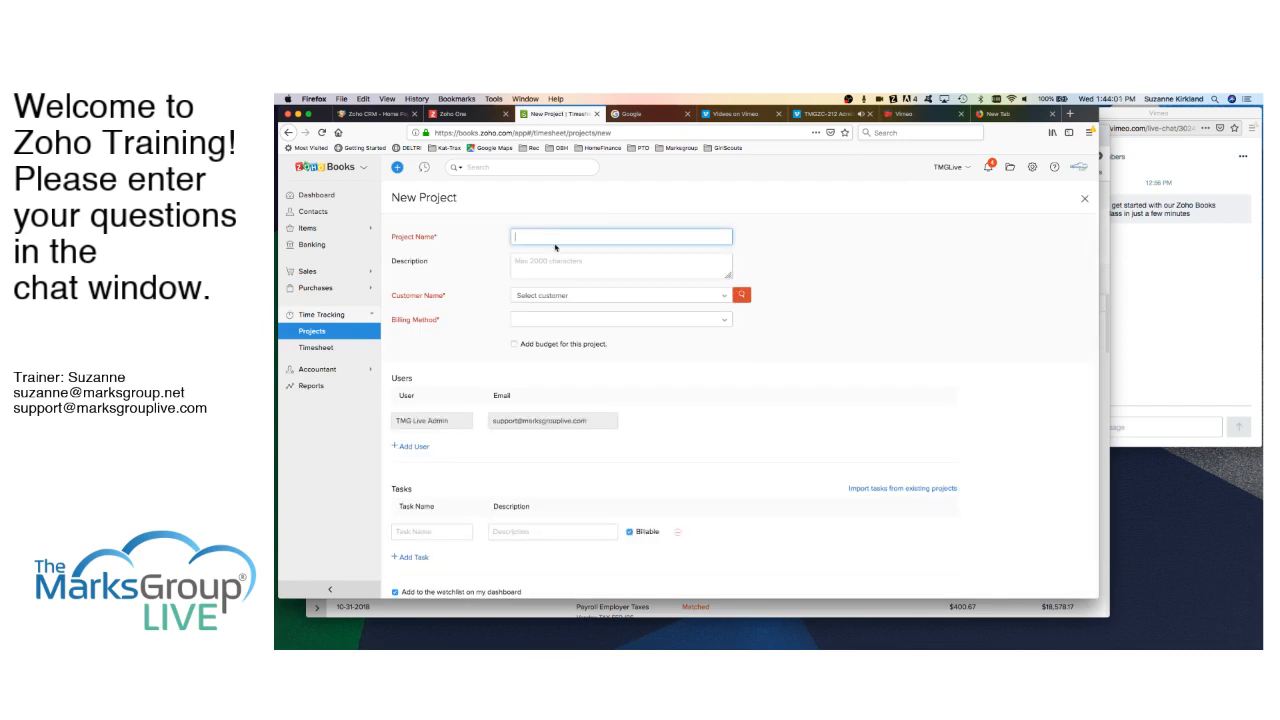
text(Demo Project)
click(590, 296)
click(555, 337)
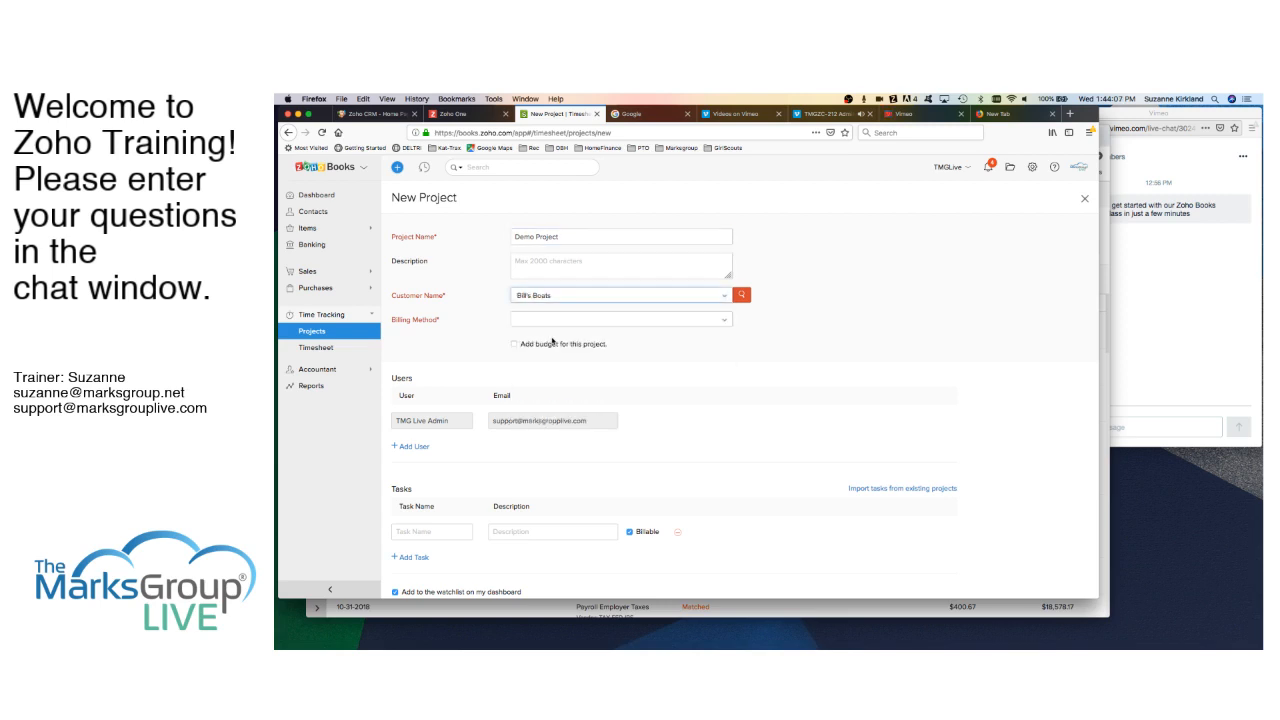
scroll(571, 340, down, 1)
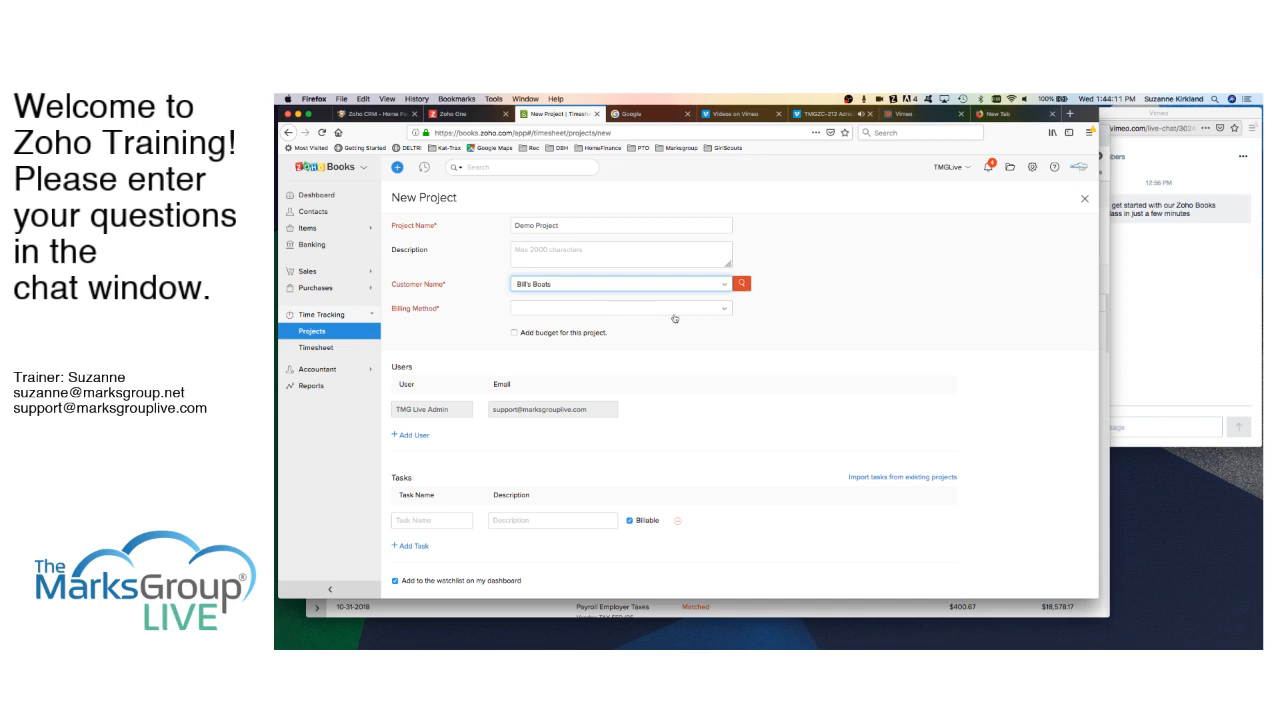
click(705, 313)
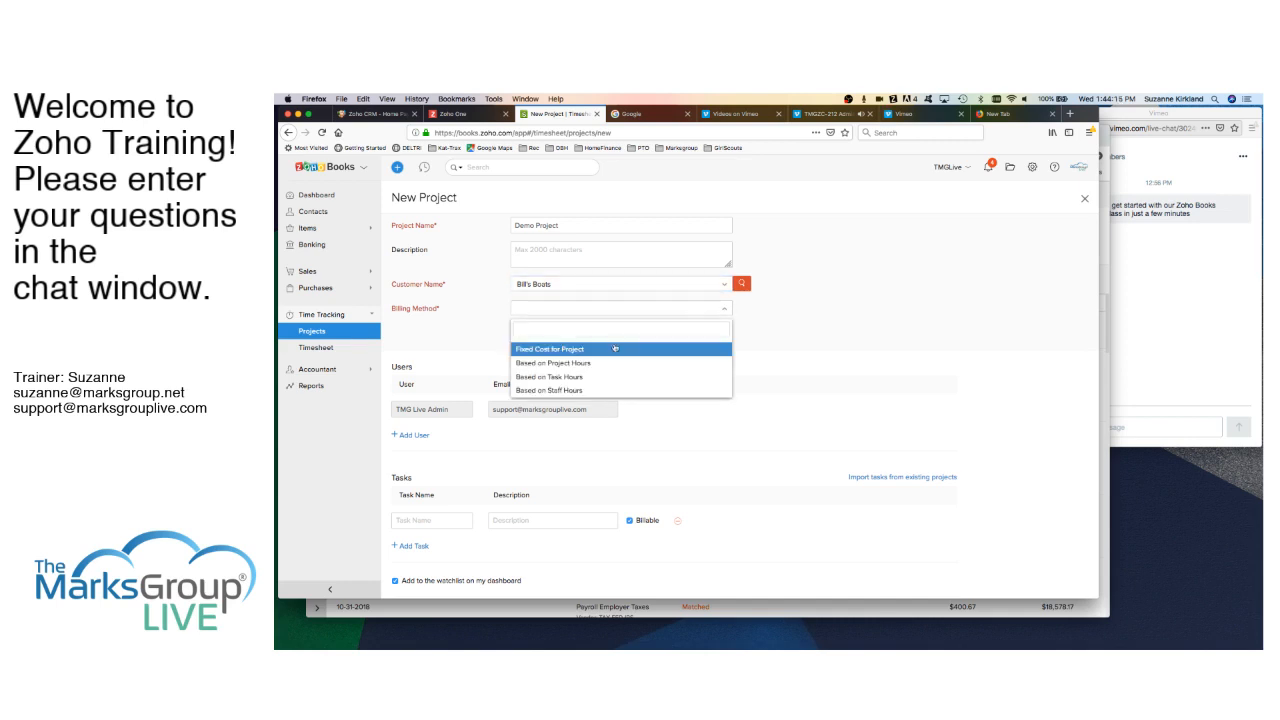
scroll(600, 370, down, 3)
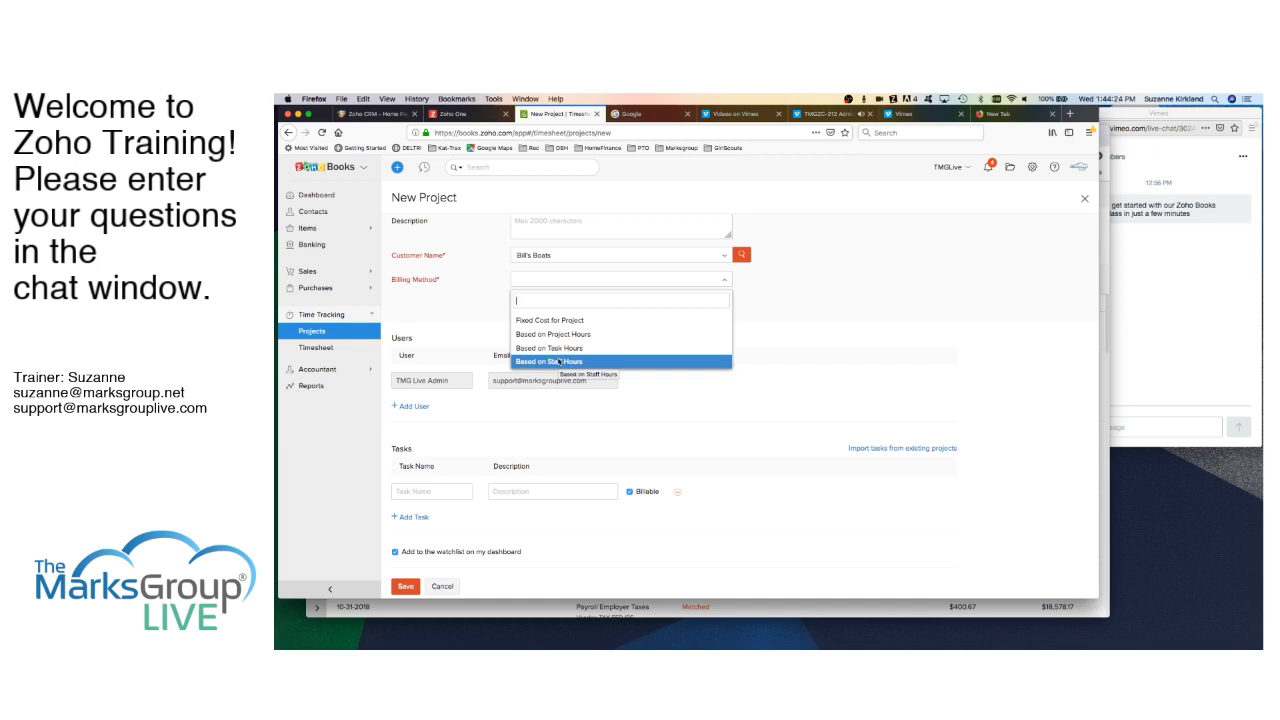
click(557, 335)
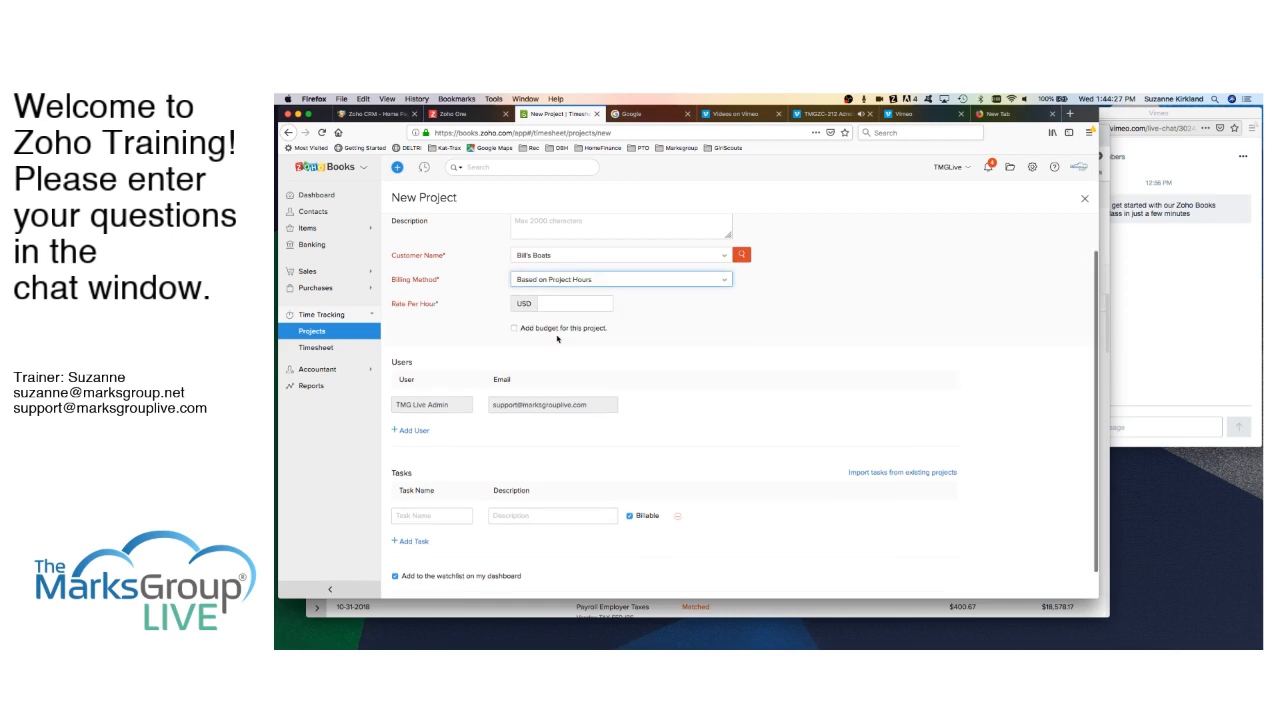
click(563, 302)
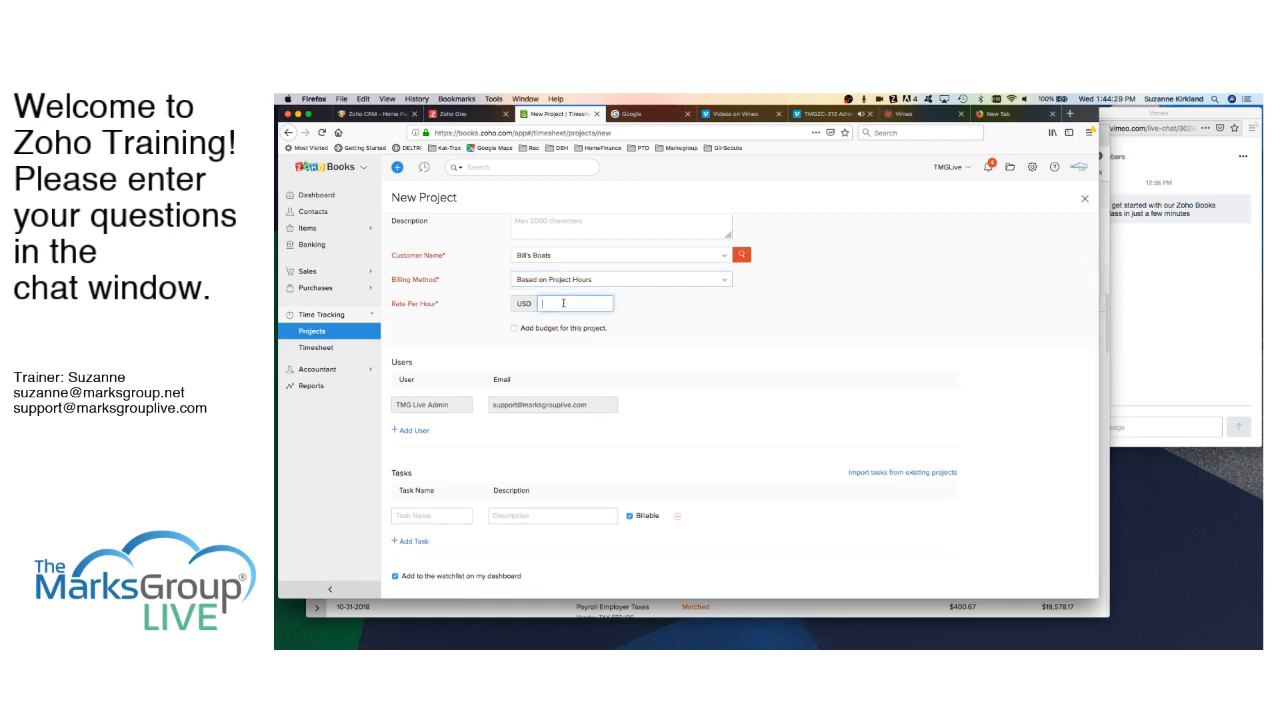
text(165)
- Give the project a Total Budget Hours budget of 100 hours
click(515, 328)
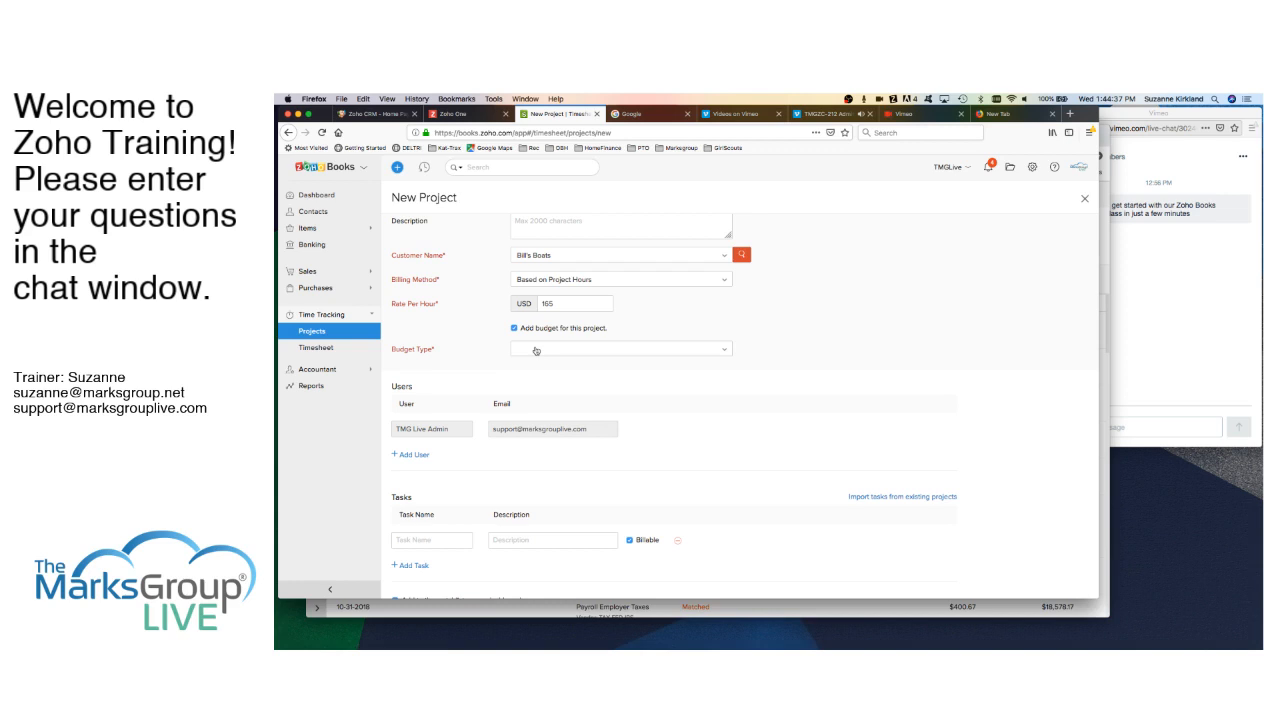
click(537, 353)
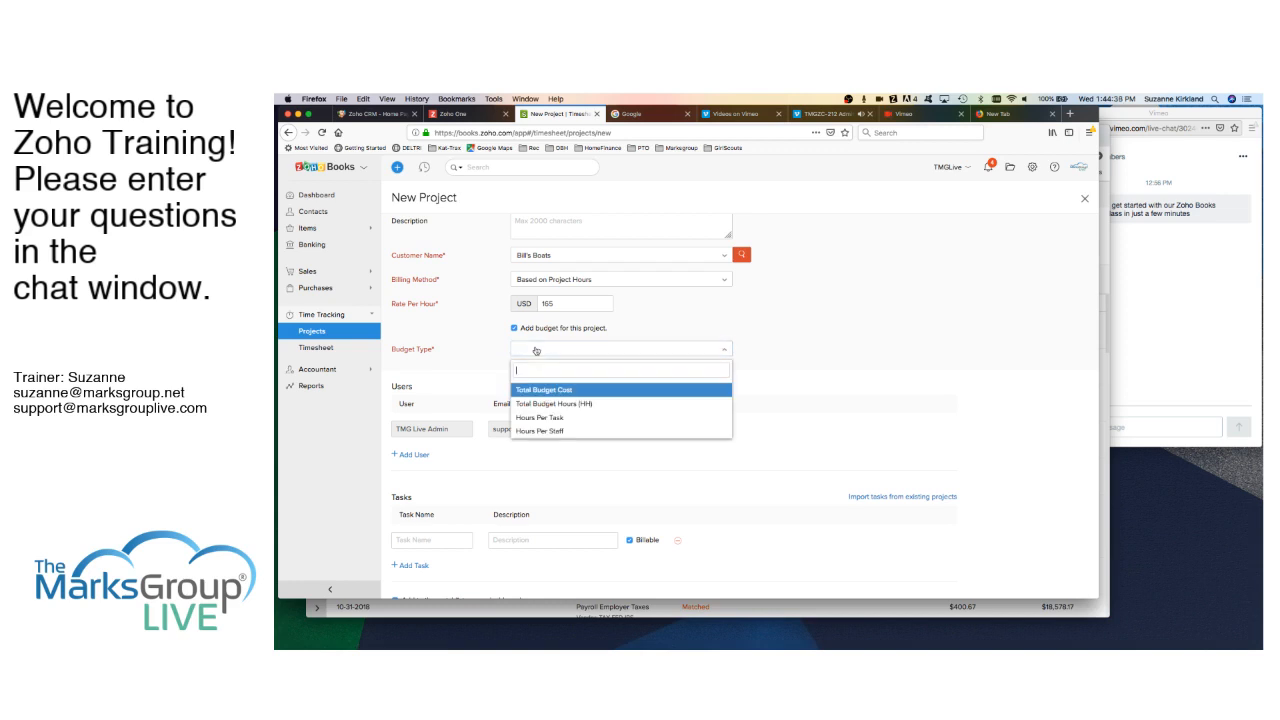
click(546, 406)
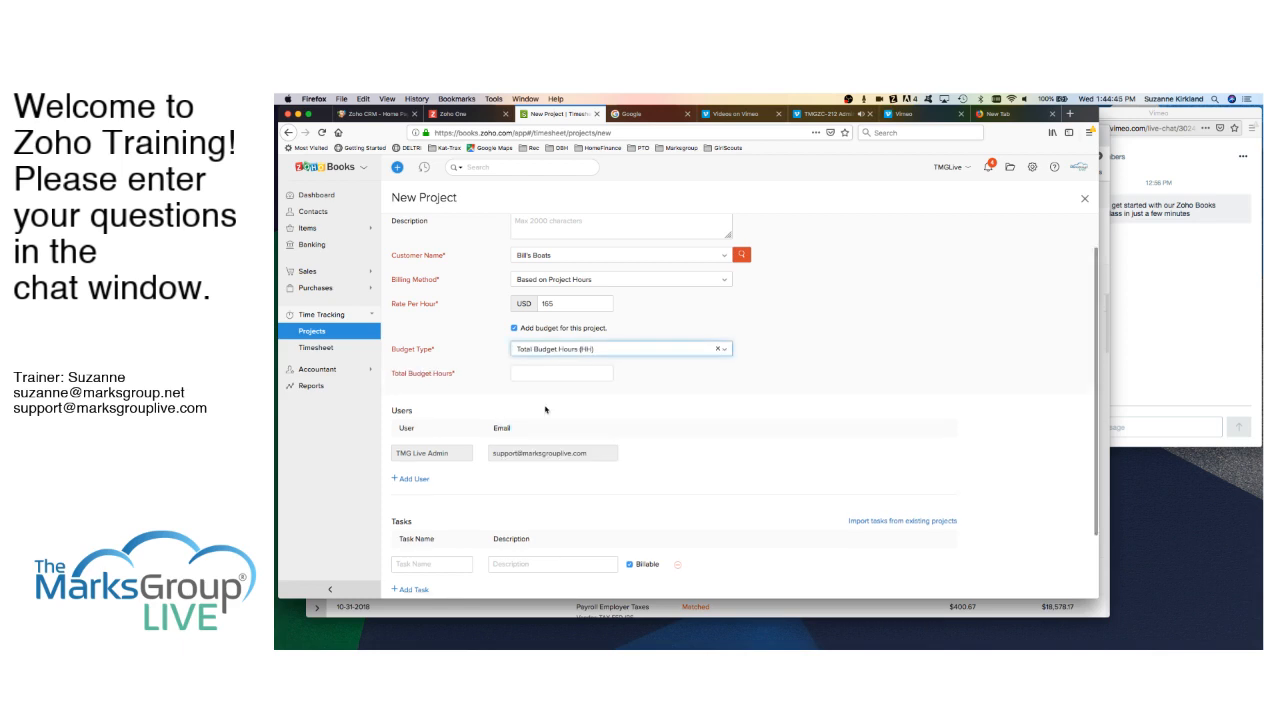
click(542, 372)
text(100)
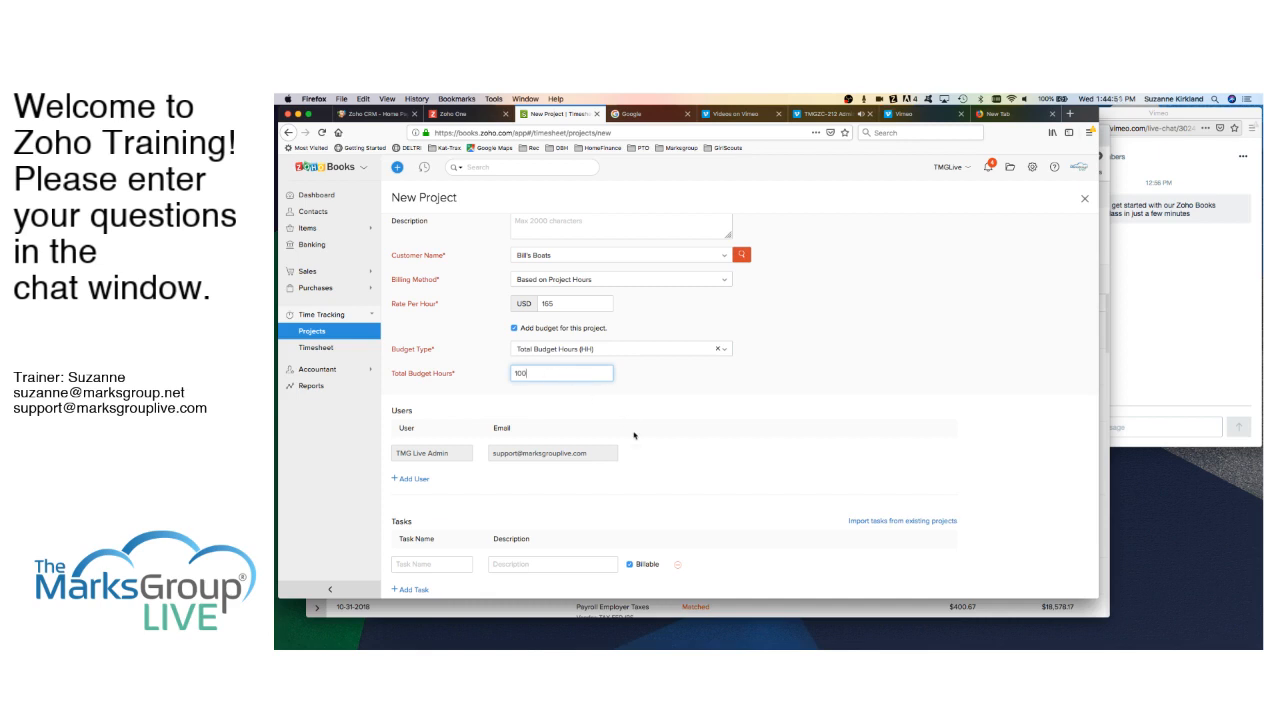
scroll(633, 435, down, 2)
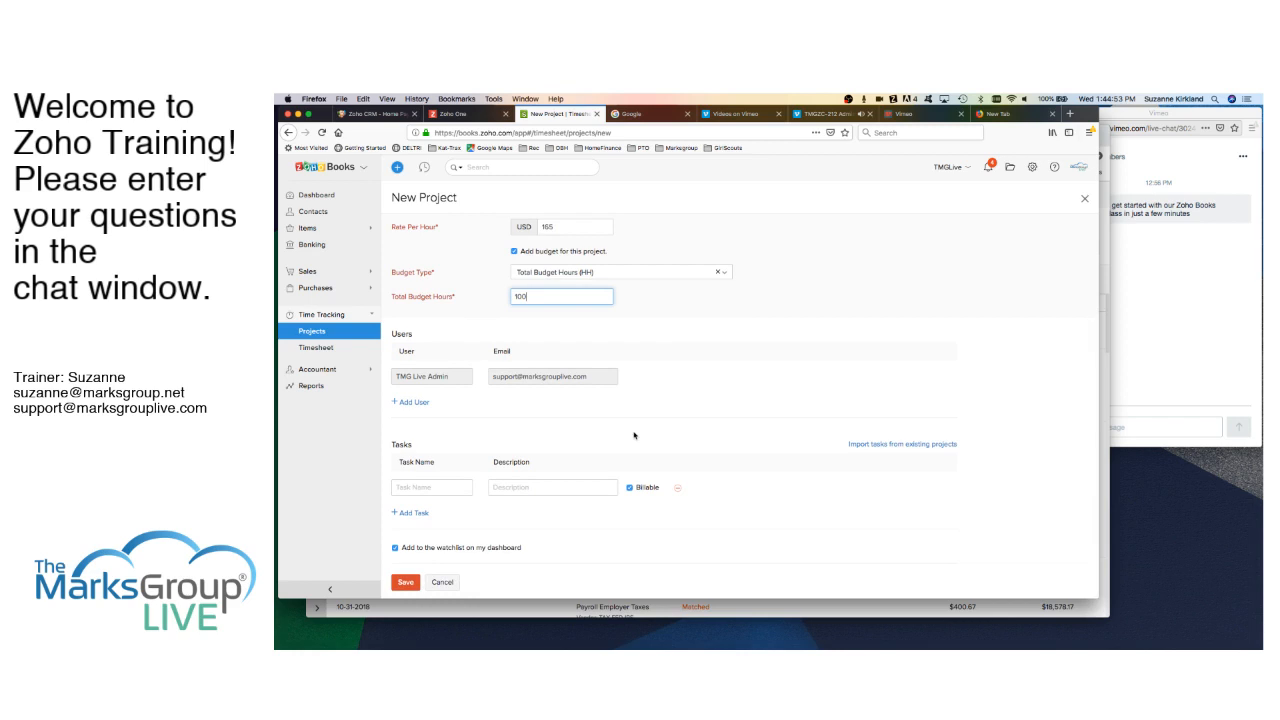
- Enter three tasks: Data Model Design with a description, Data Model Implementation, and Data Migration
click(443, 488)
text(D)
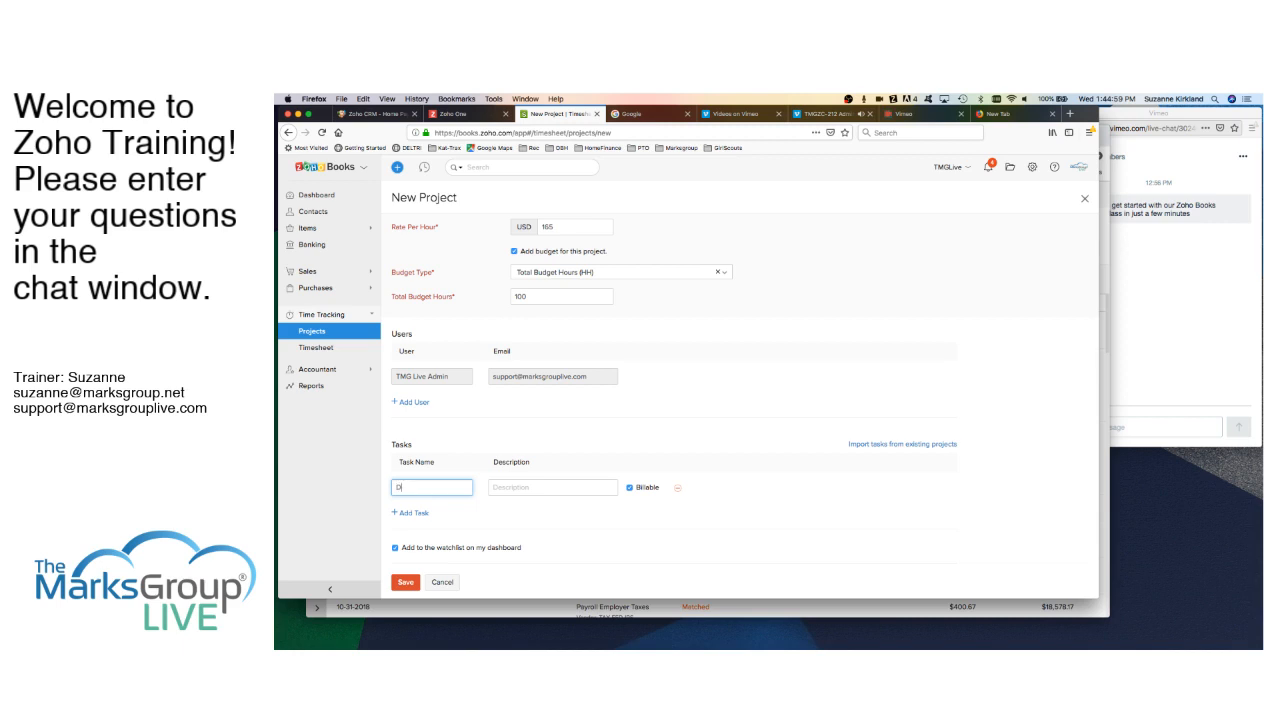
text(ata Model Design)
key(Tab)
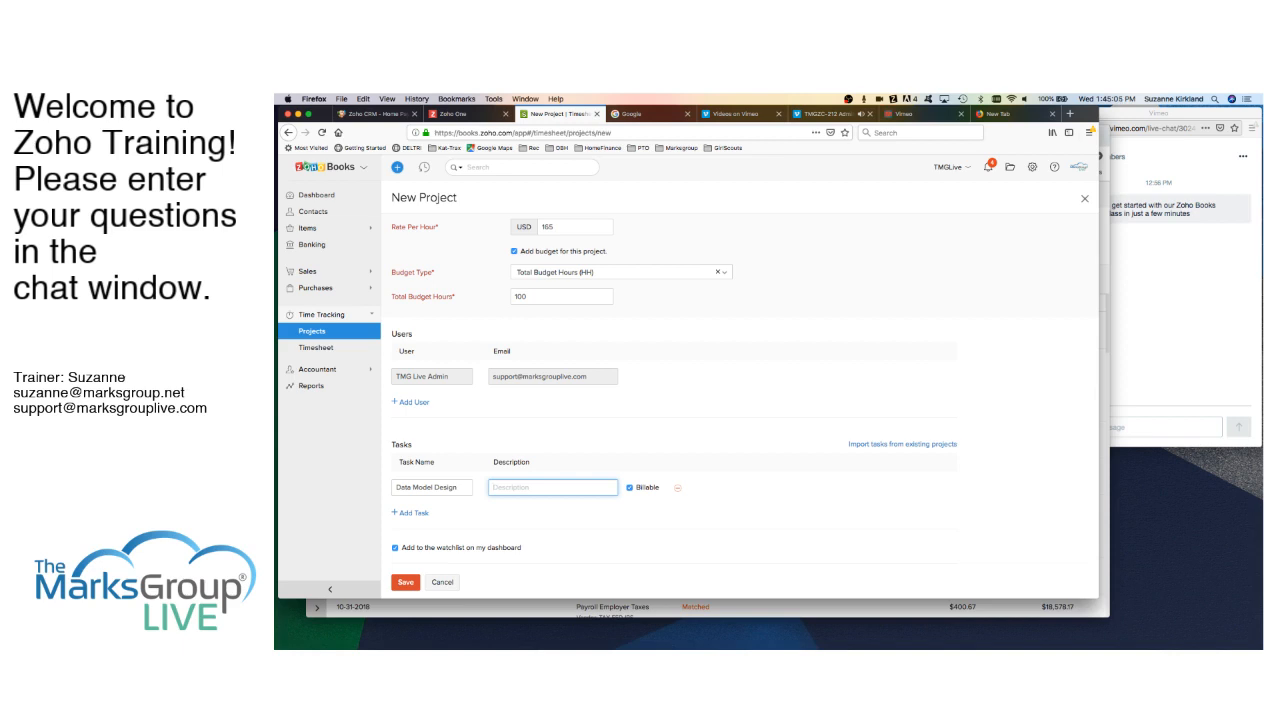
text(description)
click(410, 512)
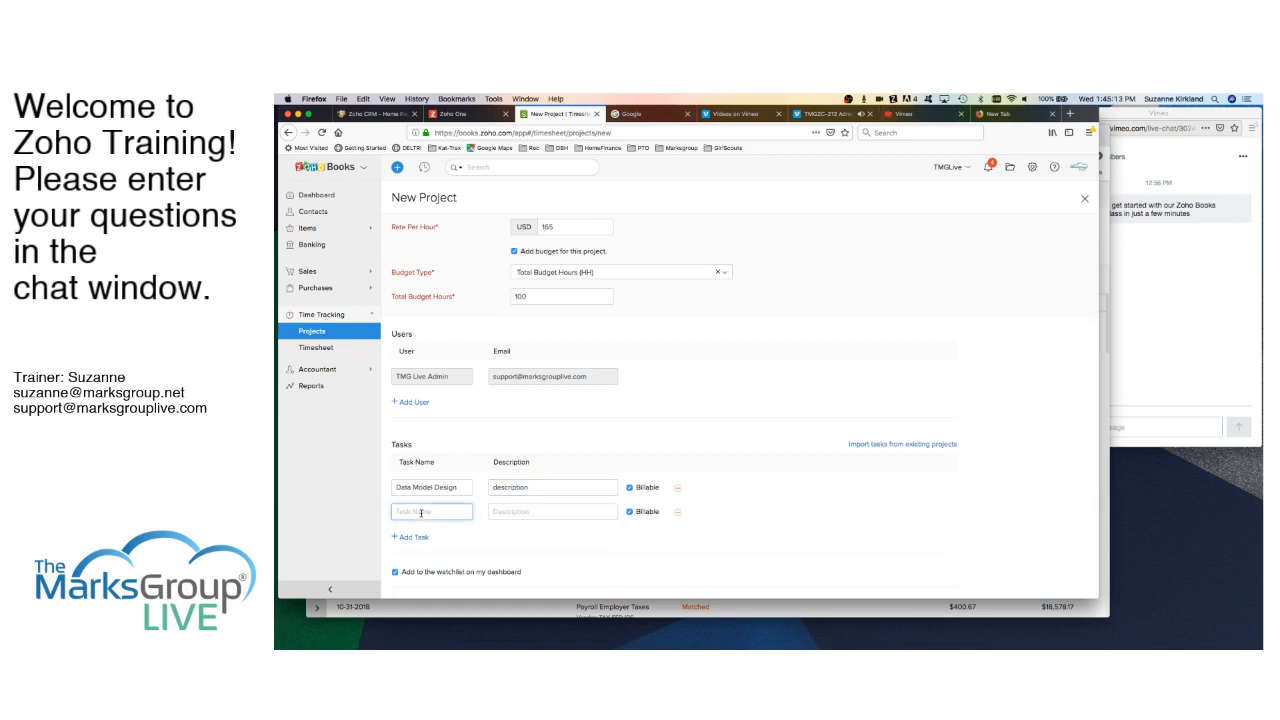
text(Dat)
text(a Model)
text( Implen)
text(tation)
click(420, 538)
text(Dele Migration)
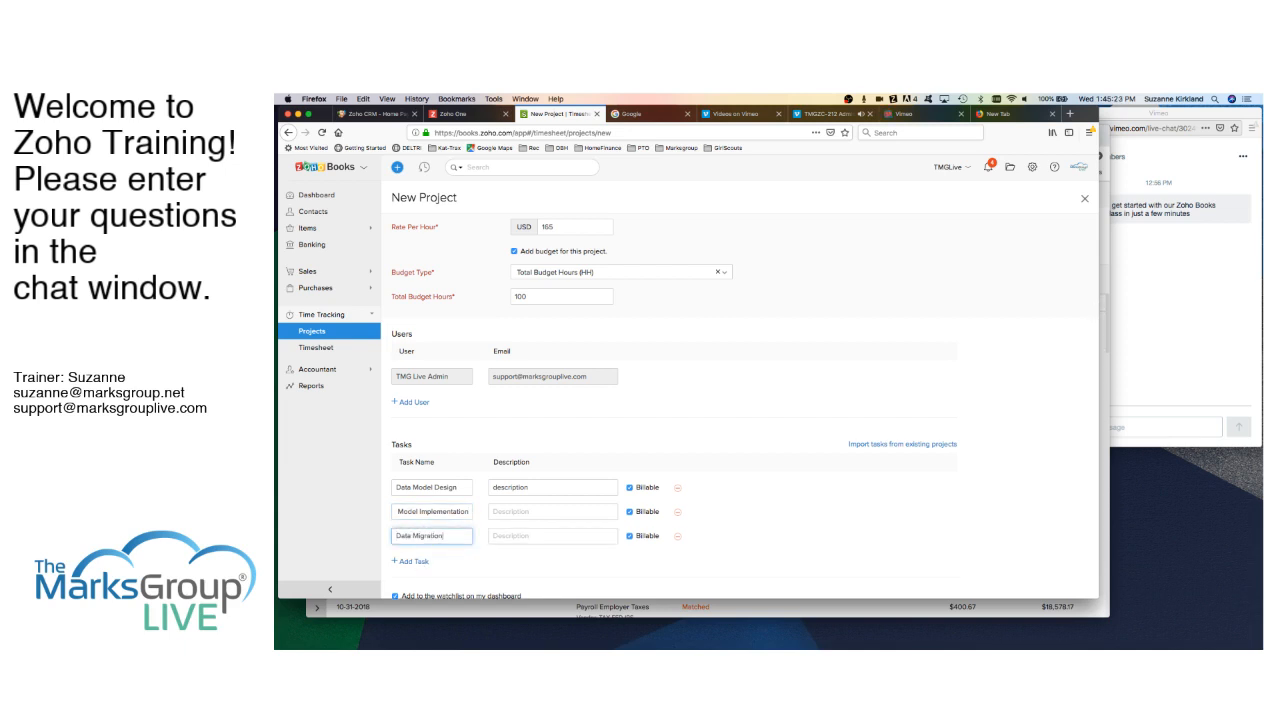
scroll(493, 553, down, 1)
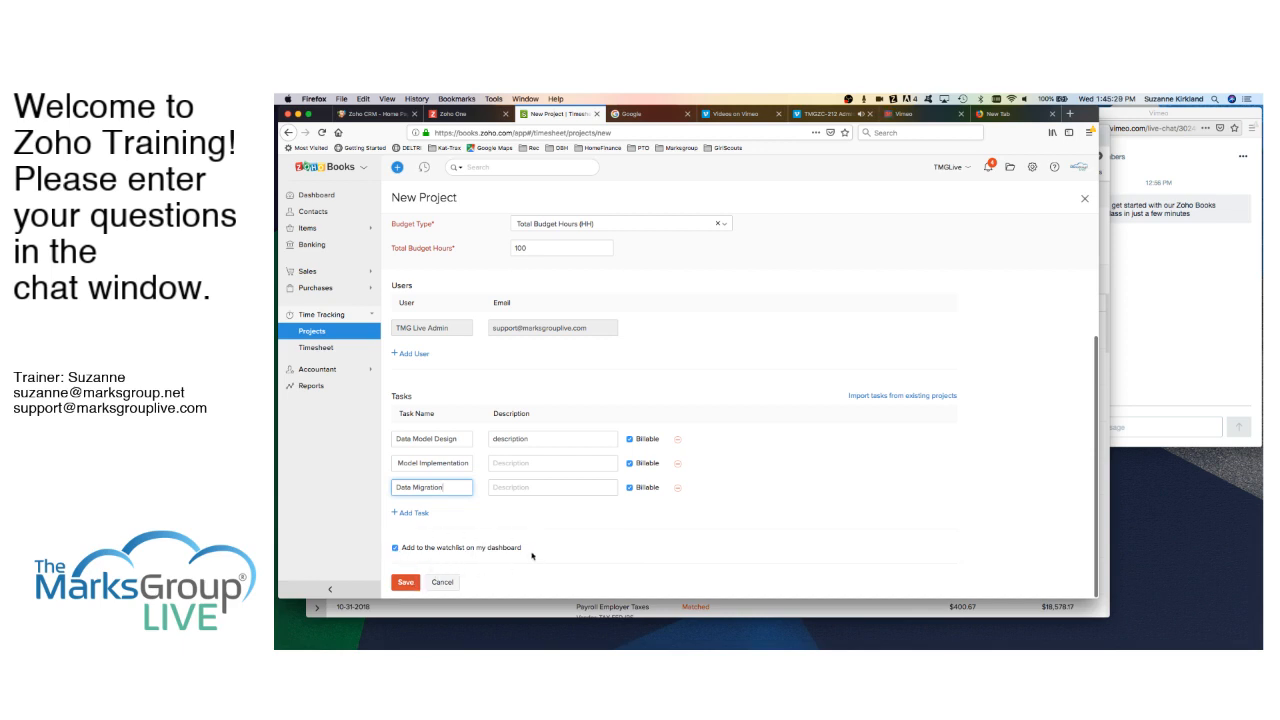
click(407, 584)
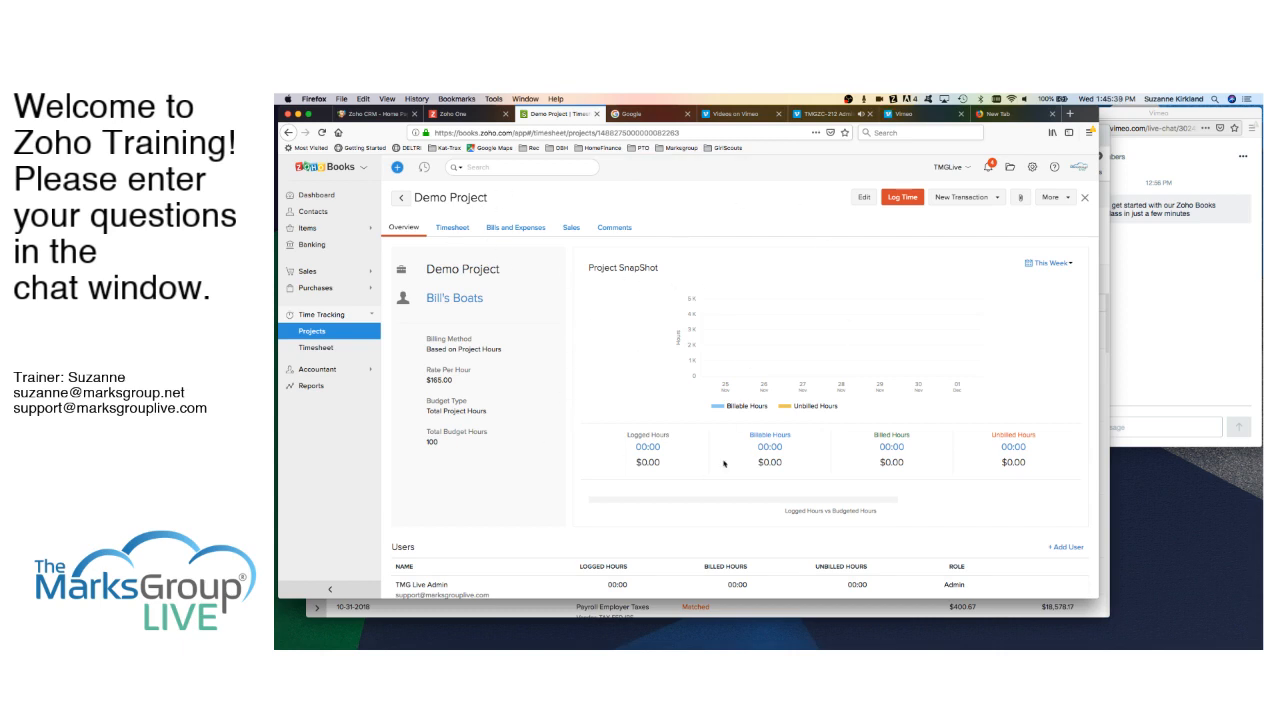
scroll(709, 416, down, 5)
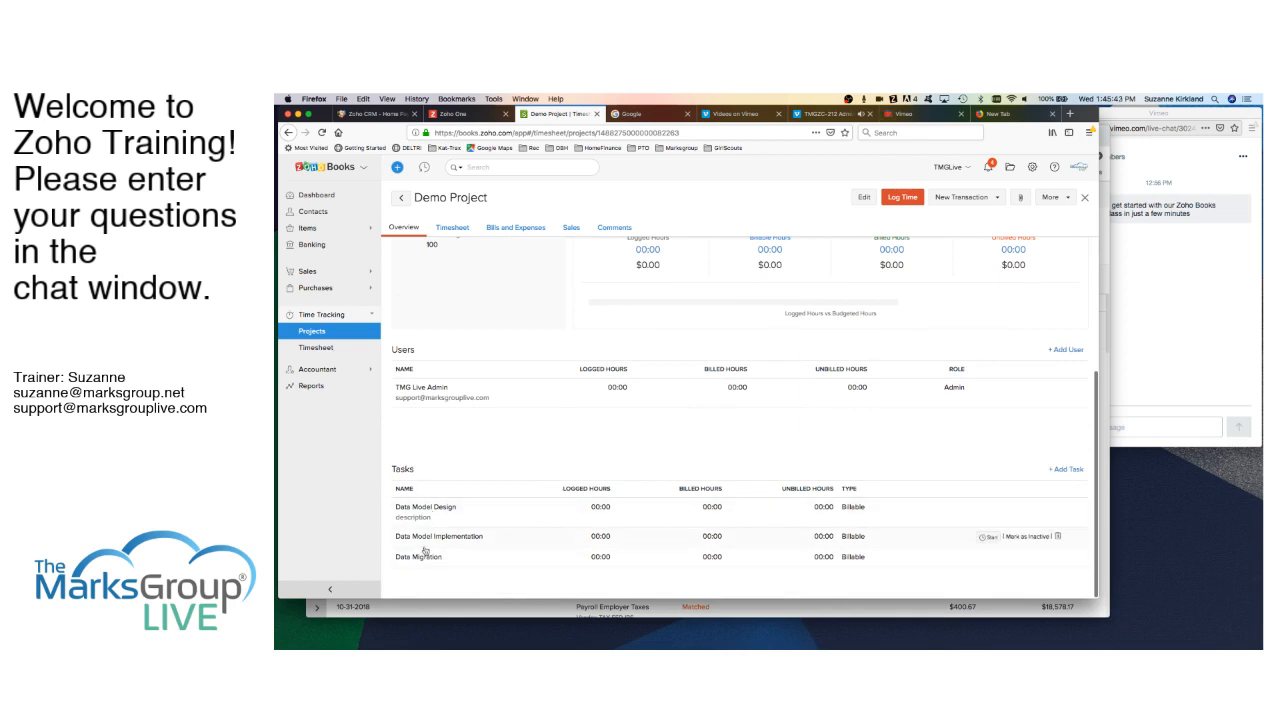
scroll(514, 421, up, 3)
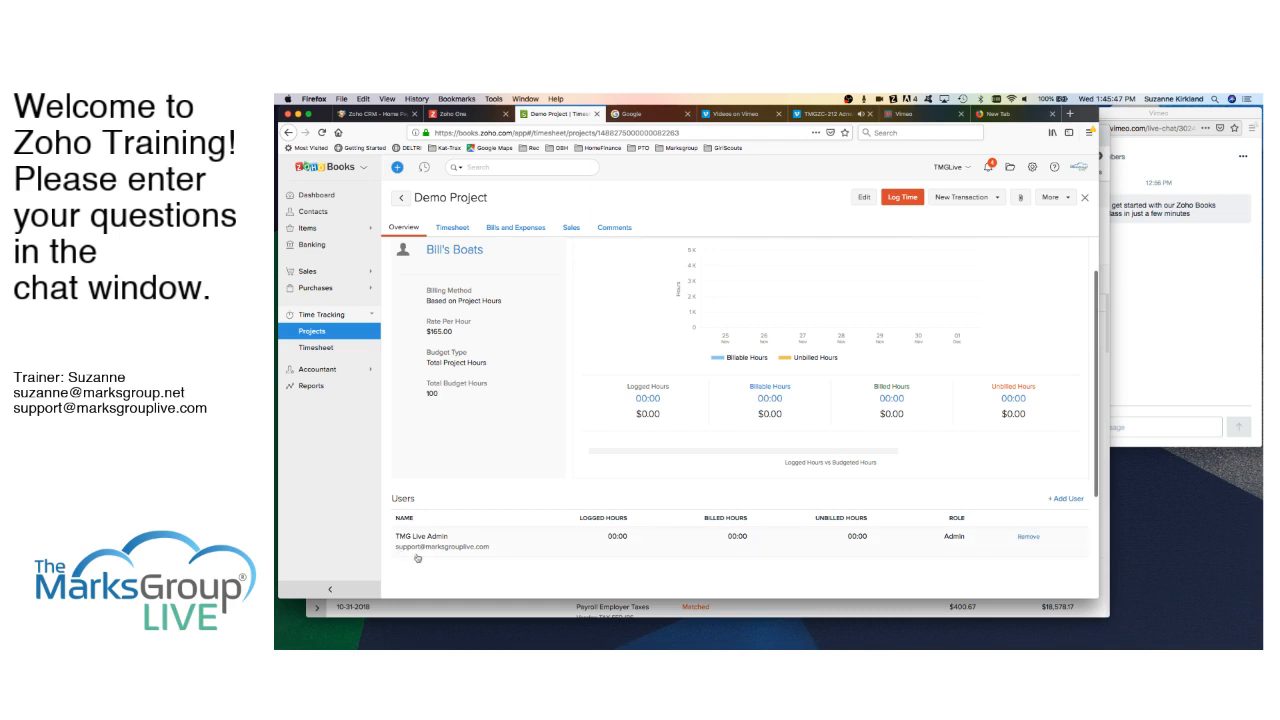
scroll(479, 560, down, 3)
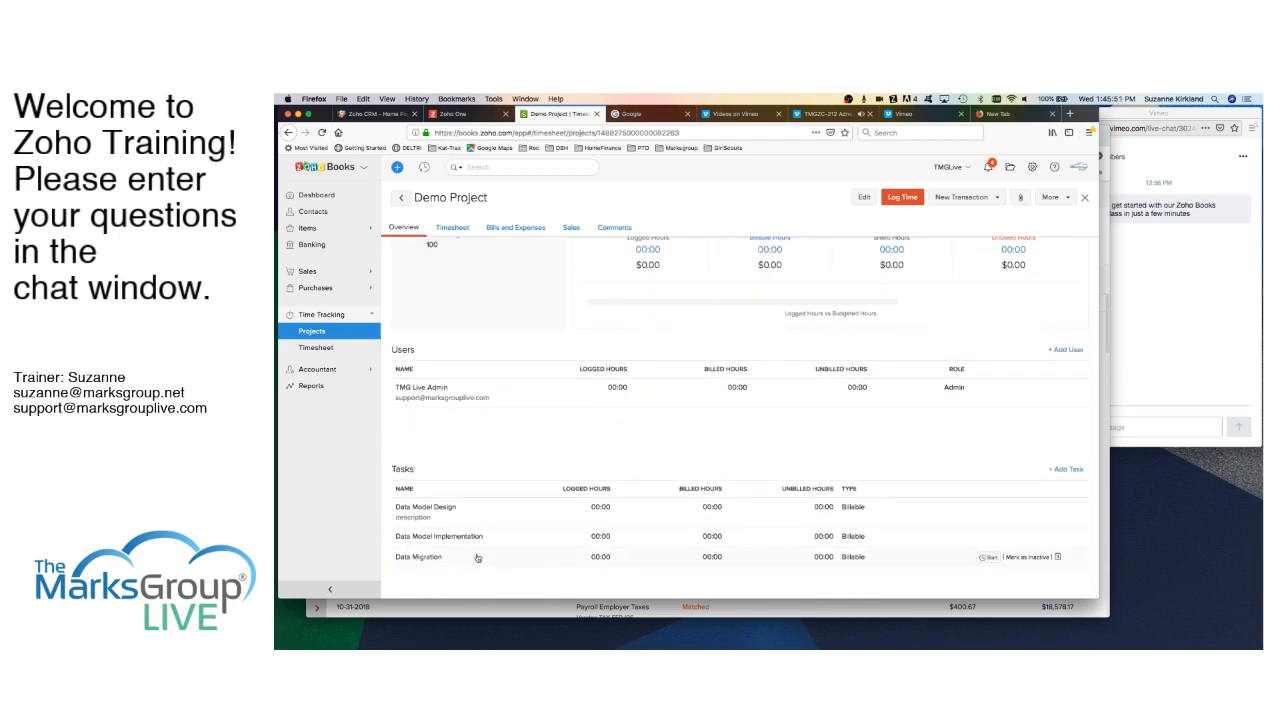
scroll(477, 560, up, 2)
scroll(477, 558, up, 2)
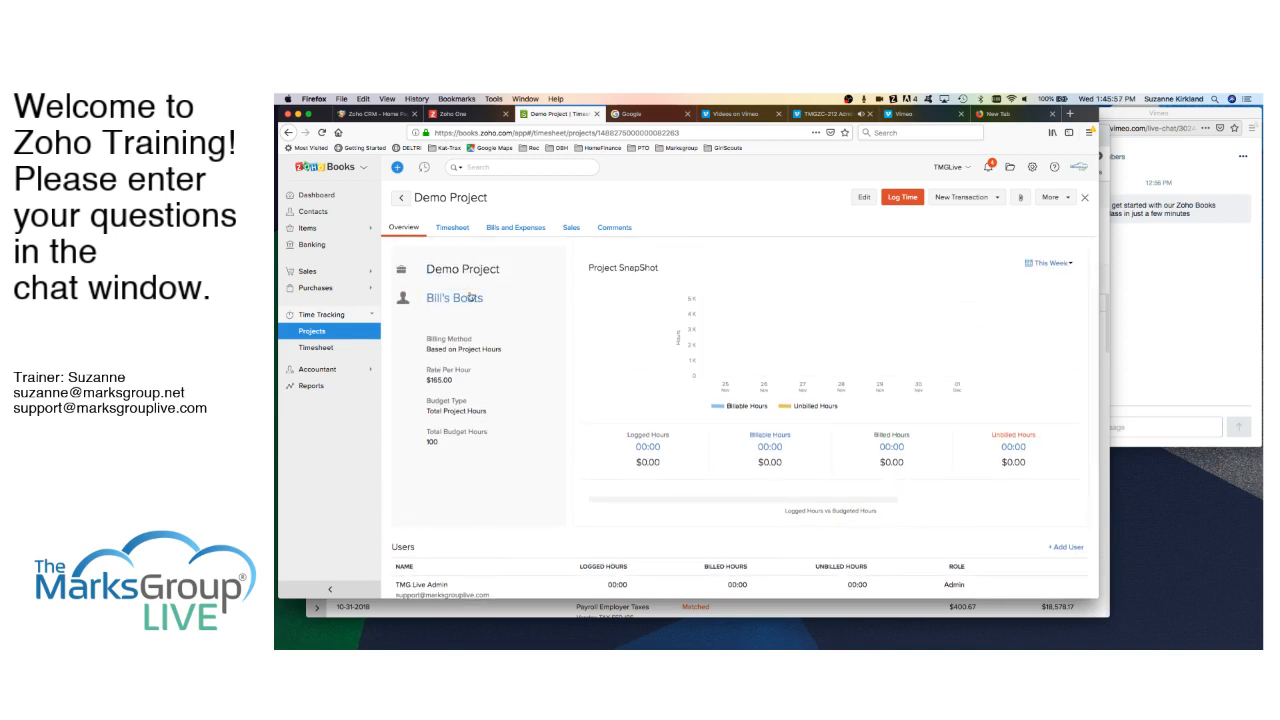
click(451, 229)
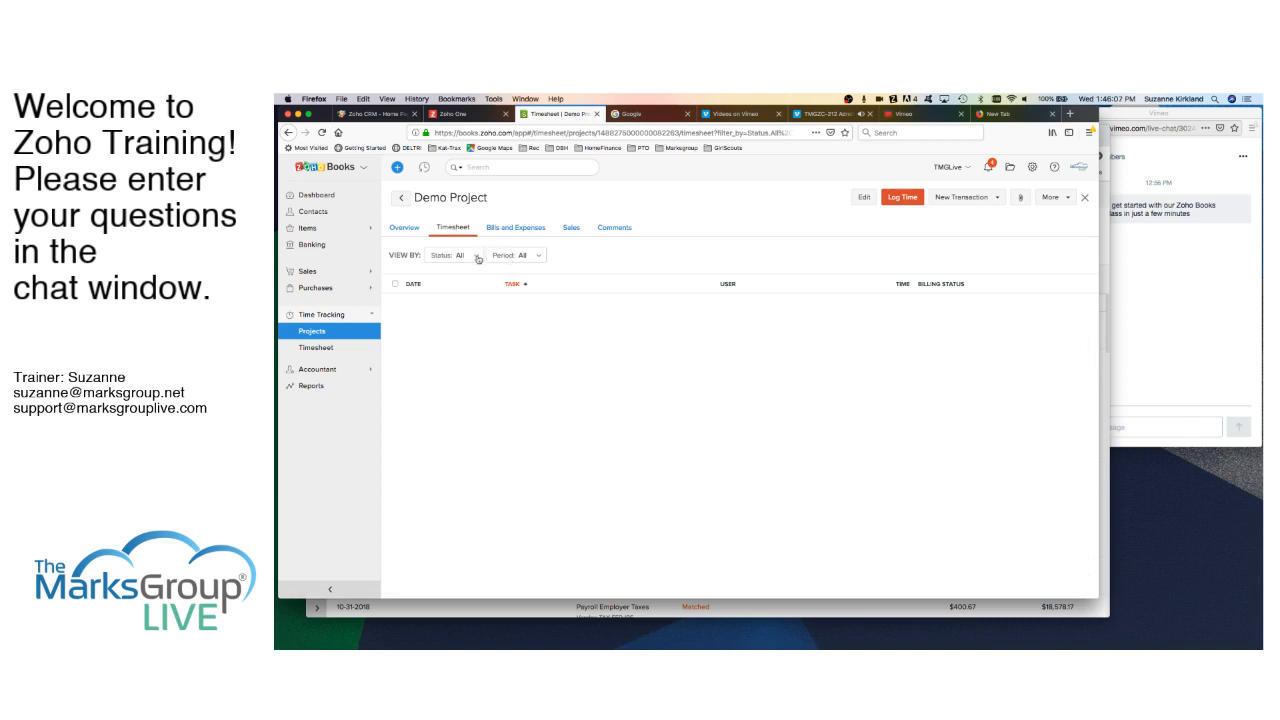
click(403, 229)
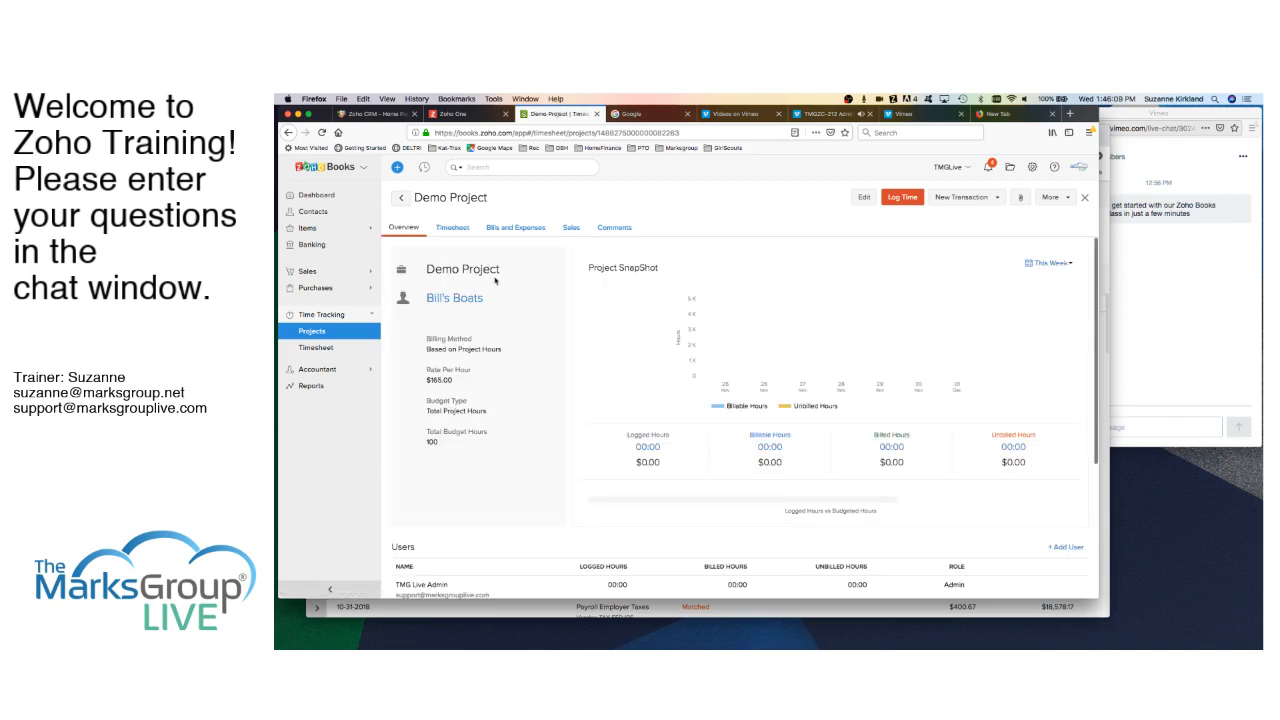
scroll(536, 420, down, 1)
scroll(536, 420, down, 5)
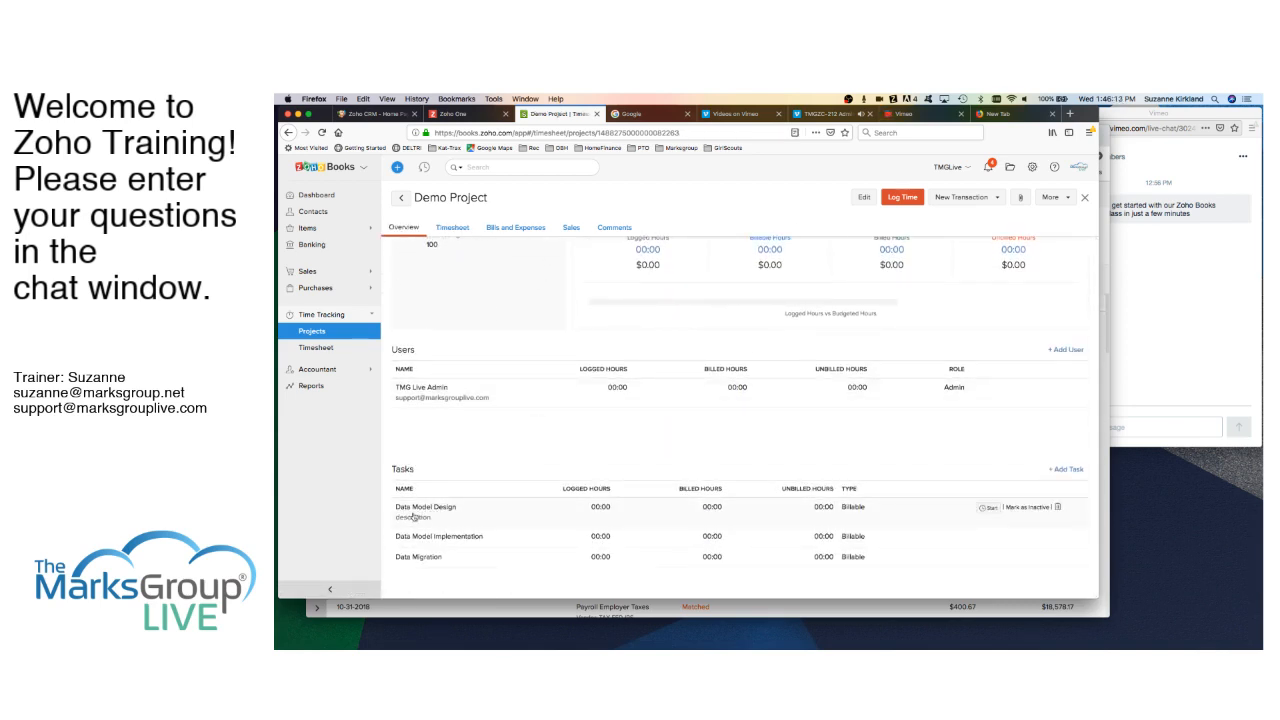
click(413, 516)
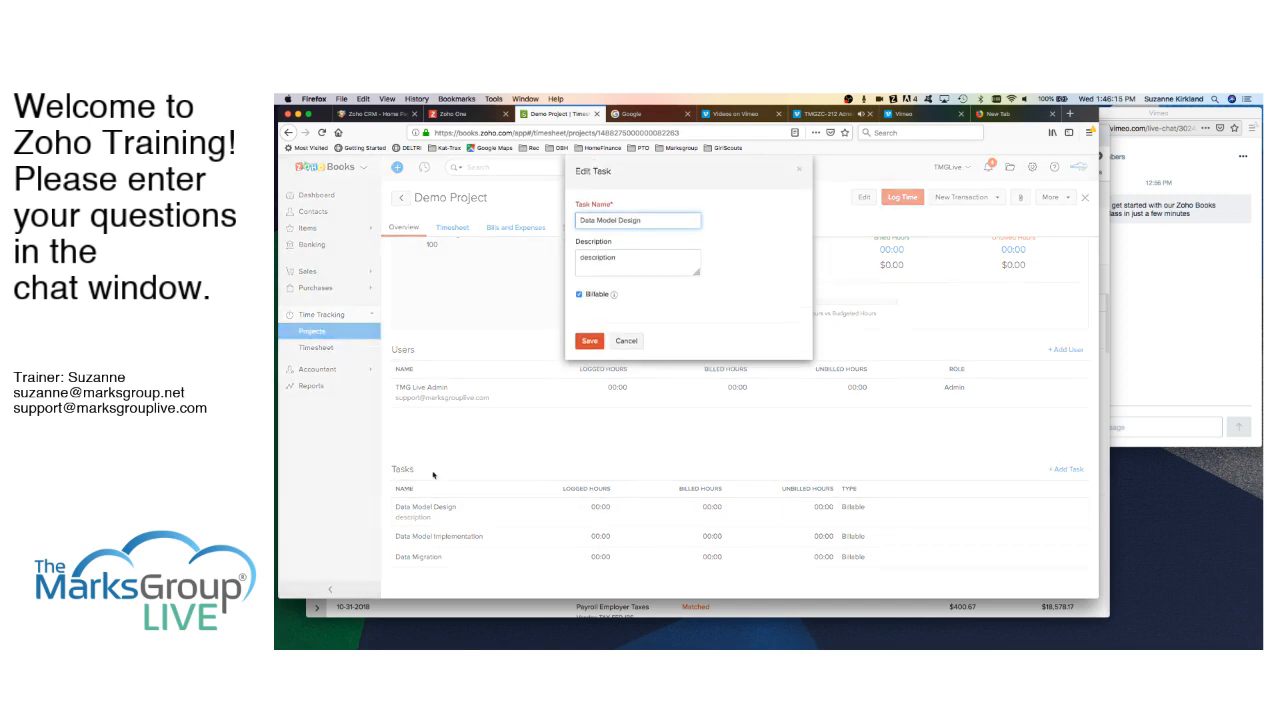
click(620, 341)
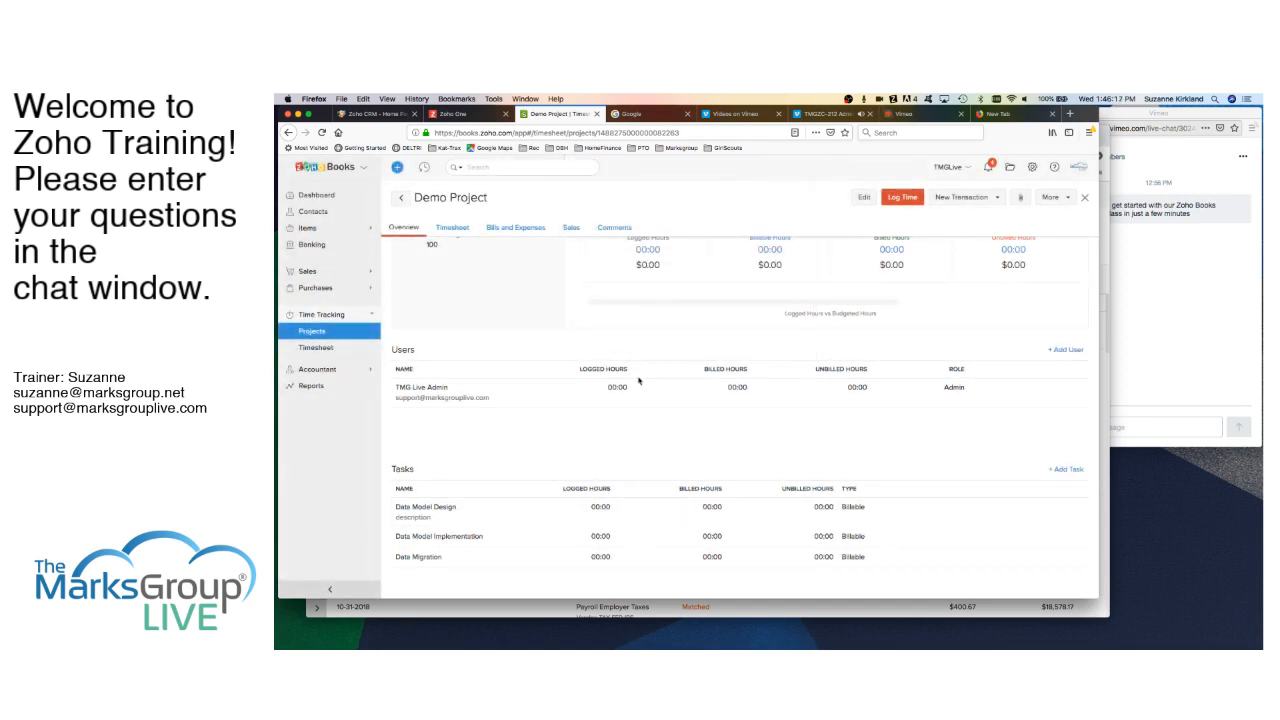
- Start and then stop the Data Model Design timer, leaving a 00:00 entry
mouse_move(1032, 509)
click(989, 509)
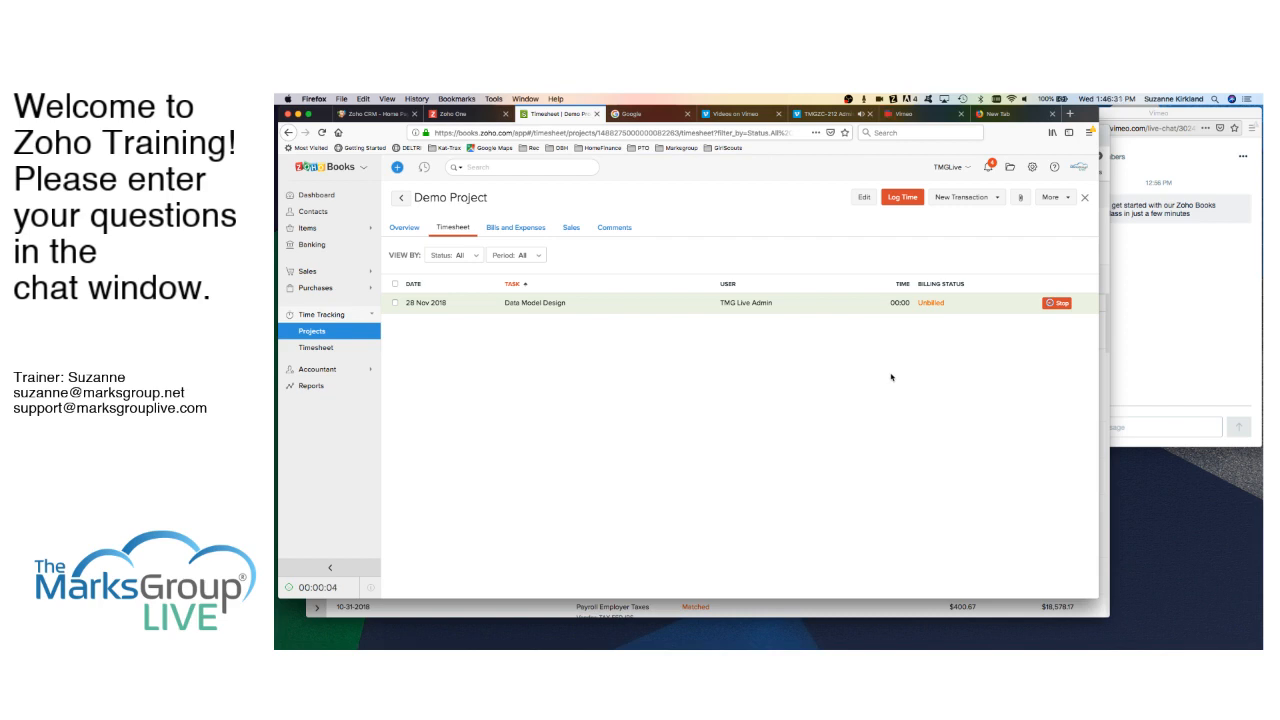
click(1059, 303)
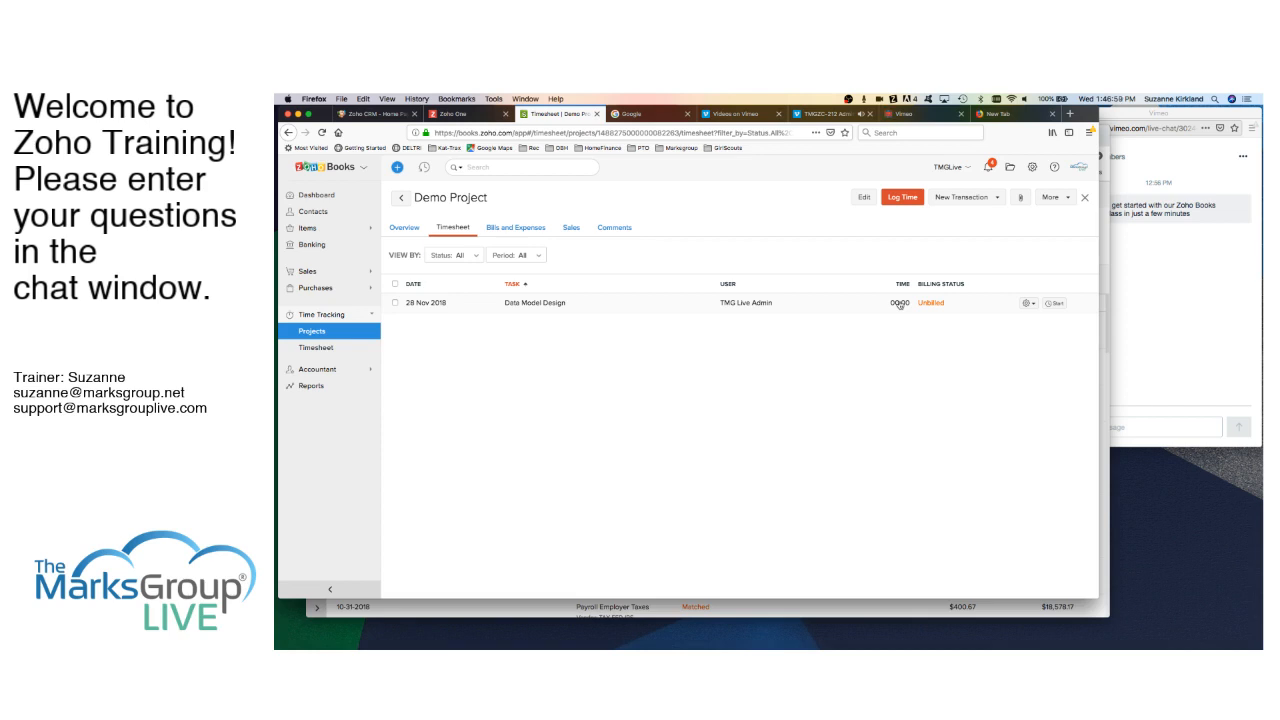
- Log 03:30 of billable time on Data Migration for 28 Nov 2018
click(903, 197)
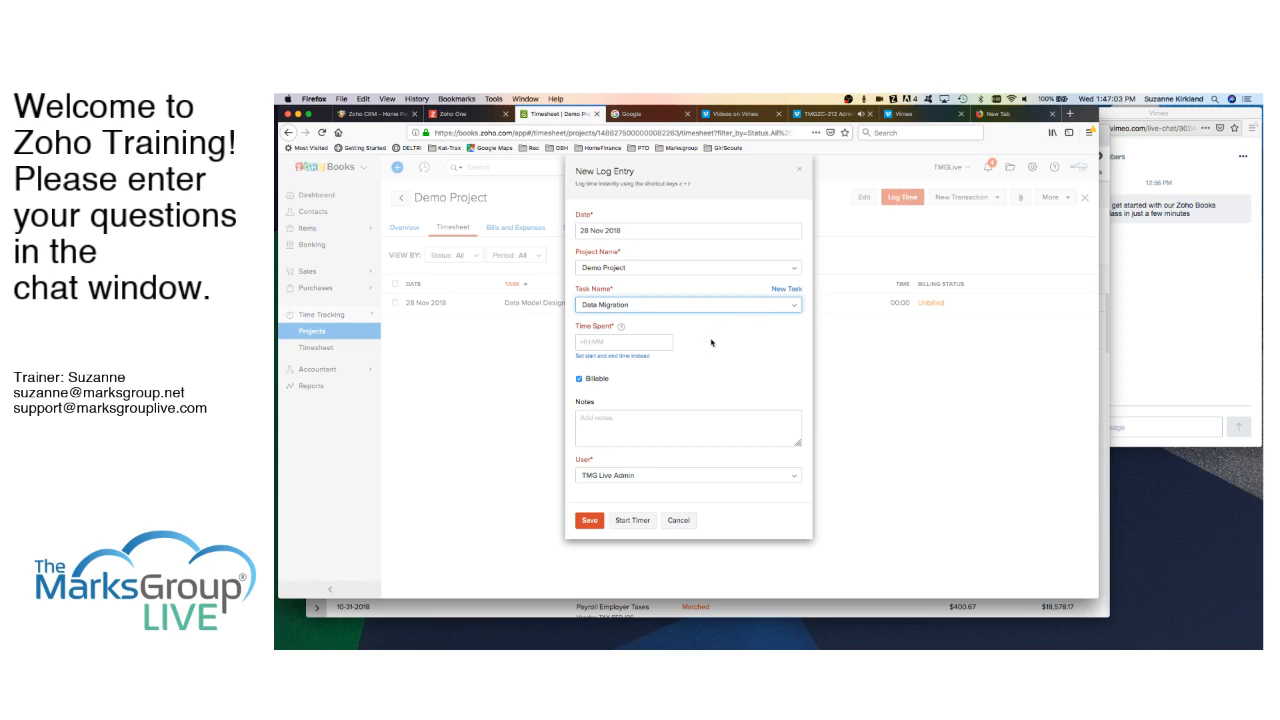
click(620, 343)
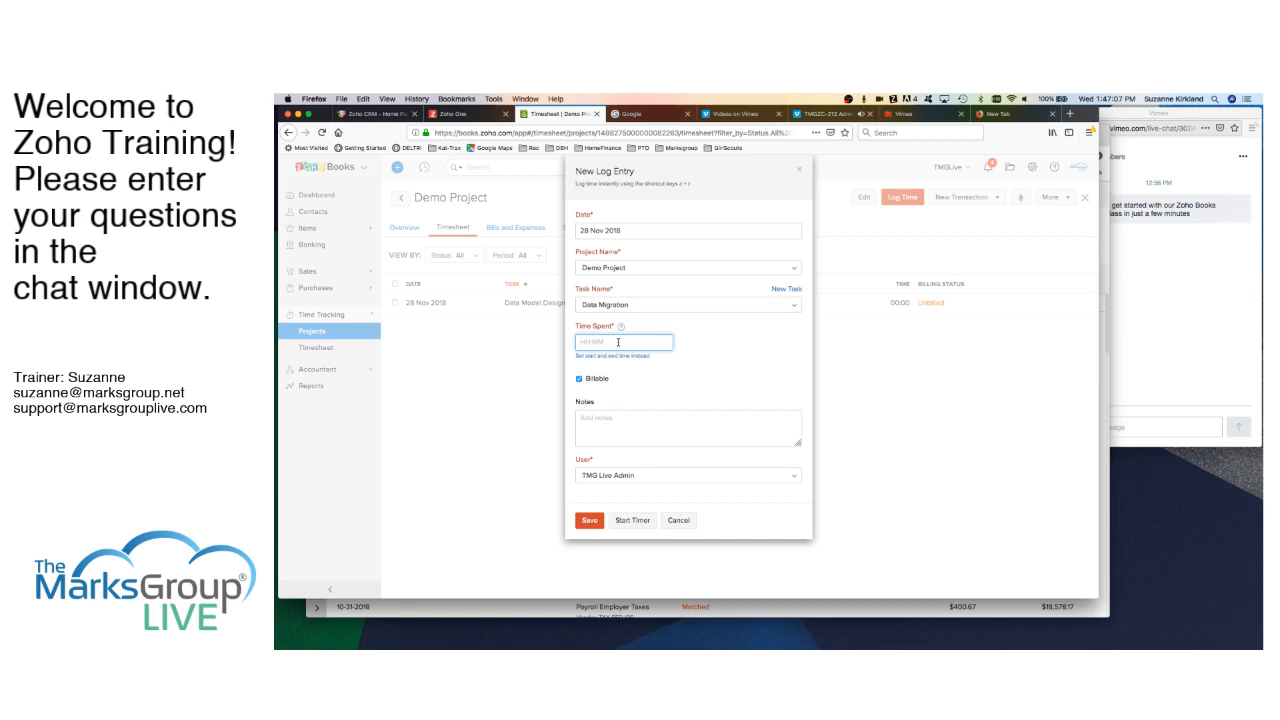
text(03:30)
click(588, 522)
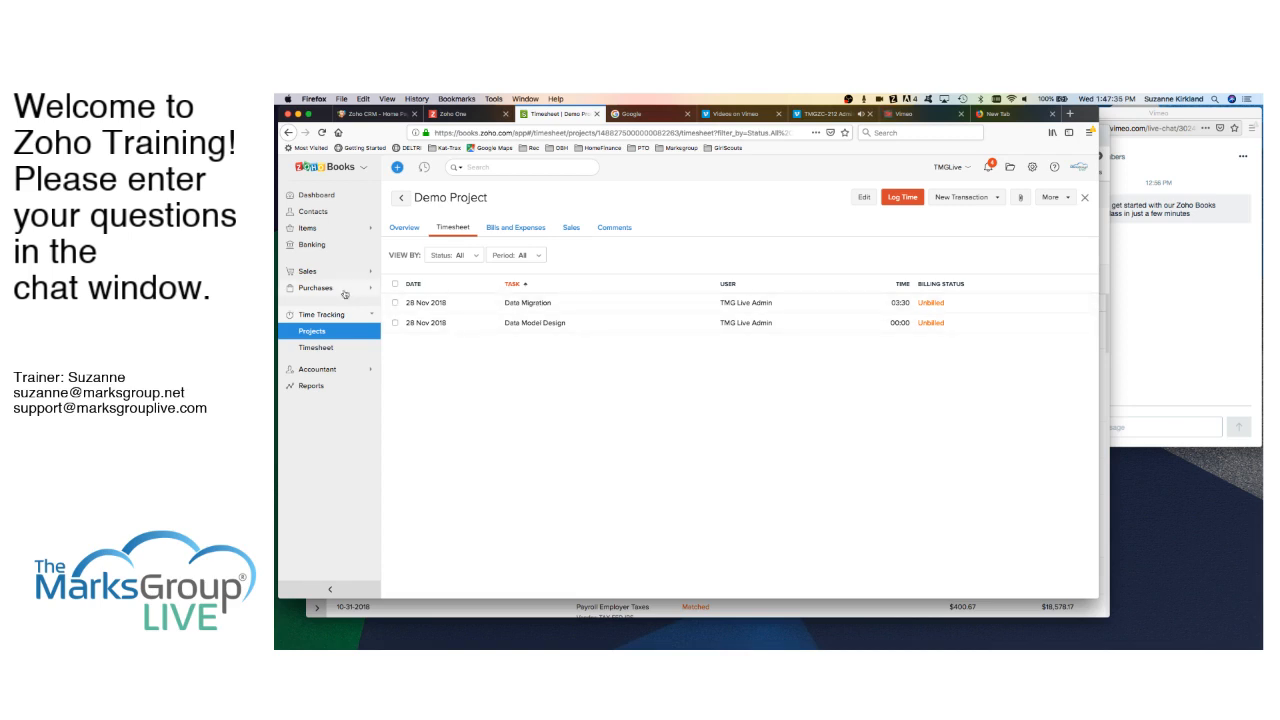
- Create a new invoice from Sales > Invoices with Bill's Boats as the customer
click(322, 271)
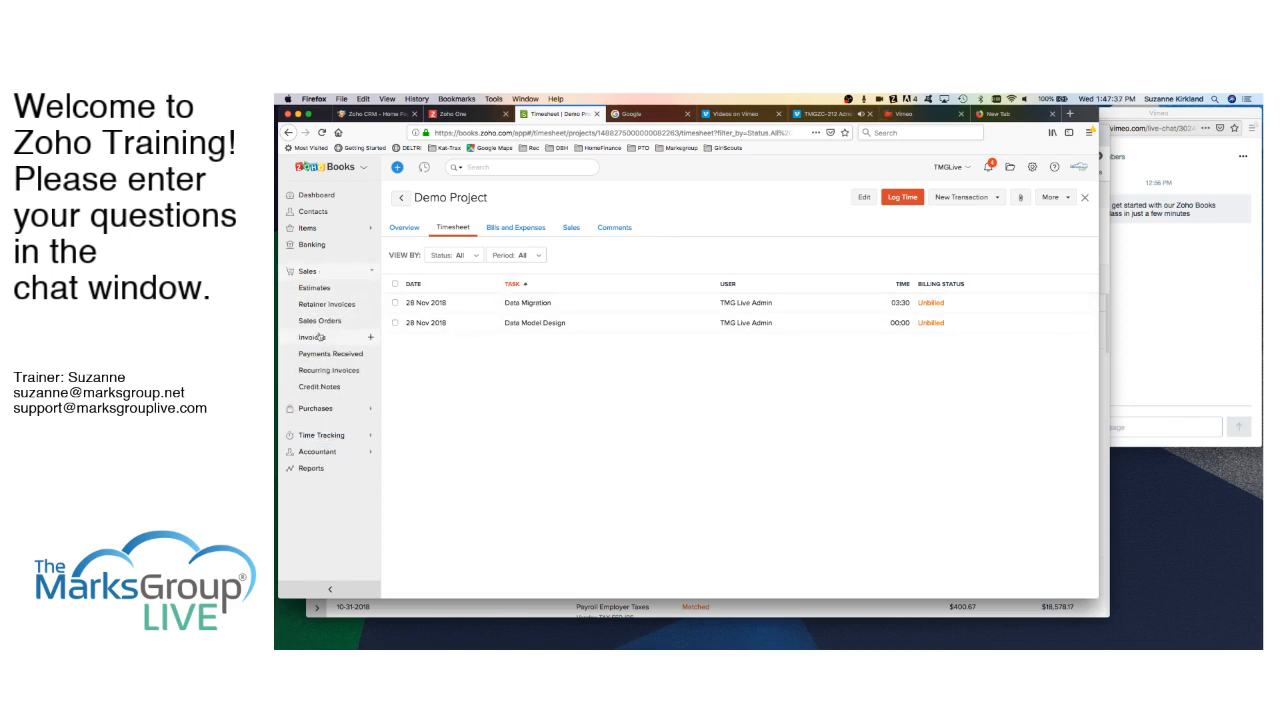
click(316, 337)
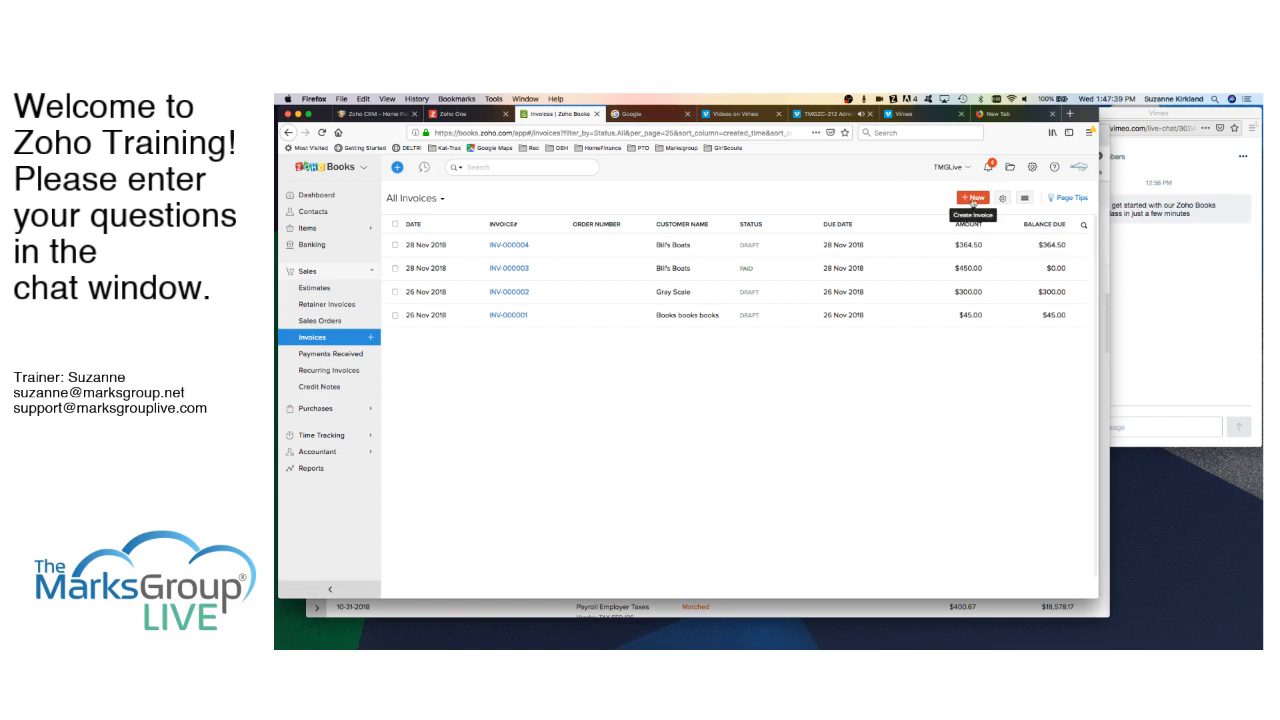
click(971, 204)
click(613, 242)
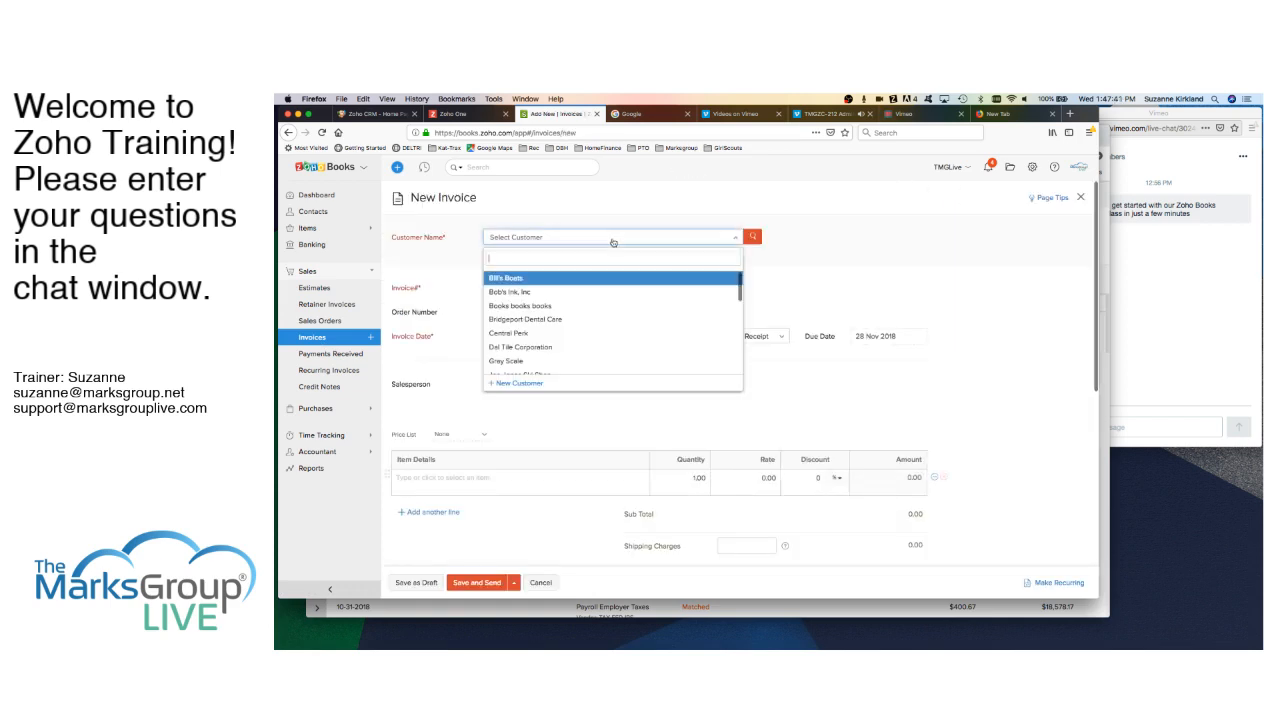
click(537, 277)
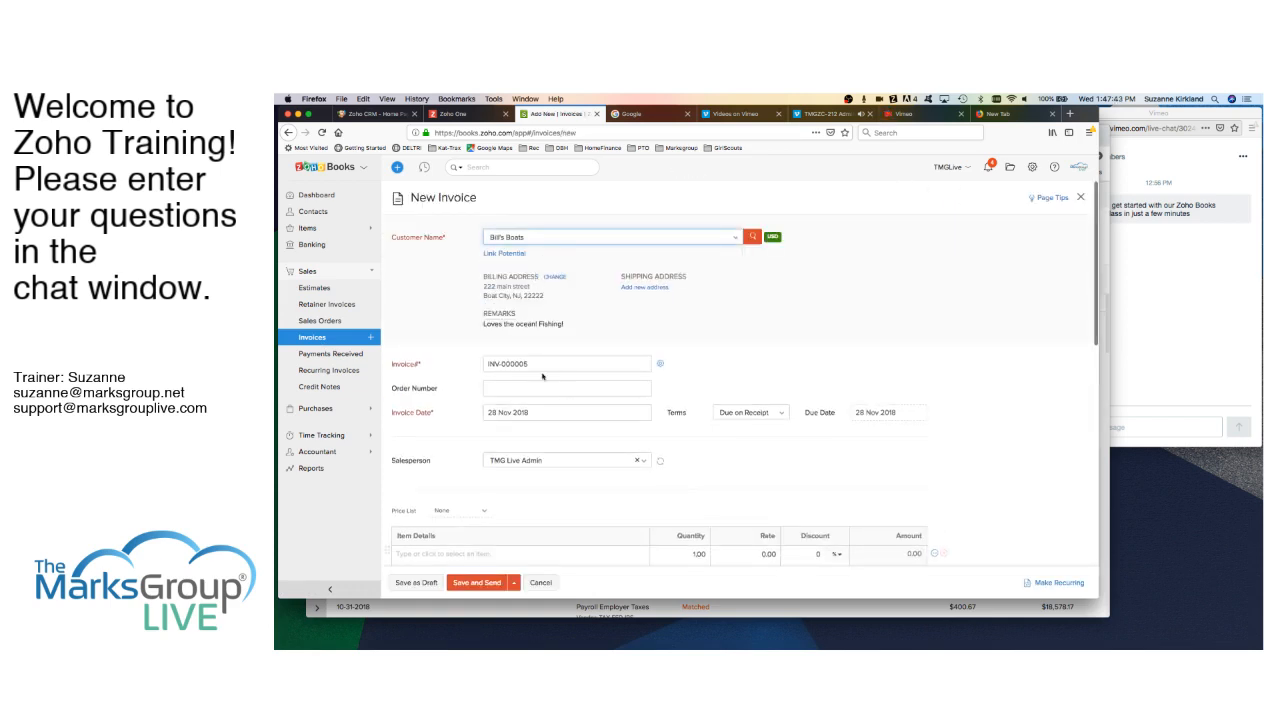
scroll(540, 430, down, 10)
scroll(537, 425, up, 4)
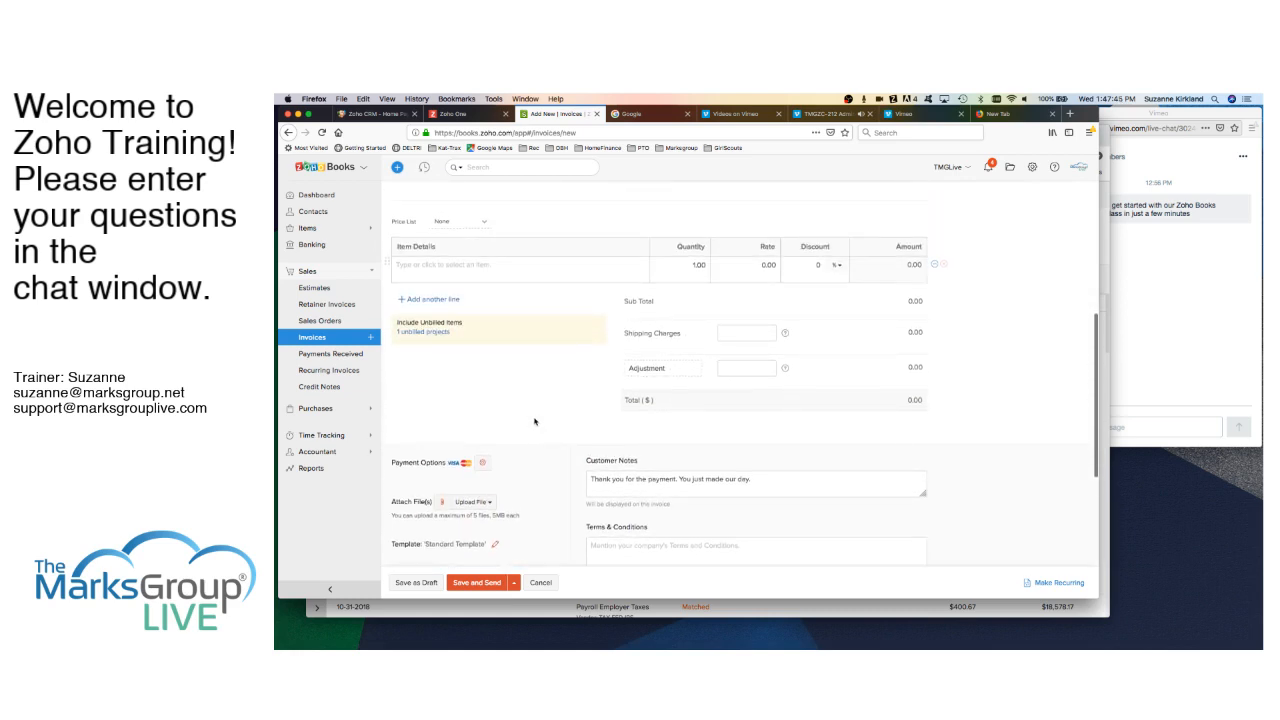
- Pick Demo Project as the unbilled project, including all its unbilled expenses and bills
click(423, 333)
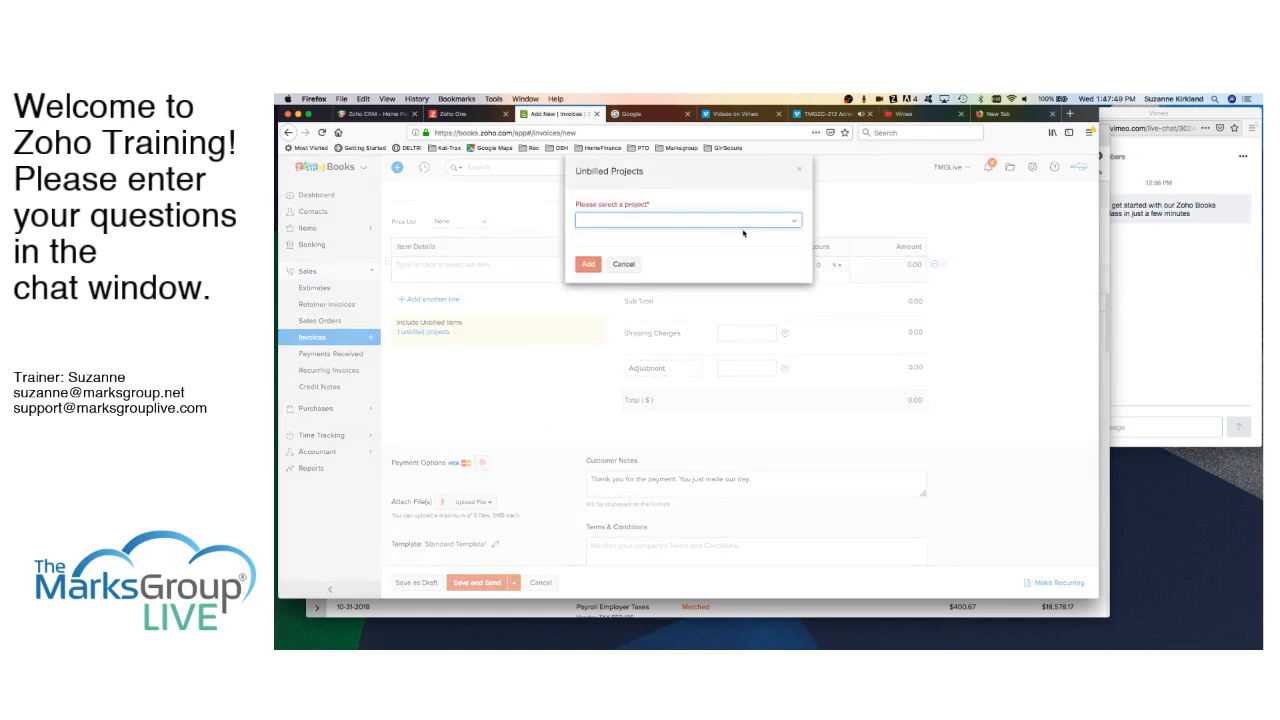
click(790, 221)
click(628, 265)
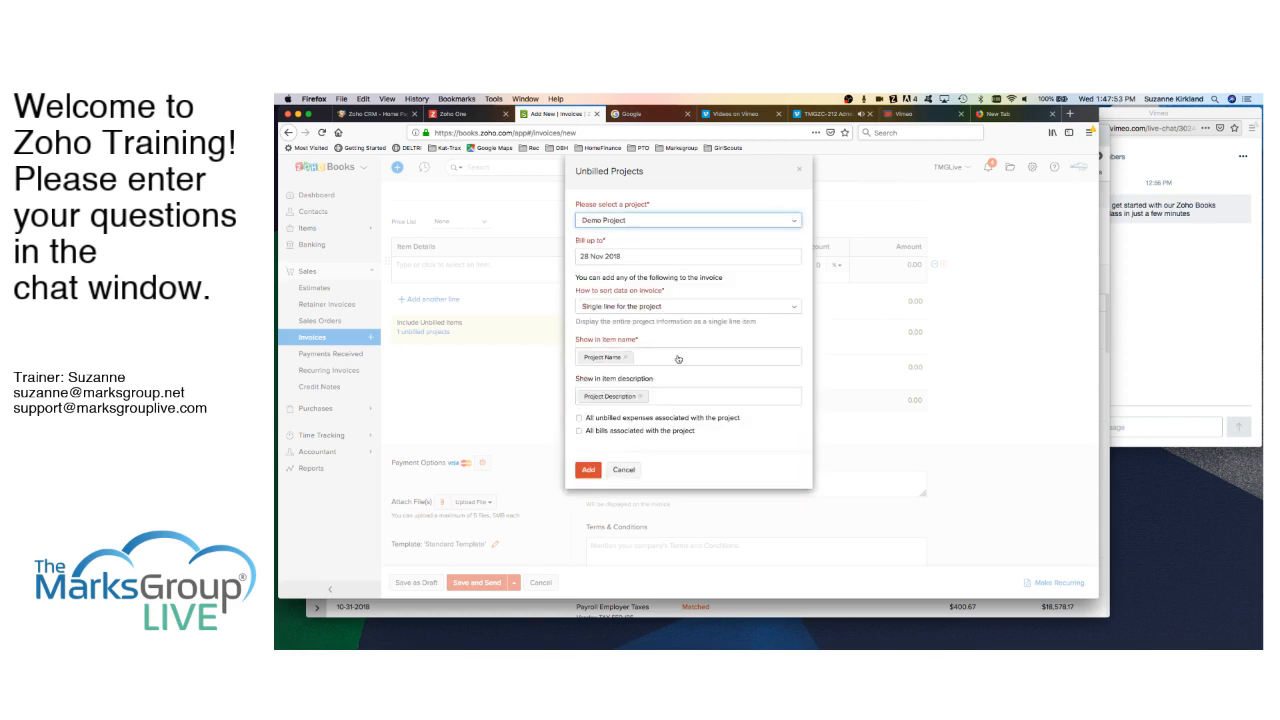
click(579, 419)
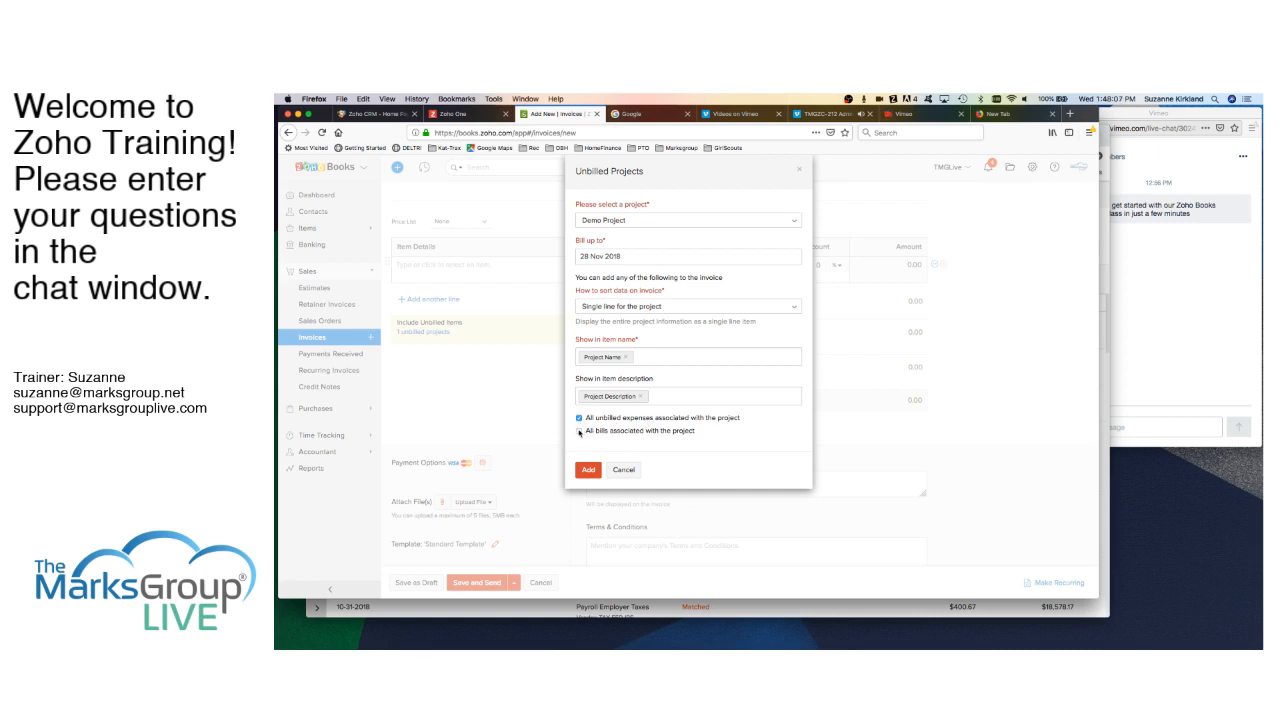
click(579, 432)
- List each timesheet entry separately using Task Name and Task Description, and add them to the invoice
click(792, 311)
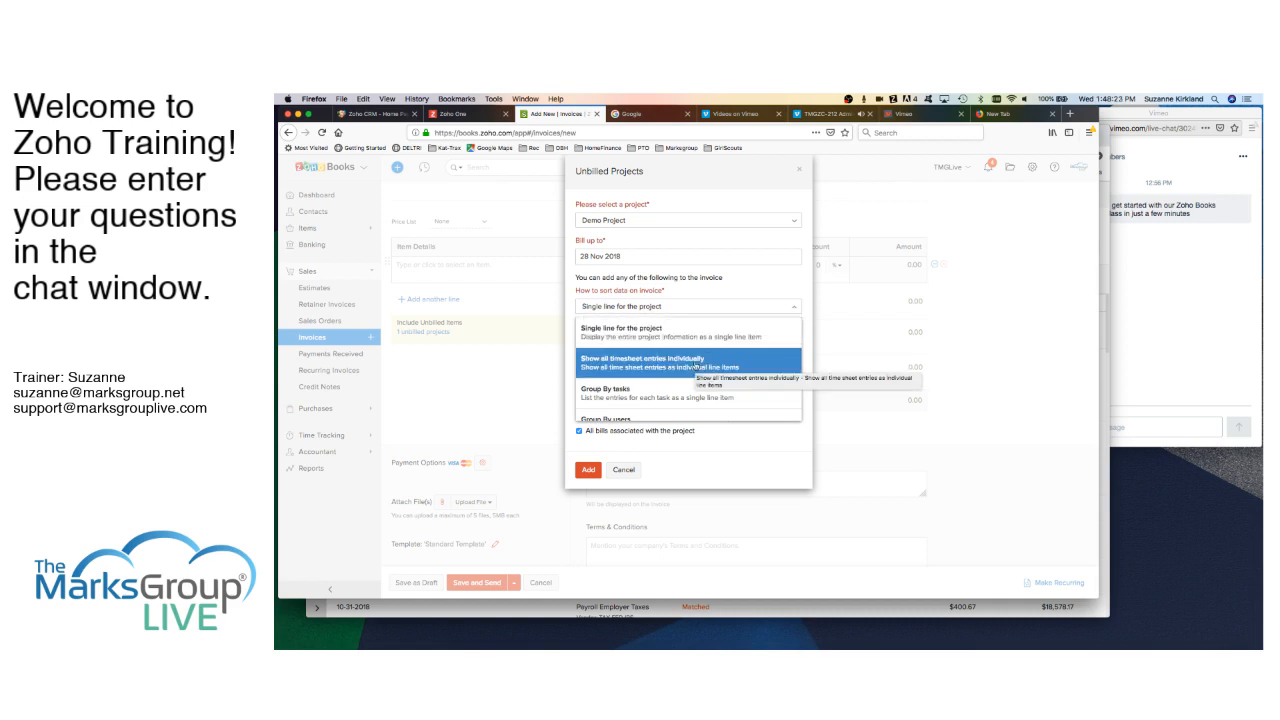
scroll(693, 367, down, 3)
scroll(695, 365, up, 3)
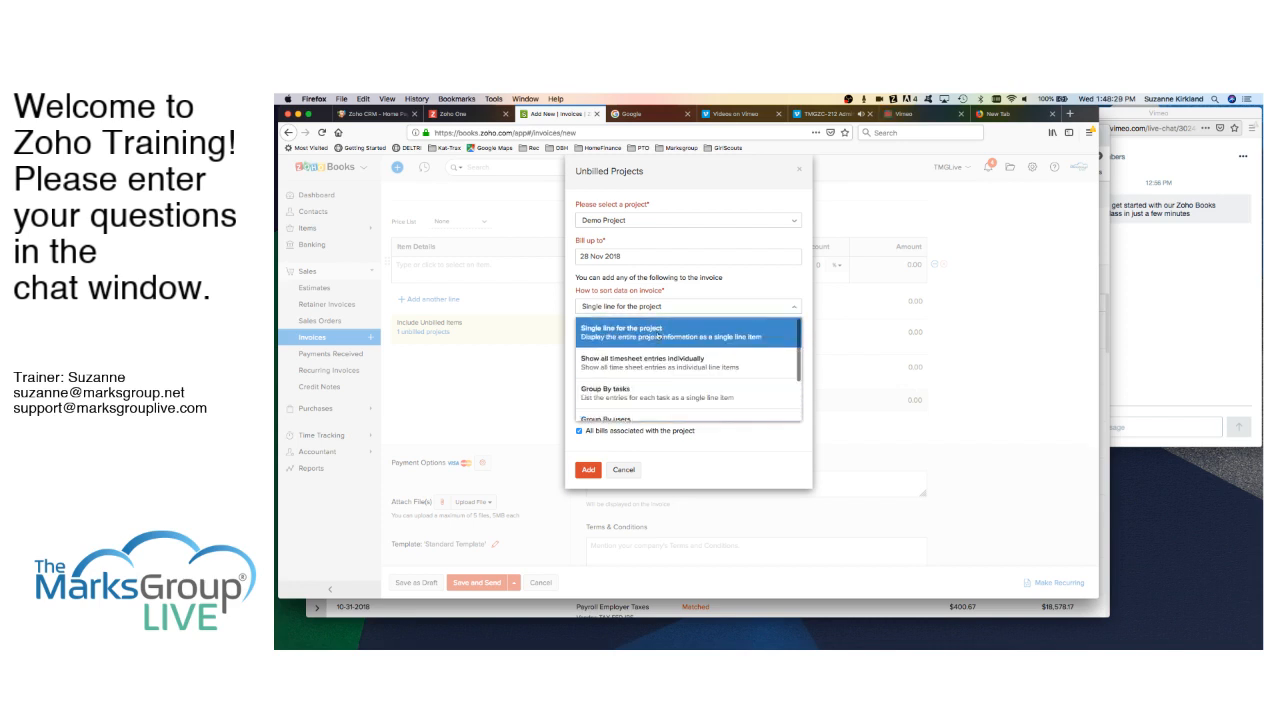
click(646, 336)
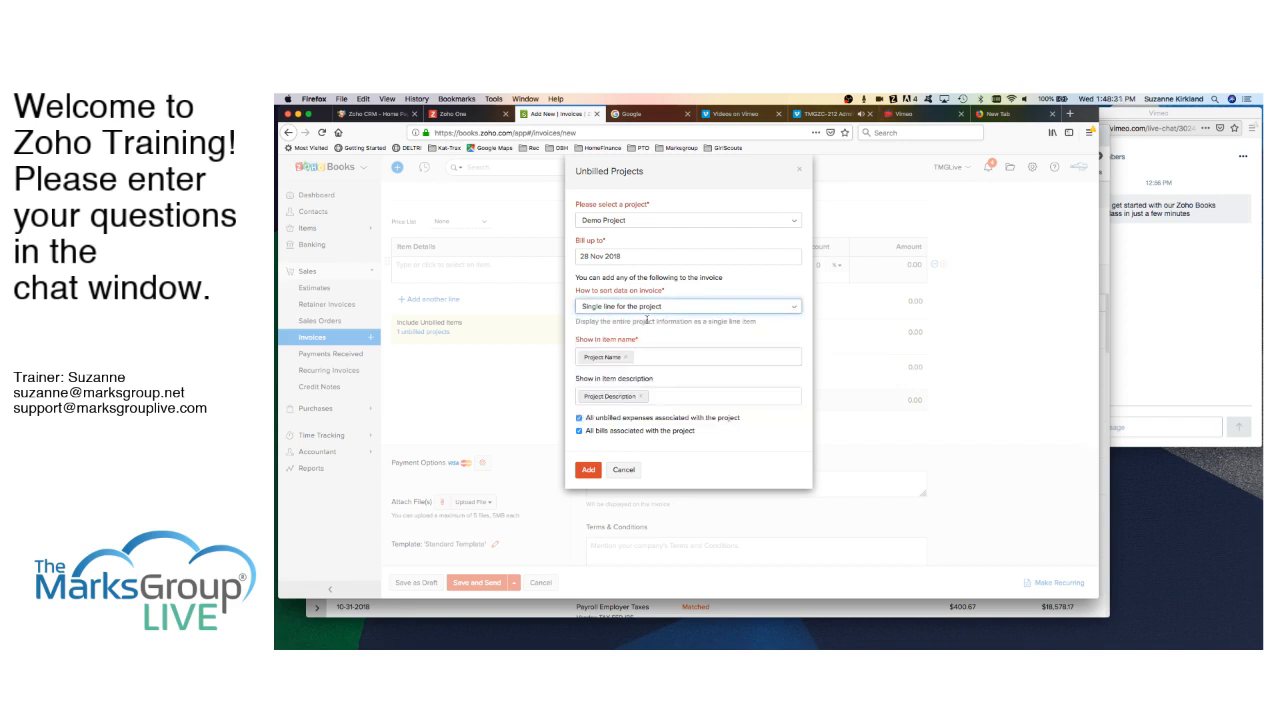
click(675, 308)
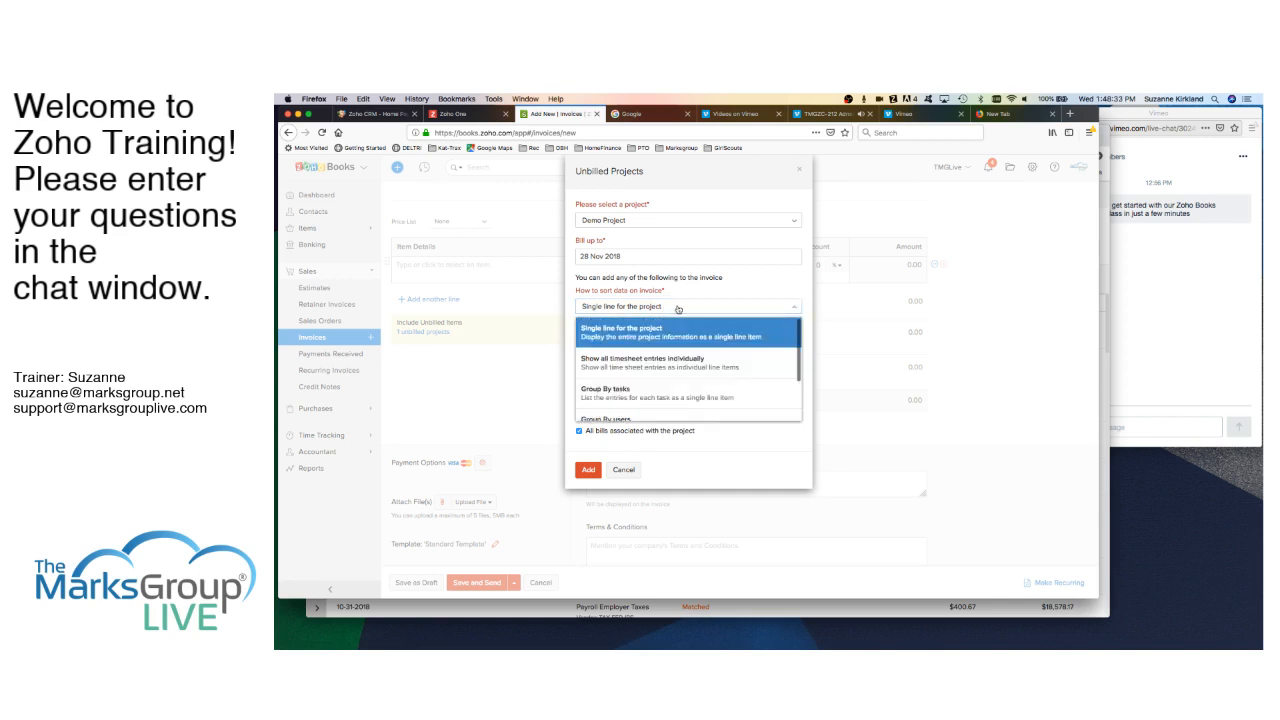
click(663, 366)
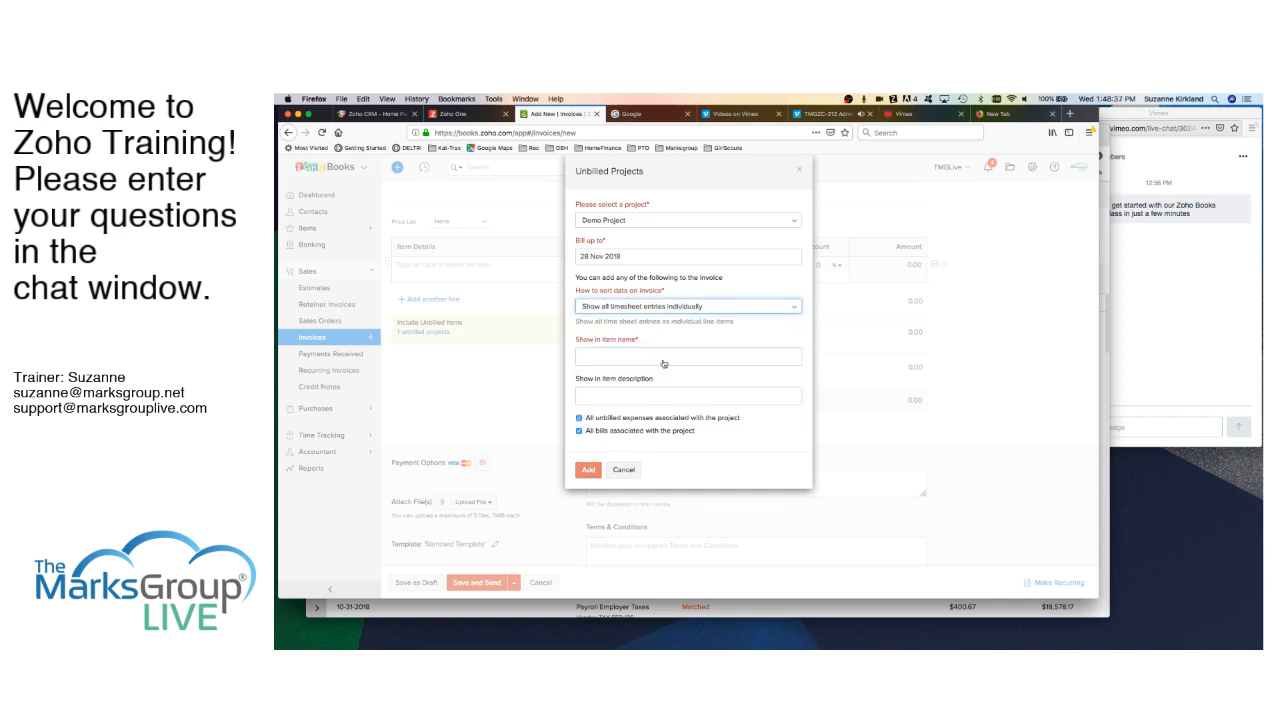
click(663, 358)
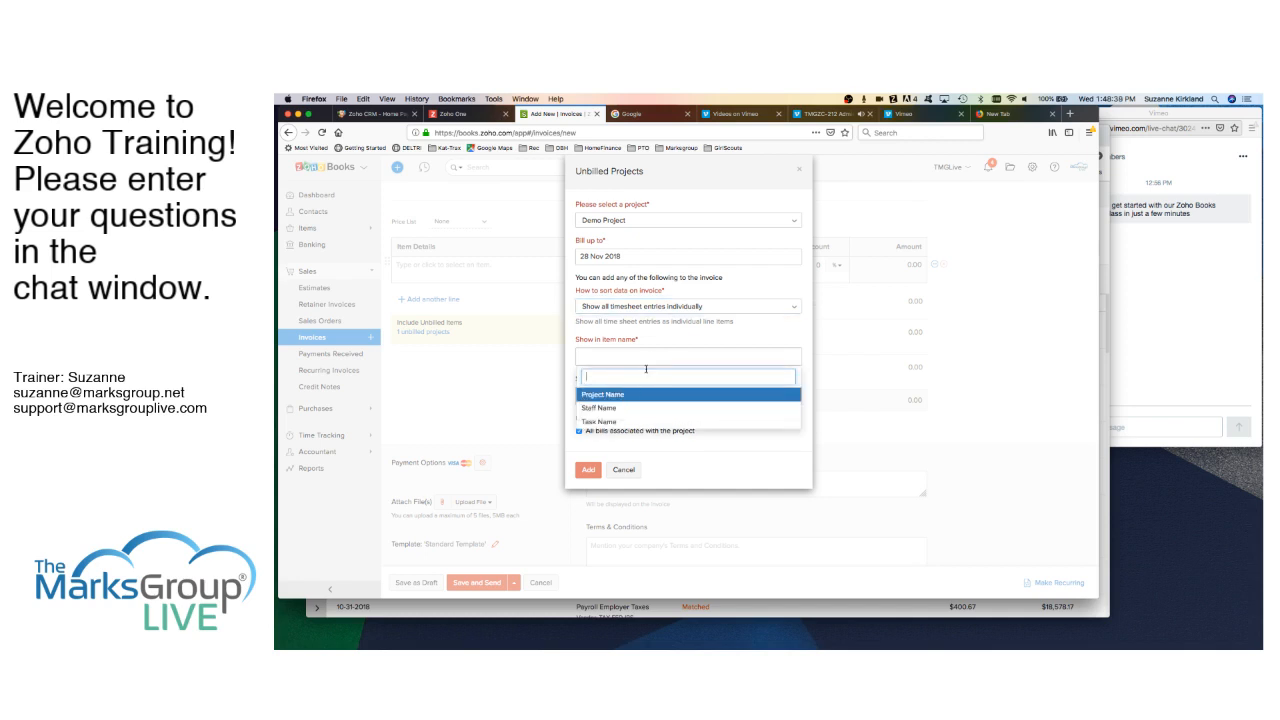
click(610, 422)
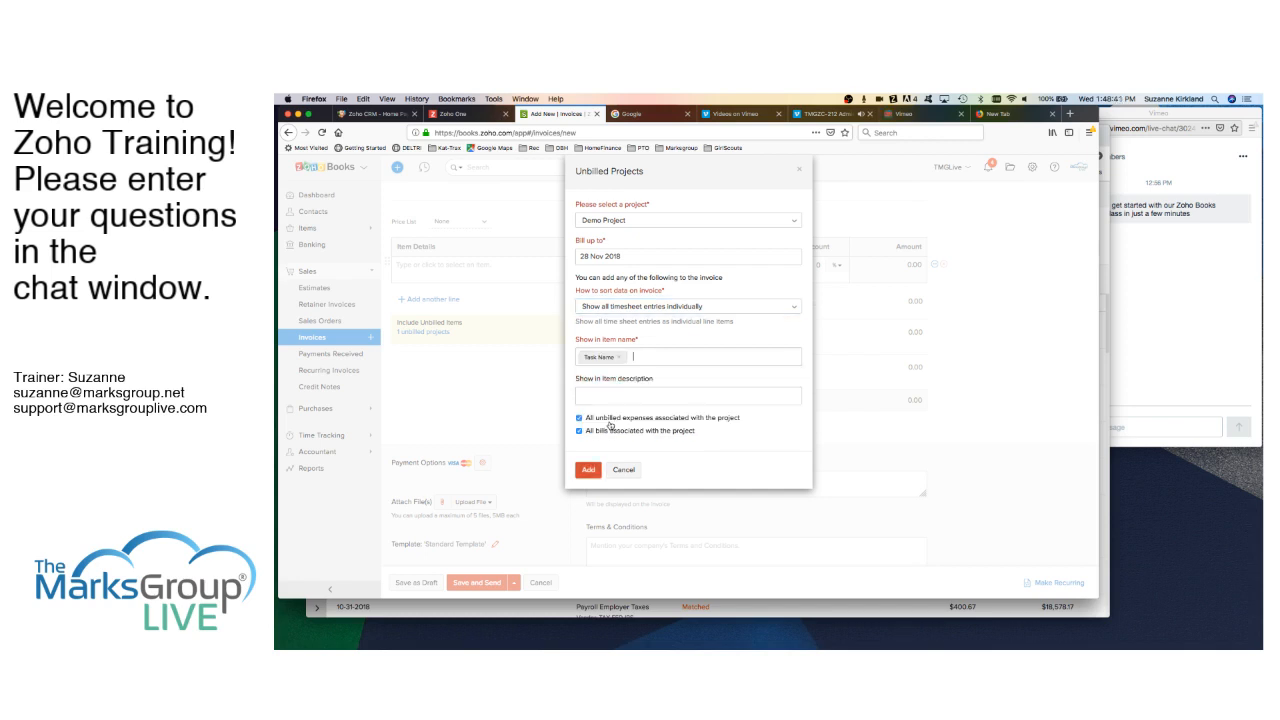
click(638, 398)
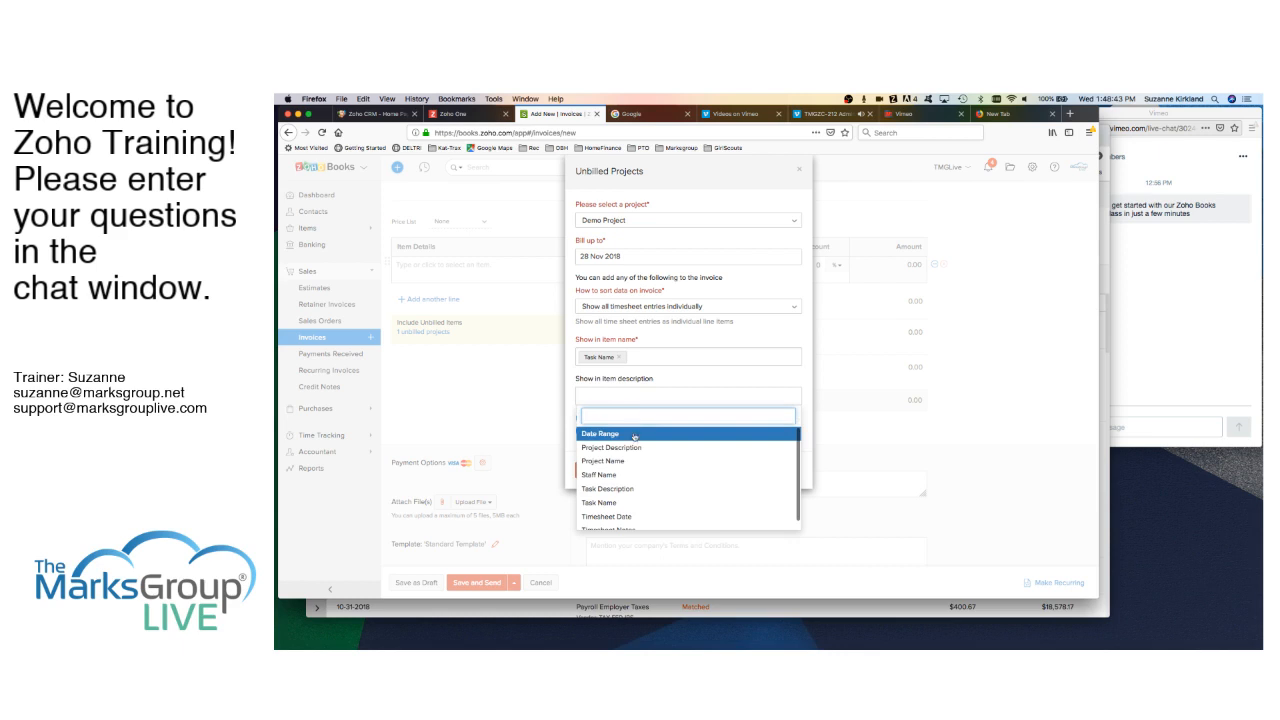
click(626, 488)
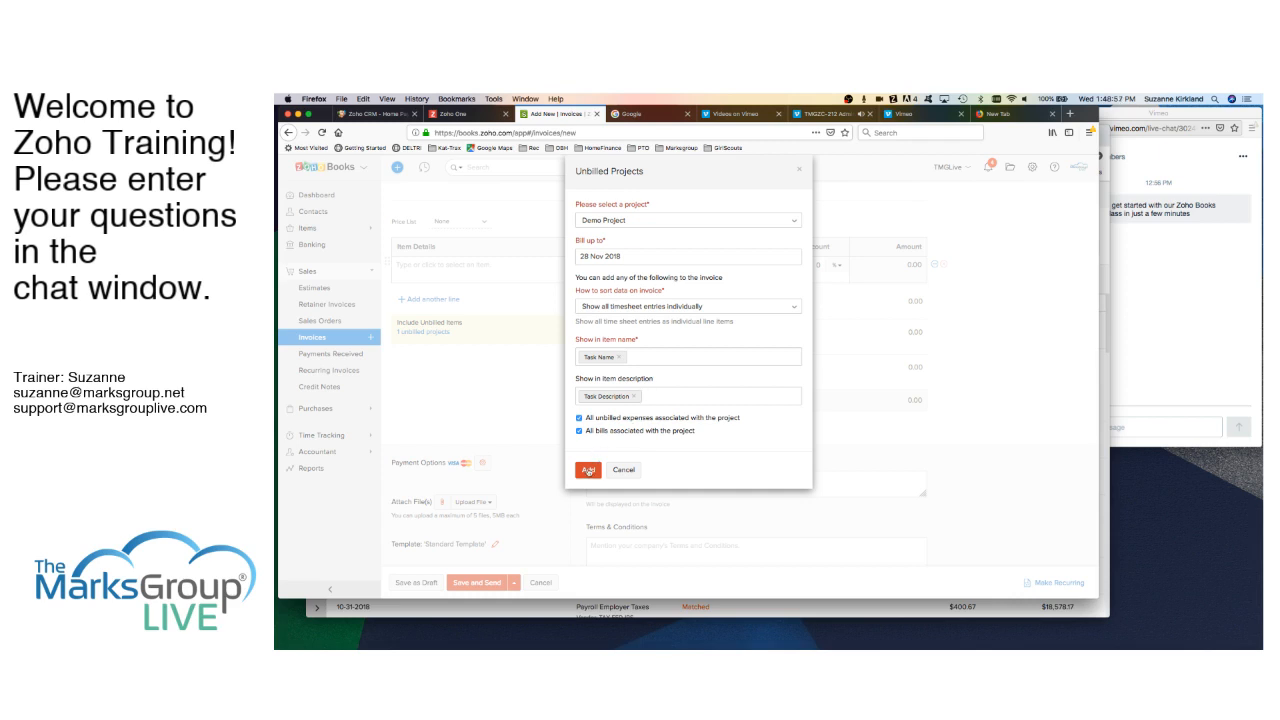
click(589, 470)
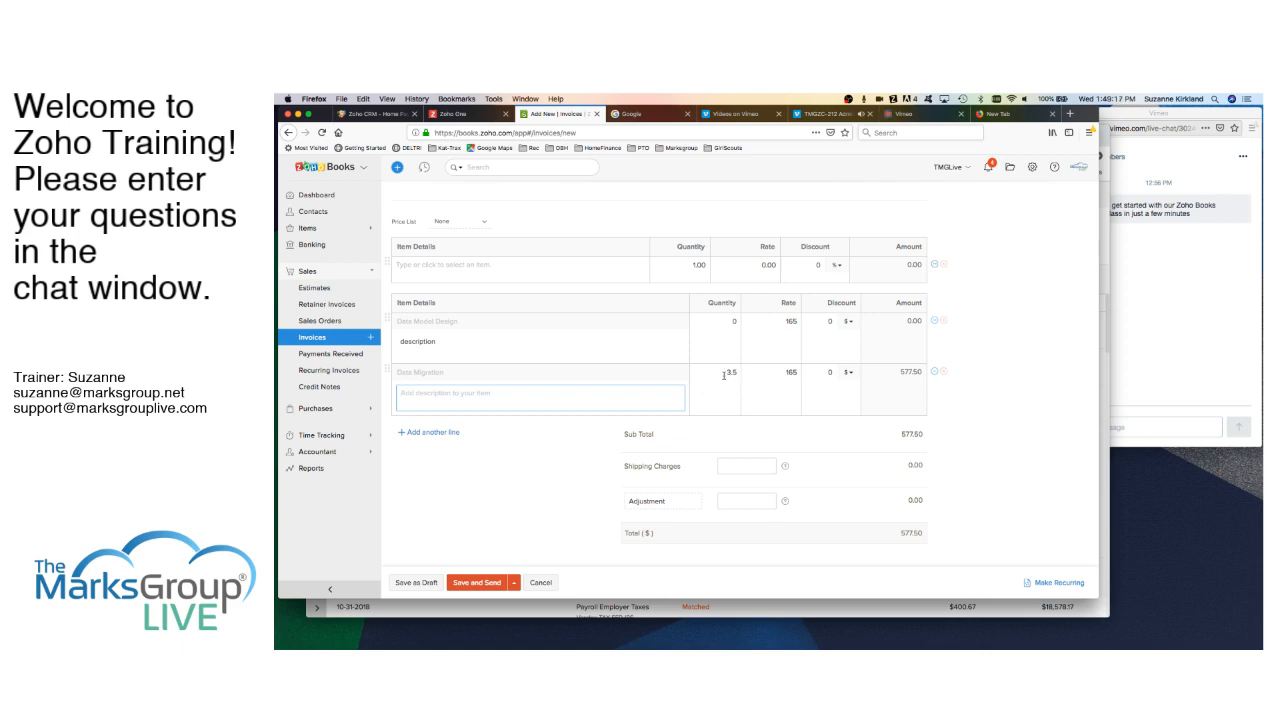
- Change the Data Model Design quantity to 2 hours, giving 330.00 and an invoice total of 907.50
click(733, 321)
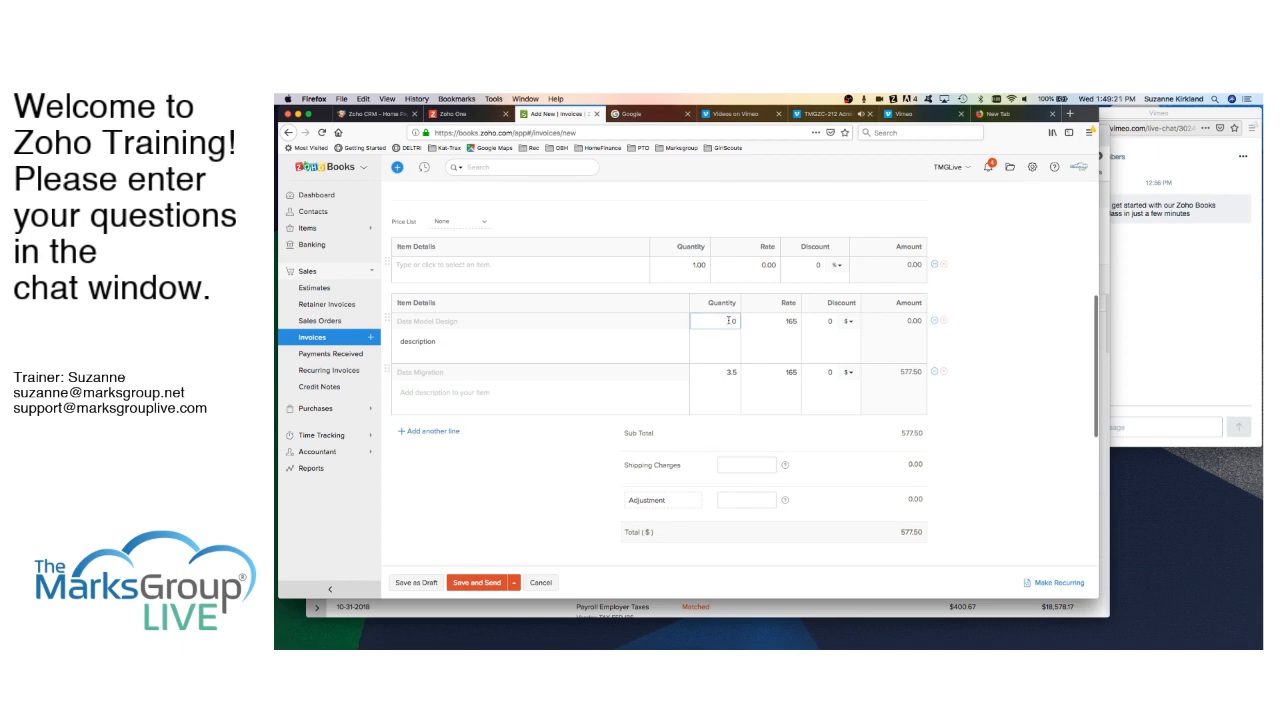
key(BackSpace)
text(2)
key(Tab)
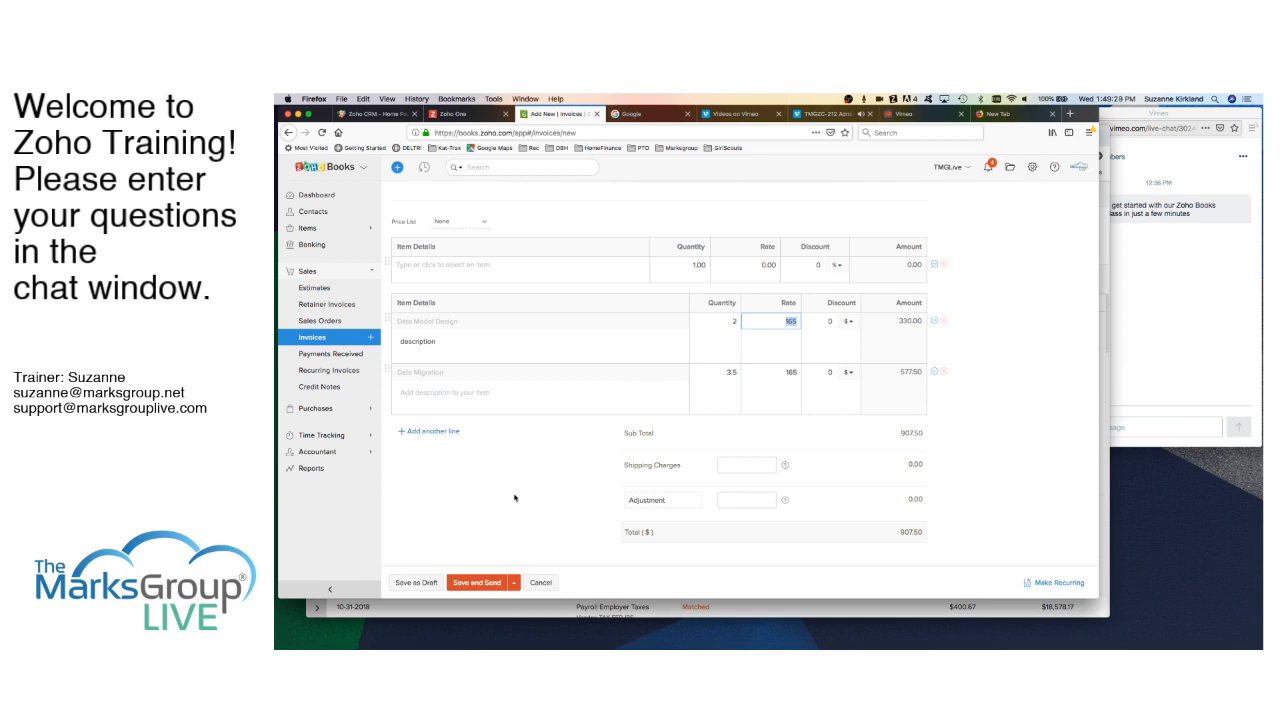
scroll(514, 498, down, 3)
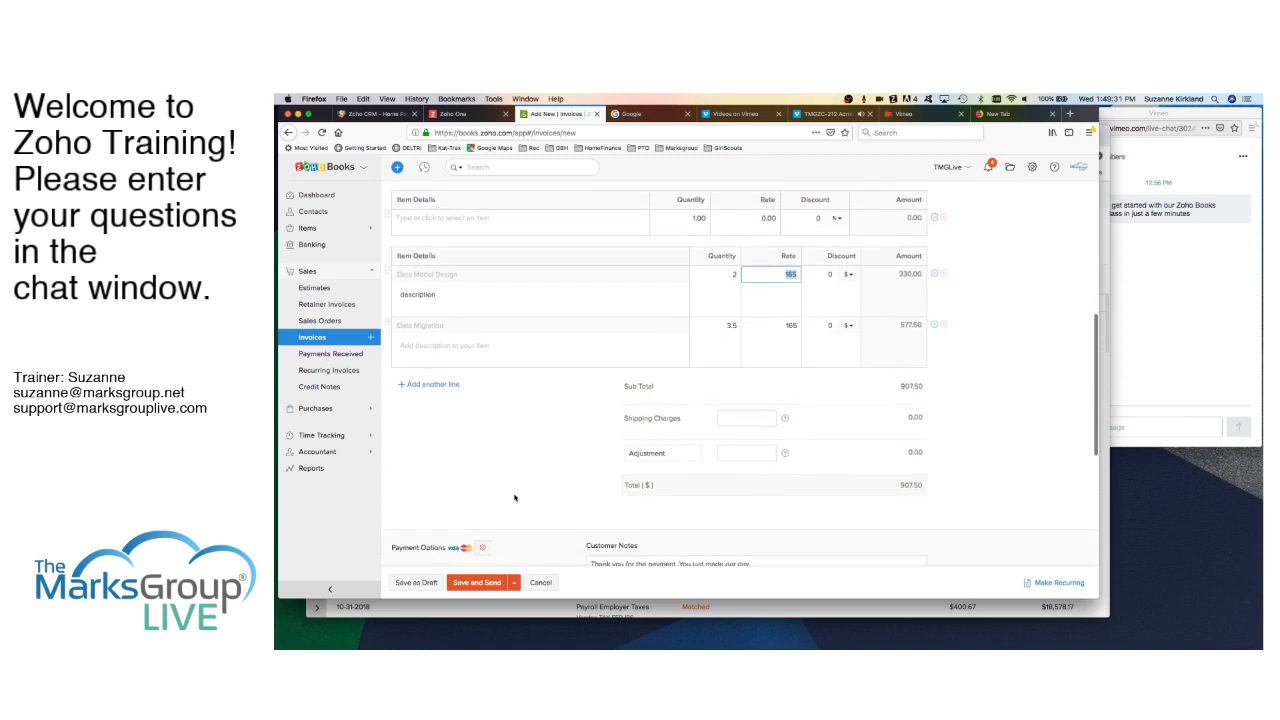
scroll(514, 498, up, 2)
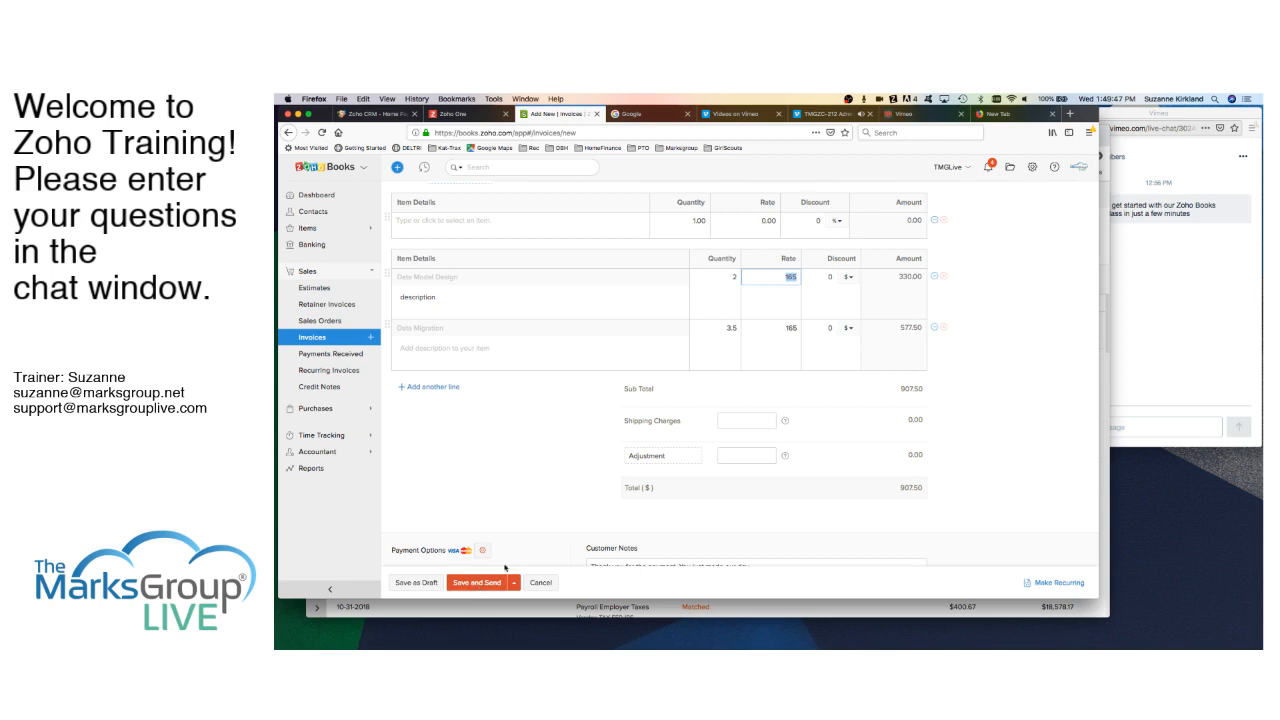
- Save invoice INV-000005 as a draft, then expand Time Tracking and Accountant in the sidebar
click(425, 588)
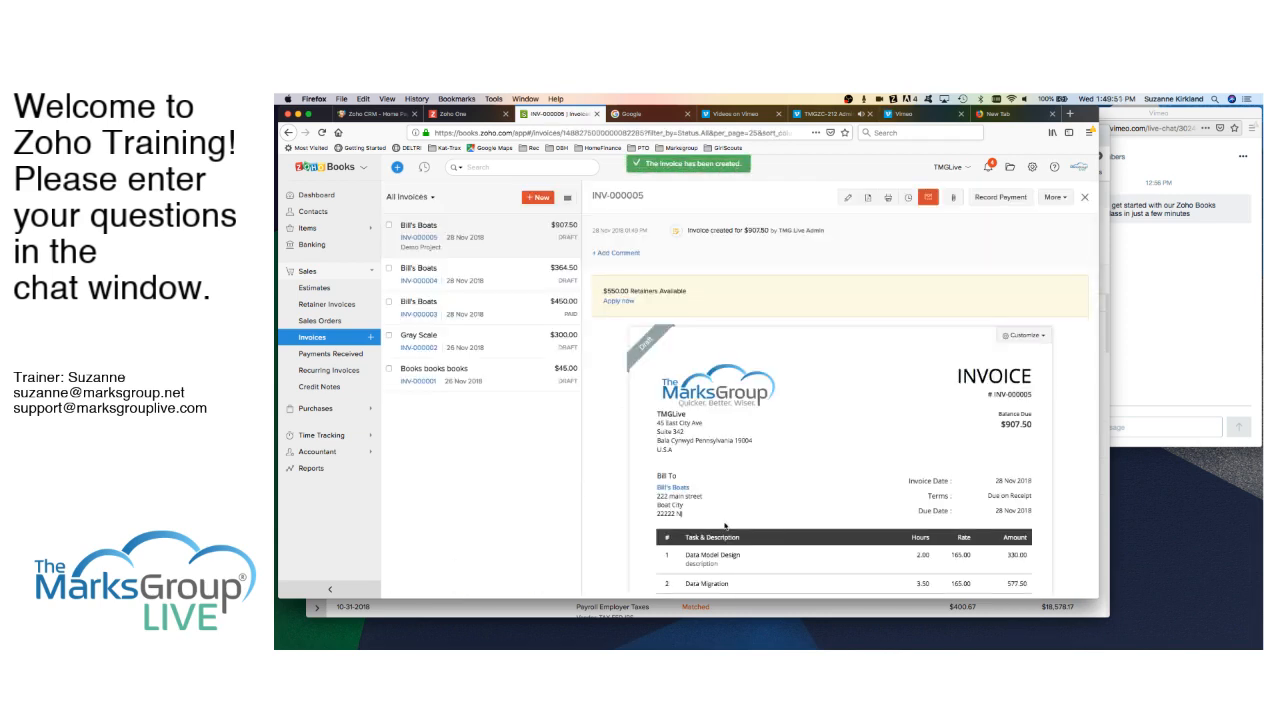
scroll(725, 525, down, 3)
scroll(725, 500, up, 3)
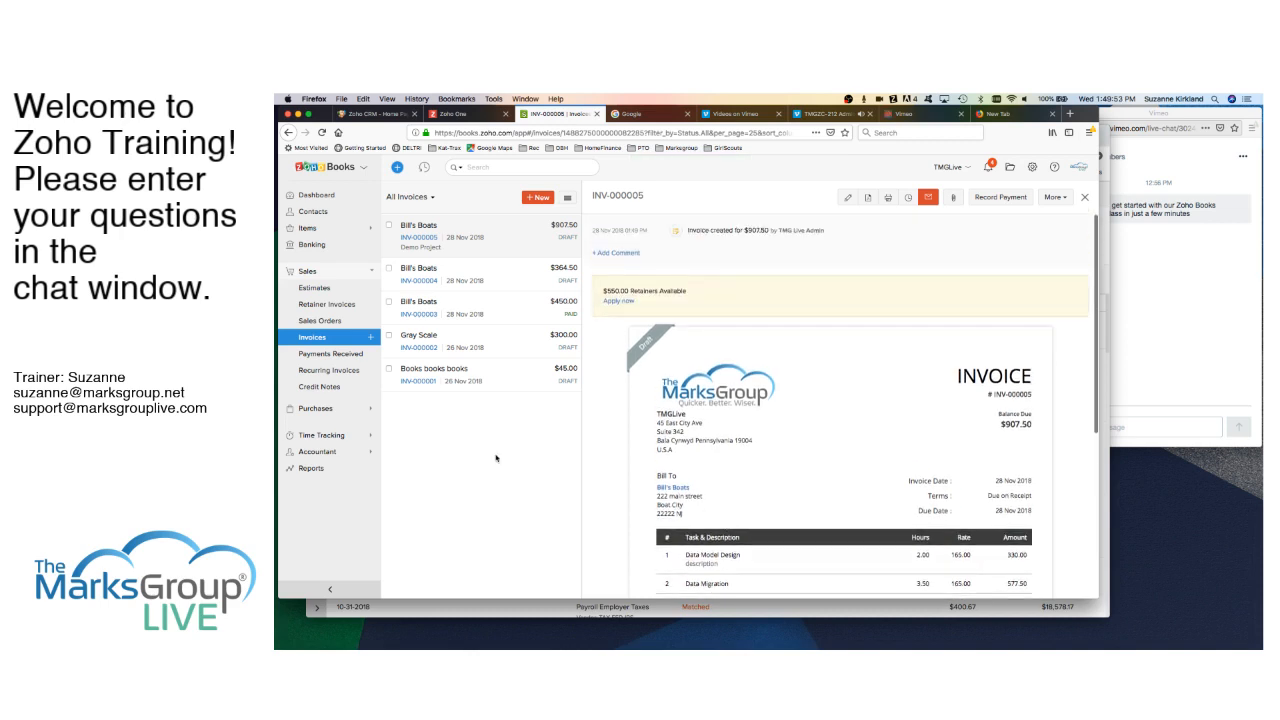
click(332, 436)
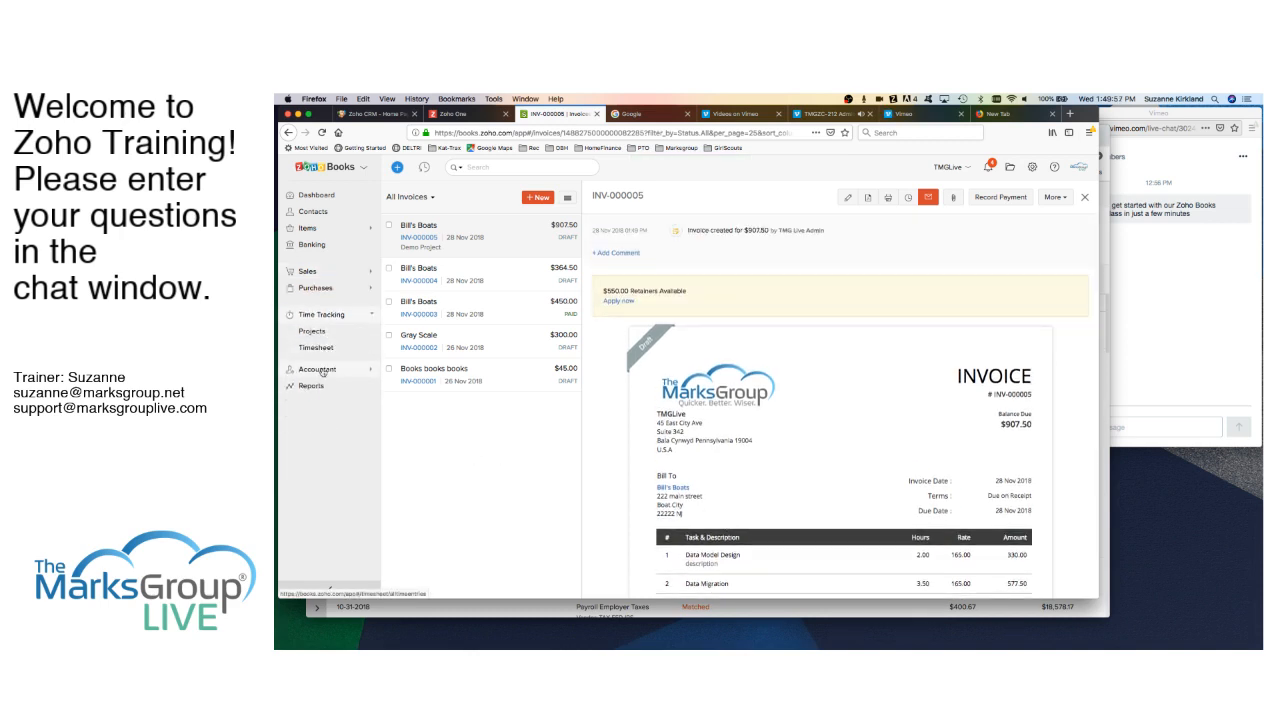
click(320, 370)
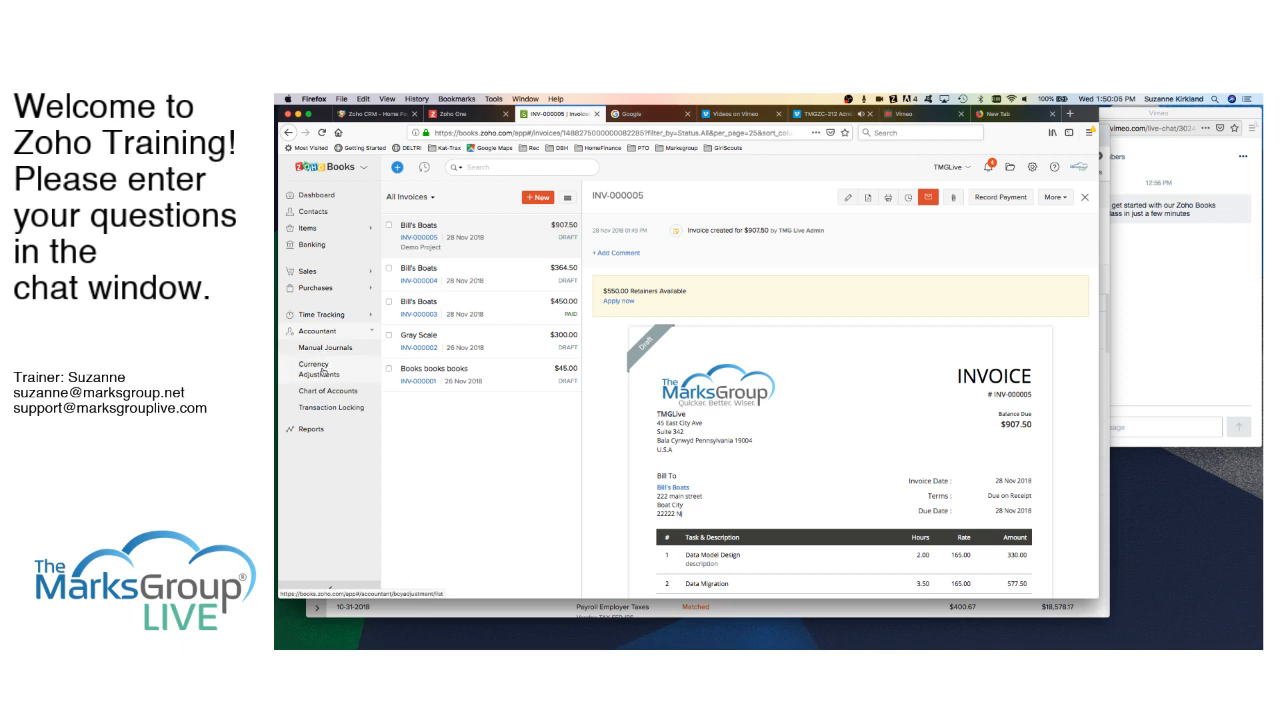
- Browse the report categories on the Reports page, then bring up the organization Settings list
click(314, 429)
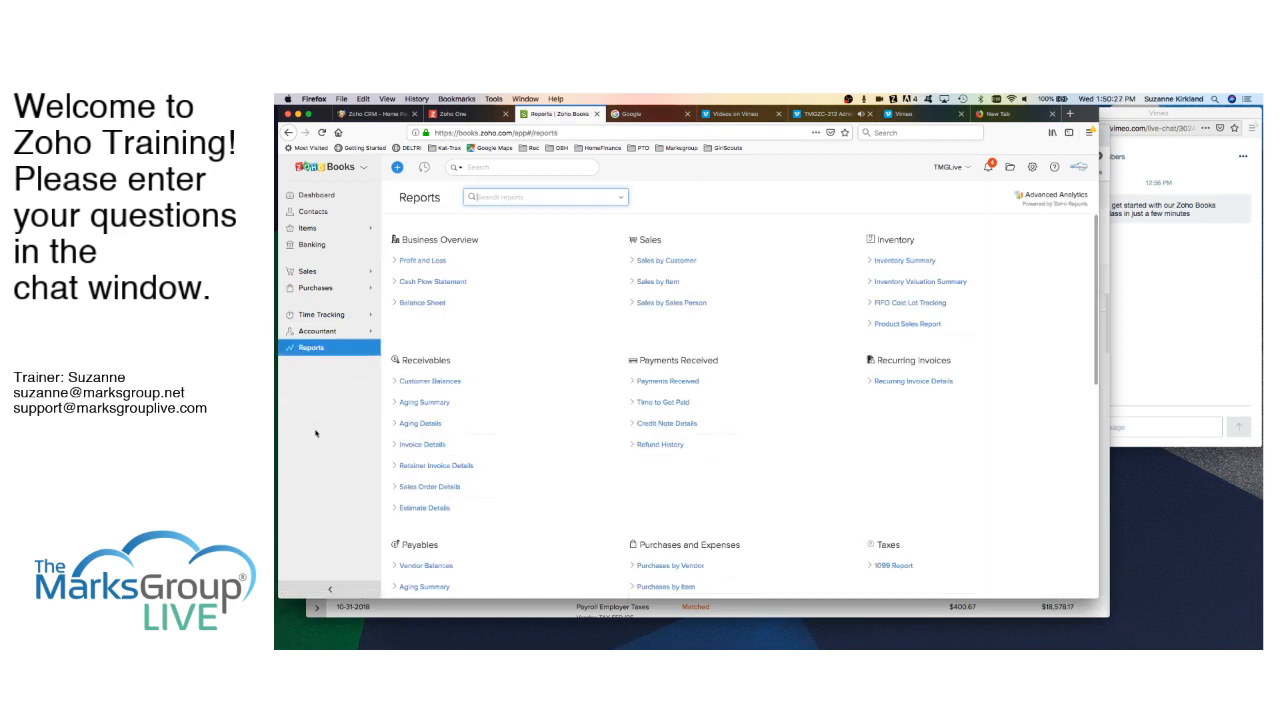
scroll(572, 476, down, 2)
scroll(578, 480, up, 2)
scroll(578, 480, down, 5)
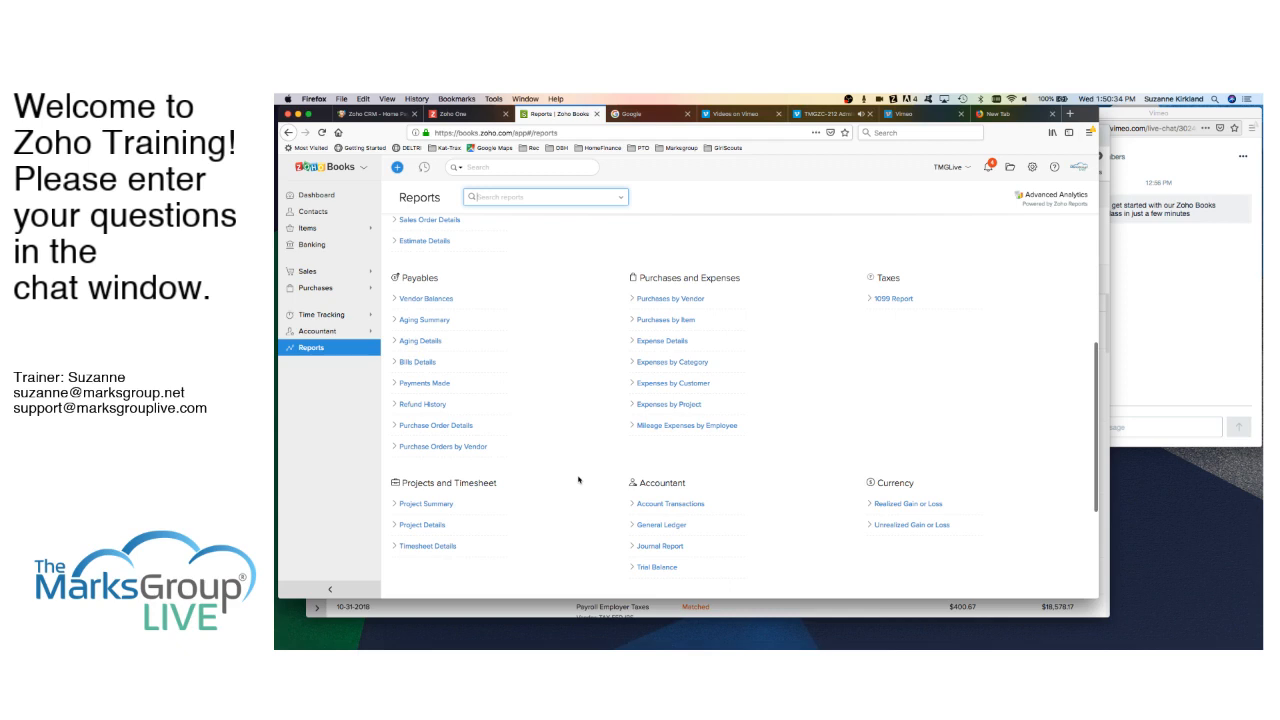
scroll(578, 480, down, 3)
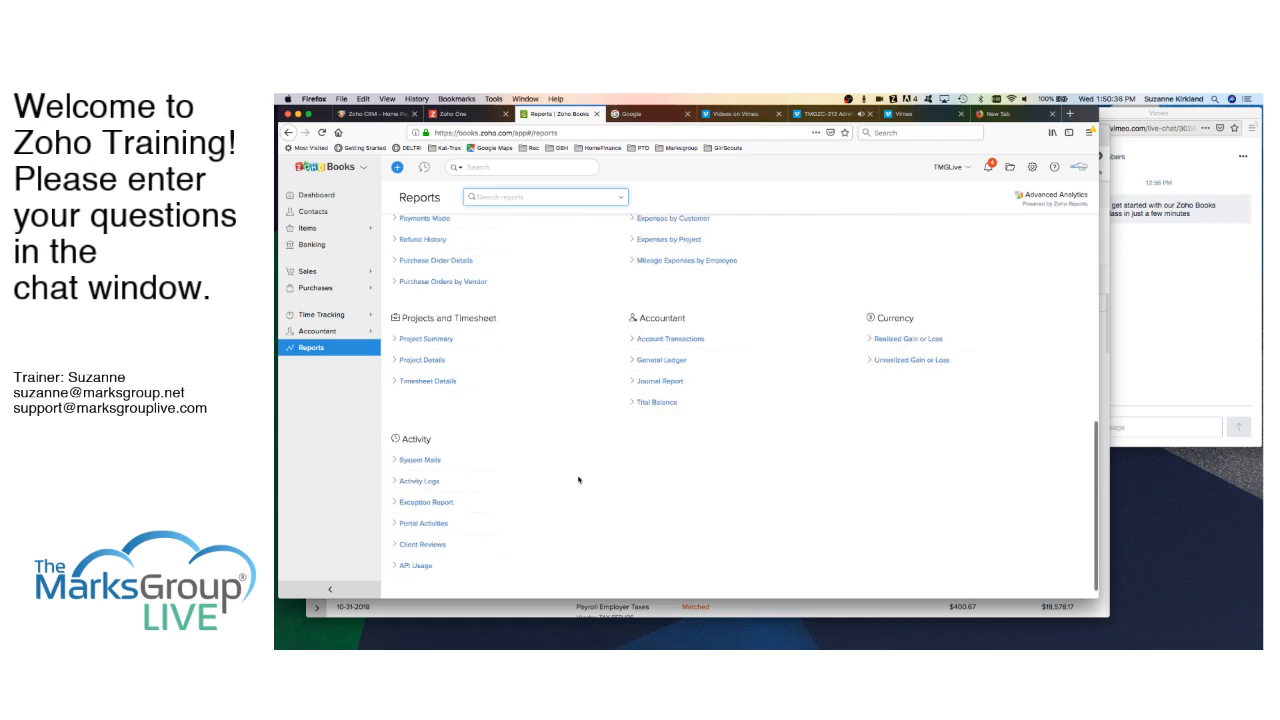
scroll(578, 480, up, 8)
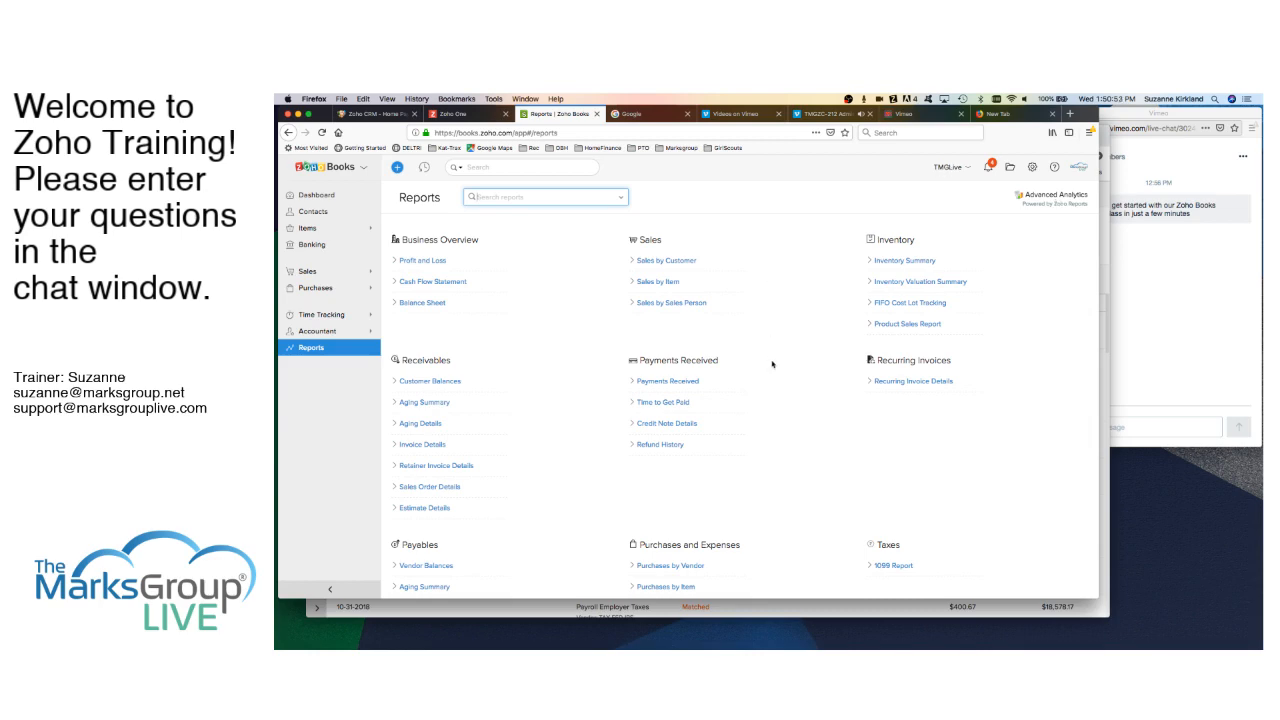
scroll(768, 377, down, 3)
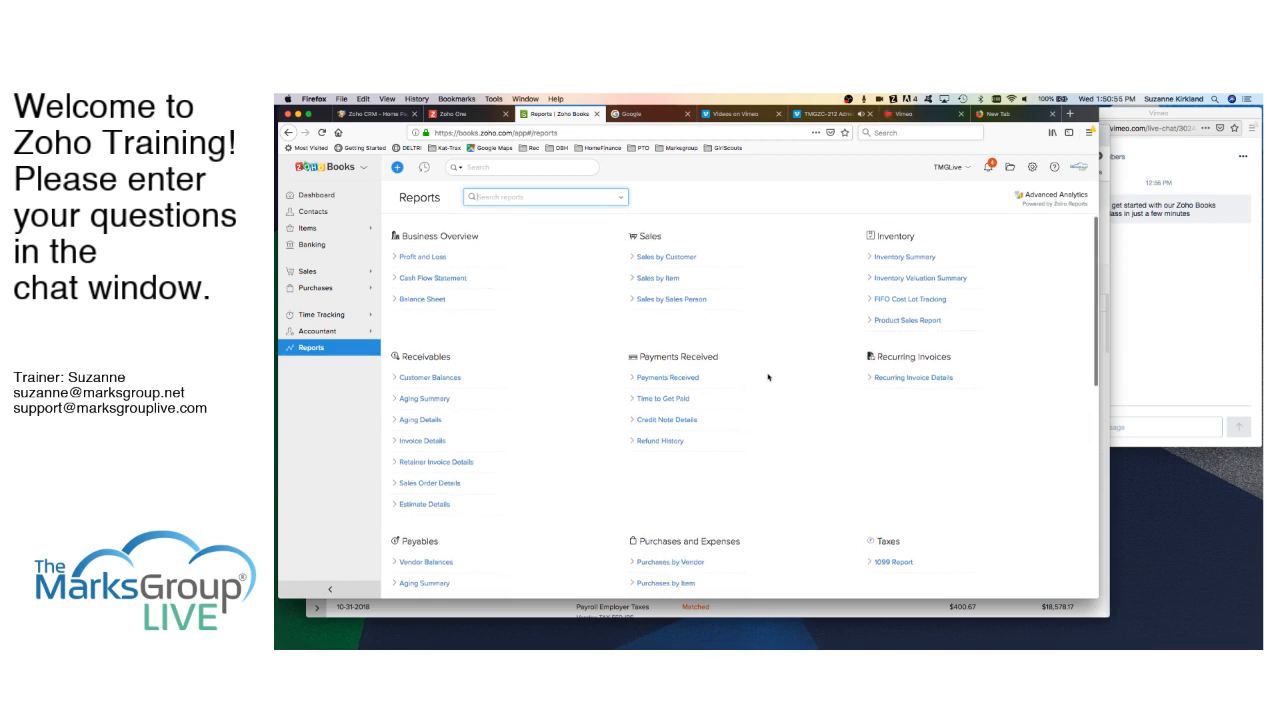
scroll(768, 377, down, 10)
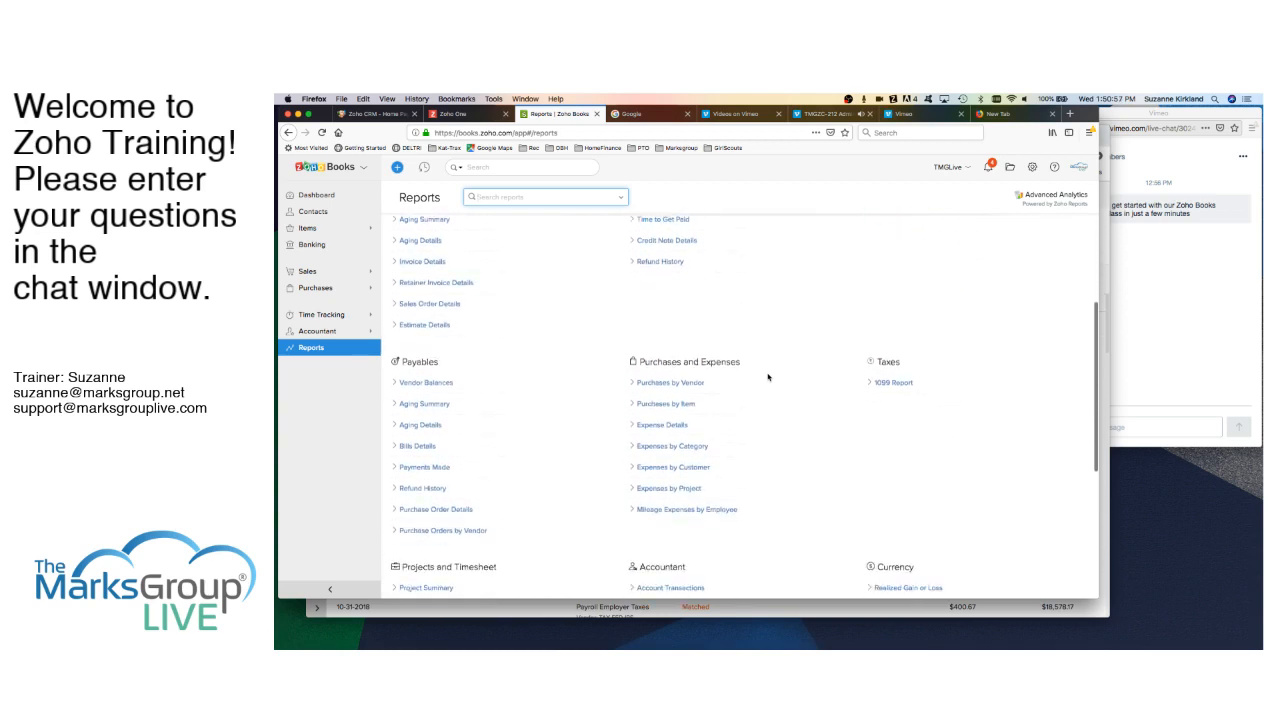
scroll(768, 377, up, 4)
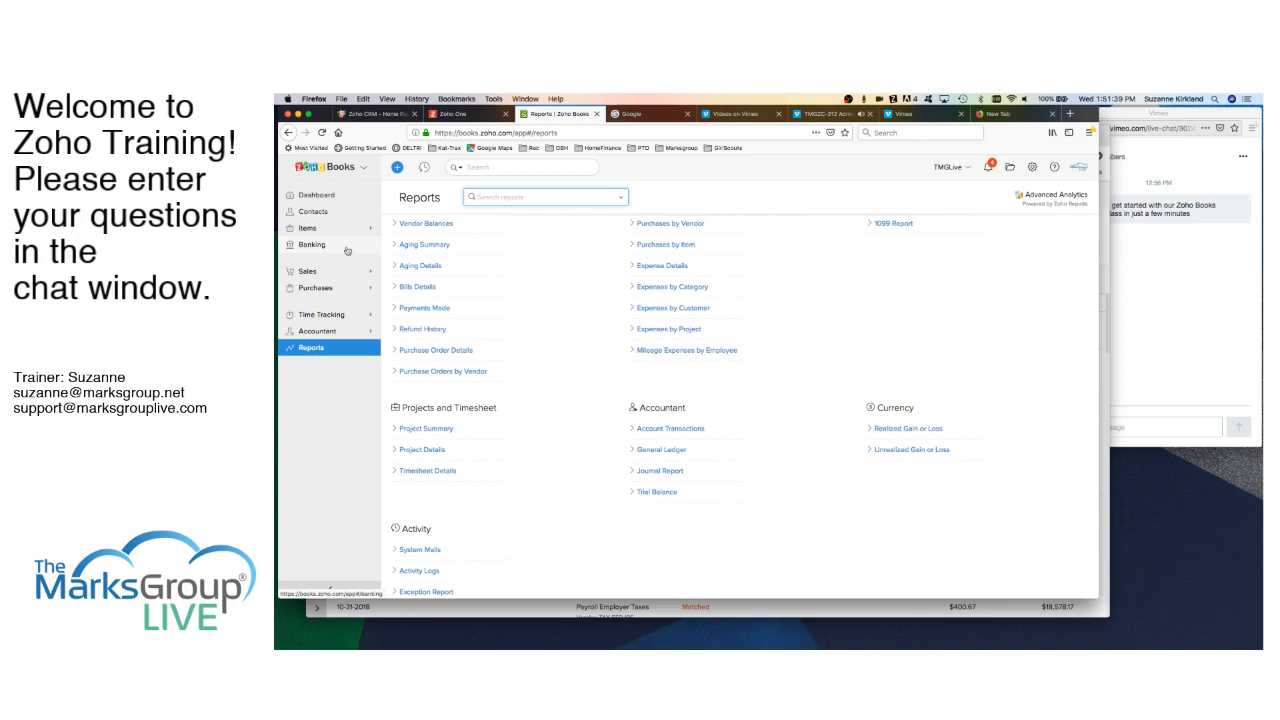
click(1032, 168)
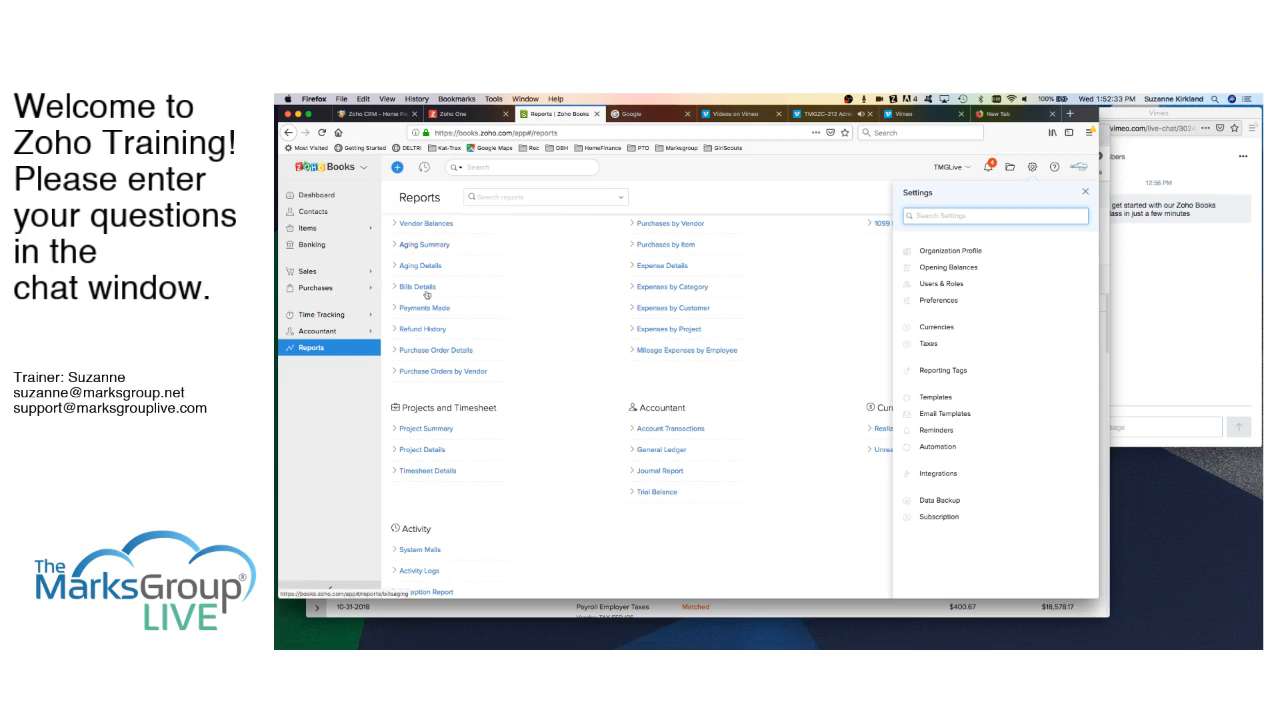
- Close Settings and bring the Checking-Wells Fargo bank transactions window forward
click(340, 422)
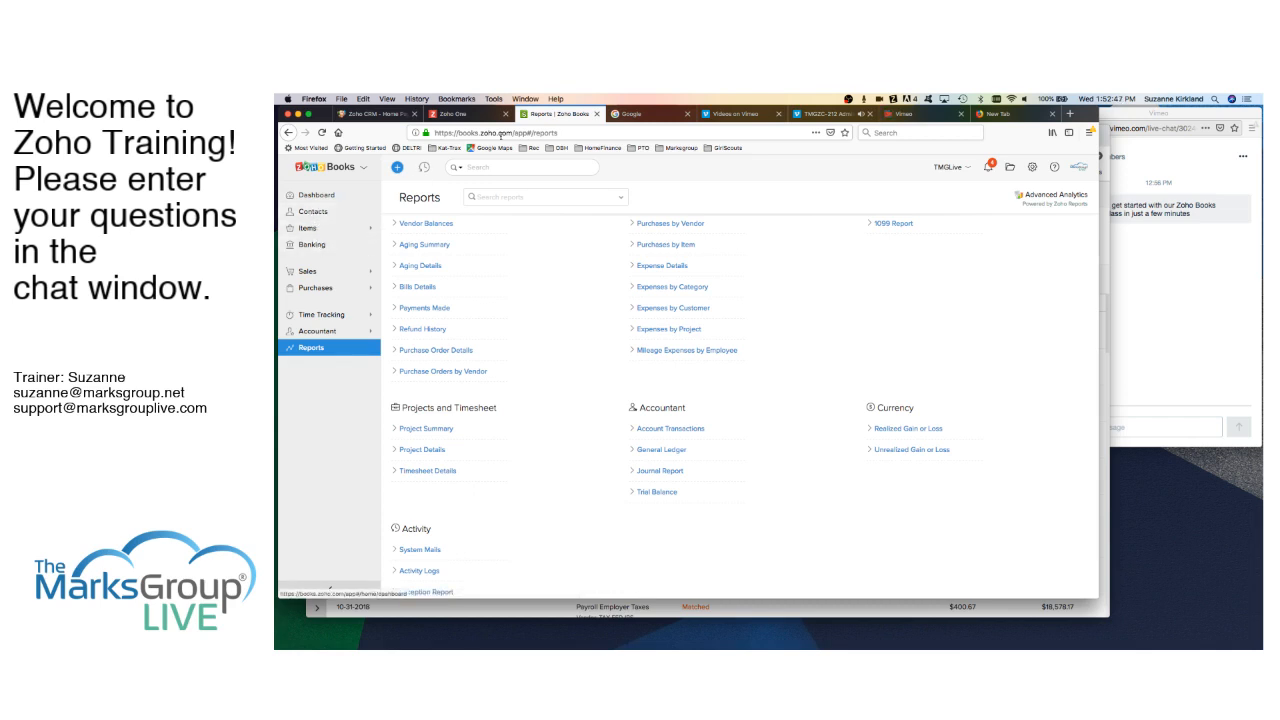
click(1106, 280)
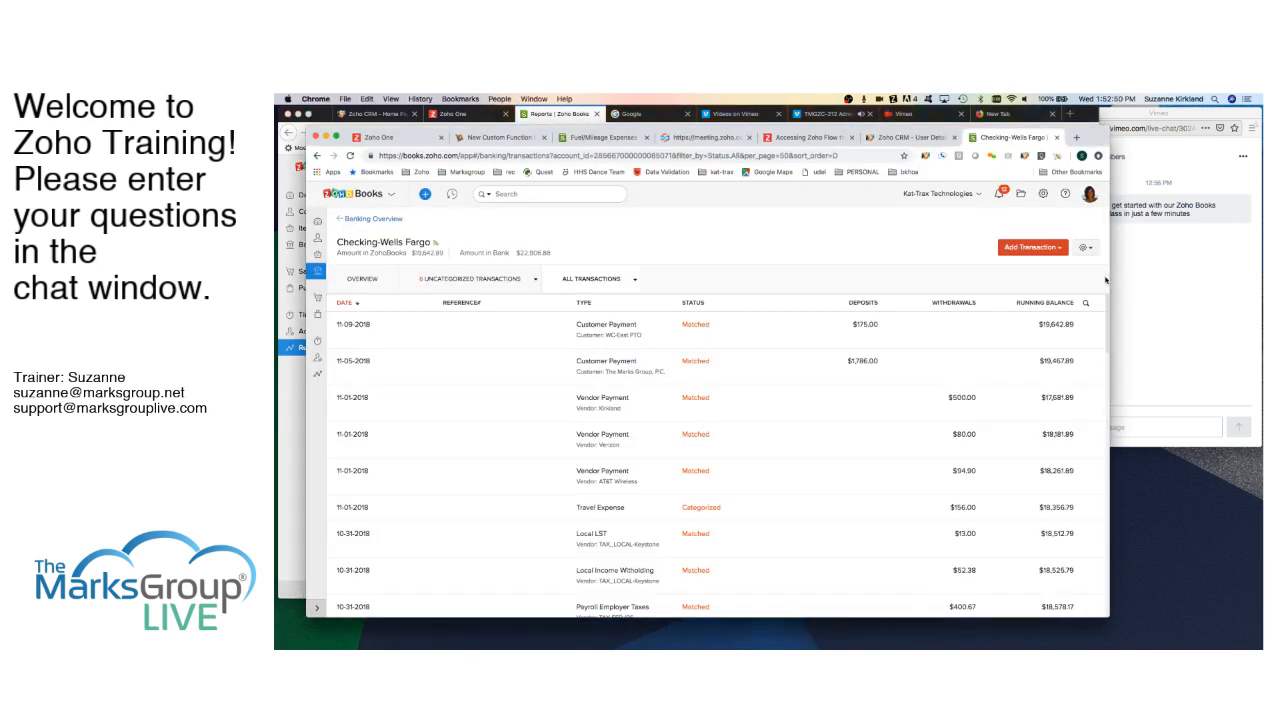
- Show uncategorized transactions and get match suggestions for the 11-13-2018 $1,020.00 deposit
click(465, 280)
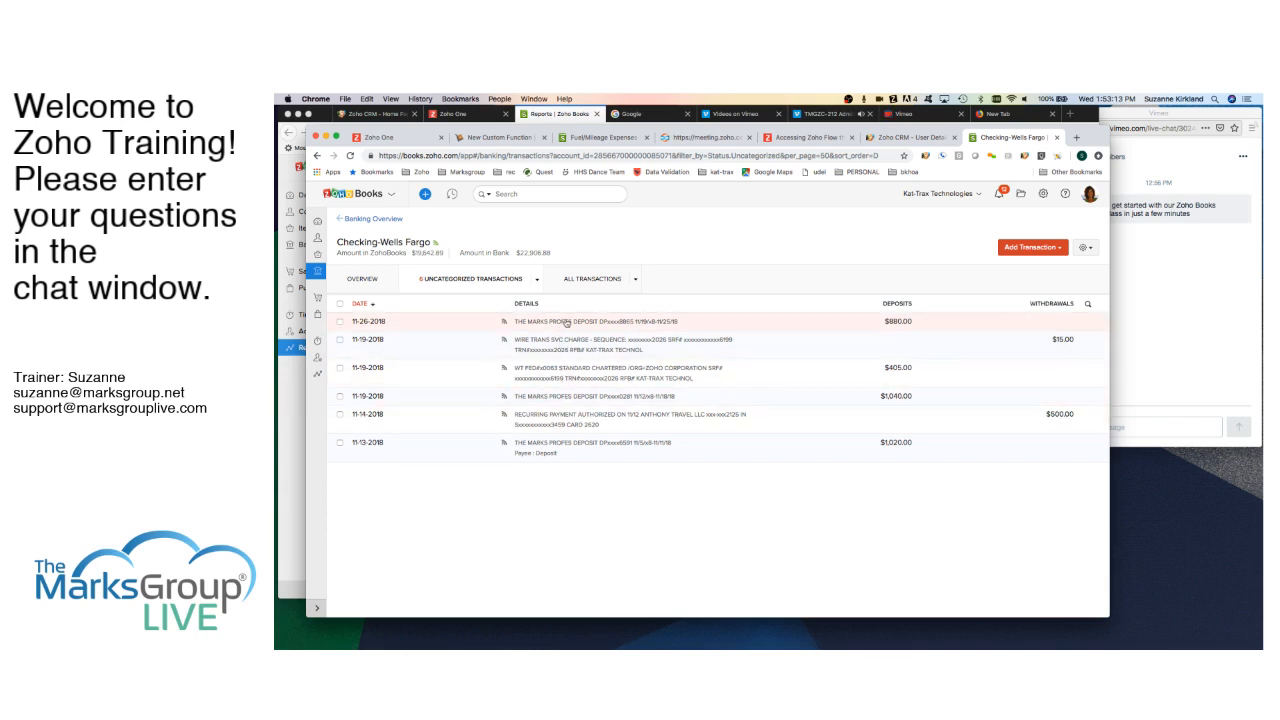
click(566, 449)
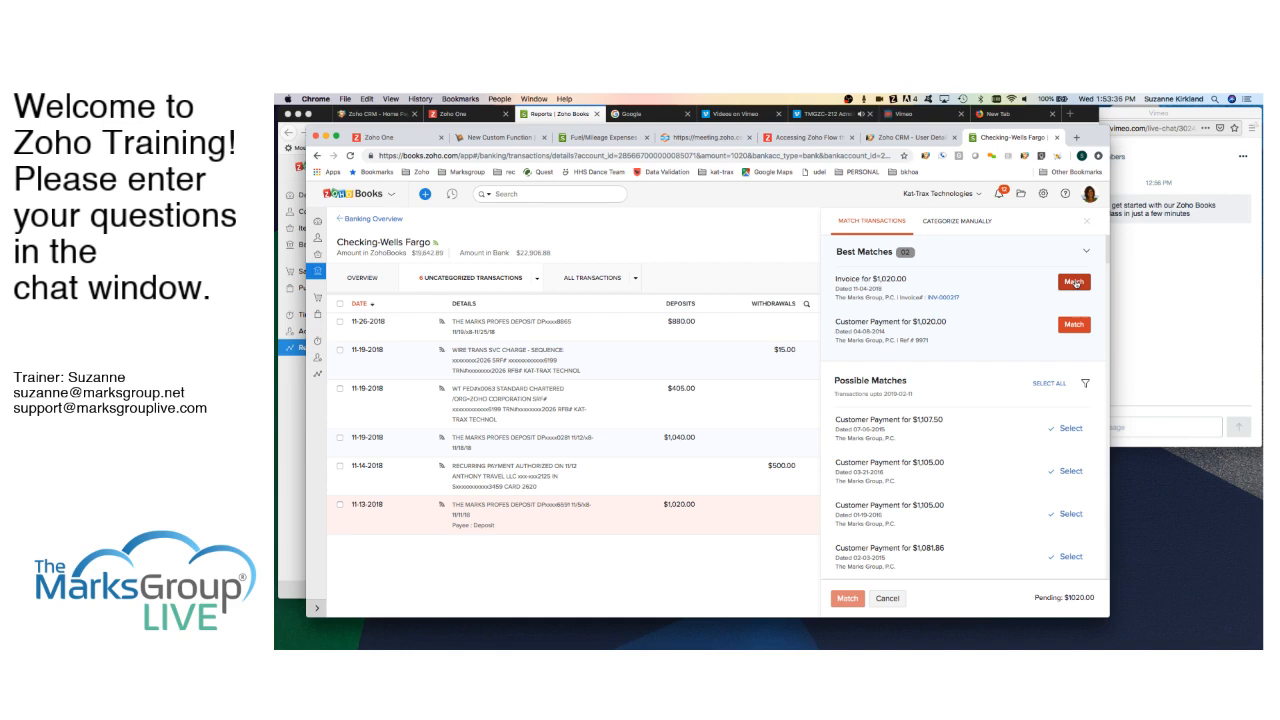
- Match the 11-13-2018 $1,020.00 deposit to its $1,020.00 invoice
click(1073, 282)
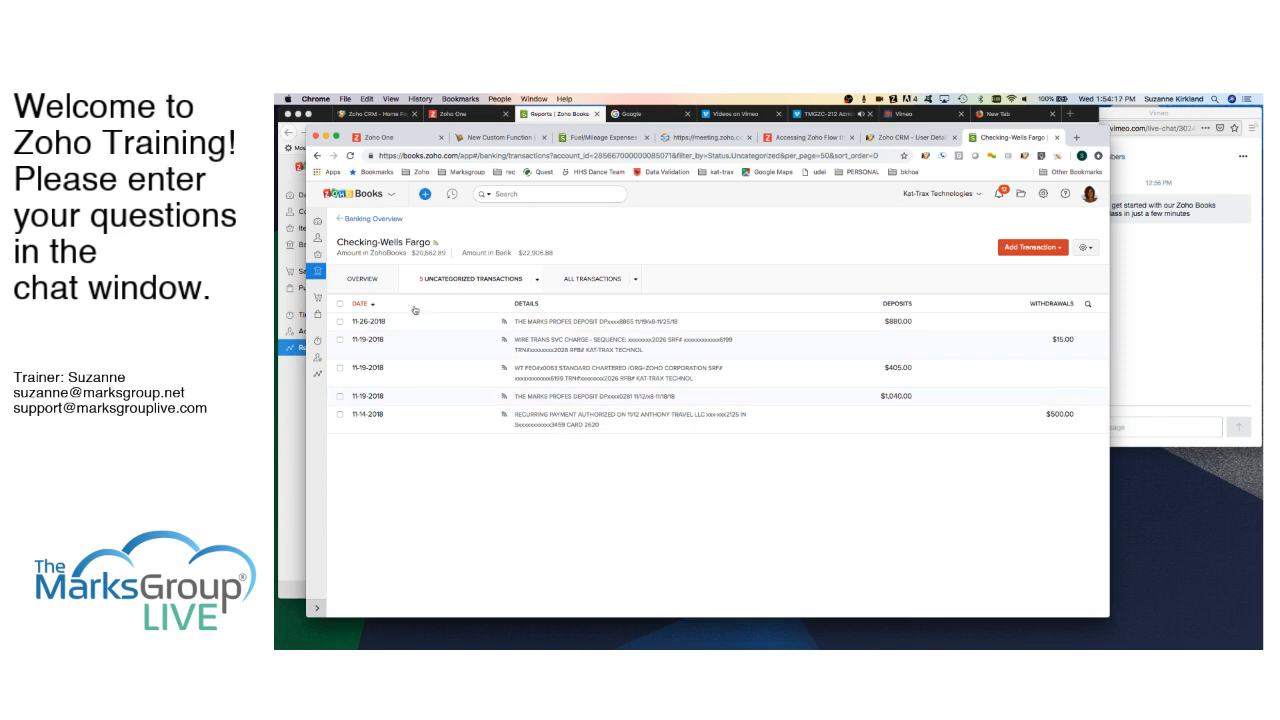
- Return to the Zoho Books Reports page in the Firefox window
click(303, 416)
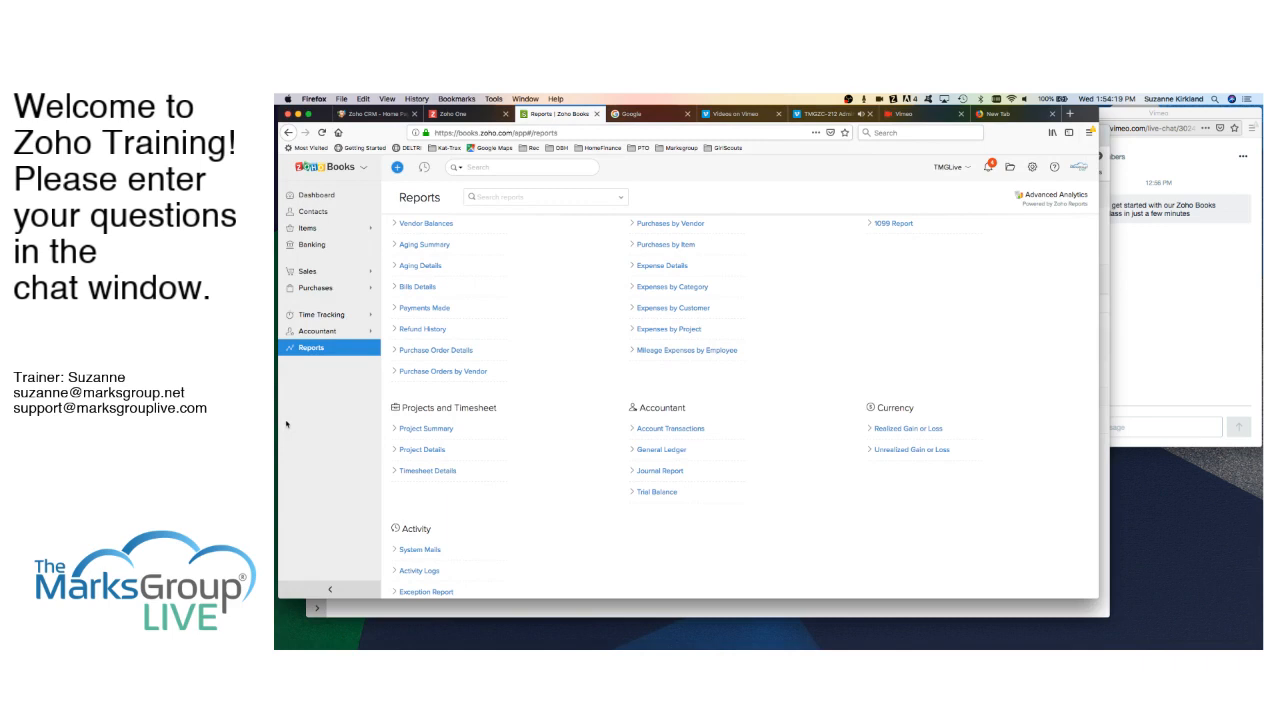